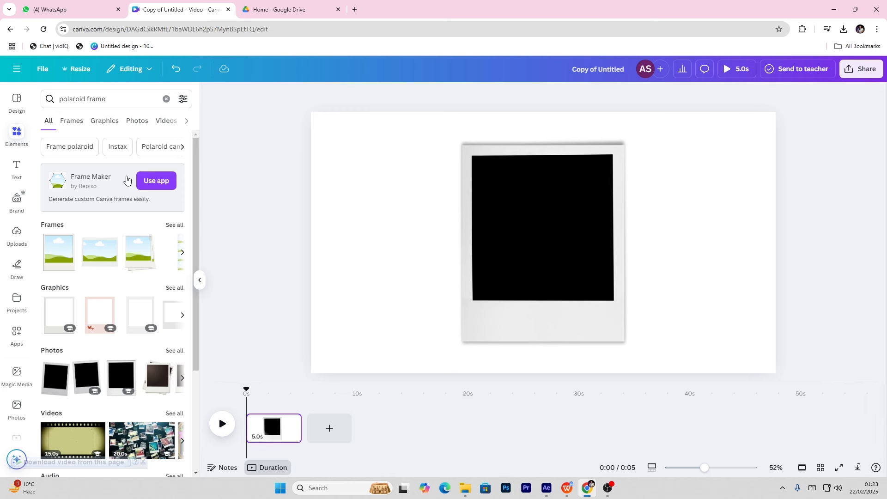
- Browse the photo results of the polaroid frame search
left_click(121, 99)
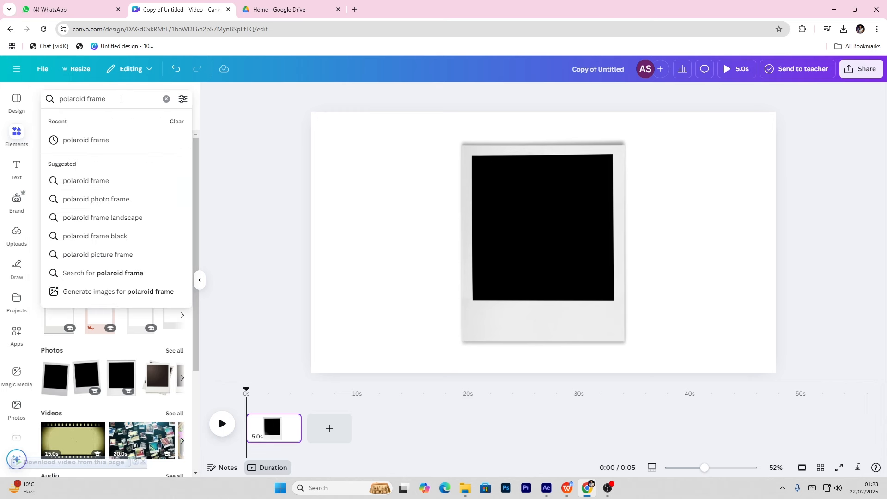
left_click(269, 246)
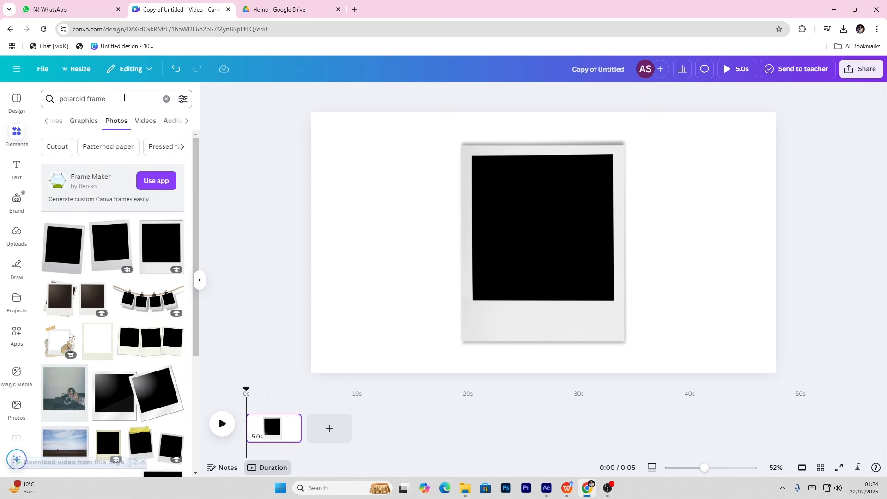
scroll(116, 300, "down", 4)
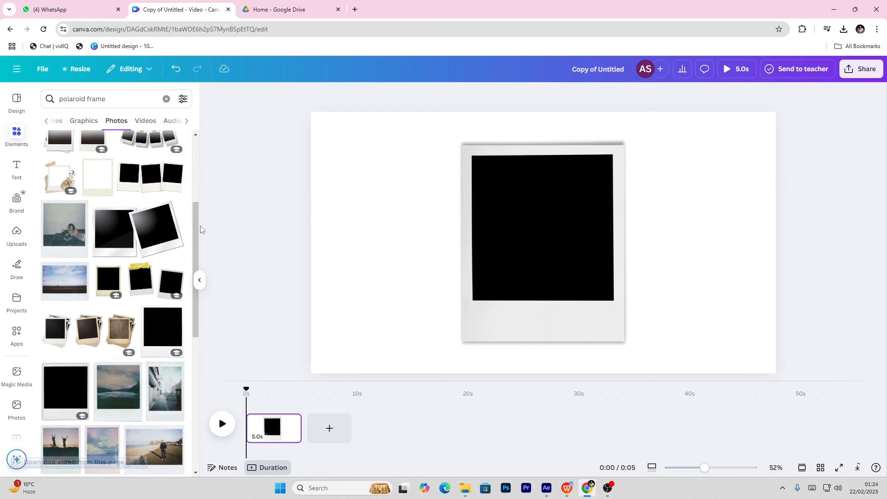
left_click_drag(197, 217, 197, 279)
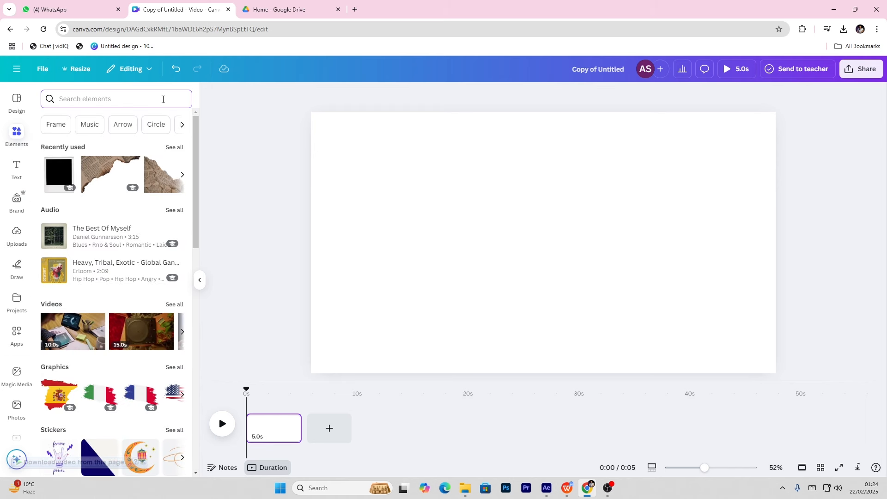
- Search the elements for "dark wall background" and place the dark brown wood plank photo on the blank page
type("wha")
key("BackSpace")
key("BackSpace")
type("all")
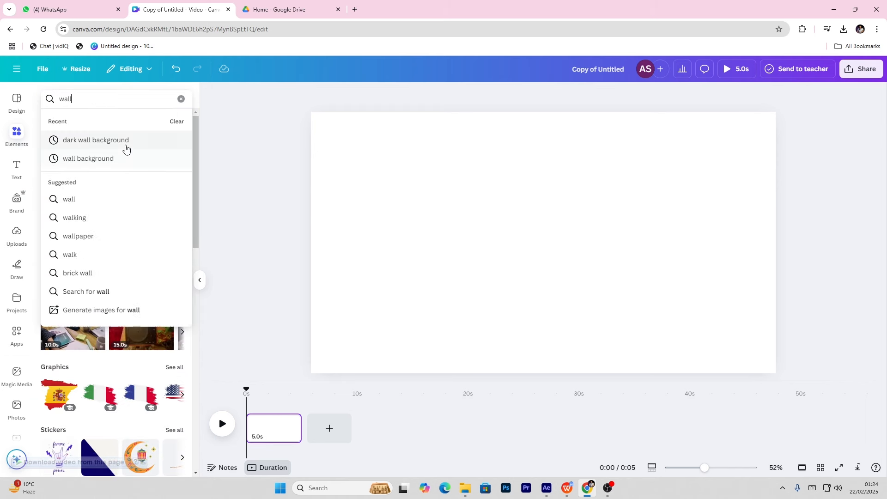
left_click(124, 142)
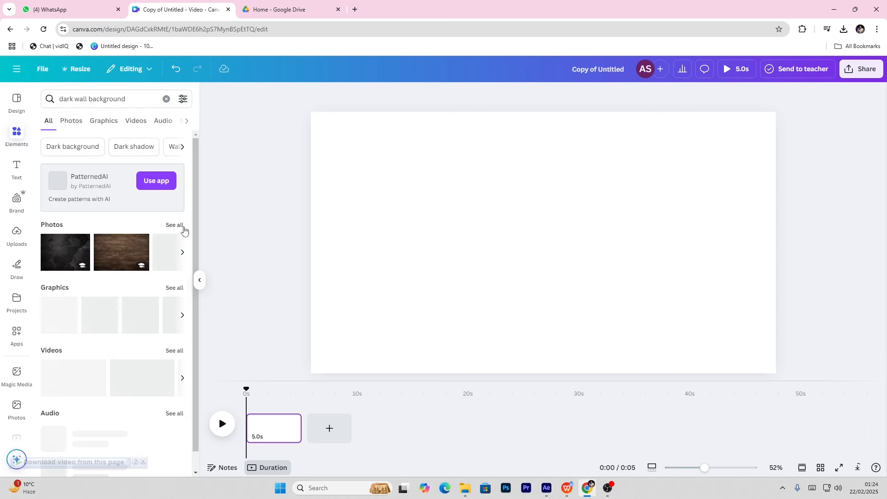
left_click(182, 226)
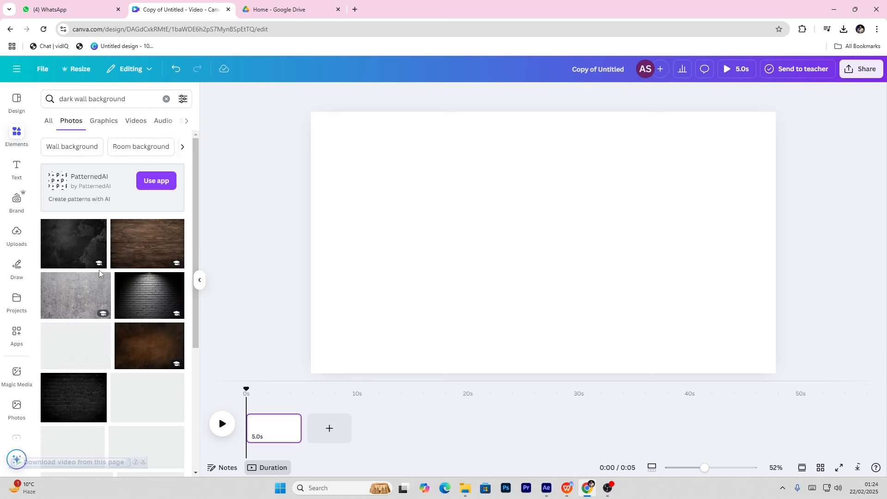
left_click(125, 254)
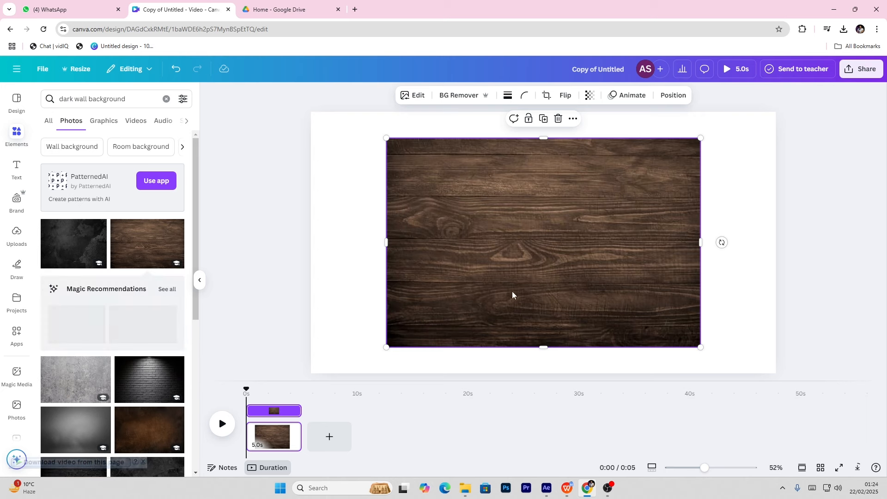
left_click_drag(490, 235, 424, 220)
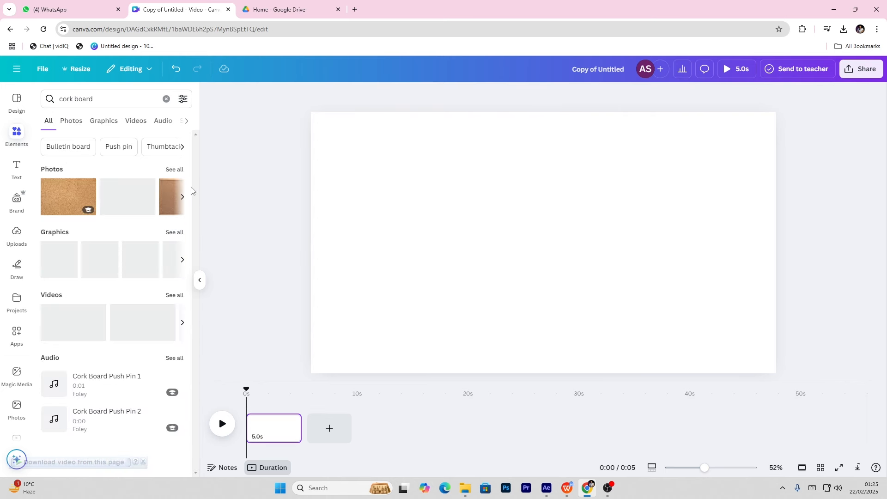
- Place the wood-framed cork board from the full list of cork board photos on the blank page
left_click(174, 170)
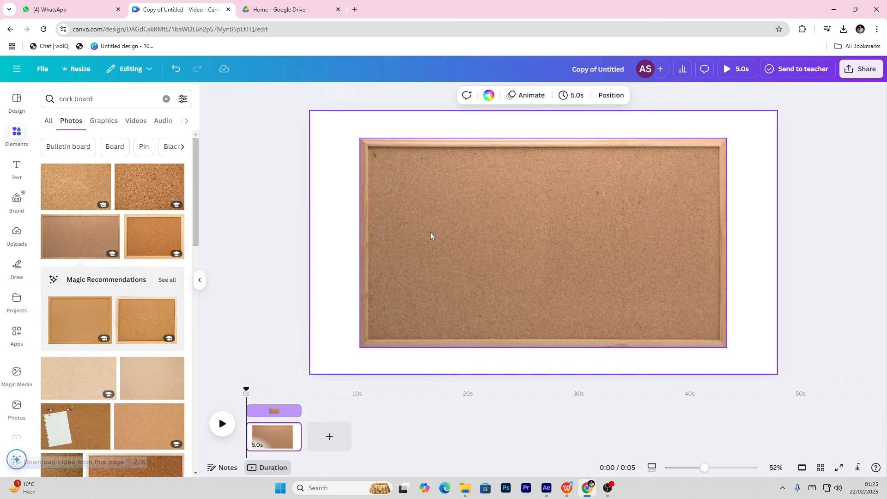
left_click(470, 237)
left_click(249, 148)
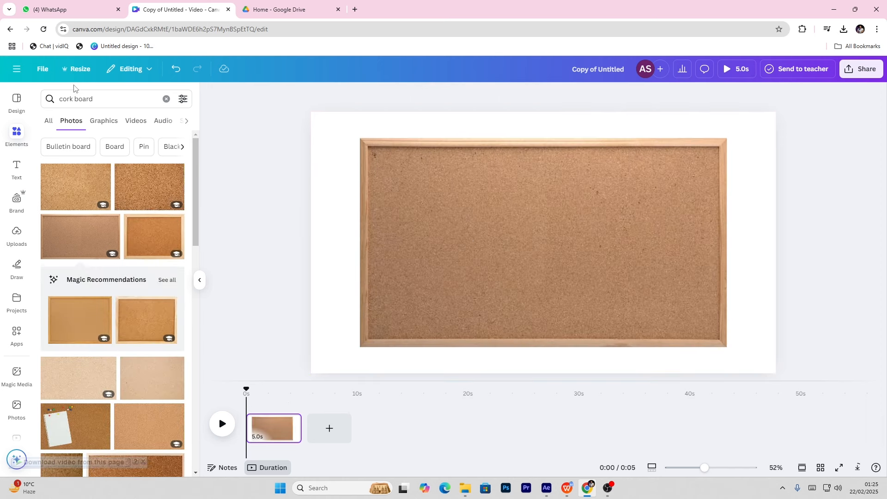
- Open the design's download options and choose PNG as the file type
left_click(44, 70)
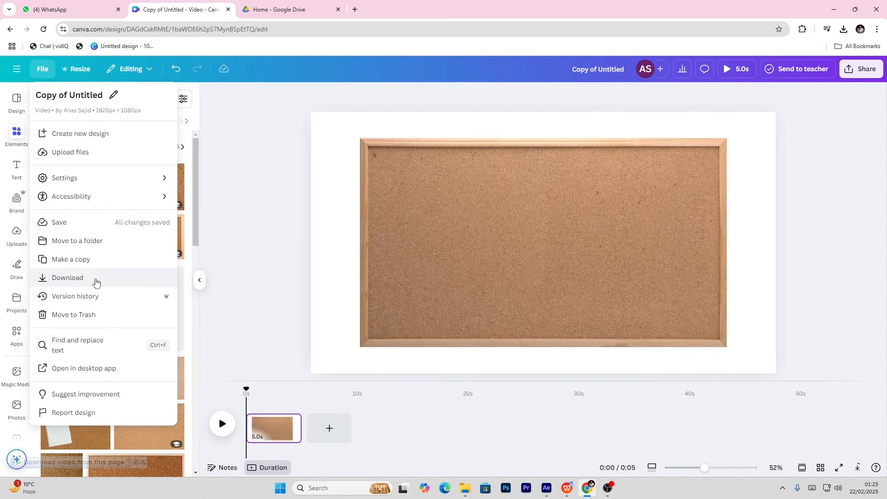
left_click(96, 282)
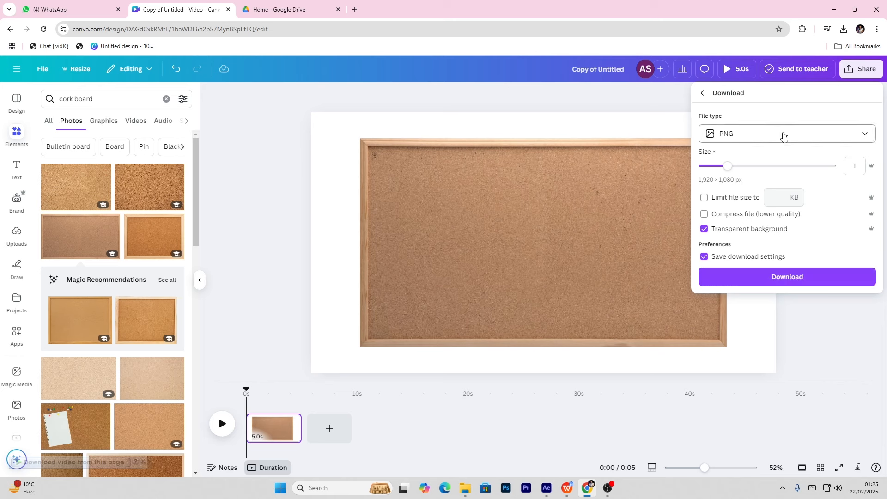
left_click(784, 135)
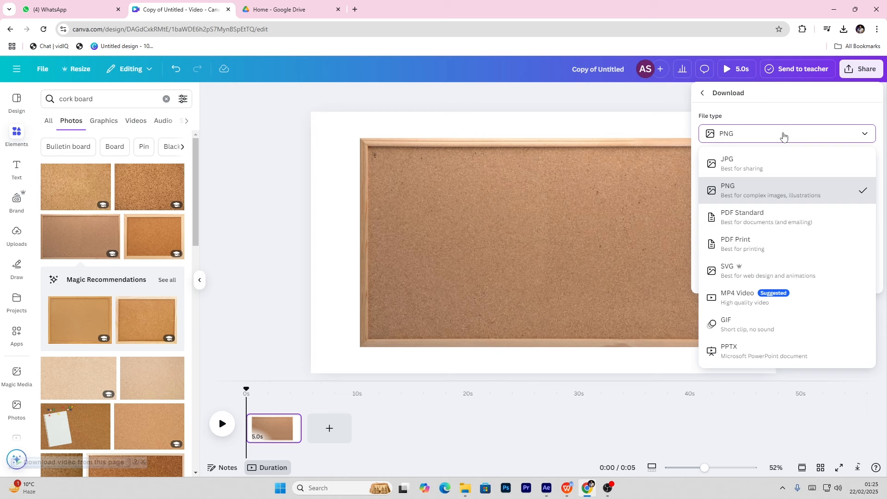
left_click(751, 193)
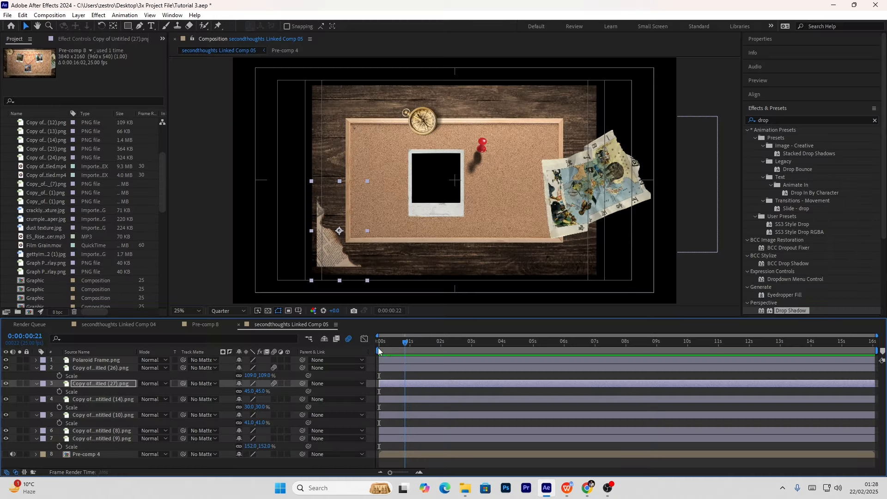
- In the After Effects composition, return the playhead to the start and collapse the layers' expanded Scale properties
left_click(378, 351)
left_click(616, 185)
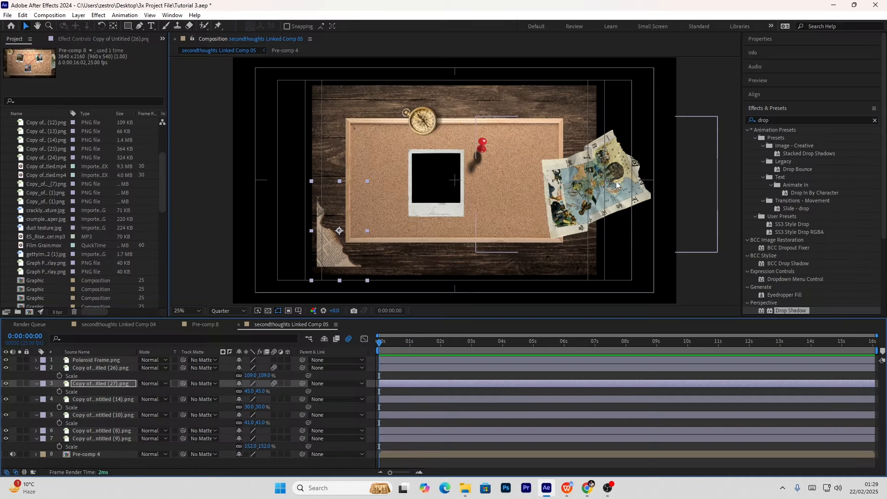
left_click(331, 263)
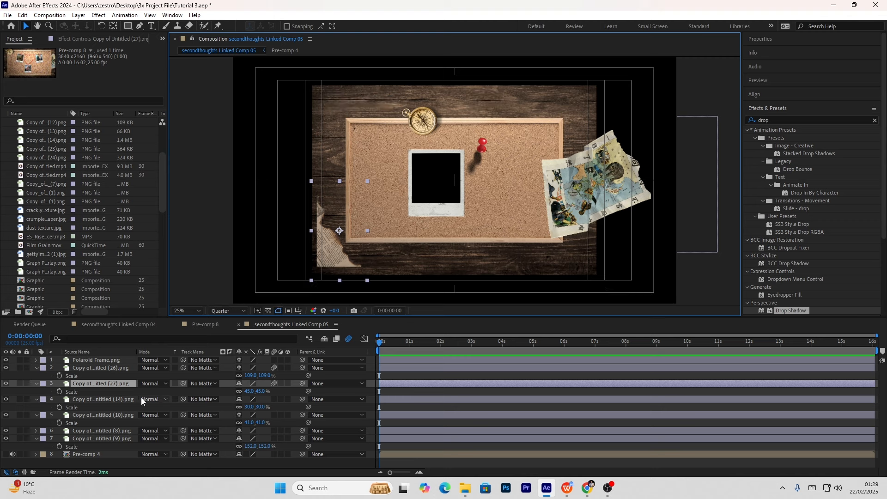
left_click(36, 368)
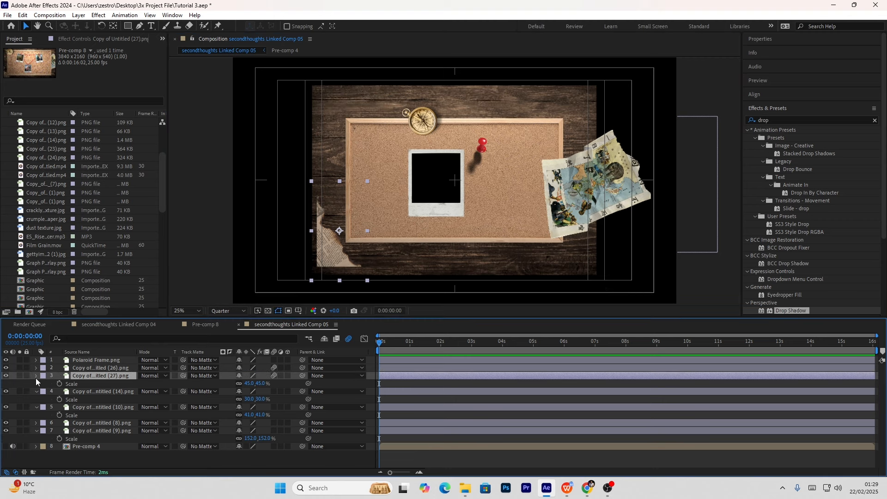
left_click(36, 376)
left_click(36, 383)
left_click(35, 391)
left_click(36, 406)
- Examine which scene element each layer holds, from the background and board up to the compass, ripped paper and history map
left_click(96, 406)
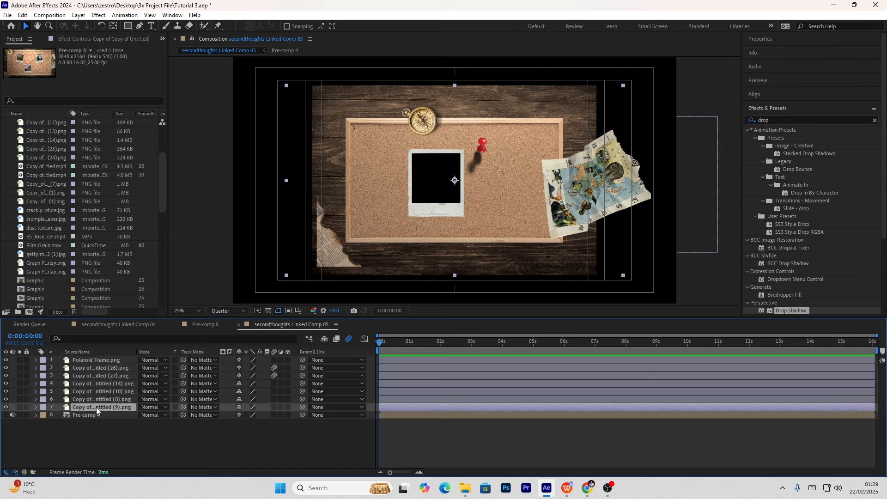
left_click(100, 399)
left_click(106, 384)
left_click(104, 392)
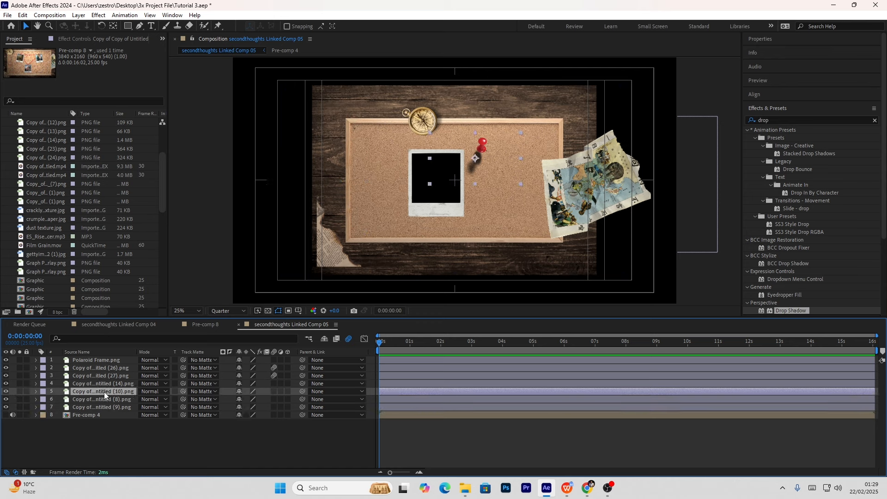
left_click(108, 376)
left_click(109, 369)
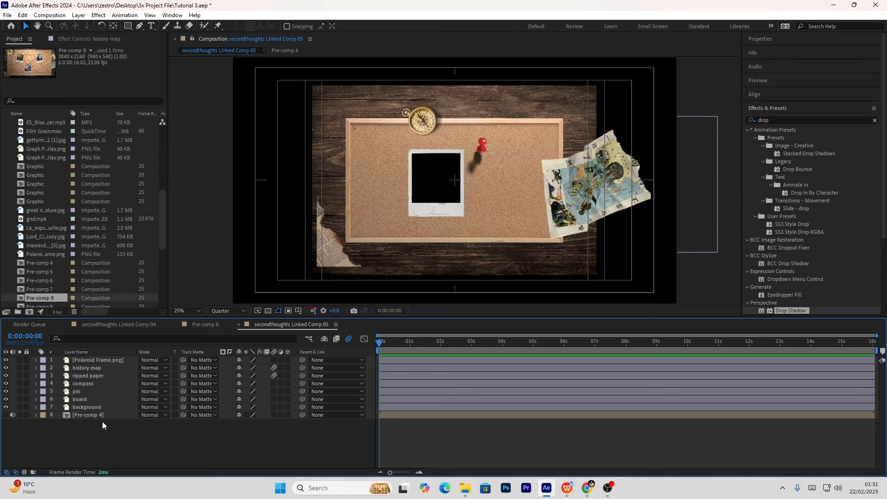
left_click(107, 401)
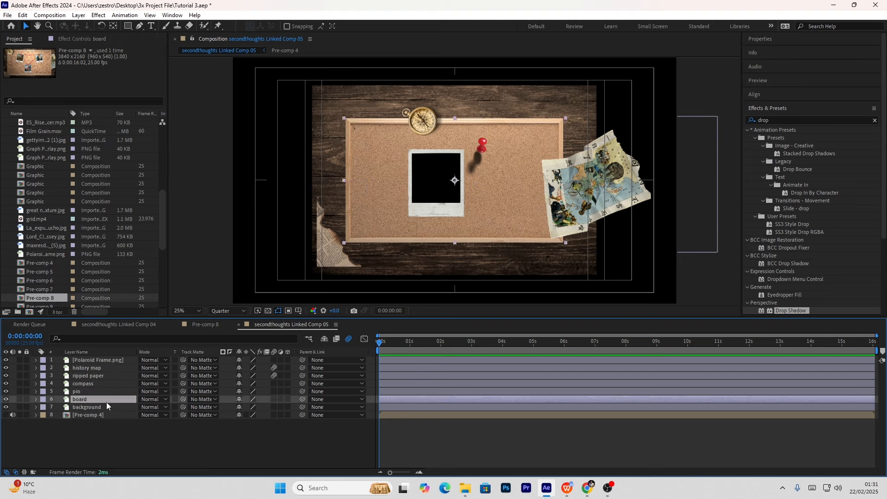
left_click(110, 384)
left_click(113, 374)
left_click(107, 385)
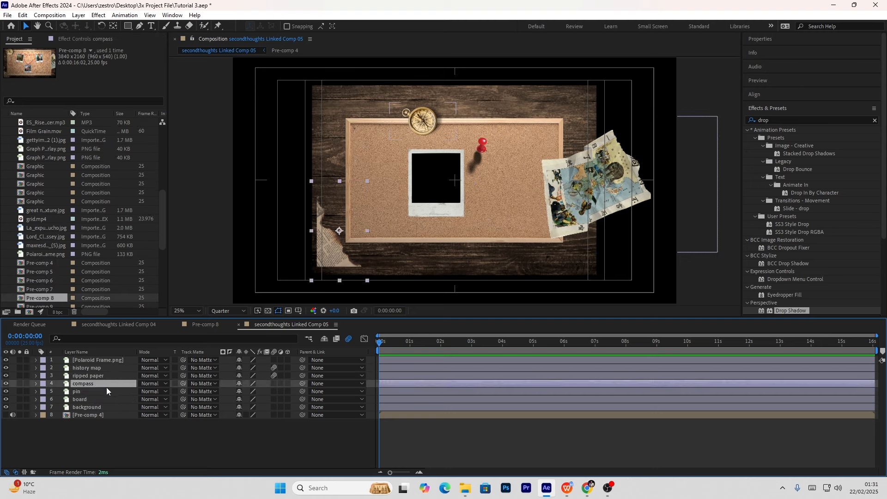
left_click(133, 445)
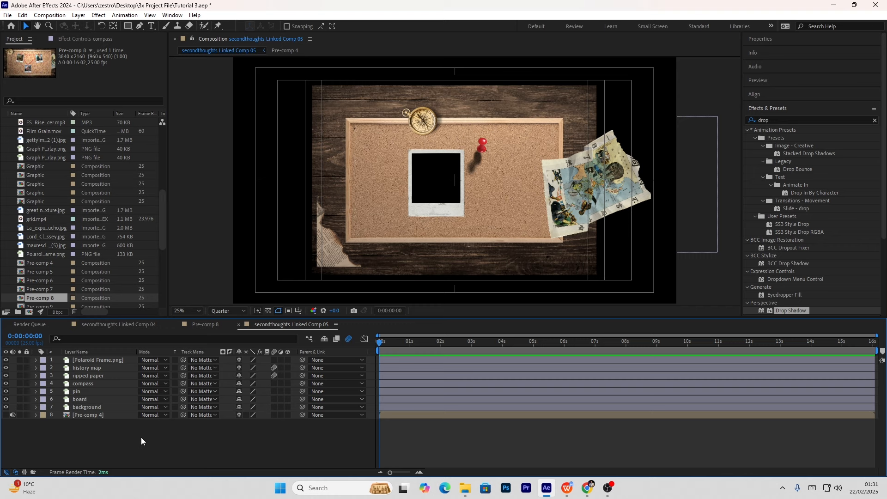
- Scale the background layer to 238% so the wood texture covers the whole composition
left_click(113, 407)
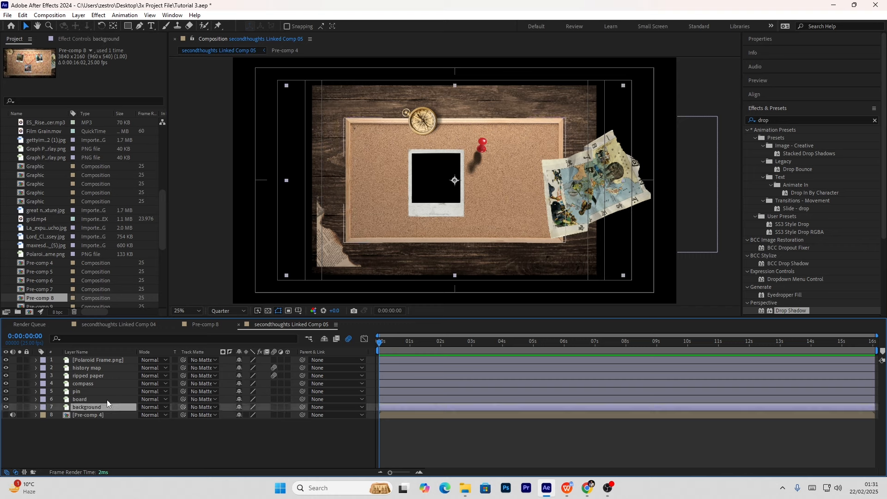
key("s")
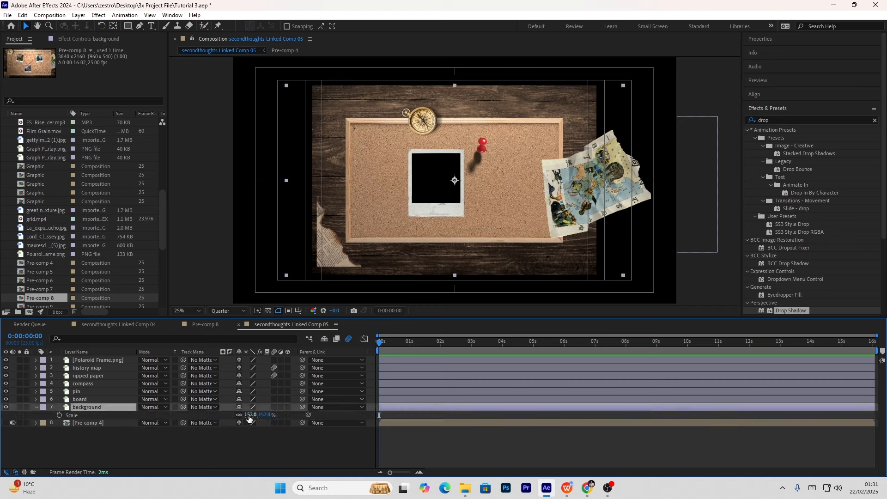
left_click_drag(249, 415, 298, 425)
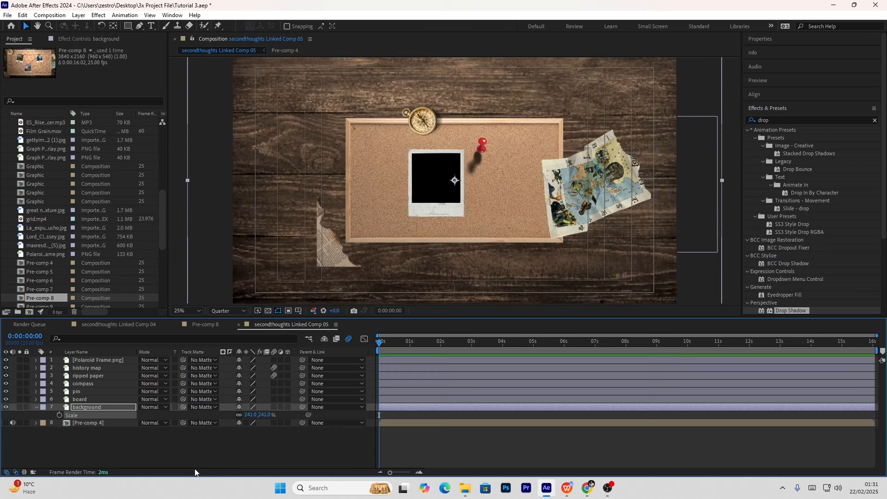
key("comma")
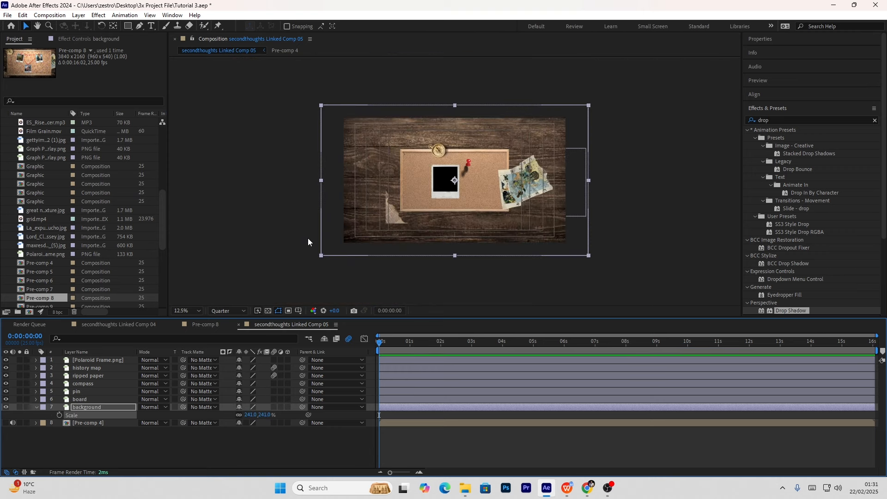
key("period")
key("comma")
left_click_drag(253, 414, 253, 414)
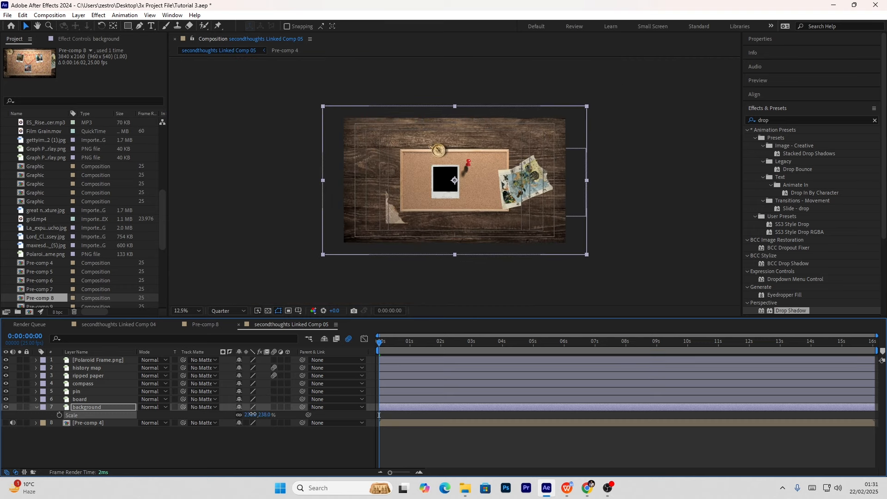
left_click(295, 269)
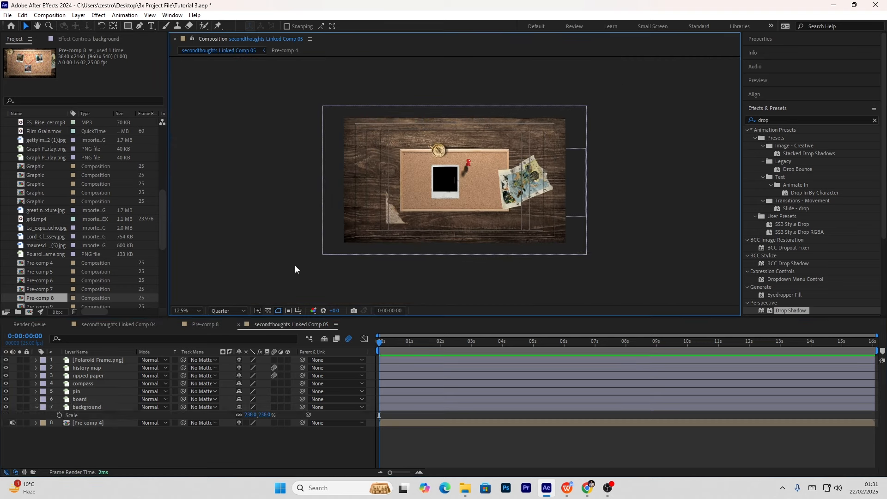
- Scale the board layer to 170% so it fills most of the composition
left_click(95, 400)
key("s")
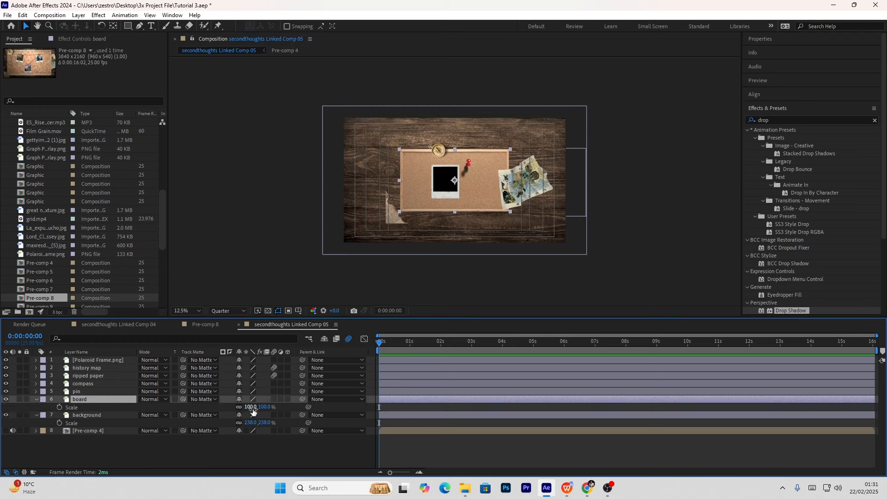
left_click_drag(249, 406, 289, 414)
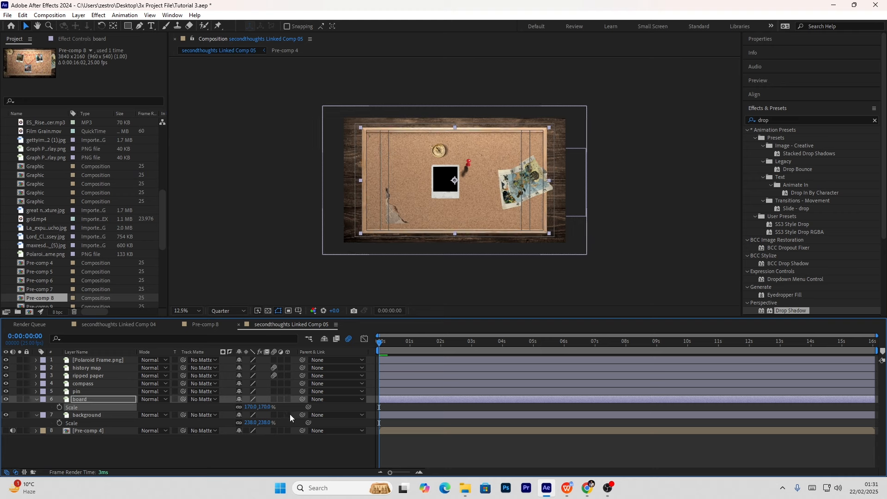
left_click(300, 299)
- Move the compass onto the board's upper-left corner and scale it to 57%
left_click(93, 392)
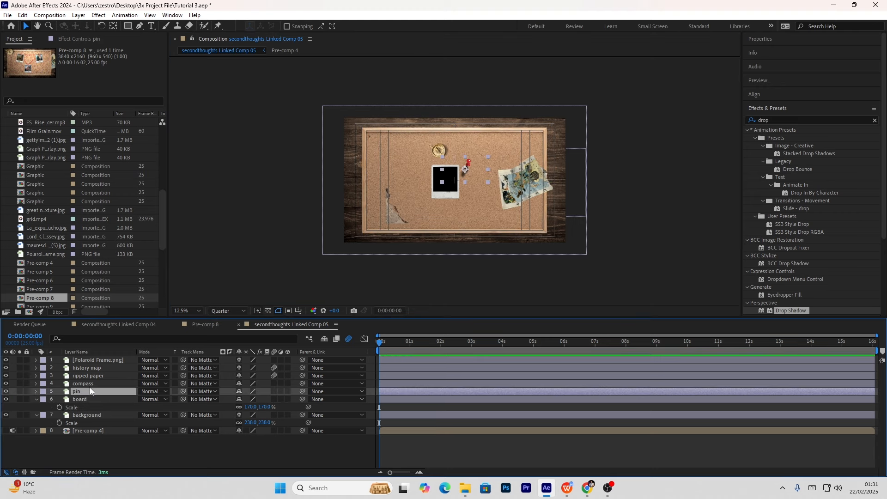
left_click(90, 383)
left_click_drag(428, 153, 367, 141)
key("s")
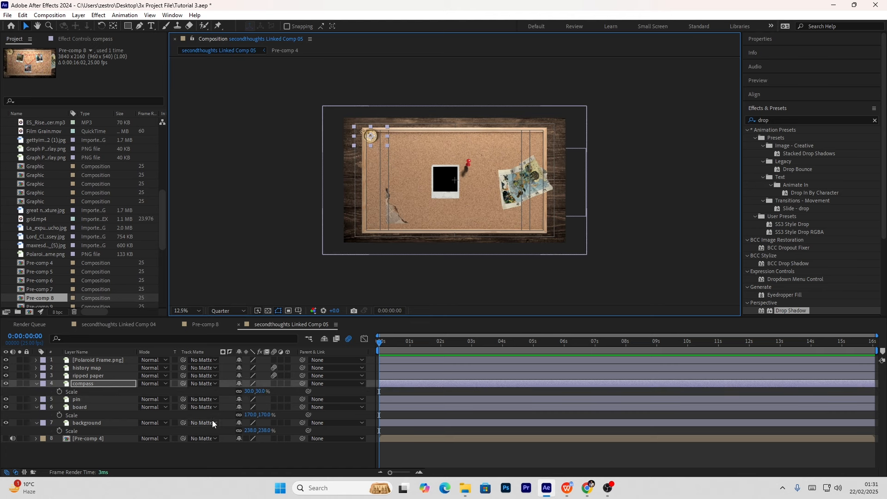
left_click_drag(252, 396, 264, 396)
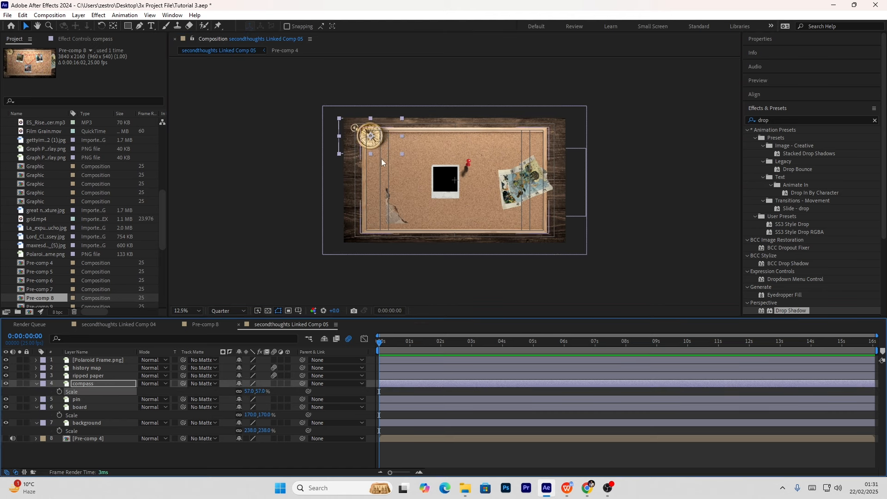
- Move the ripped paper to the board's lower-left corner, place its layer between board and background, and scale it to 89%
left_click(611, 192)
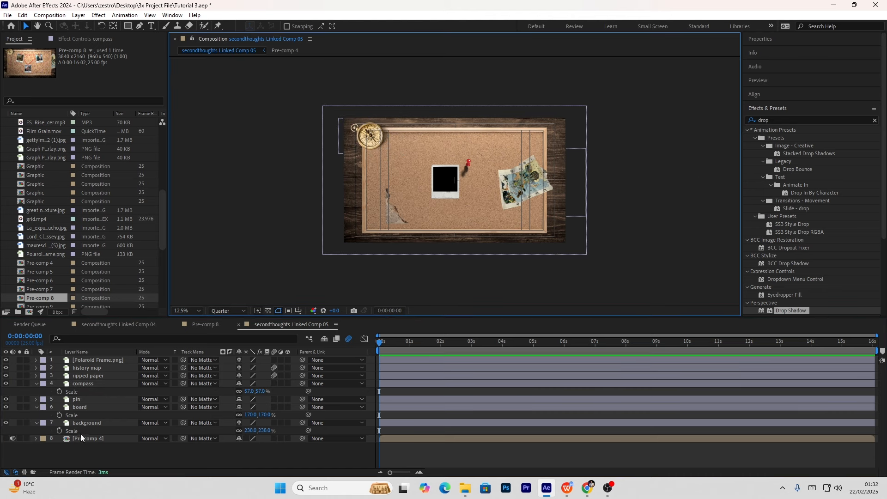
left_click(93, 378)
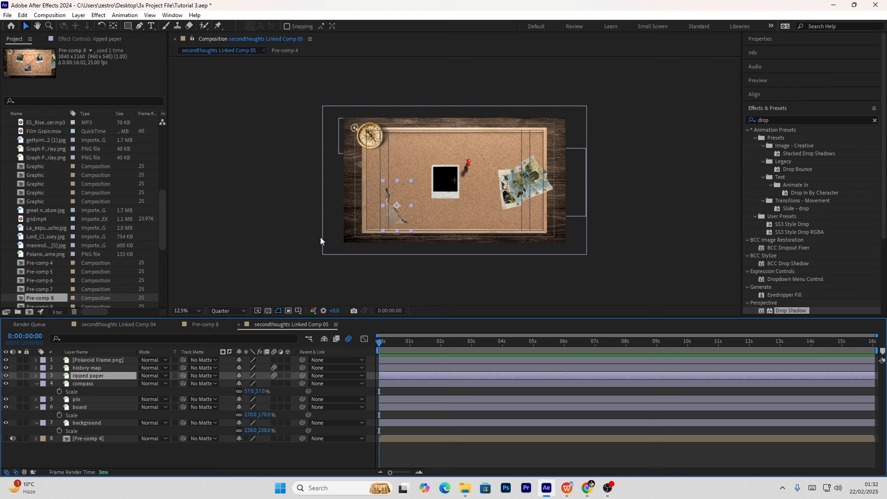
left_click(392, 215)
left_click_drag(392, 215, 353, 239)
left_click_drag(95, 375, 83, 414)
key("s")
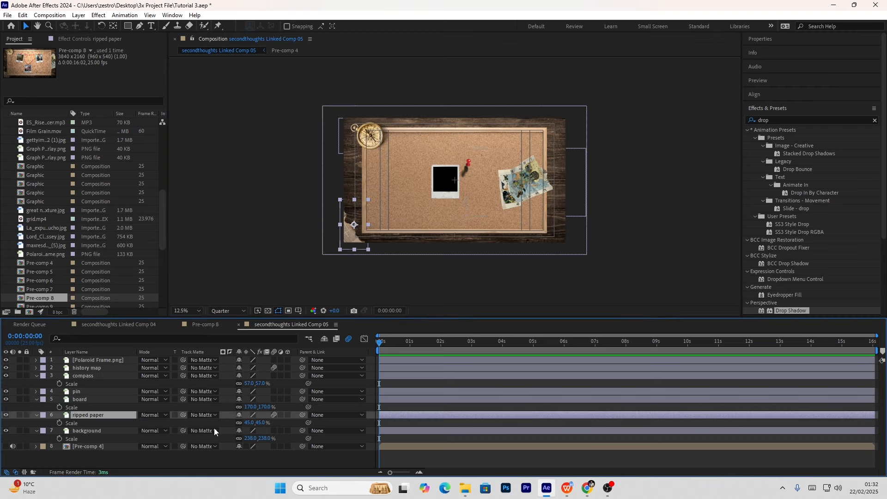
left_click_drag(250, 423, 271, 423)
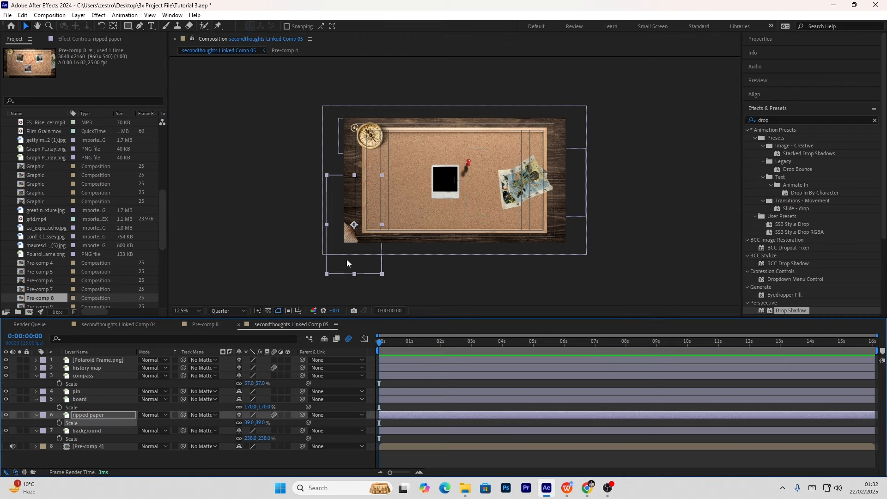
left_click_drag(346, 259, 359, 252)
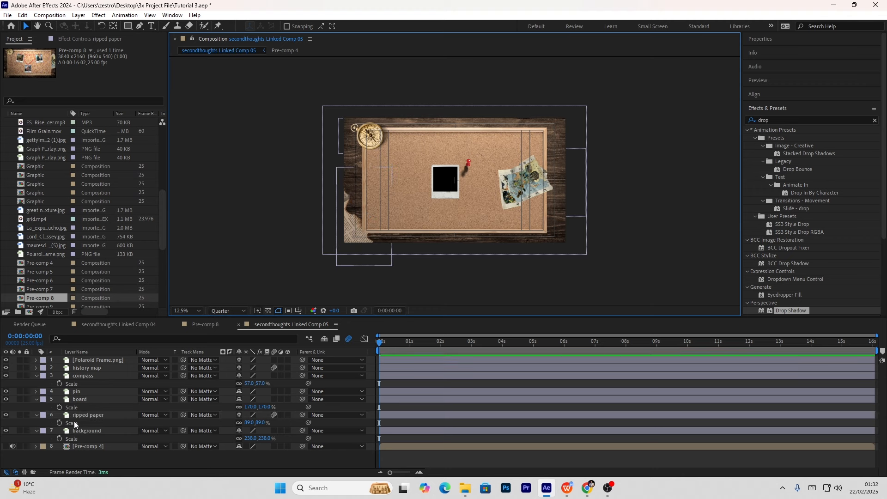
- Place the history map layer directly above the background, scale it to 155% and position it at the board's right edge
left_click(82, 400)
left_click(95, 369)
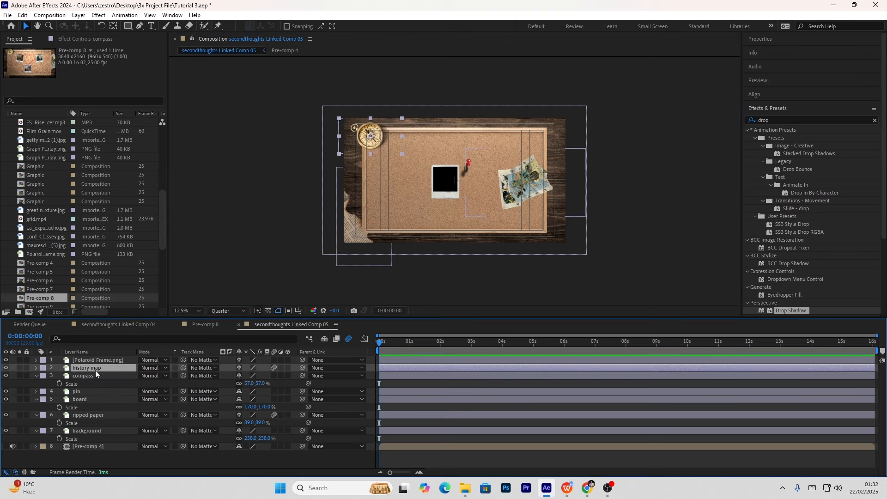
left_click_drag(95, 370, 98, 423)
left_click_drag(545, 183, 568, 178)
key("s")
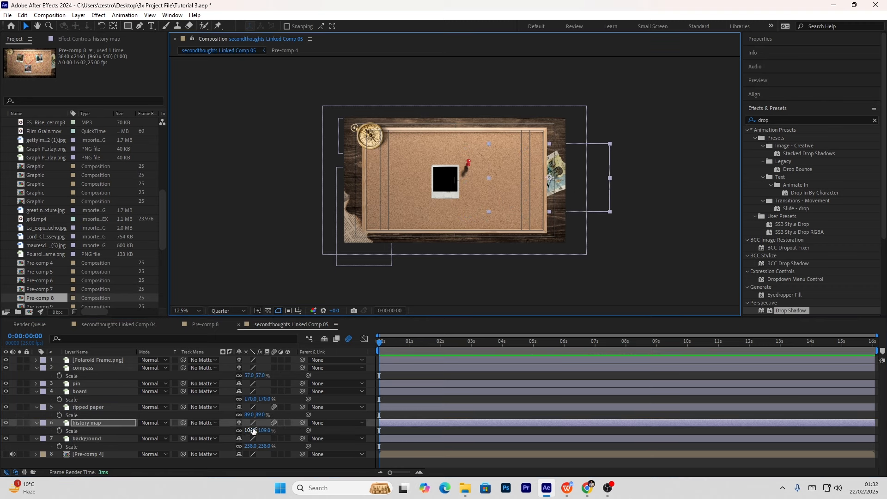
left_click_drag(253, 431, 276, 435)
left_click_drag(574, 198, 585, 209)
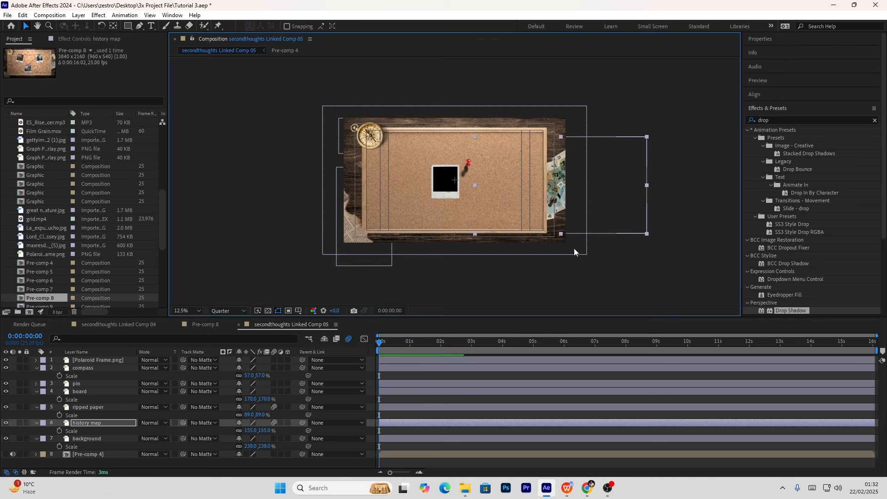
left_click(553, 277)
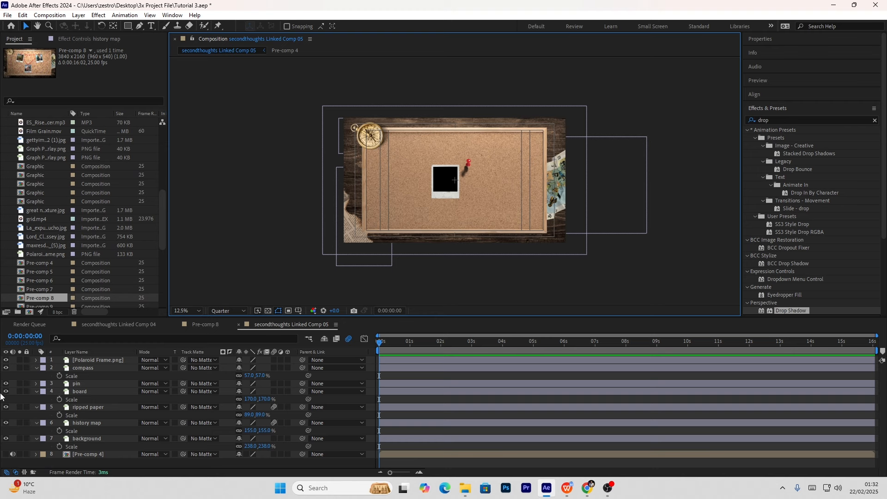
- Collapse the expanded scale properties of all layers
left_click(36, 369)
left_click(36, 383)
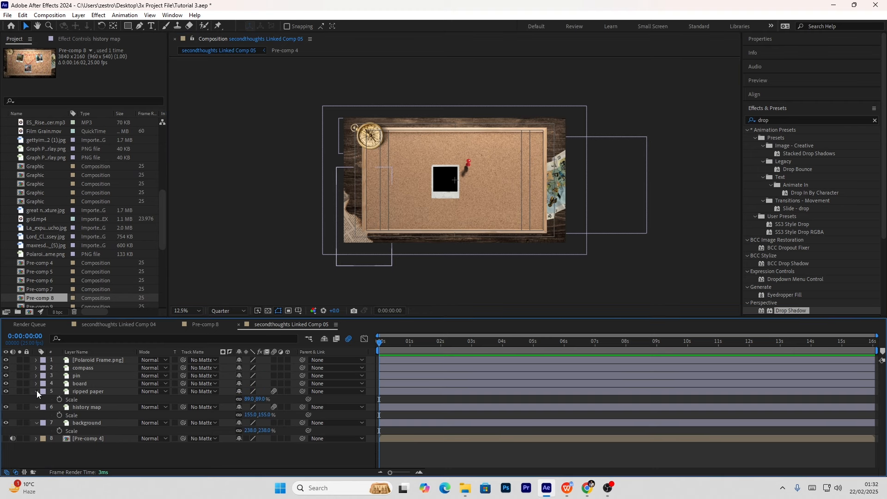
left_click(37, 390)
left_click(37, 399)
left_click(36, 407)
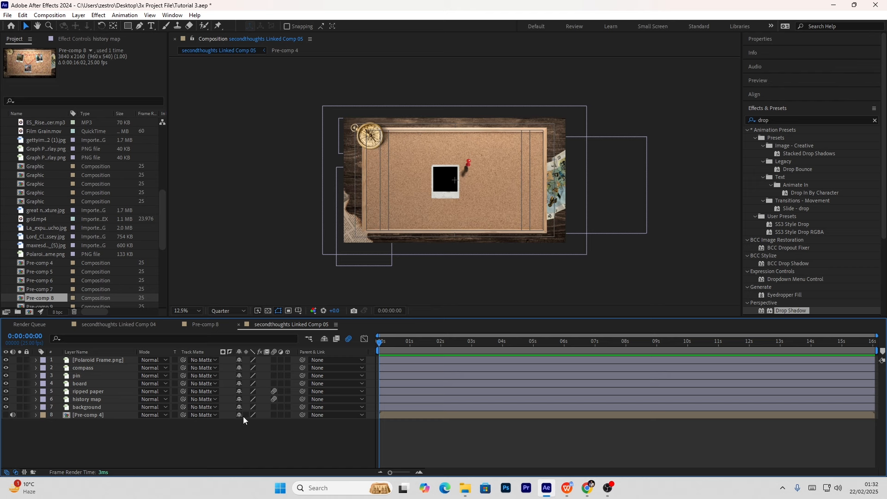
- Enable motion blur and 3D for all seven image layers, from the polaroid frame through the background
left_click(273, 407)
left_click(274, 384)
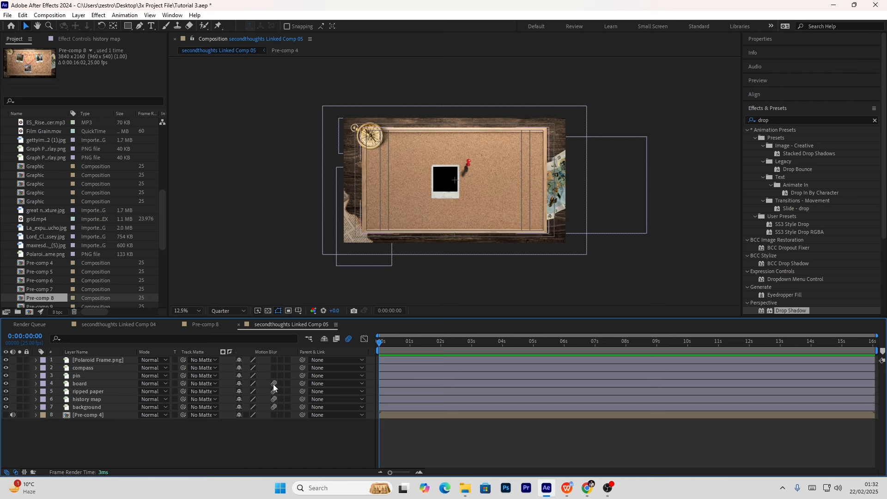
left_click_drag(273, 384, 274, 358)
left_click_drag(287, 406, 288, 360)
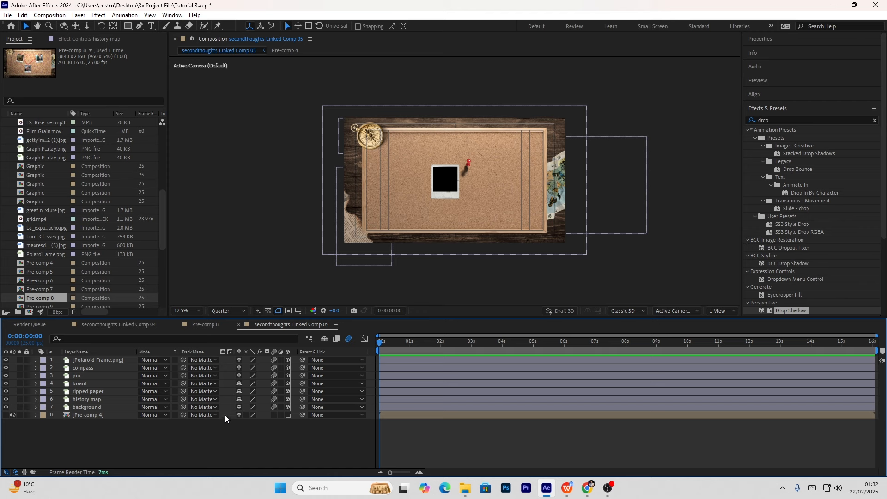
- Bring the pin layer to the top of the layer stack and position the pin above the polaroid frame's upper edge
left_click_drag(78, 375, 106, 358)
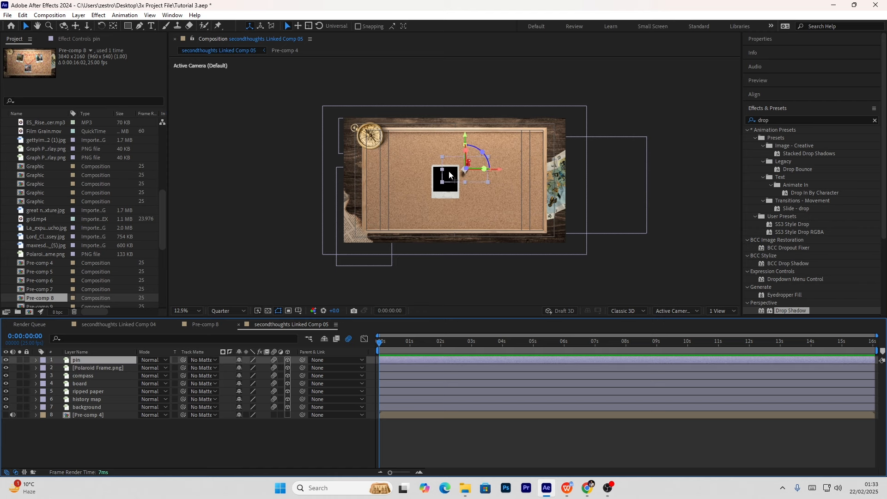
left_click_drag(446, 175, 435, 171)
key("period")
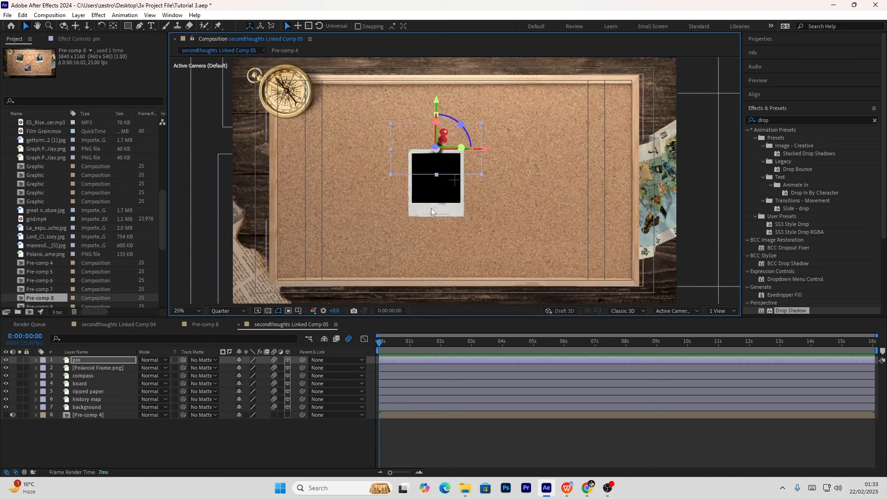
left_click(146, 420)
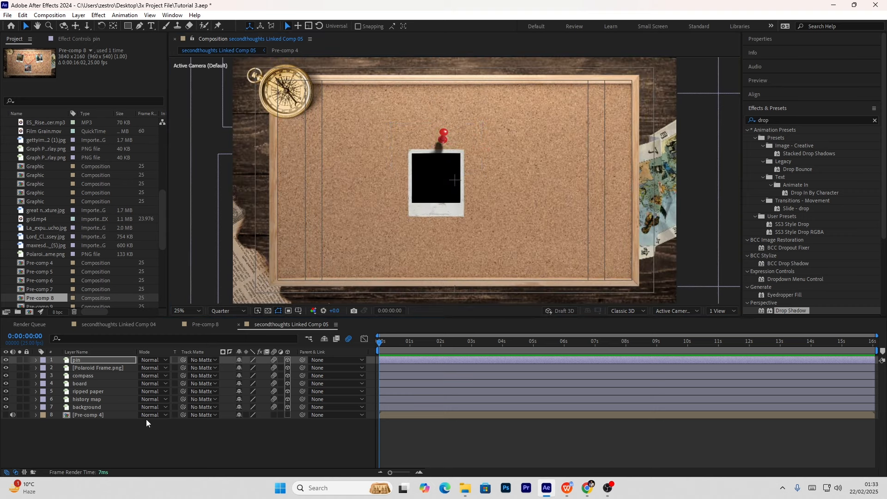
- Scale the pin down to 18%
left_click(117, 361)
key("s")
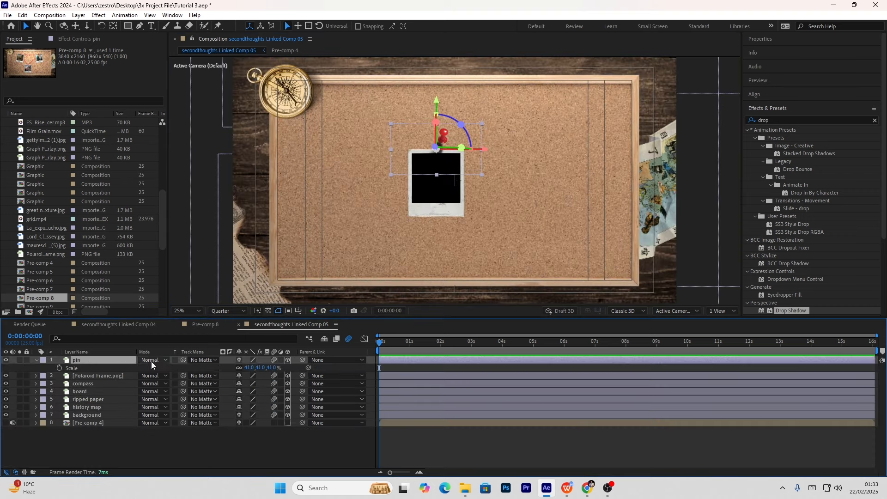
left_click_drag(244, 368, 236, 368)
left_click_drag(428, 151, 448, 184)
left_click(531, 226)
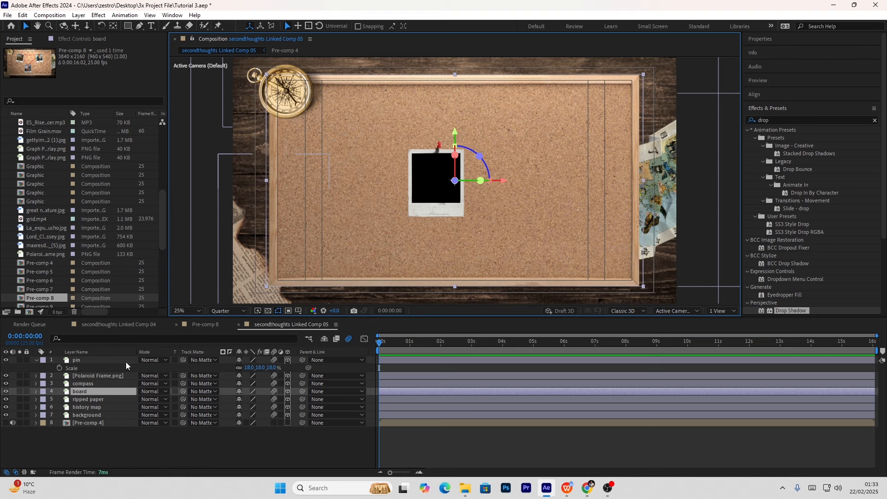
- Lower the pin slightly over the polaroid's upper edge by setting its Y position to 841
left_click(99, 360)
key("p")
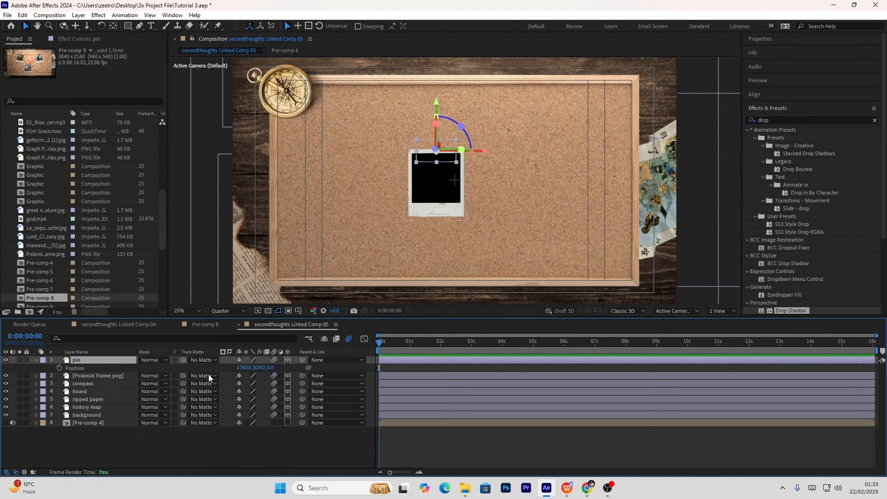
left_click_drag(259, 368, 267, 369)
left_click(397, 238)
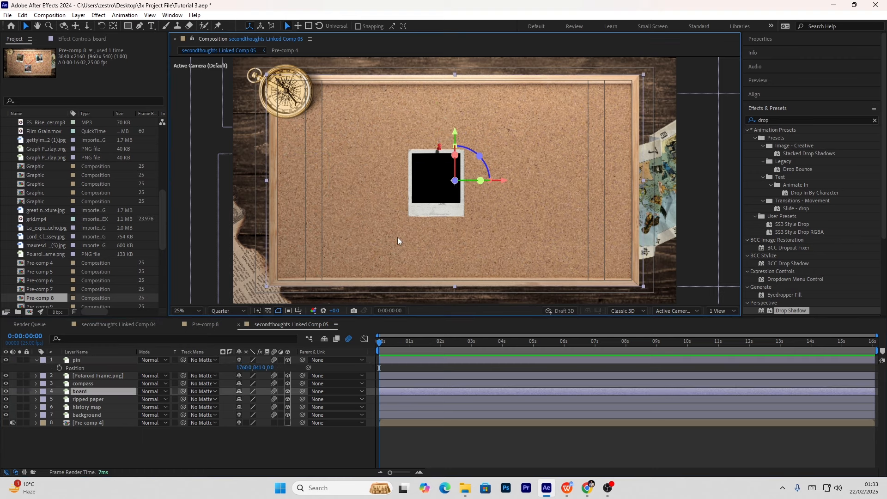
left_click(106, 376)
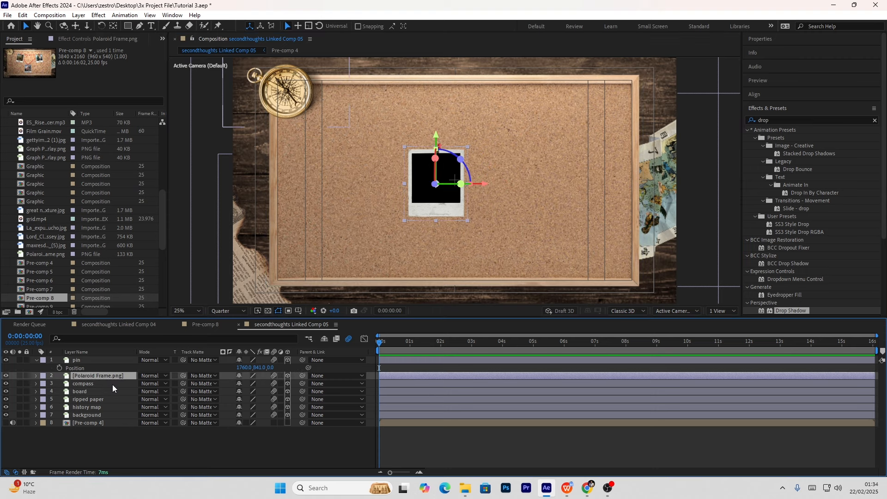
left_click(112, 384)
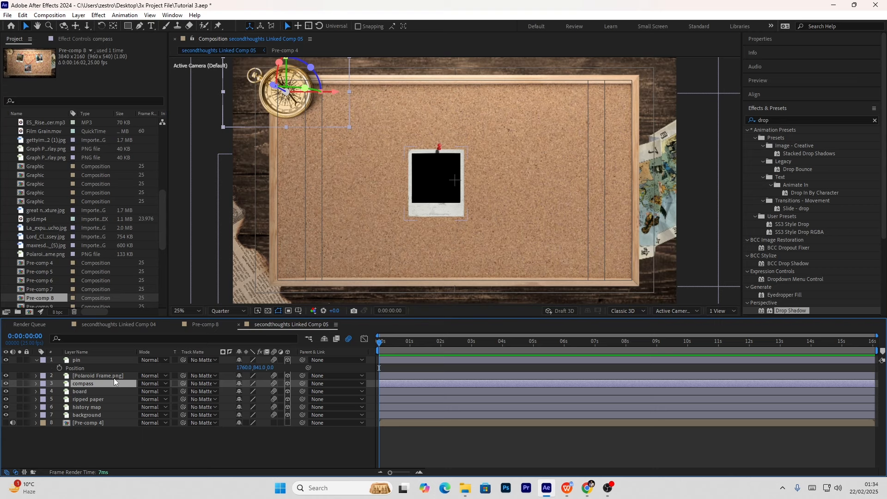
left_click(113, 458)
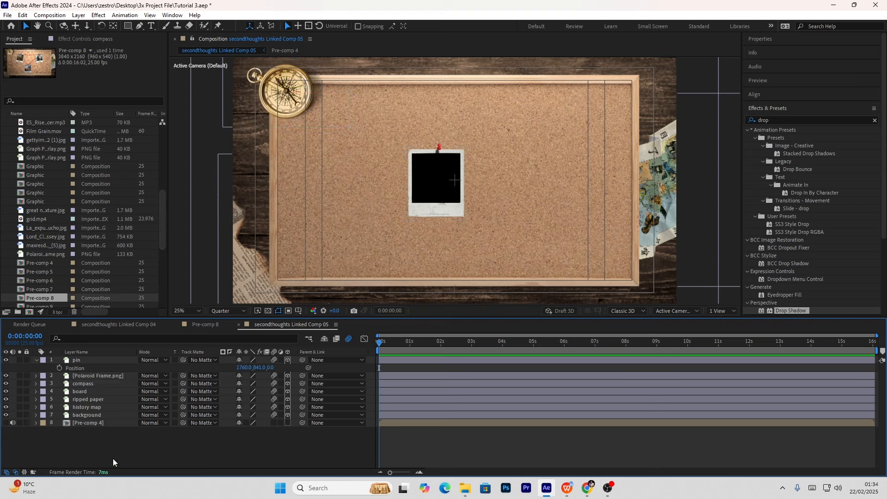
left_click(9, 277)
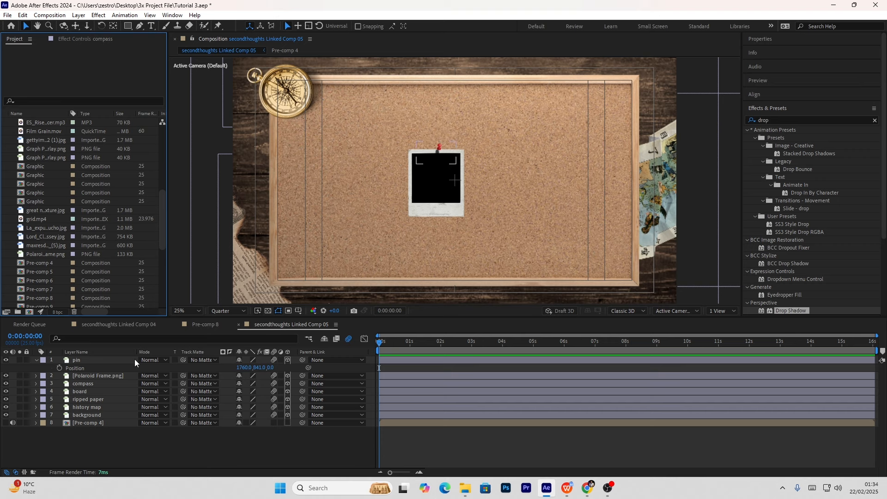
- Move the polaroid frame layer directly below the pin layer, above the La_exp..._Carducho.jpg picture
left_click(109, 392)
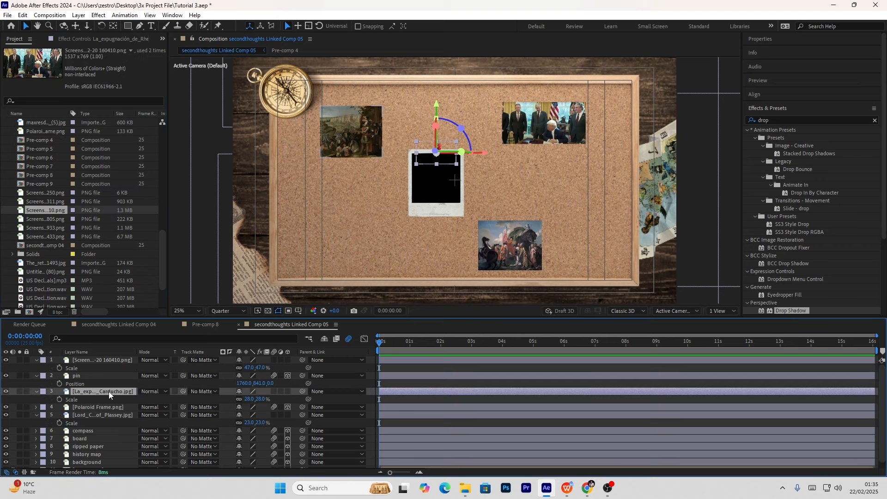
left_click(107, 413)
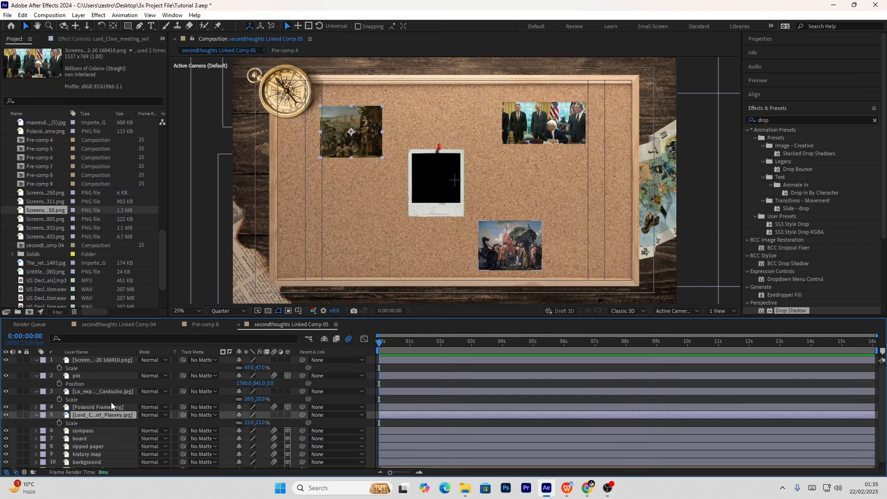
left_click(116, 360)
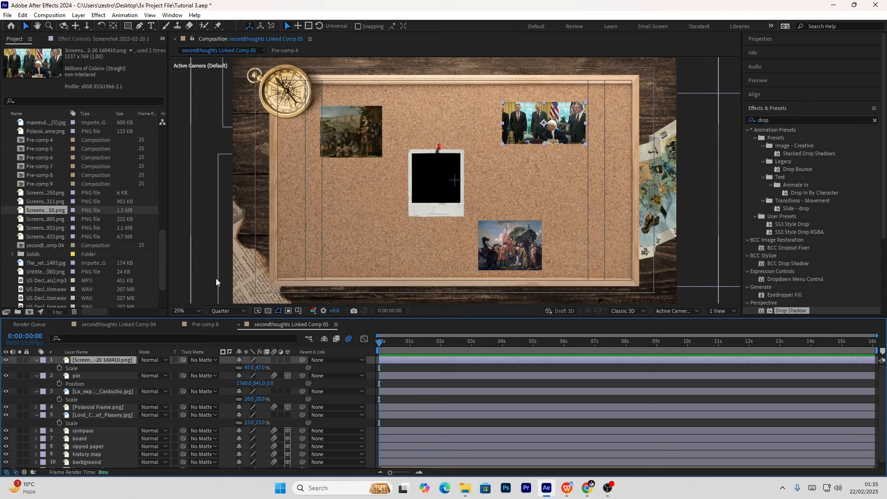
left_click_drag(105, 407, 126, 392)
left_click(203, 272)
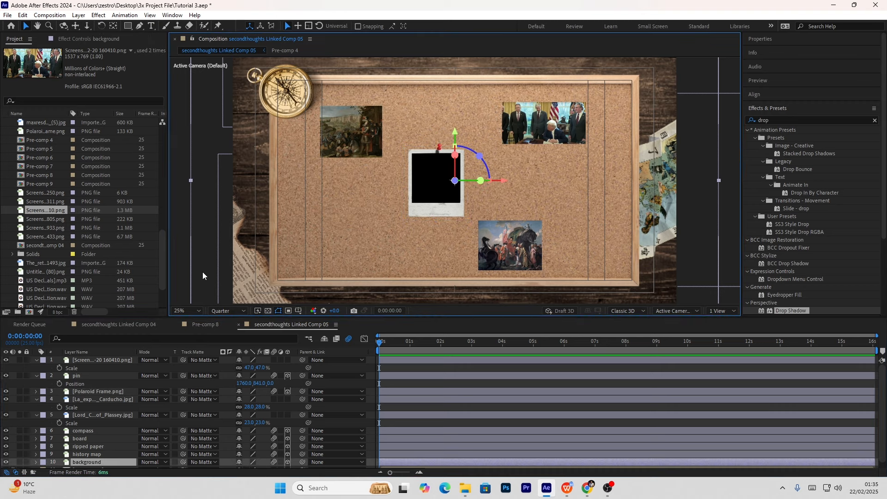
- Draw a rectangle without a stroke over the polaroid's black photo area and fill it with red, FF0000
left_click(104, 406)
key("q")
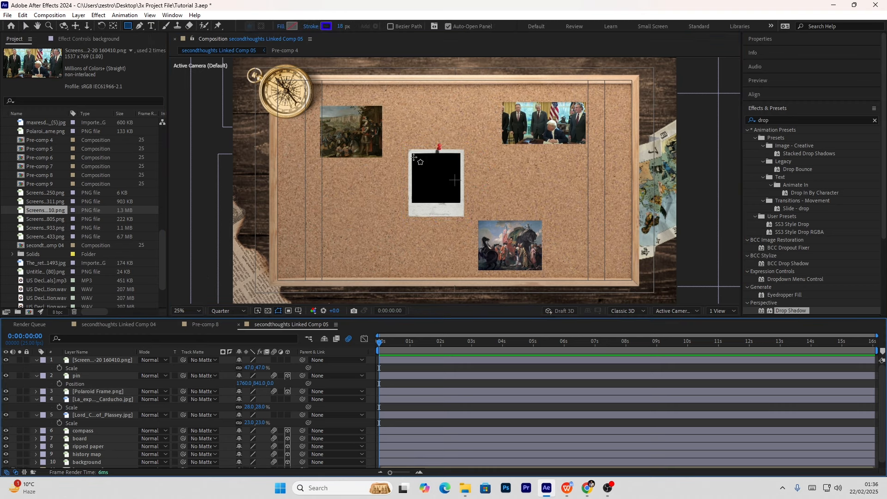
left_click(311, 27)
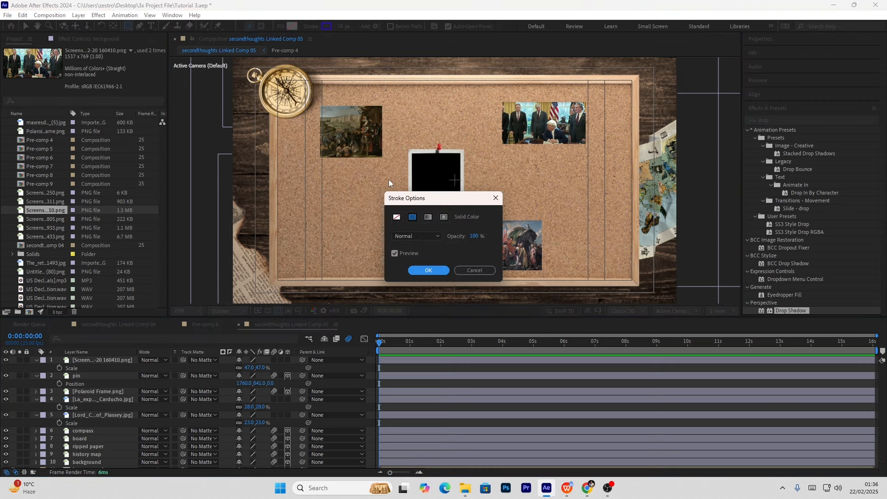
left_click(396, 217)
left_click(428, 270)
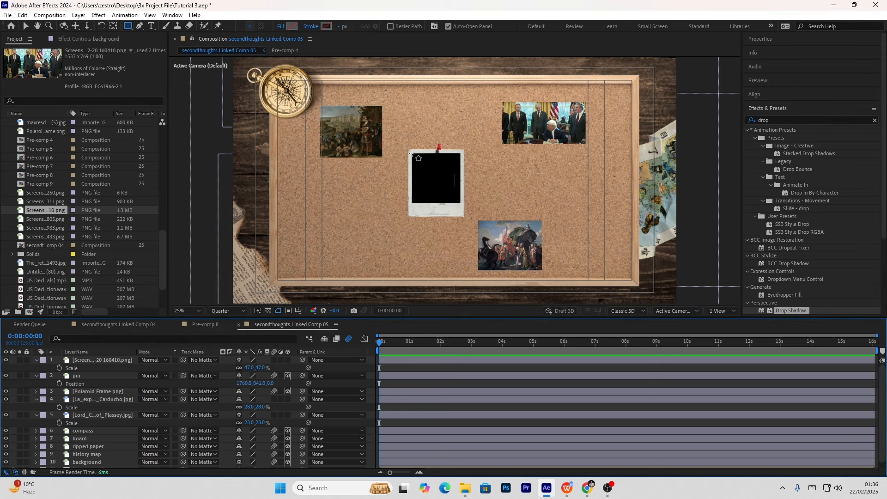
left_click_drag(411, 152, 462, 203)
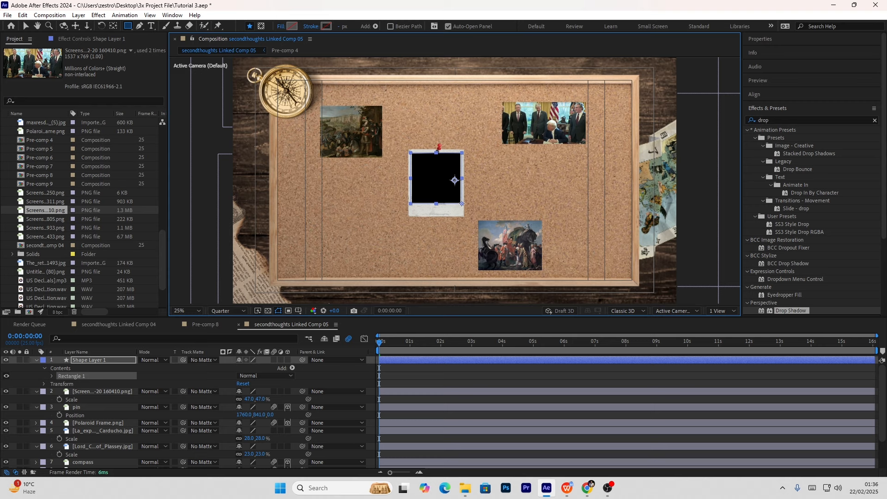
left_click(293, 23)
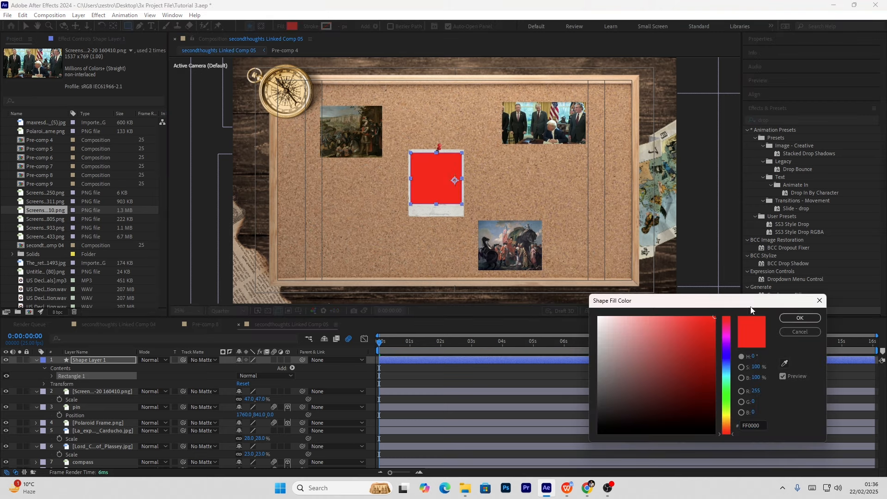
left_click(790, 318)
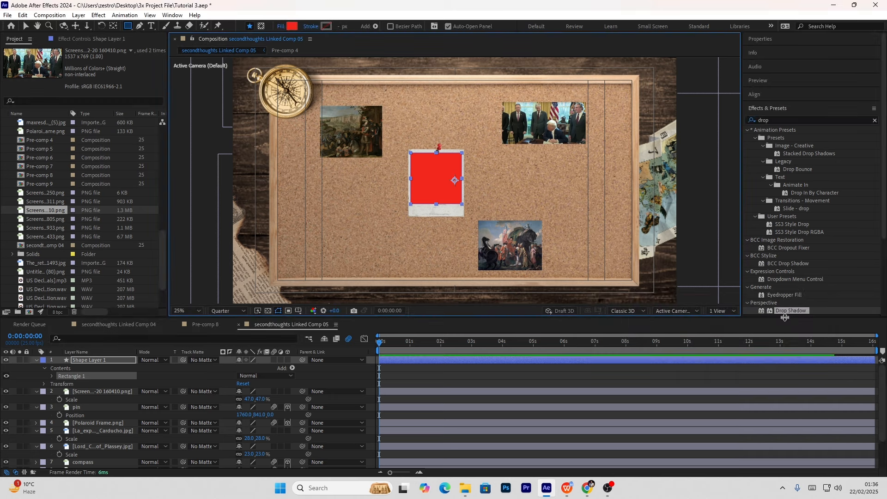
- Collapse the scale and position properties of the picture and pin layers and move Shape Layer 1 below the Screen...160410.png layer
left_click(111, 392)
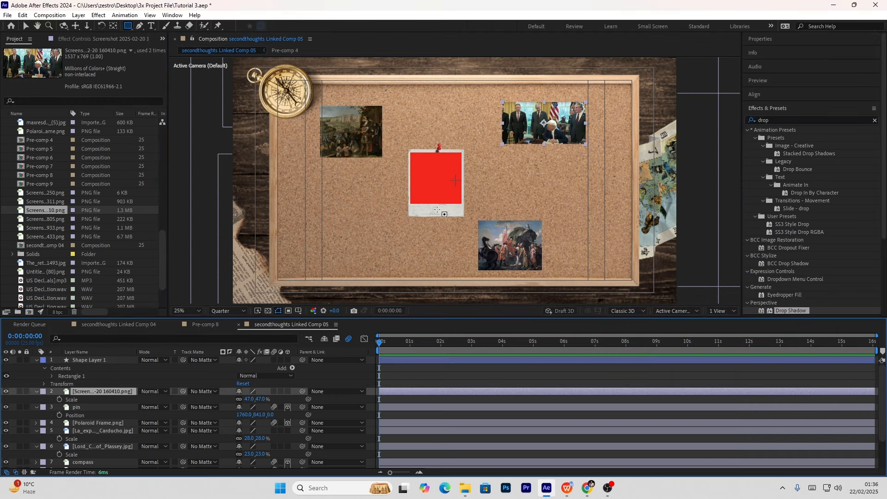
left_click(29, 28)
left_click(443, 182)
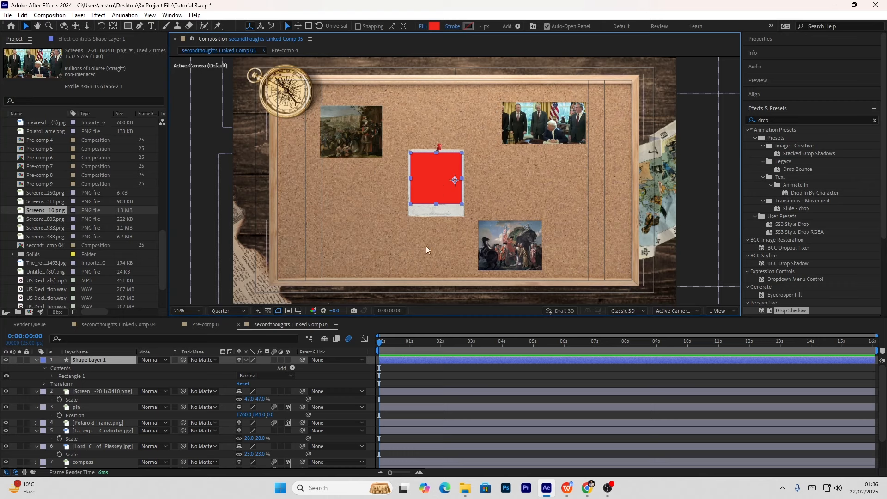
left_click(37, 392)
left_click(36, 399)
left_click(37, 415)
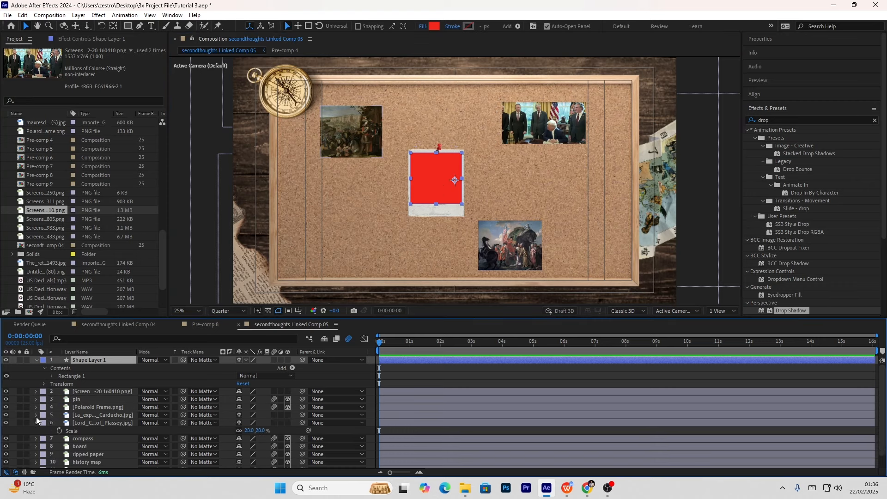
key("ctrl+[")
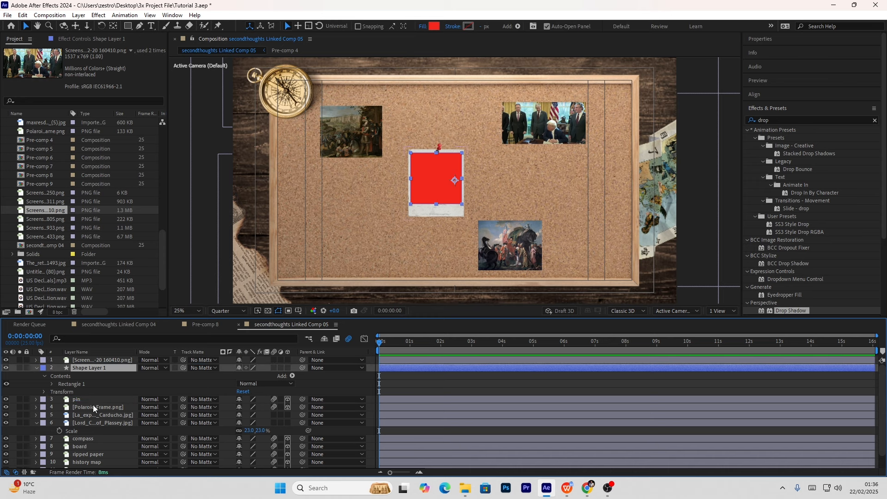
- Duplicate the red rectangle, pin and polaroid frame layers together and place the copy to the right of the original polaroid
left_click(93, 406, "shift")
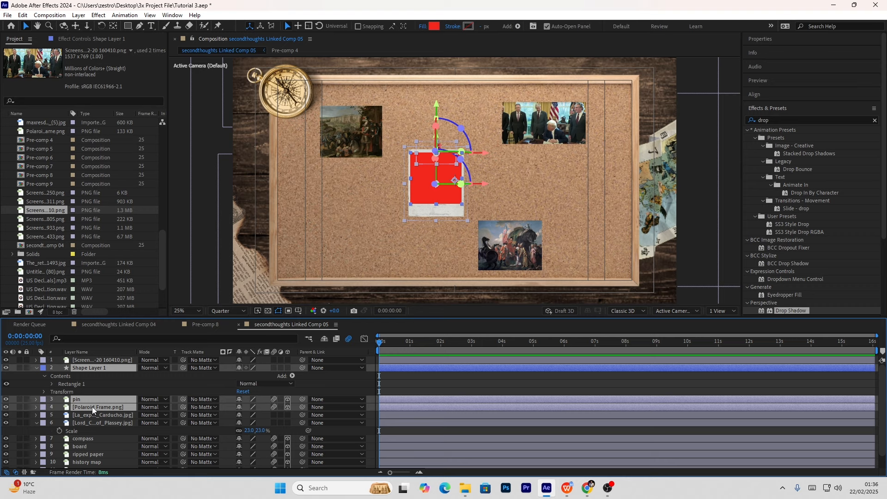
left_click(91, 411)
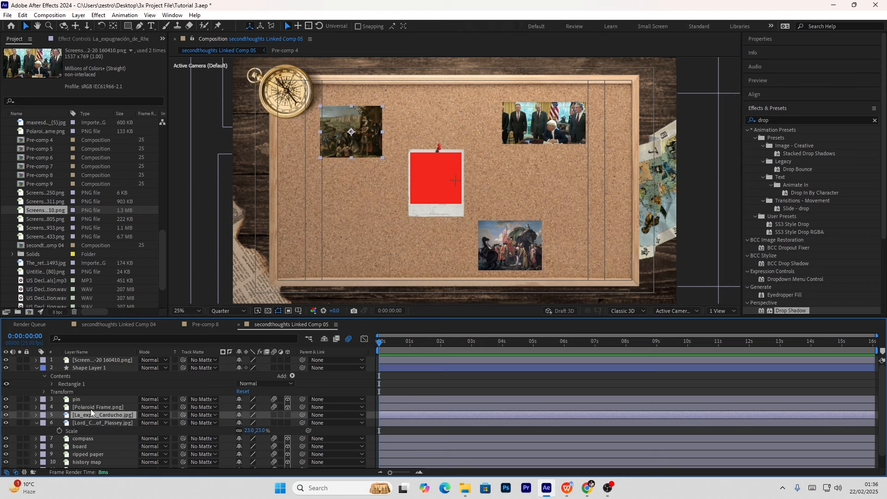
left_click(91, 406)
left_click(92, 401, "shift")
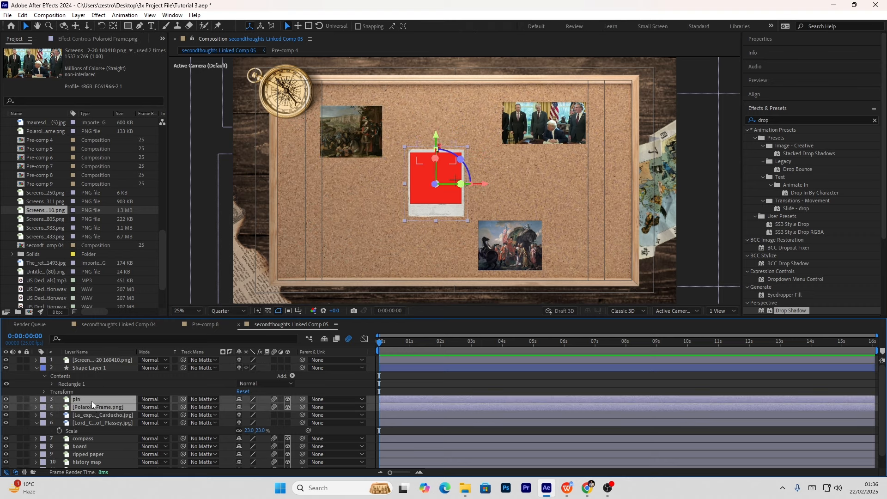
left_click(98, 368, "shift")
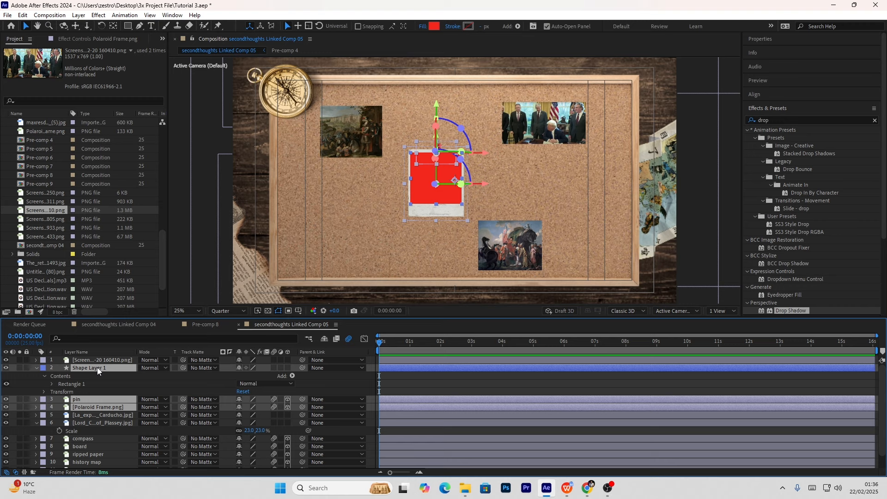
key("ctrl+d")
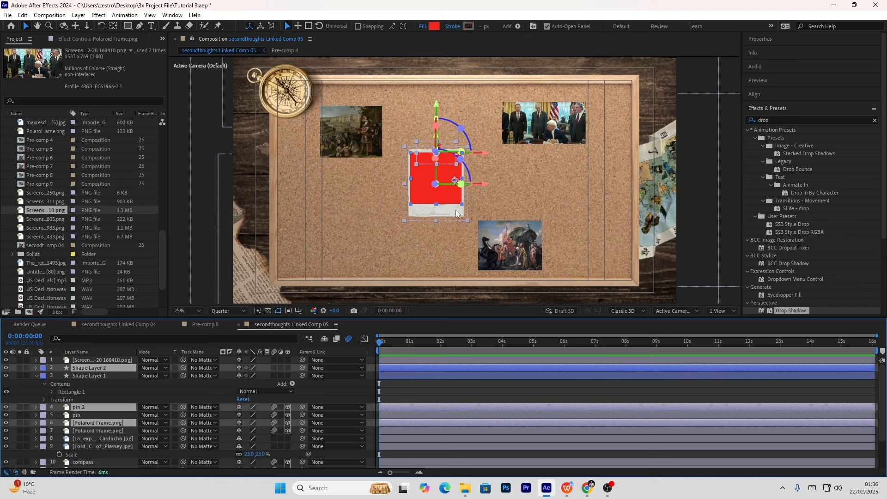
left_click_drag(435, 213, 506, 214)
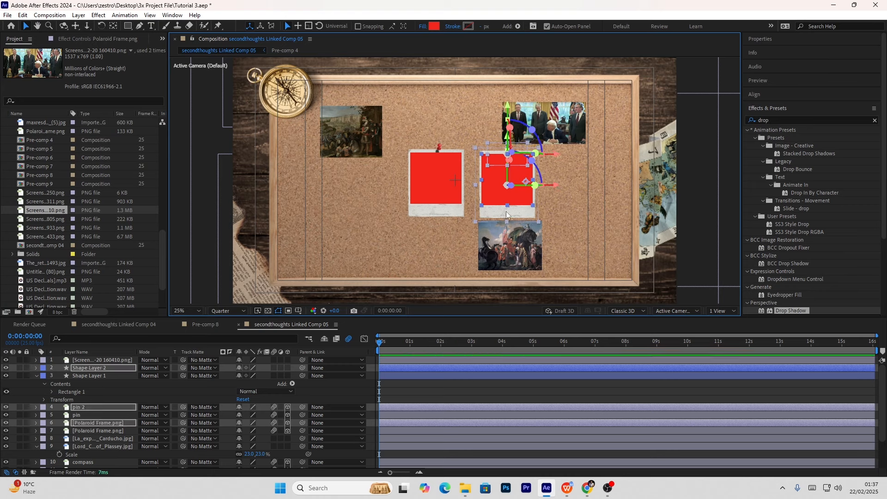
- Duplicate the right polaroid set with its pin and rectangle, and place the copy to the left of the original polaroid
key("ctrl+d")
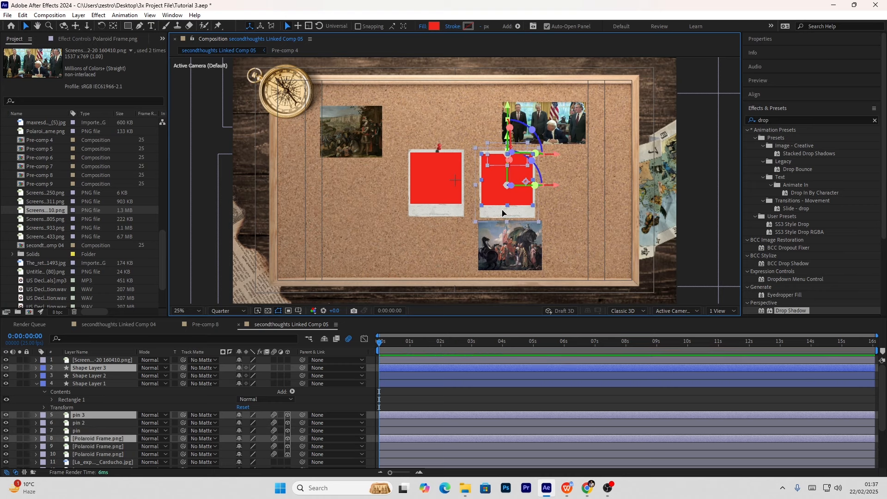
left_click_drag(506, 215, 365, 211)
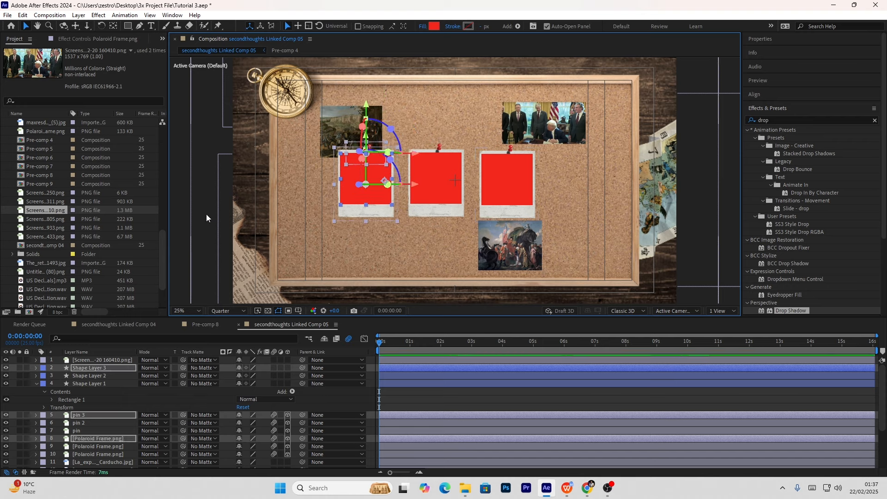
left_click(204, 203)
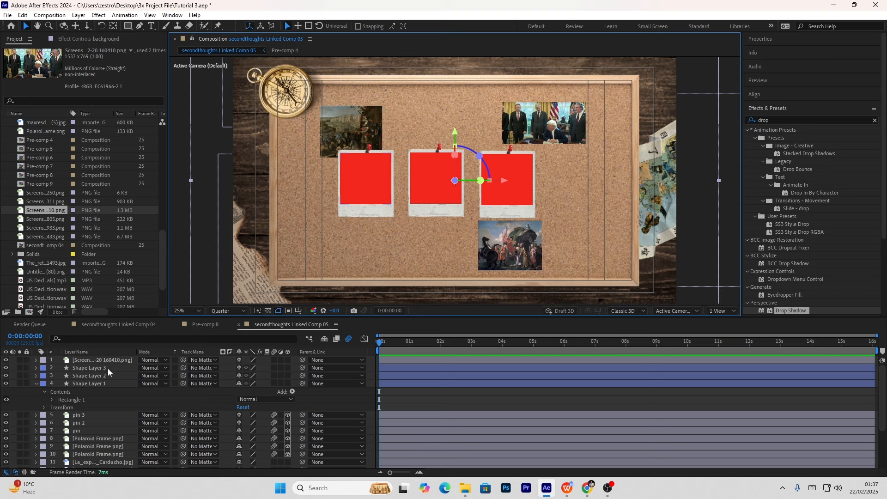
- Move the La_exp..._Carducho.jpg picture down beside the left polaroid so it lies partly behind the frame
scroll(107, 432, "down", 1)
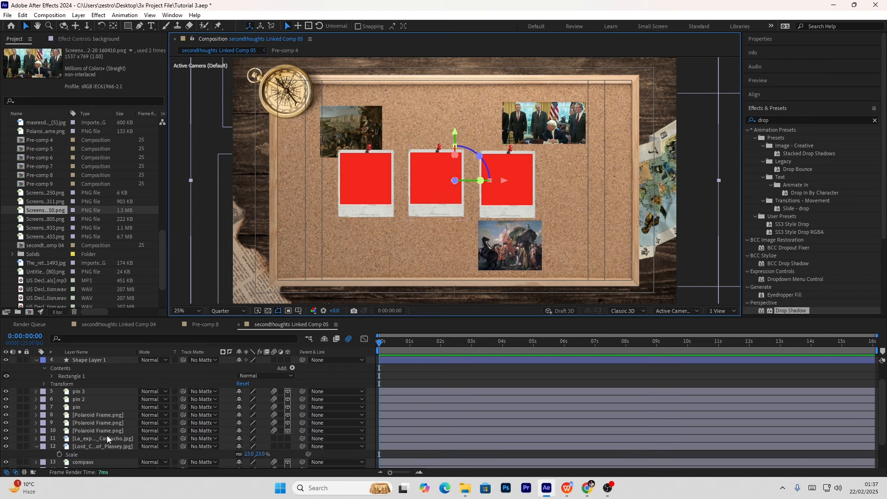
left_click(106, 437)
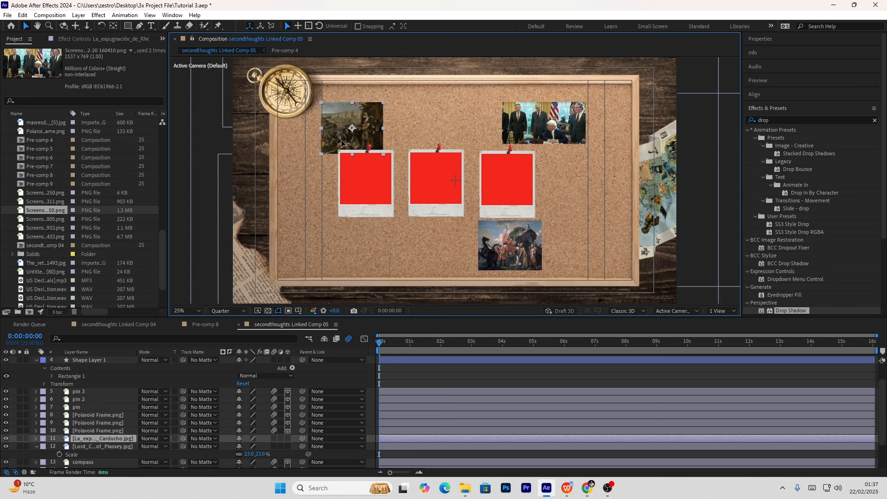
left_click_drag(341, 142, 321, 192)
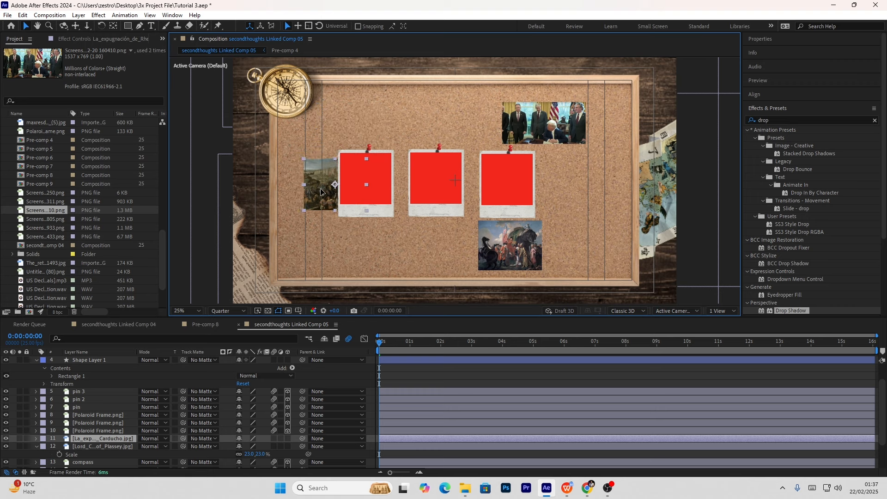
- Pre-compose the La_exp..._Carducho.jpg picture as "spanish empire", leaving all attributes in the current composition
left_click(115, 439)
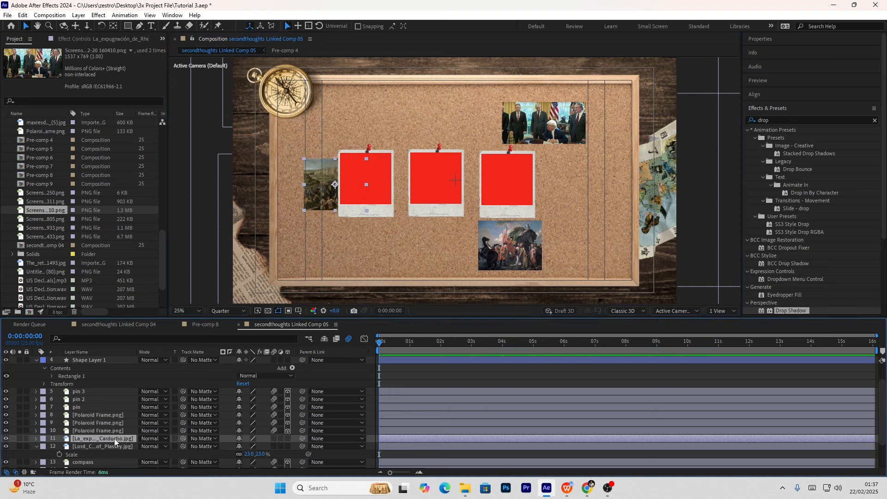
left_click(35, 446)
right_click(84, 438)
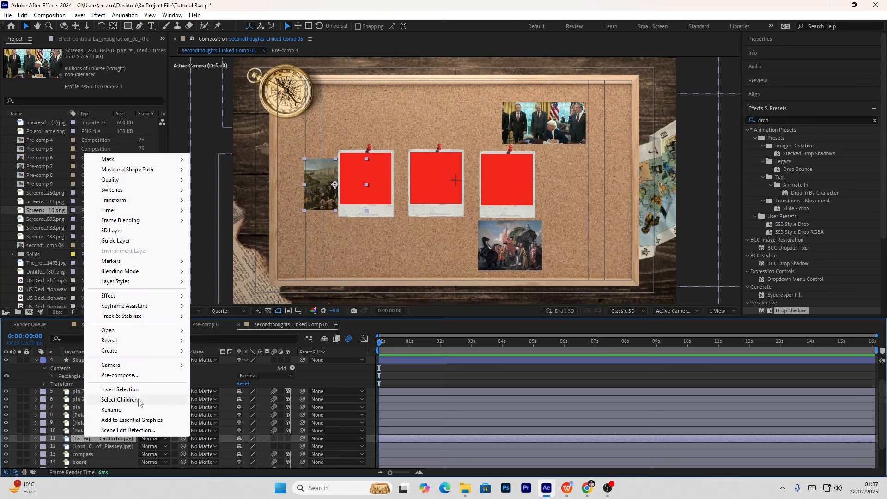
left_click(132, 376)
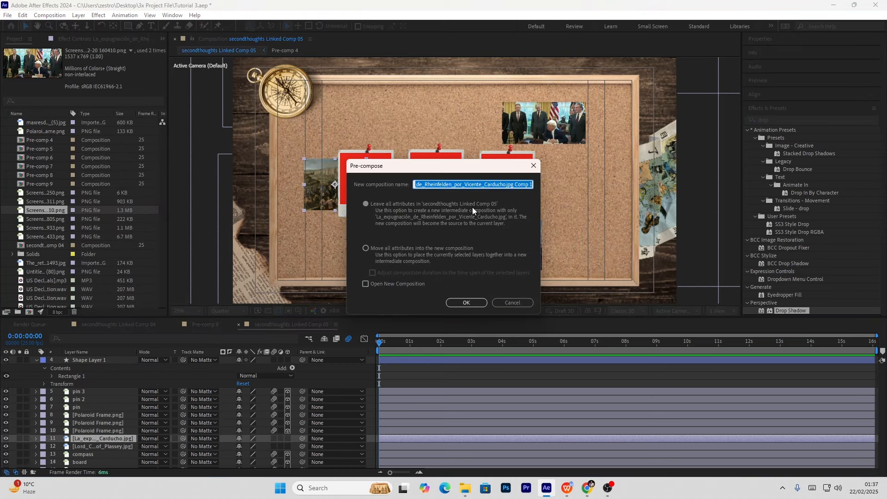
type("s")
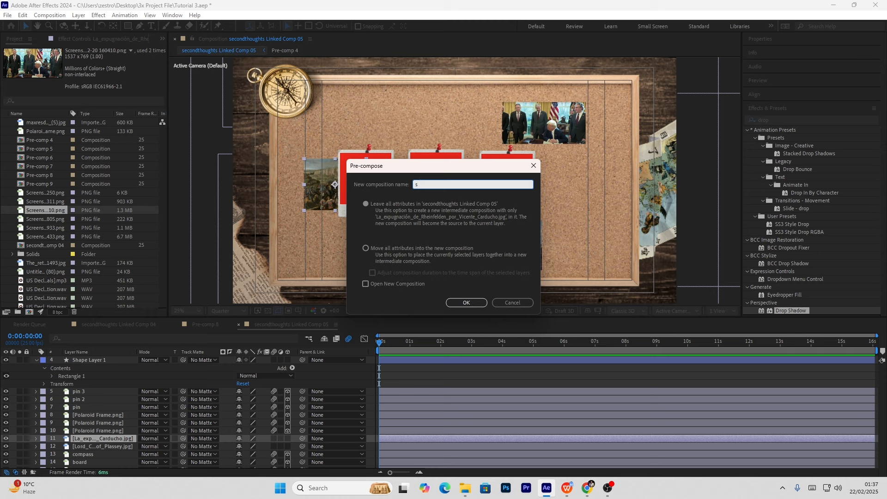
type("panish empire")
left_click(467, 303)
left_click(85, 447)
left_click(88, 439)
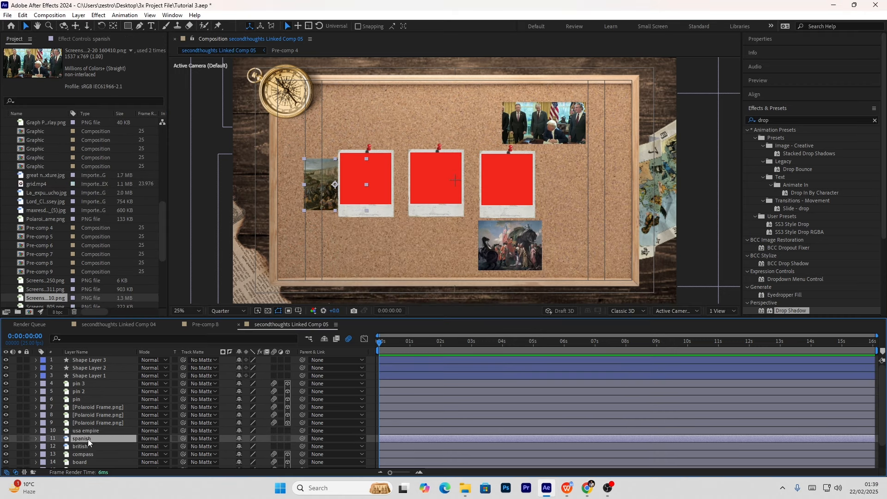
left_click(90, 431)
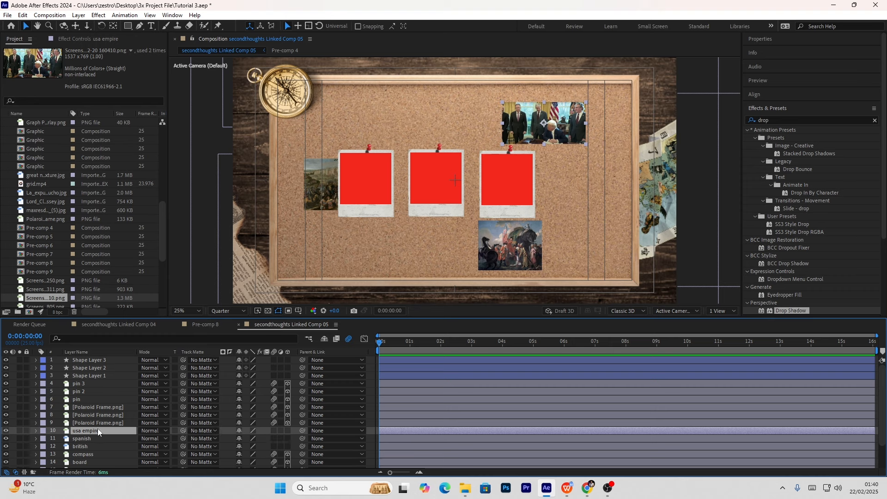
left_click(16, 473)
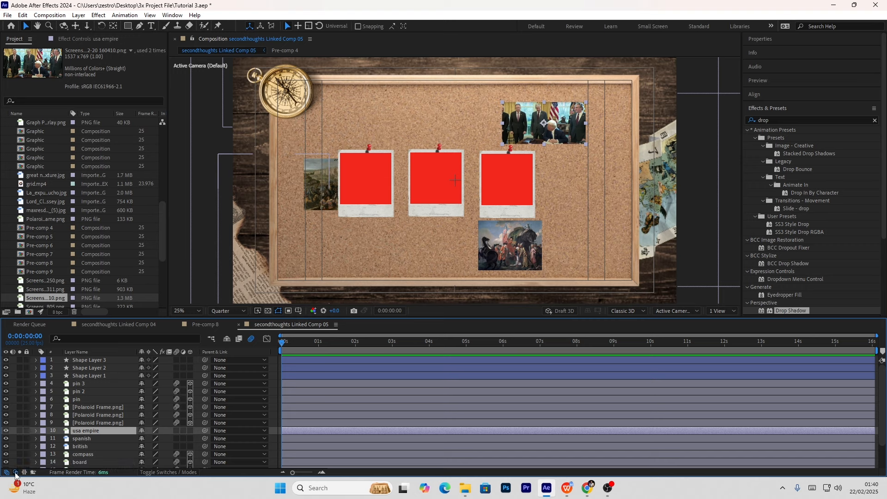
left_click(15, 473)
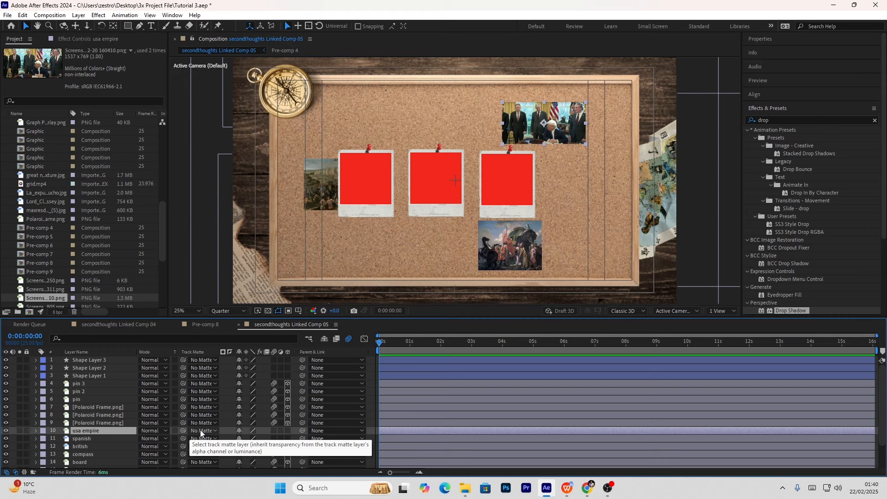
- Shift the spanish picture slightly toward the left polaroid and set Shape Layer 3 as its track matte
left_click(100, 437)
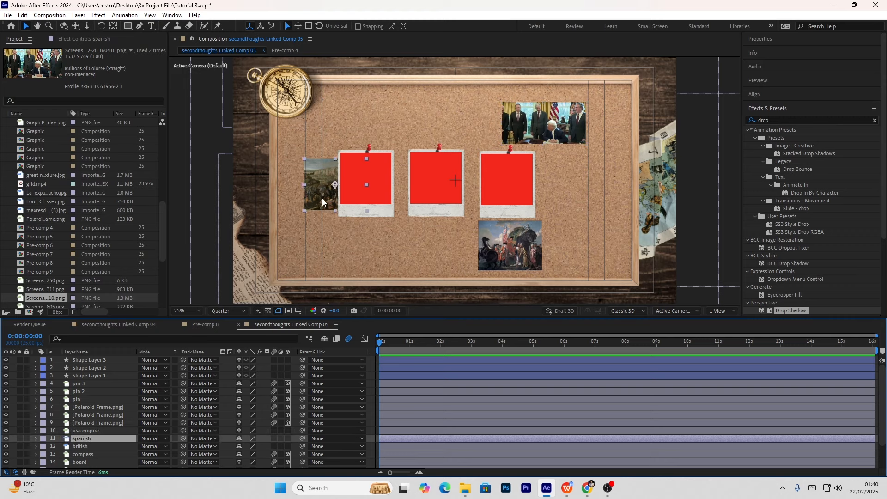
left_click_drag(323, 198, 330, 199)
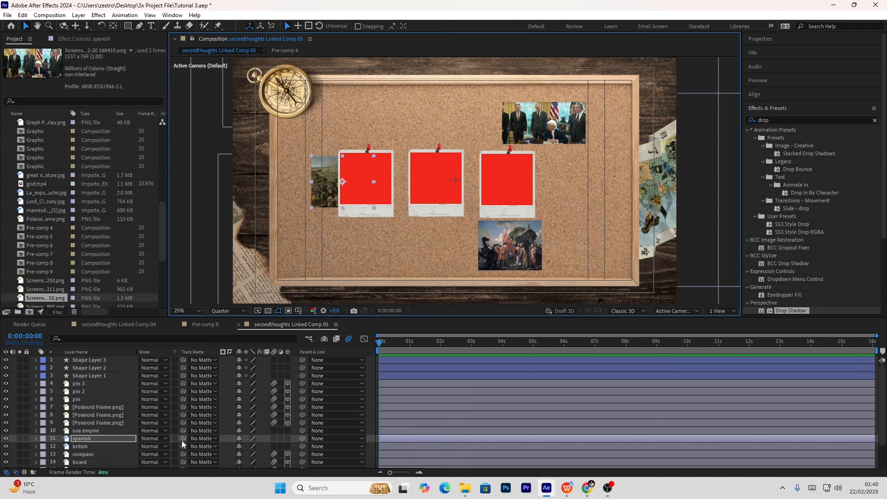
left_click(199, 438)
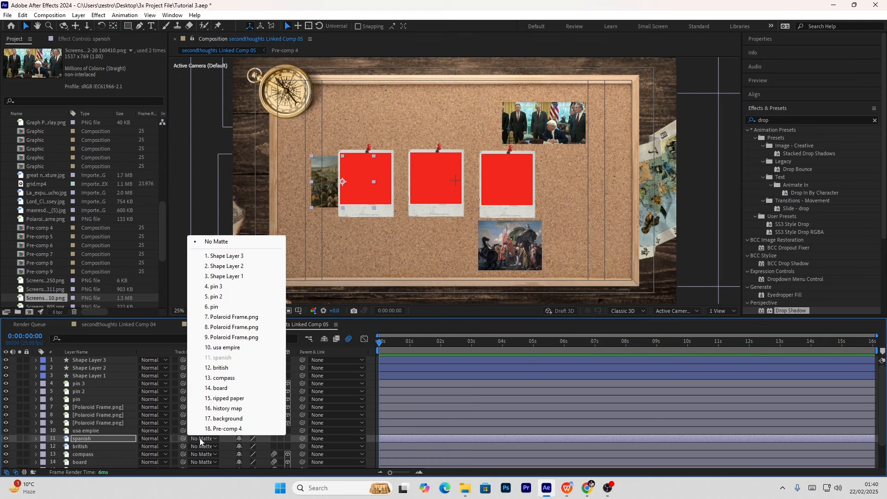
left_click(107, 374)
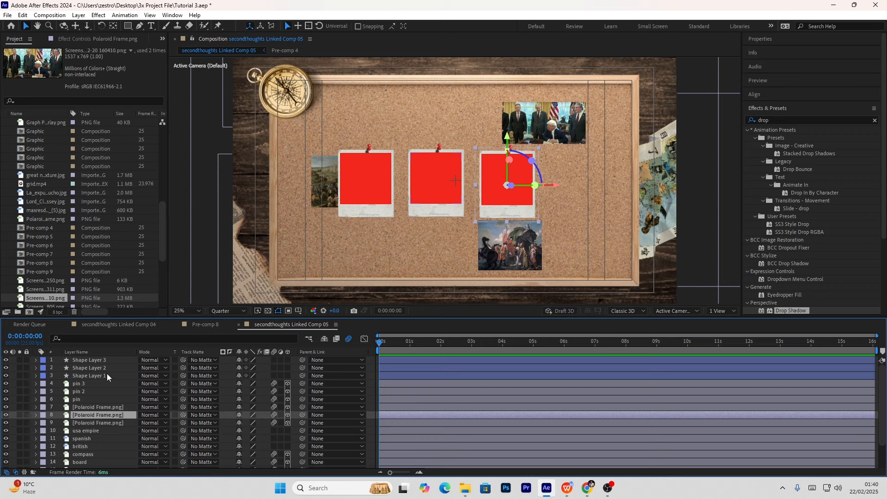
left_click(107, 369)
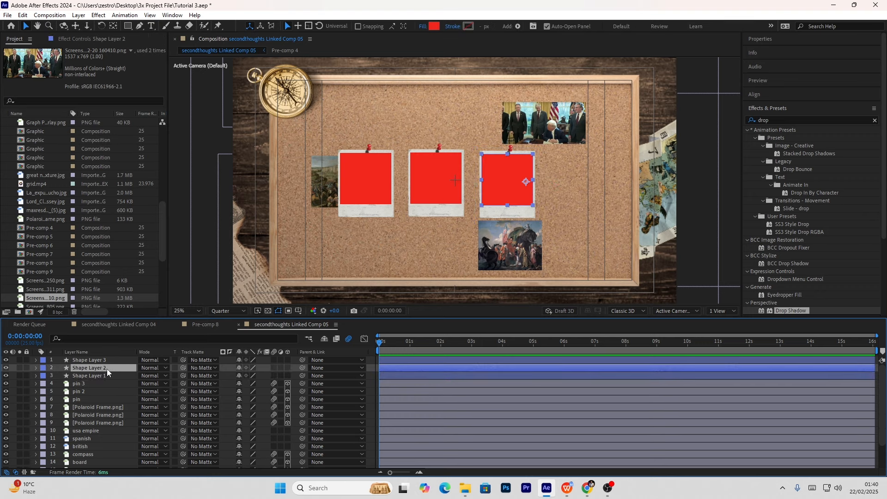
left_click(107, 362)
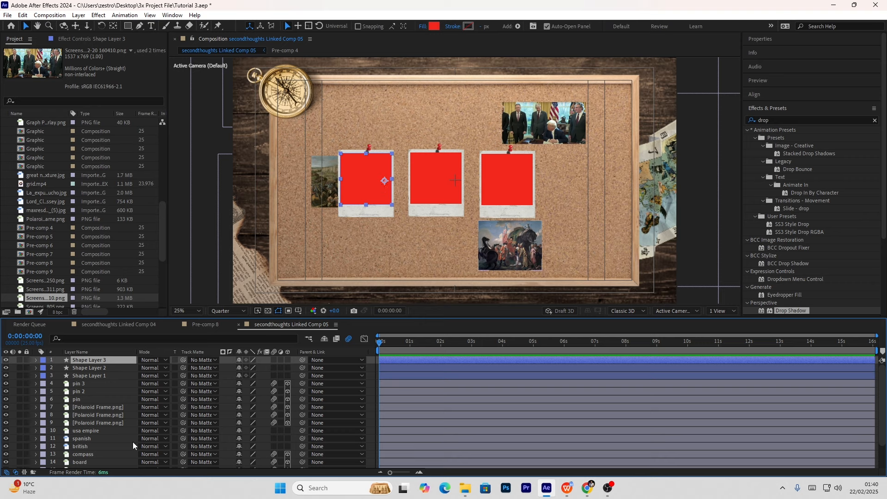
left_click(195, 439)
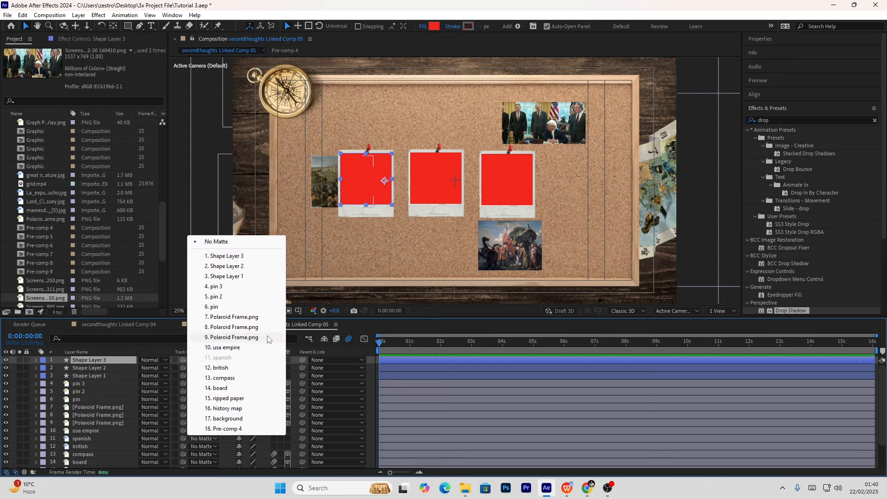
left_click(230, 257)
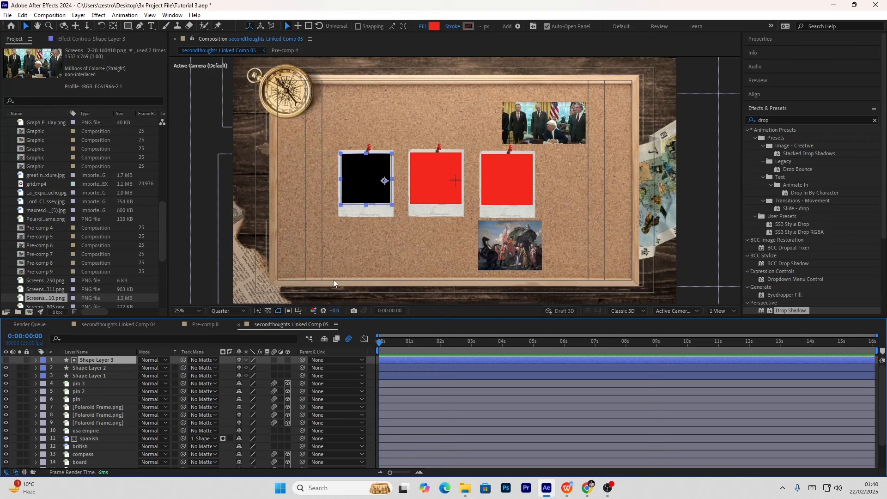
- Move the spanish layer between the pin and the polaroid frame layers and position its picture to fill the left polaroid's photo area
left_click(95, 438)
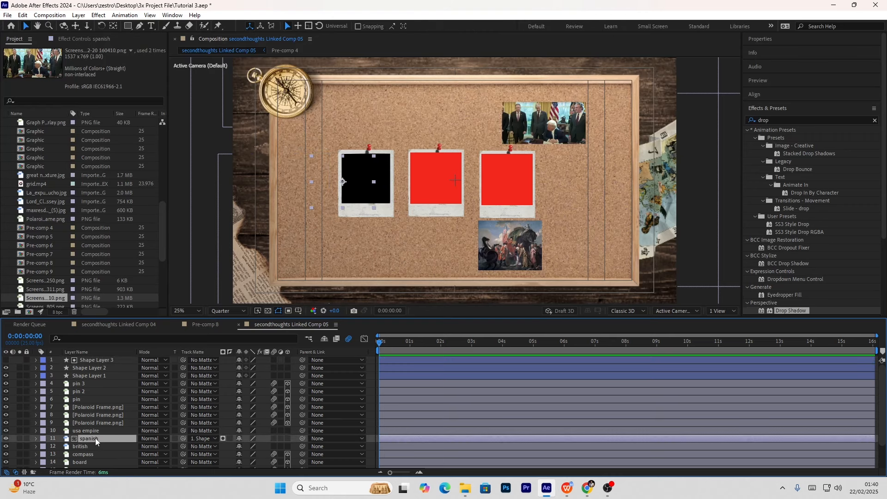
left_click_drag(96, 438, 115, 407)
left_click_drag(350, 185, 366, 182)
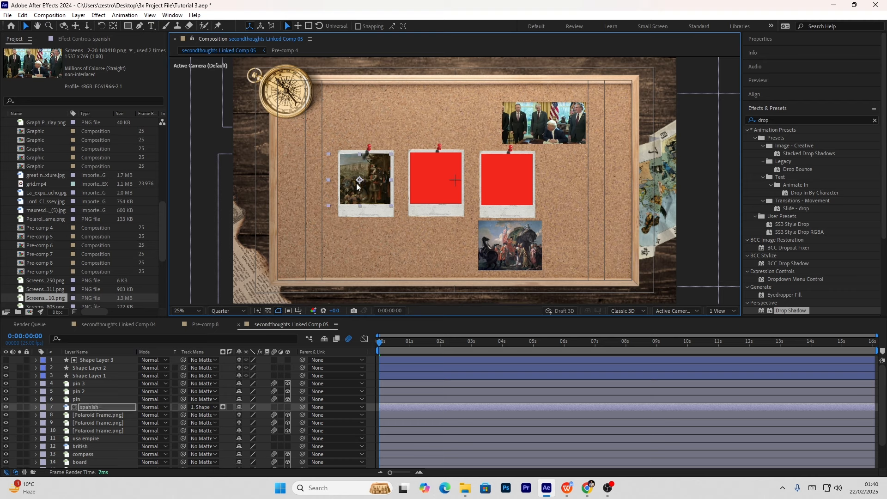
left_click(272, 198)
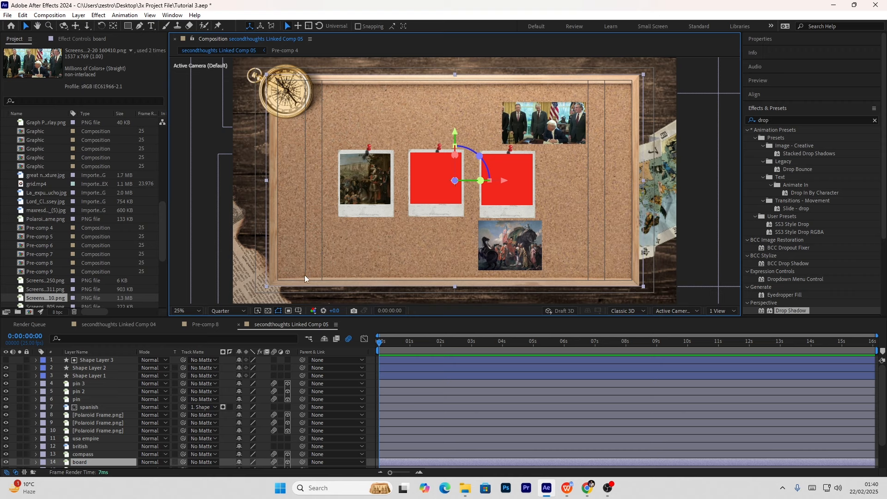
- Pull the left edge of the Shape Layer 3 matte slightly inward on the left polaroid
key("period")
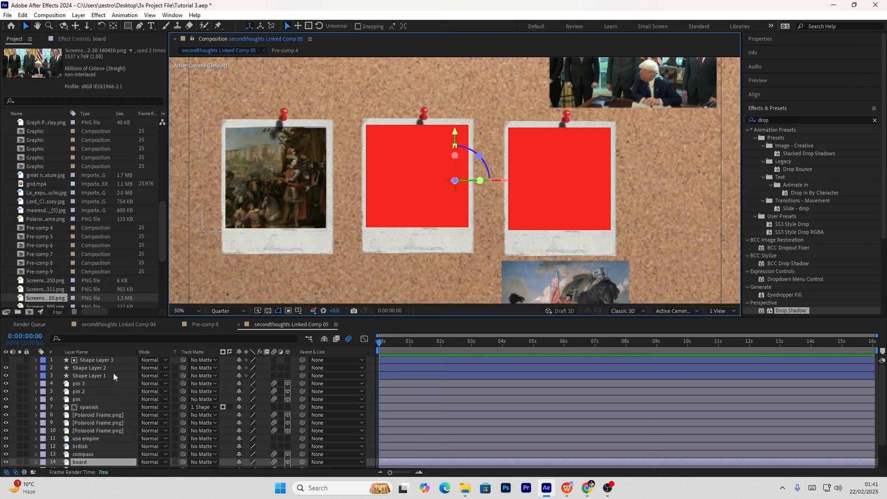
left_click(115, 361)
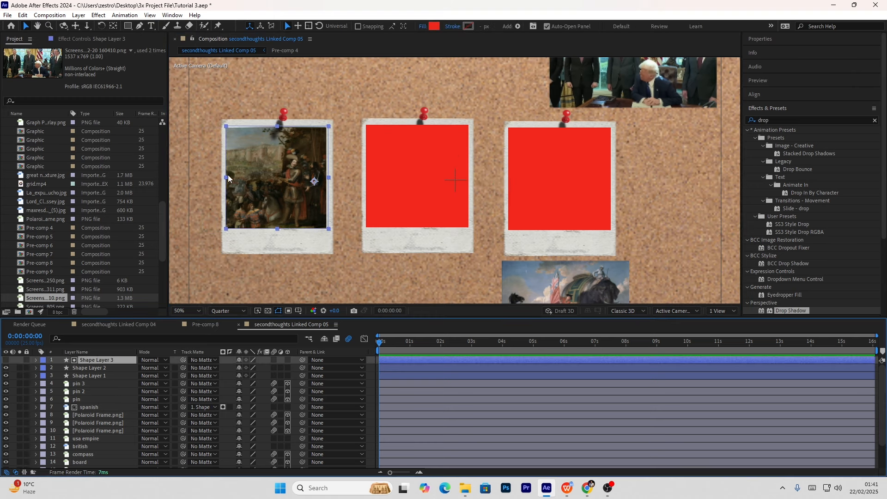
left_click_drag(228, 177, 231, 181)
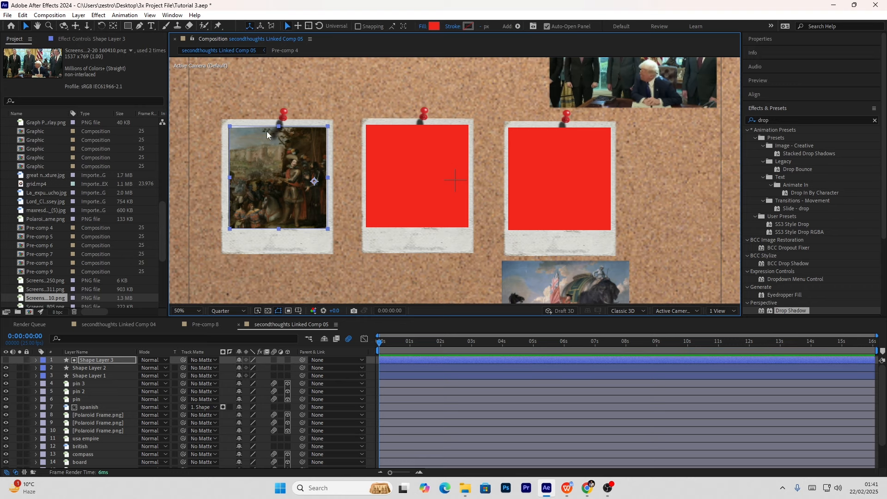
left_click(204, 232)
key("comma")
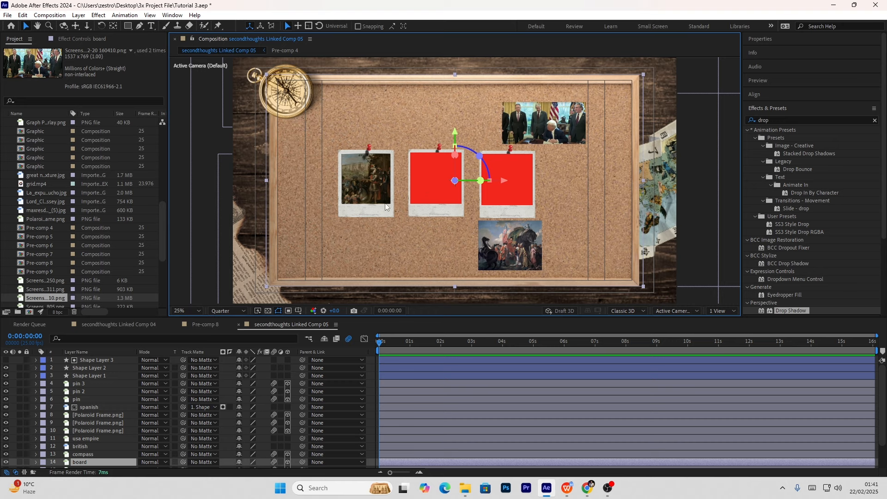
- Place the british picture over the middle polaroid and move its layer above the polaroid frame layers, just below spanish
scroll(98, 436, "down", 1)
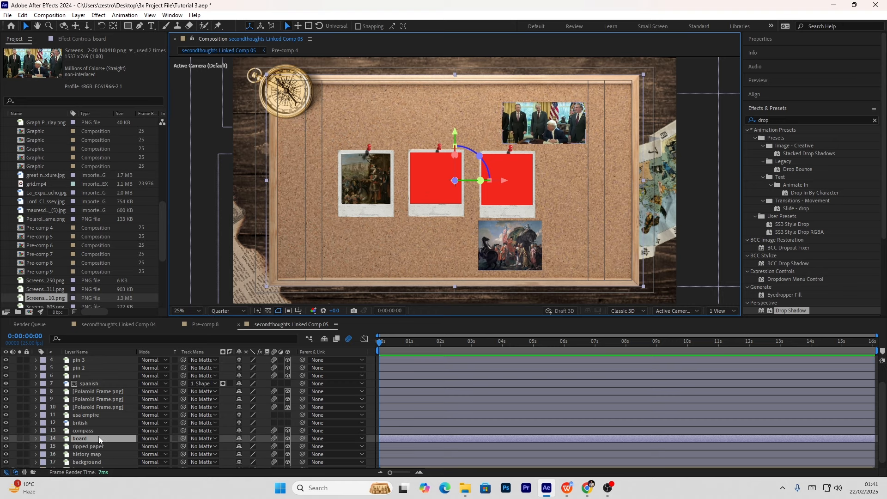
left_click(91, 423)
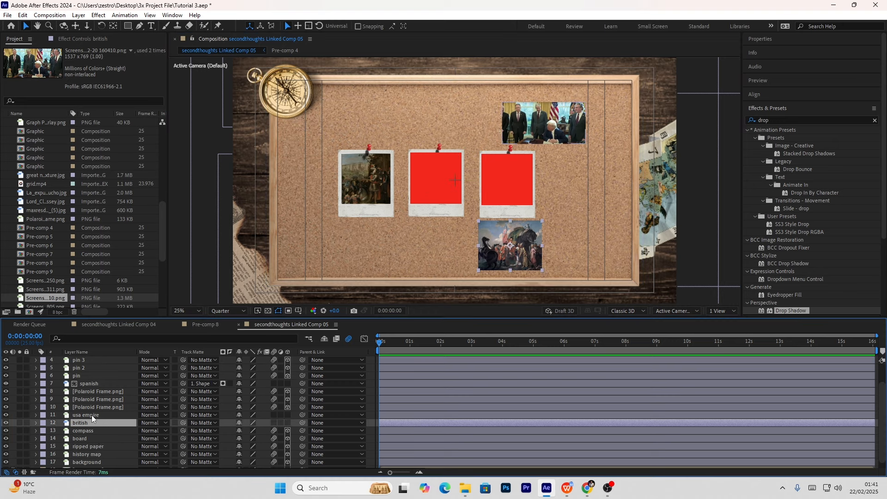
left_click_drag(498, 253, 421, 187)
key("Return")
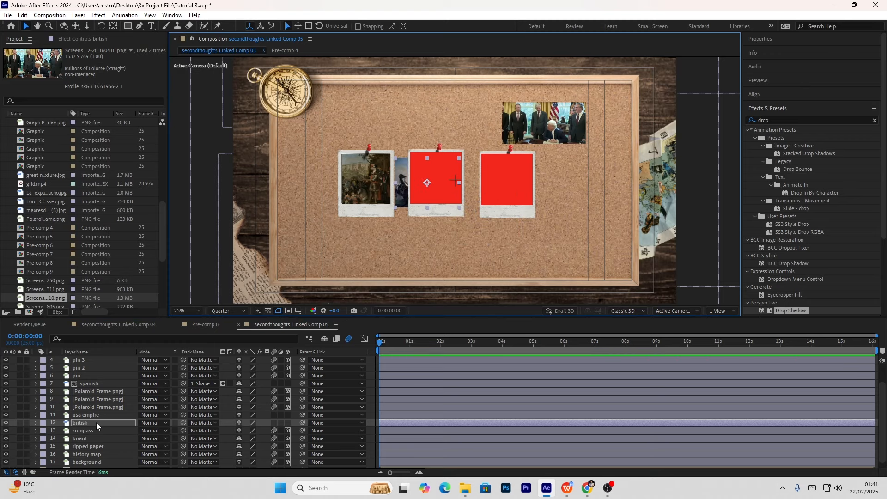
left_click_drag(96, 423, 122, 388)
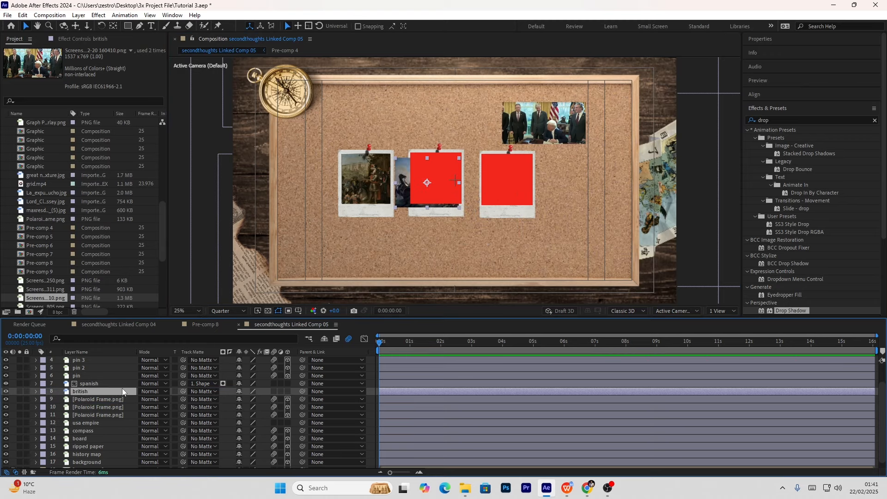
- Identify the shape covering the middle polaroid and set Shape Layer 1 as the british layer's track matte
left_click(198, 391)
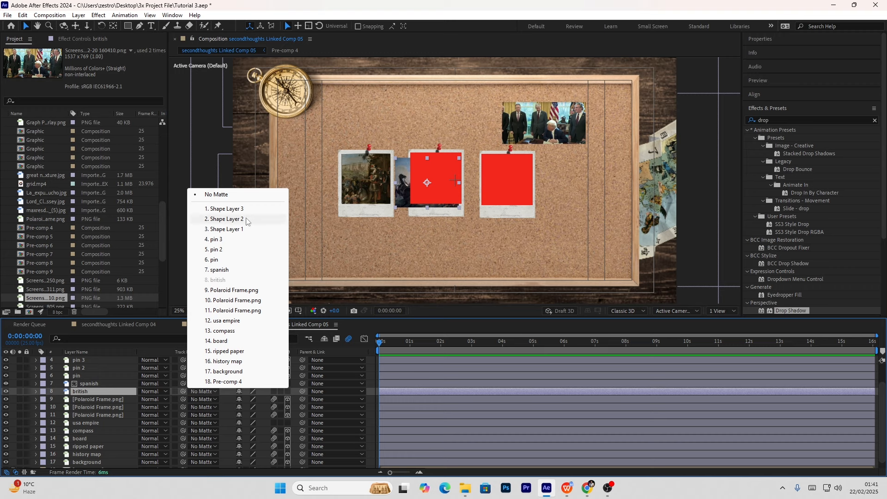
left_click(112, 399)
scroll(64, 382, "up", 1)
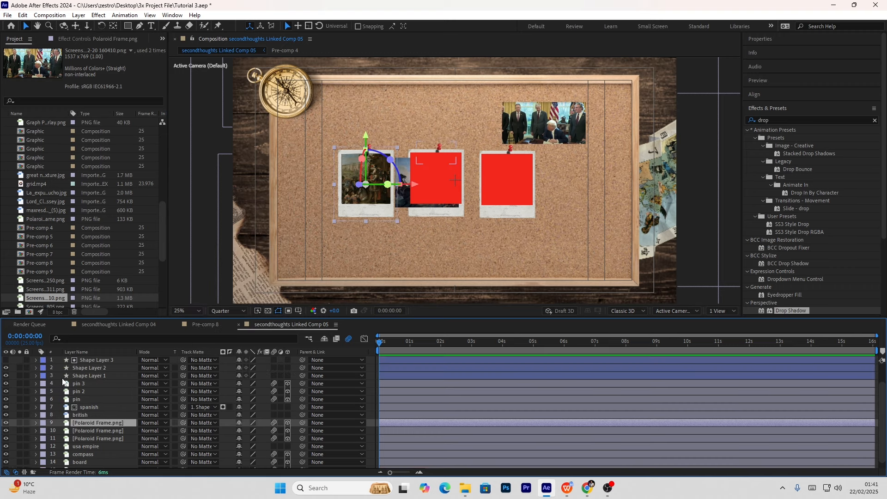
left_click(84, 370)
left_click(87, 375)
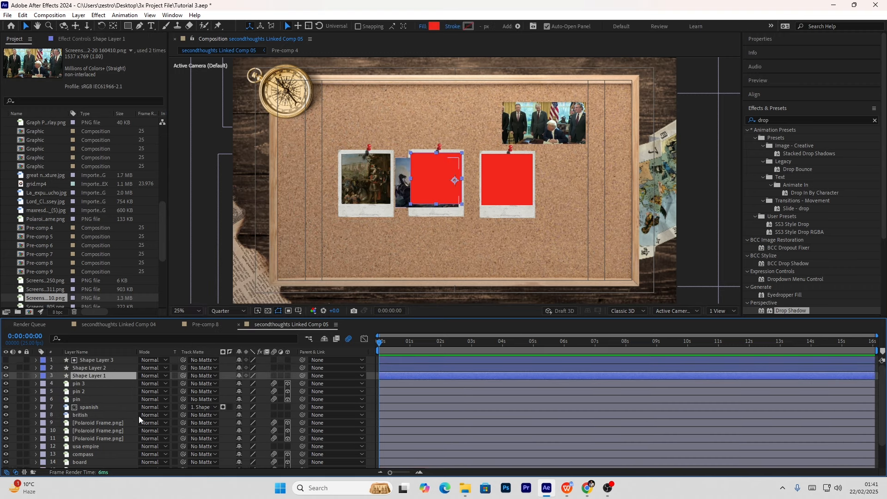
left_click(195, 415)
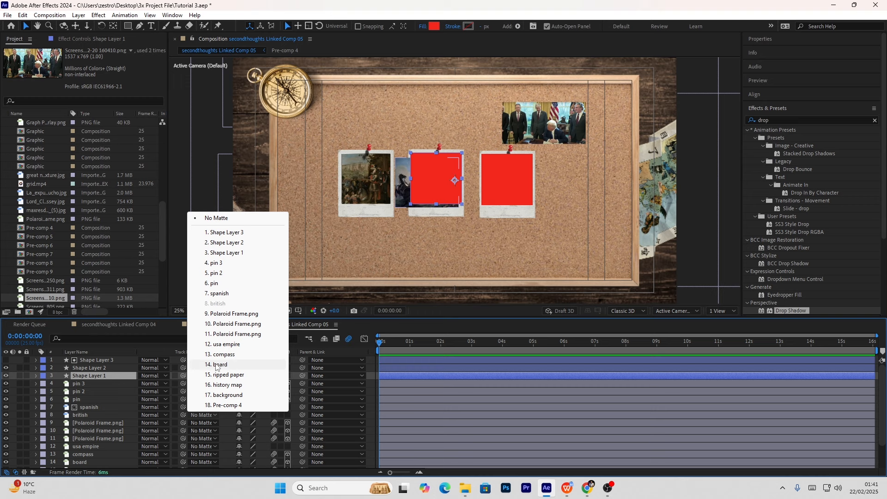
left_click(237, 252)
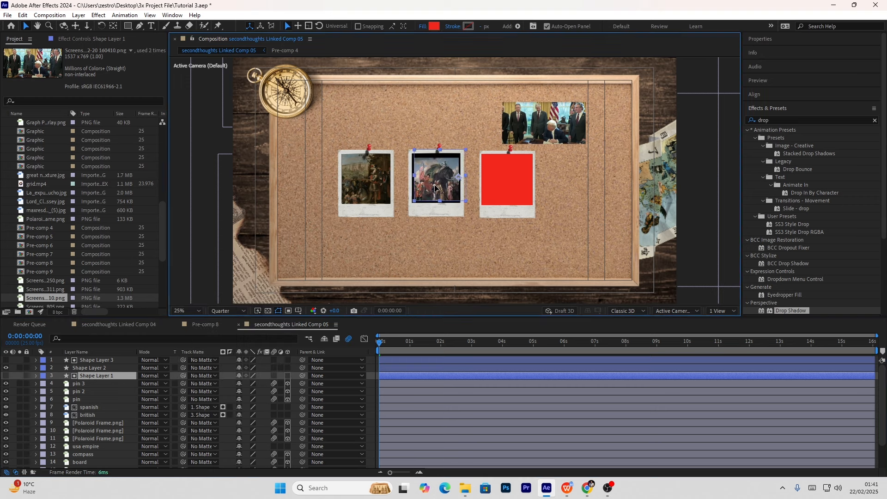
- Position the british picture so it fills the middle polaroid's photo area
left_click_drag(435, 187, 431, 190)
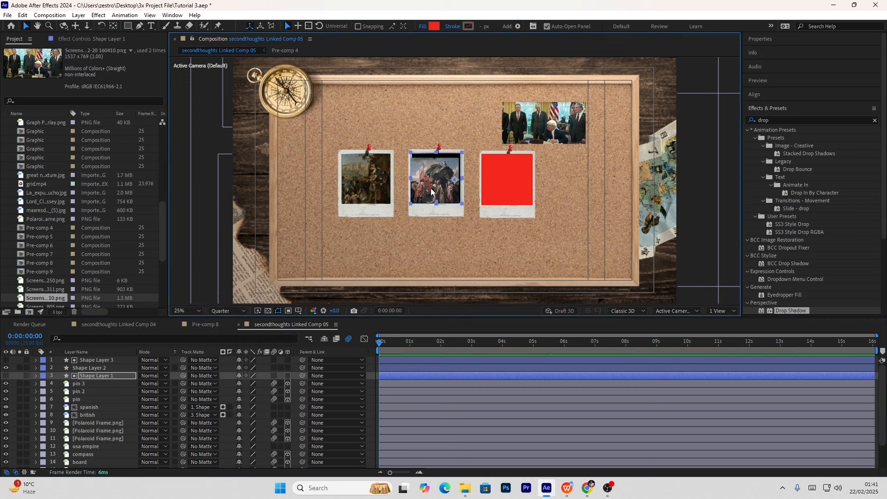
left_click(91, 414)
left_click_drag(452, 188, 441, 183)
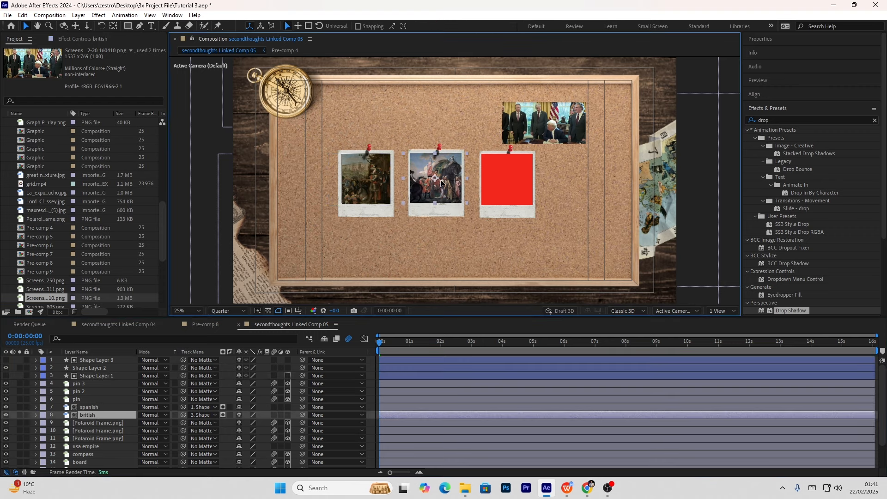
left_click(390, 271)
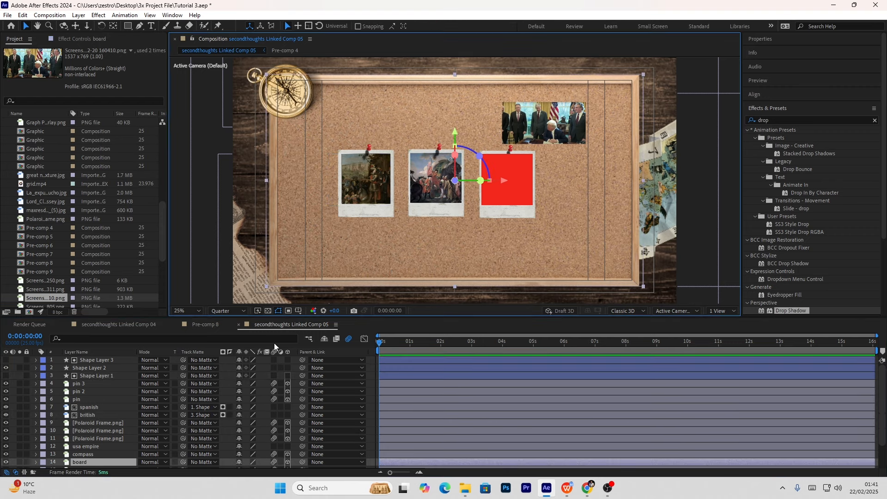
- Pull the left edge of the Shape Layer 1 matte slightly inward on the middle polaroid
left_click(99, 369)
left_click(109, 376)
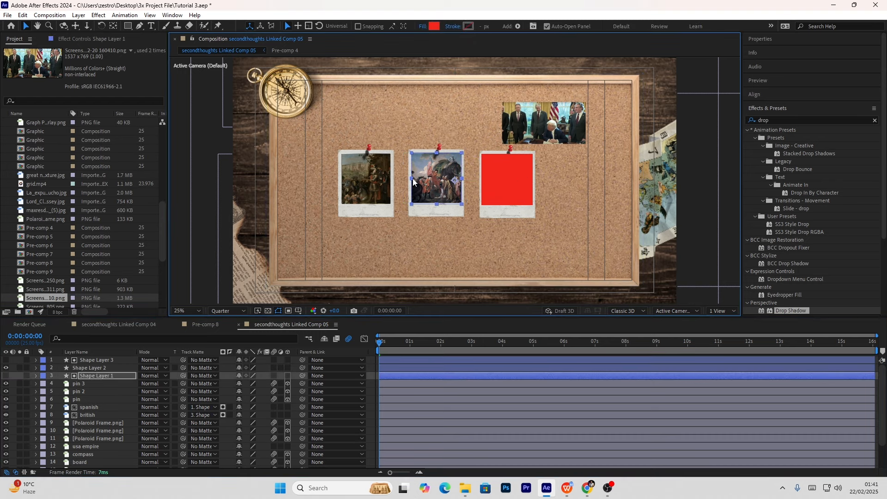
left_click(385, 249)
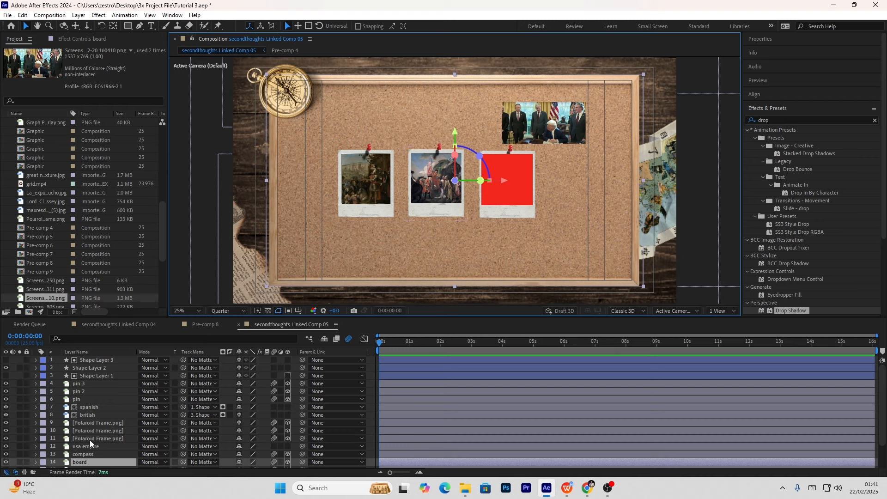
- Move the usa empire layer above the polaroid frame layers and set Shape Layer 2 as its track matte
left_click_drag(90, 441, 106, 419)
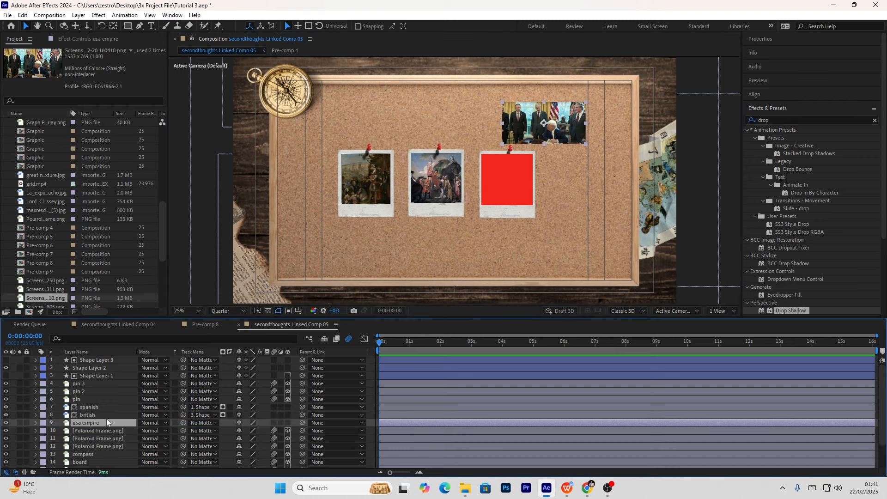
left_click(198, 424)
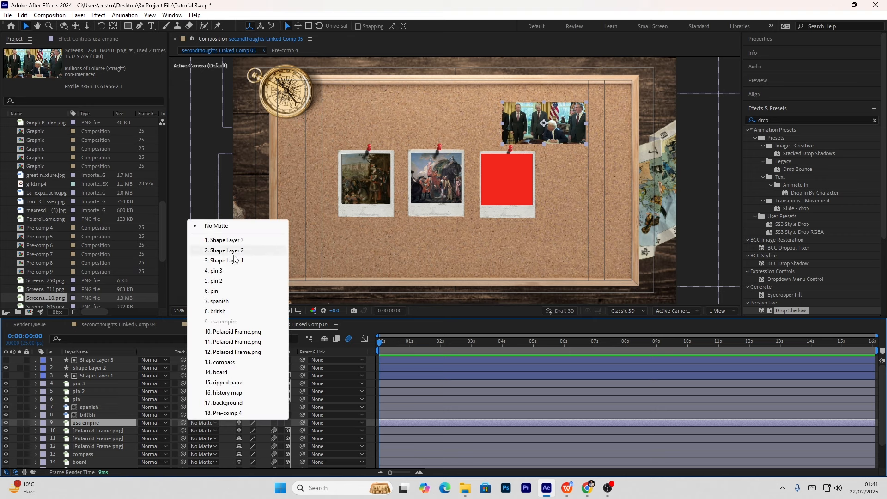
left_click(102, 370)
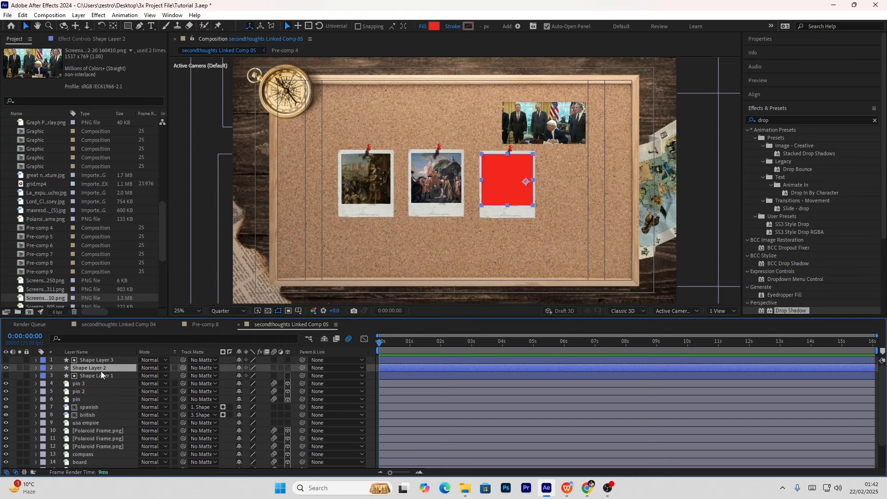
left_click(207, 423)
left_click(235, 254)
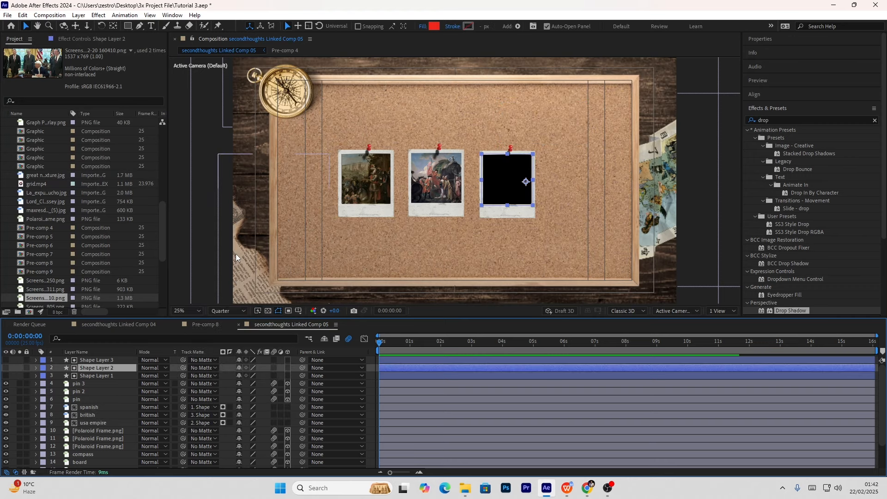
- Position the usa empire picture over the right polaroid and scale it to 59% to fill the photo area
left_click(118, 423)
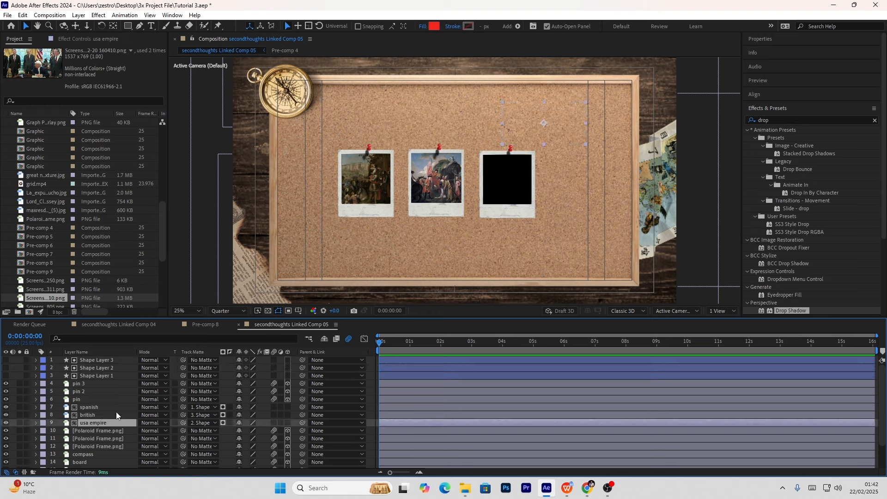
left_click_drag(502, 120, 490, 178)
key("s")
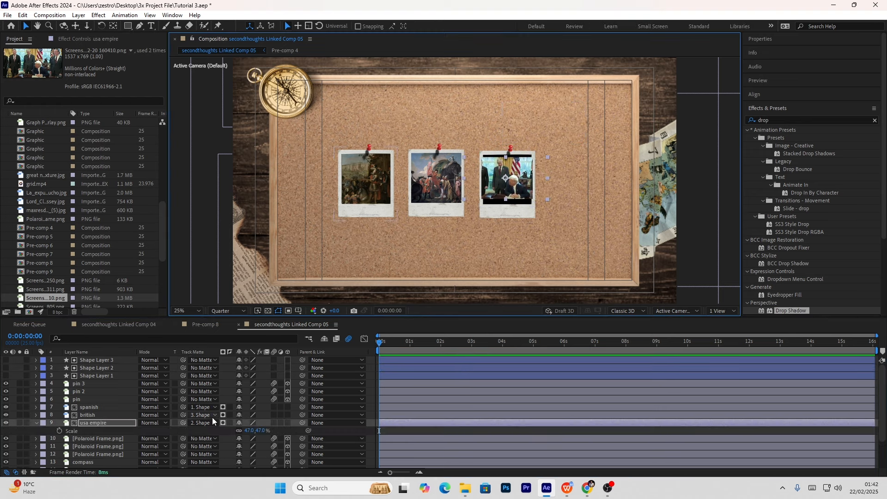
left_click_drag(250, 431, 298, 386)
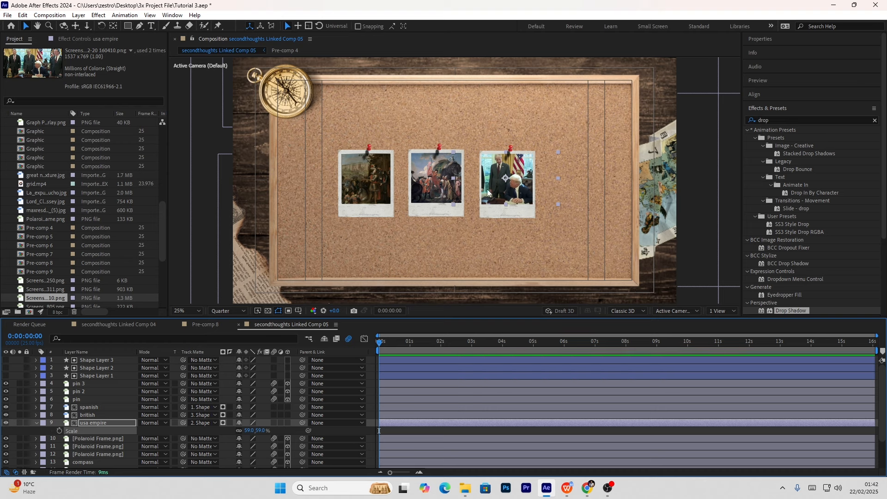
left_click(423, 265)
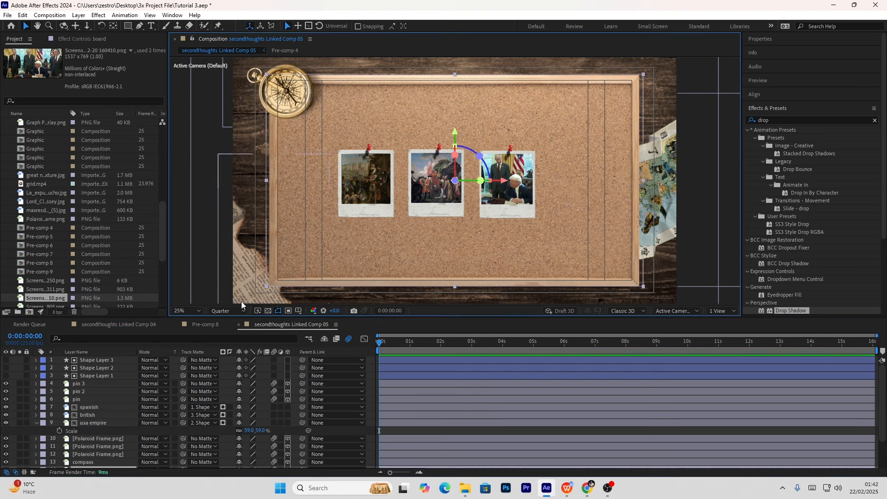
- Pull the left edge of the Shape Layer 2 matte slightly inward and collapse the usa empire layer's properties
left_click(101, 368)
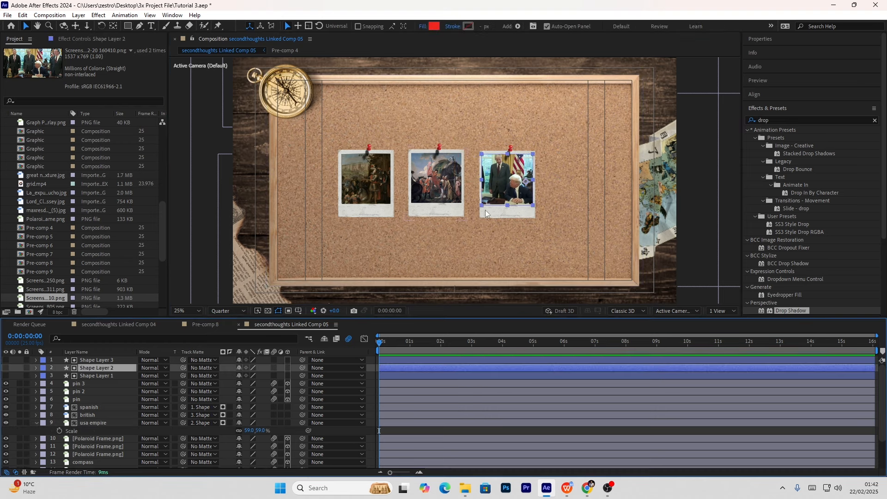
left_click(483, 184)
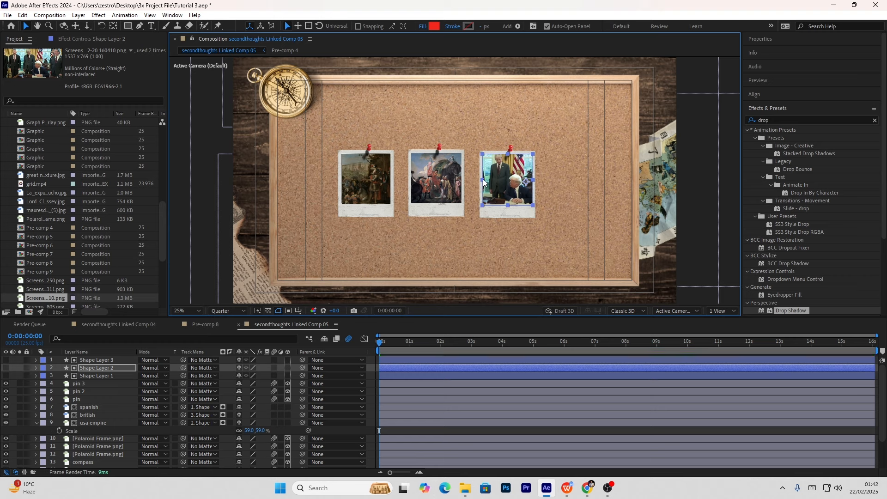
left_click(476, 233)
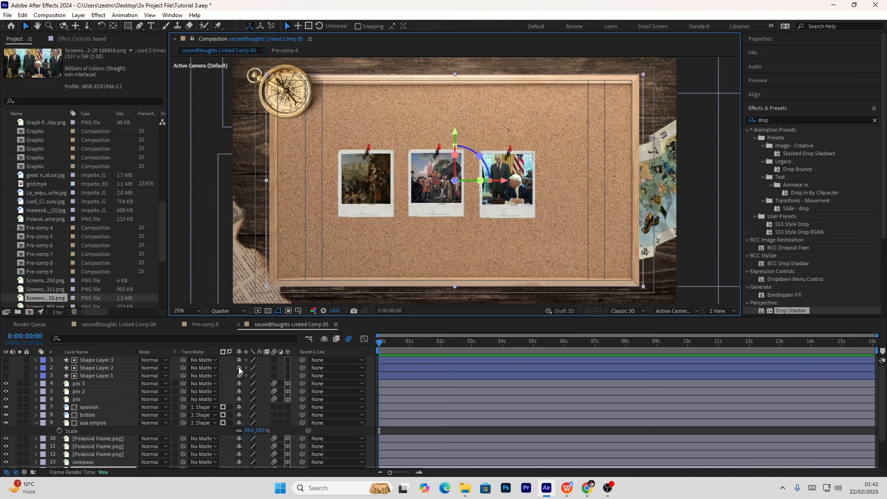
left_click(36, 423)
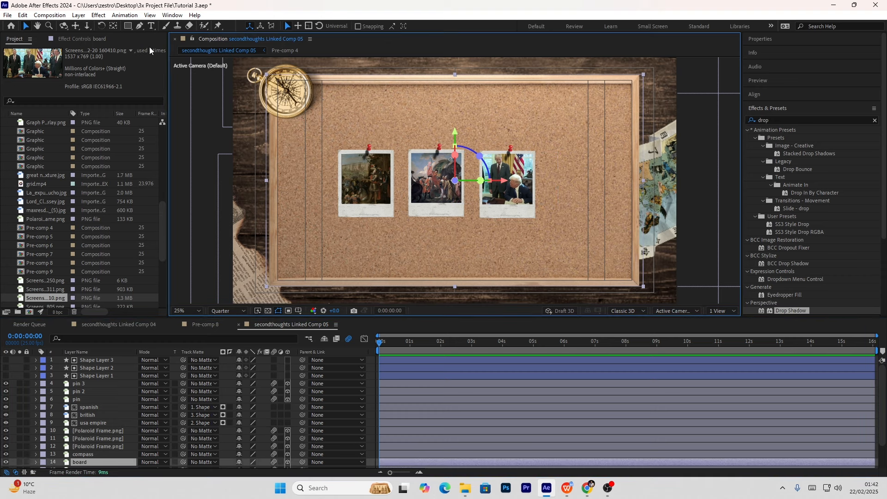
- Create a text box in the blank strip below the left polaroid's picture containing "Spain"
left_click(152, 27)
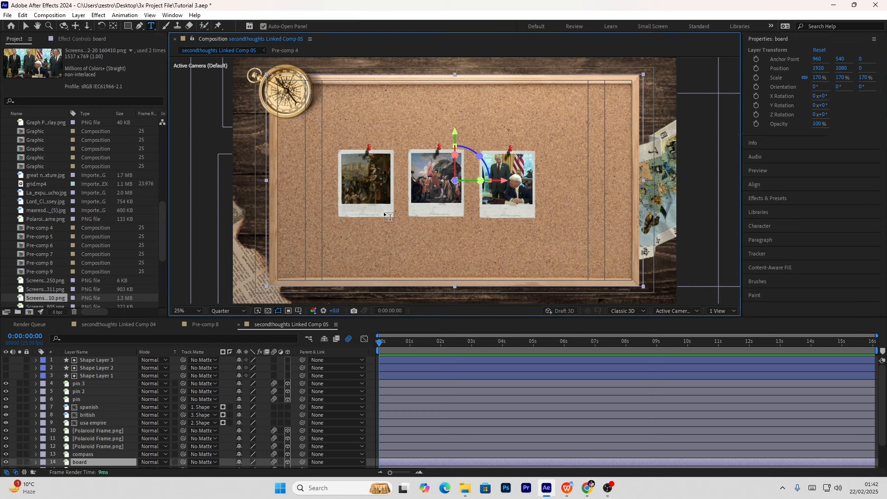
left_click_drag(390, 216, 342, 204)
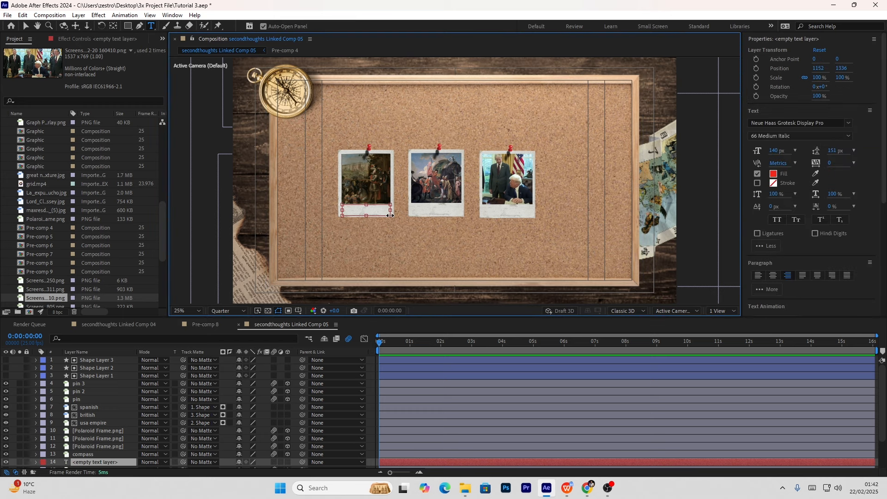
type("Spain")
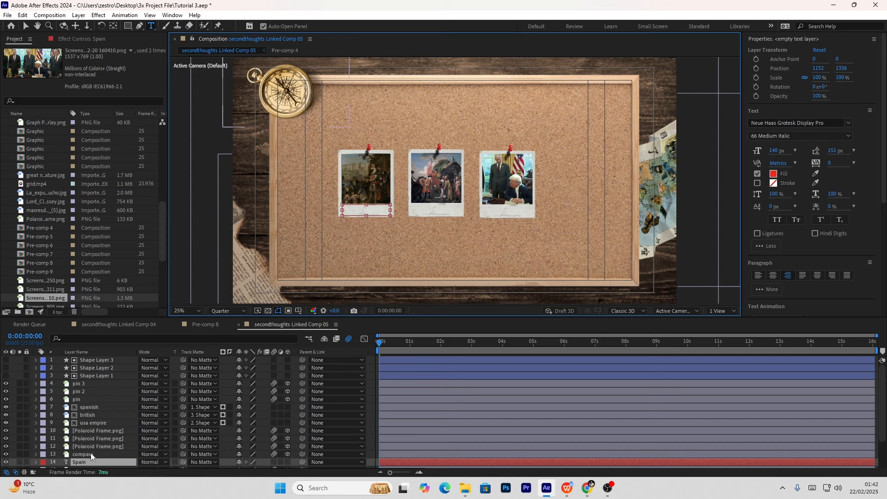
- Move the Spain text layer above the polaroid frame layers and set its font size to 90 px
left_click_drag(86, 461, 105, 426)
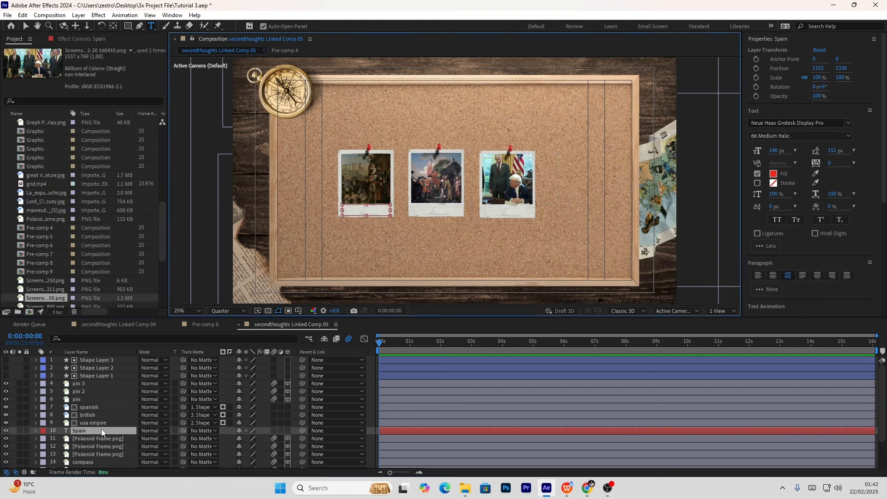
left_click_drag(776, 147, 747, 145)
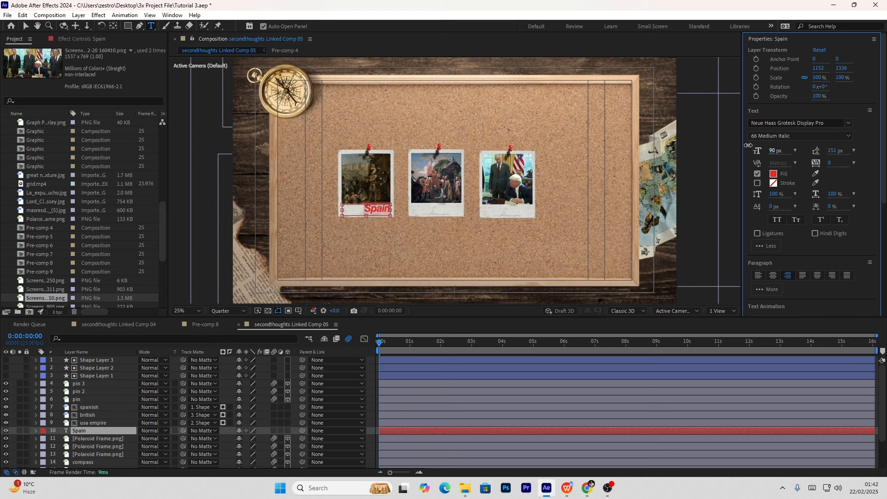
- Centre-align the Spain text and set its font to Relax Bold
left_click(773, 276)
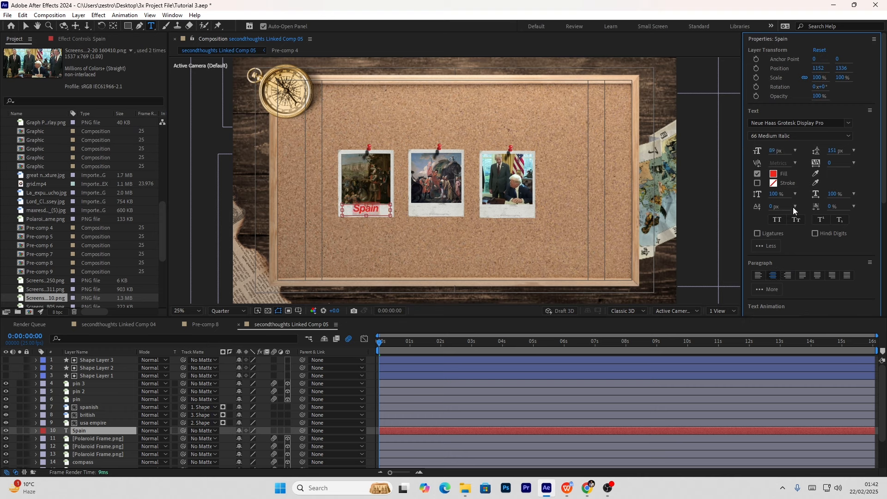
left_click(773, 123)
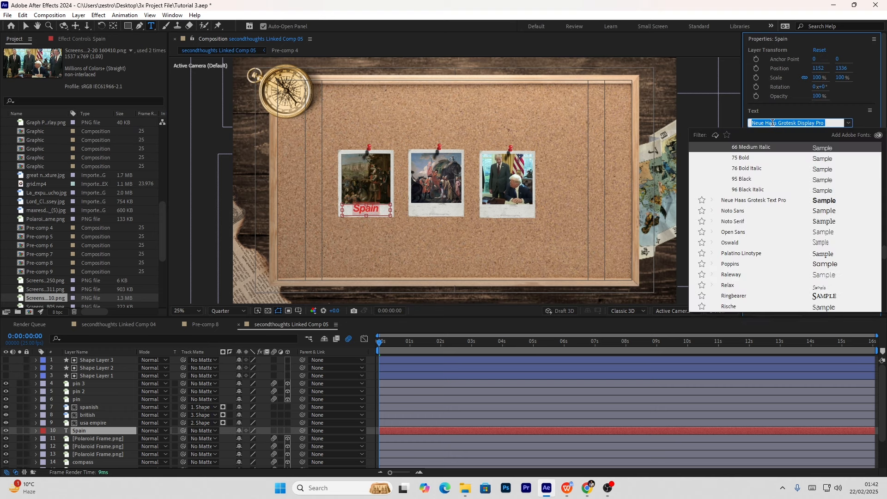
type("rela")
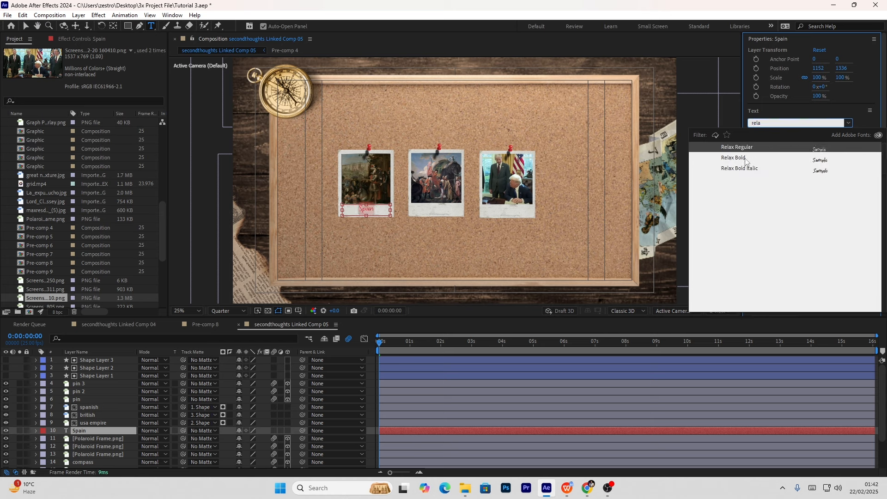
left_click(745, 158)
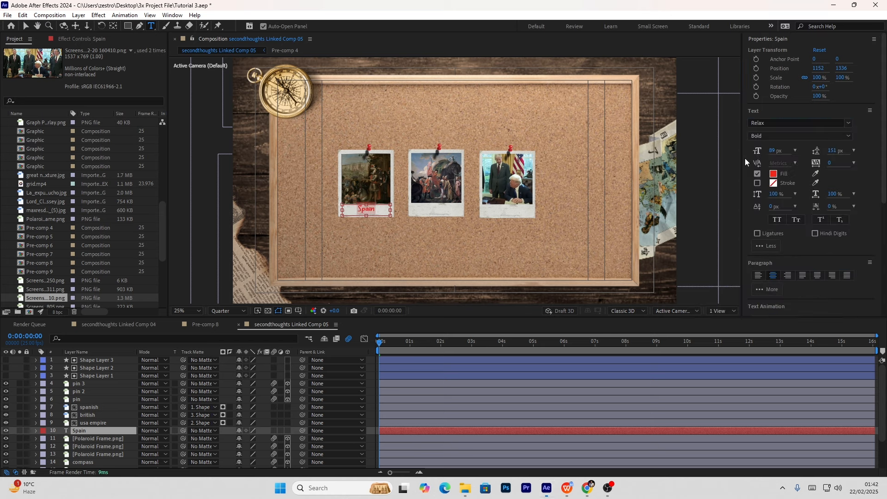
- Change the Spain text's fill colour to black (000000)
left_click(773, 175)
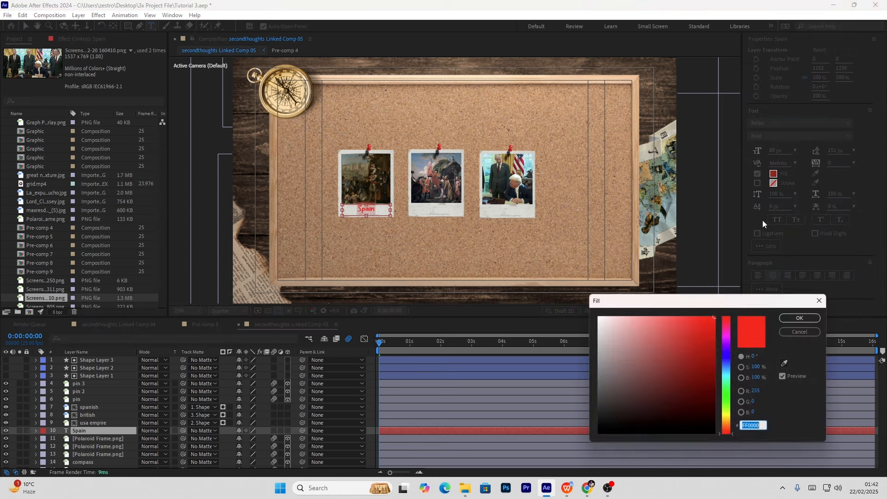
left_click_drag(663, 364, 564, 440)
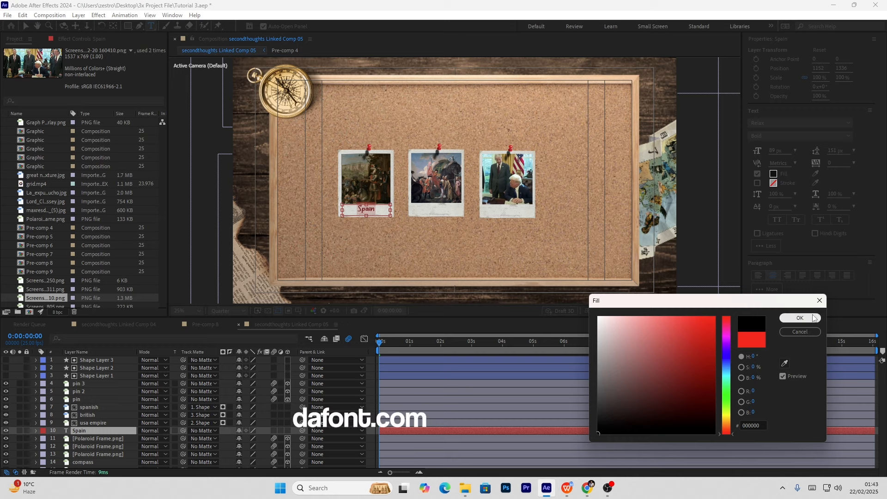
left_click(812, 317)
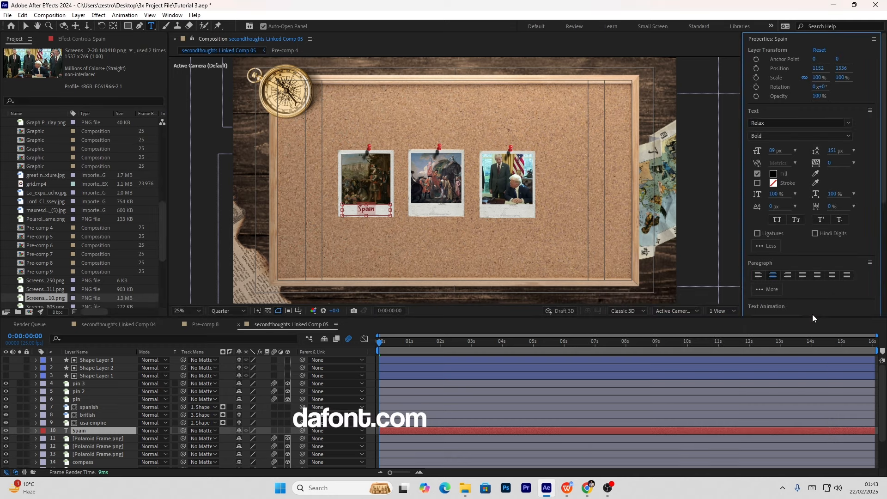
- Nudge the Spain caption slightly down within the blank strip of the left polaroid, to position 1156, 1352
left_click(26, 26)
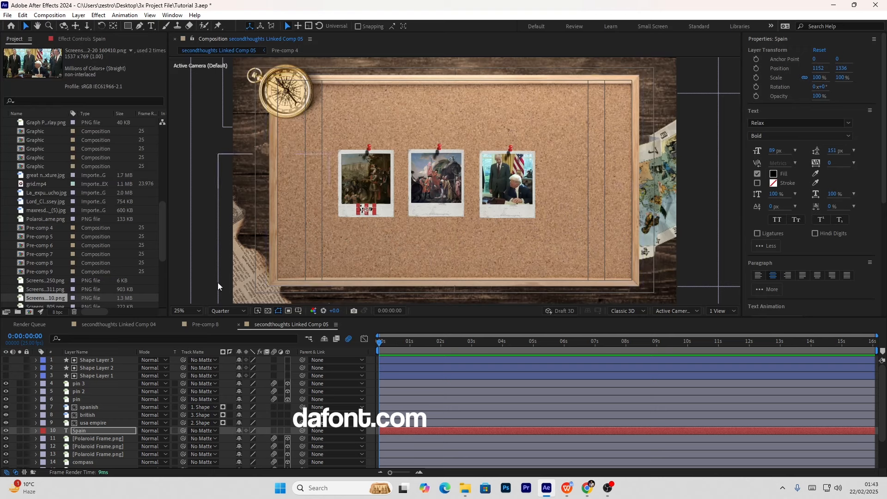
left_click(213, 137)
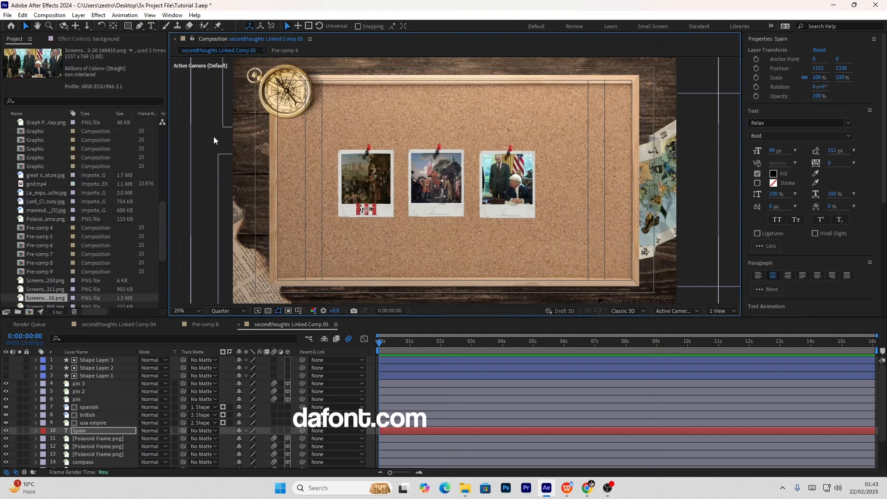
left_click(85, 430)
left_click(363, 211)
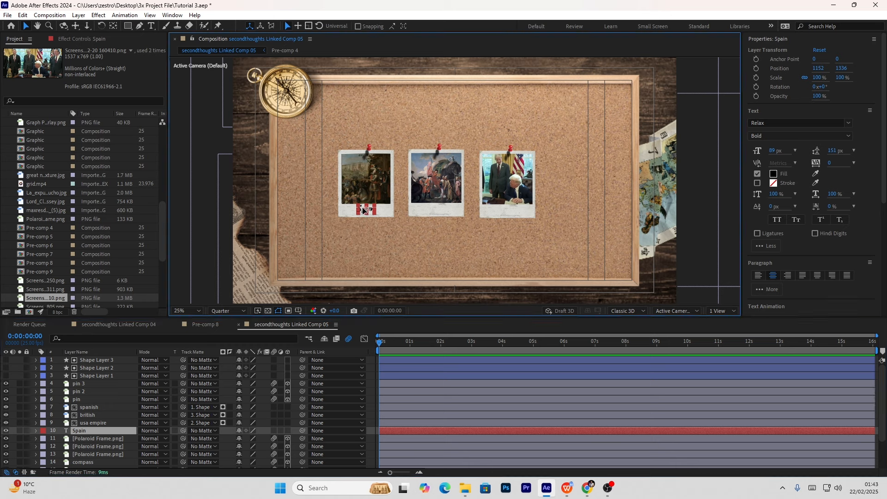
left_click_drag(363, 210, 364, 212)
left_click(362, 237)
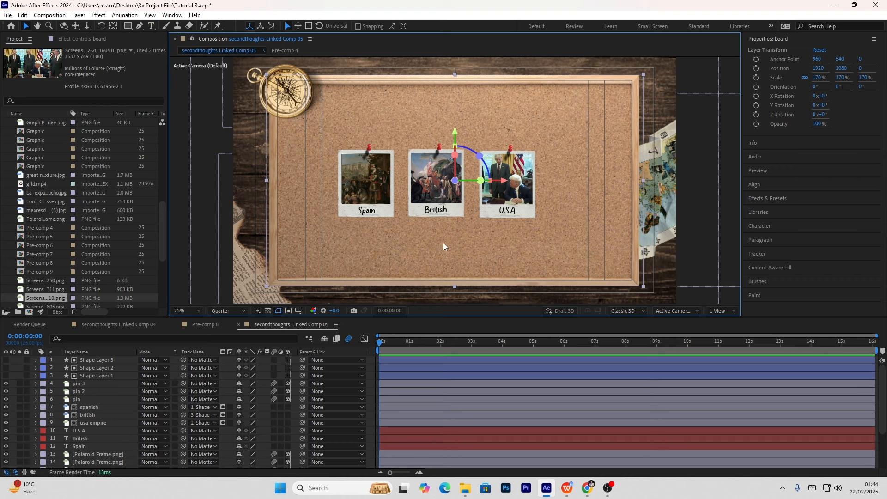
- Check which pin, shape matte and picture layers belong to each polaroid
left_click(84, 382)
left_click(95, 370)
left_click(94, 376)
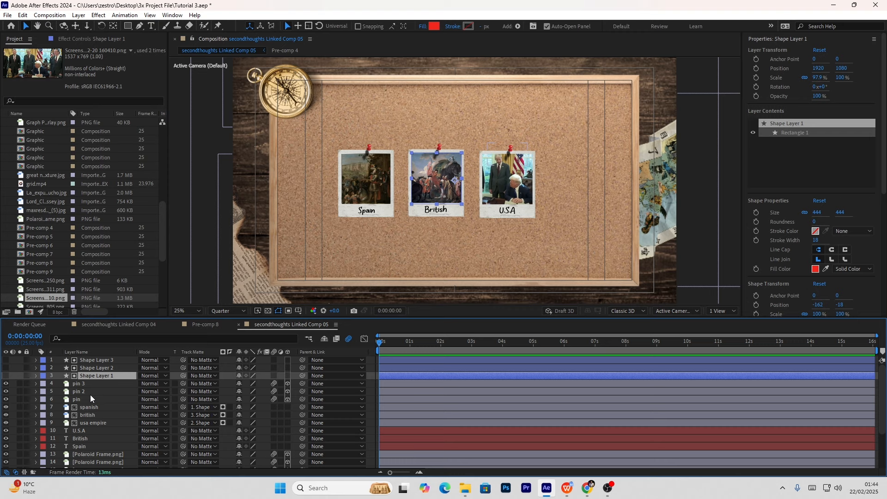
left_click(93, 411)
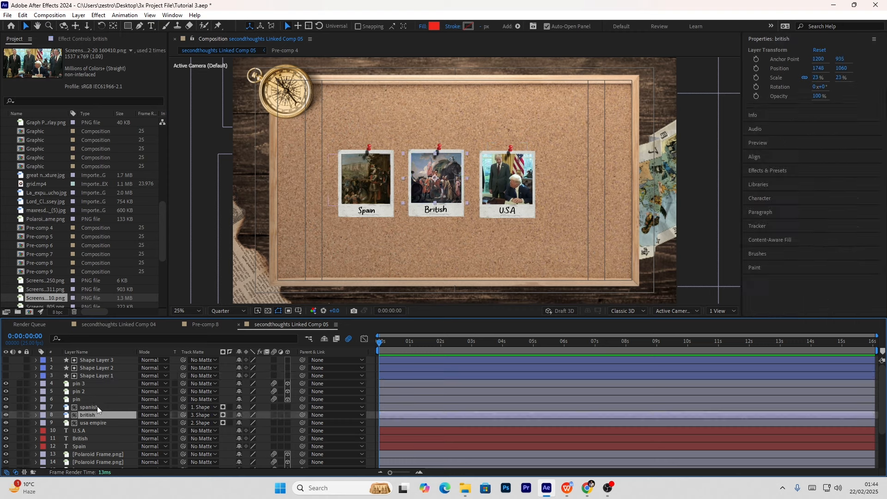
left_click(96, 406)
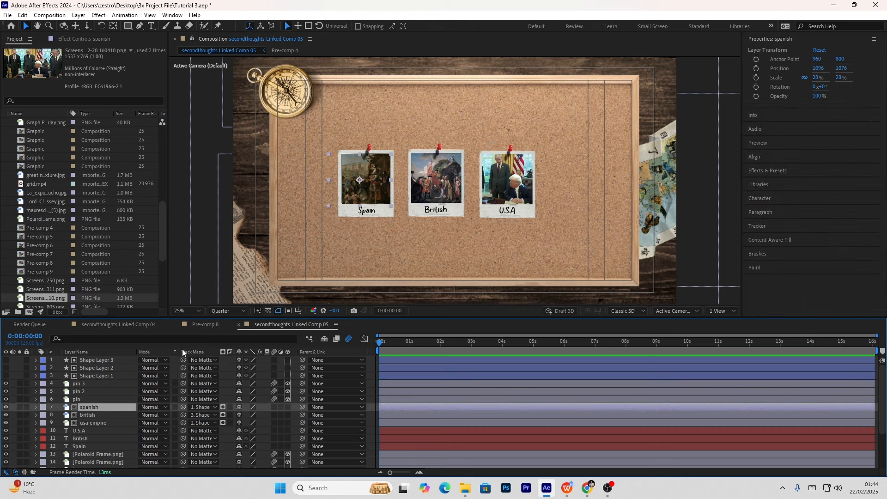
scroll(98, 421, "down", 2)
- Toggle the visibility of the three Polaroid Frame layers to identify which polaroid each one belongs to
left_click(97, 422)
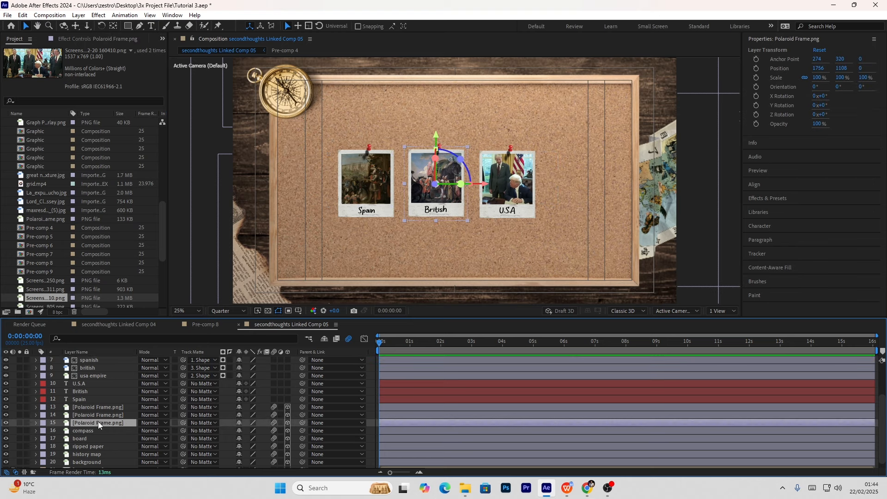
left_click(5, 422)
left_click(5, 422)
left_click(3, 417)
left_click(5, 415)
left_click(6, 416)
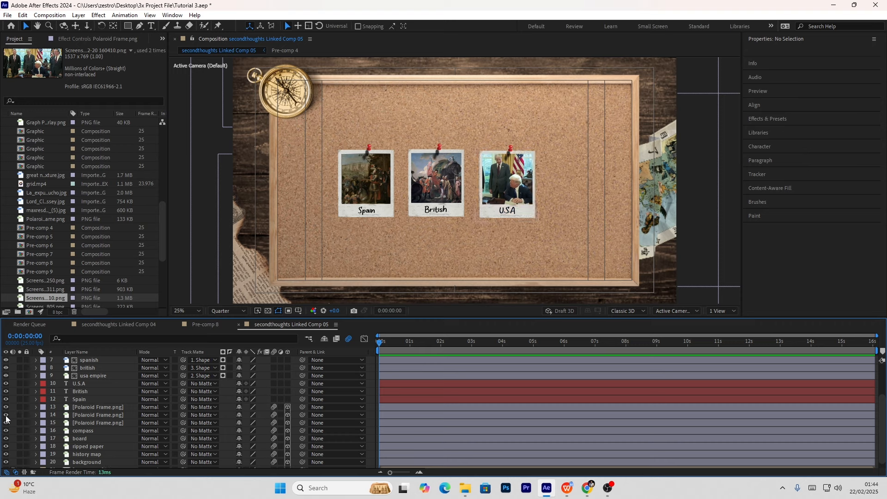
left_click(7, 406)
left_click(7, 407)
left_click(79, 406)
right_click(79, 407)
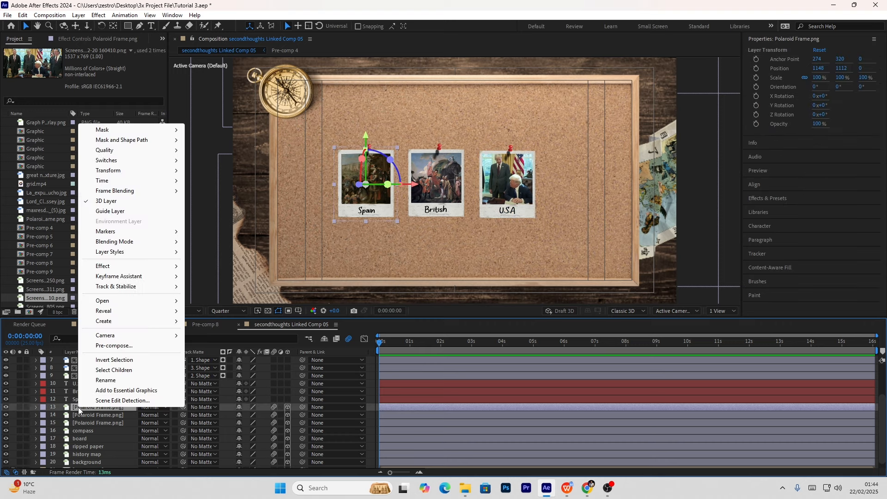
left_click(114, 381)
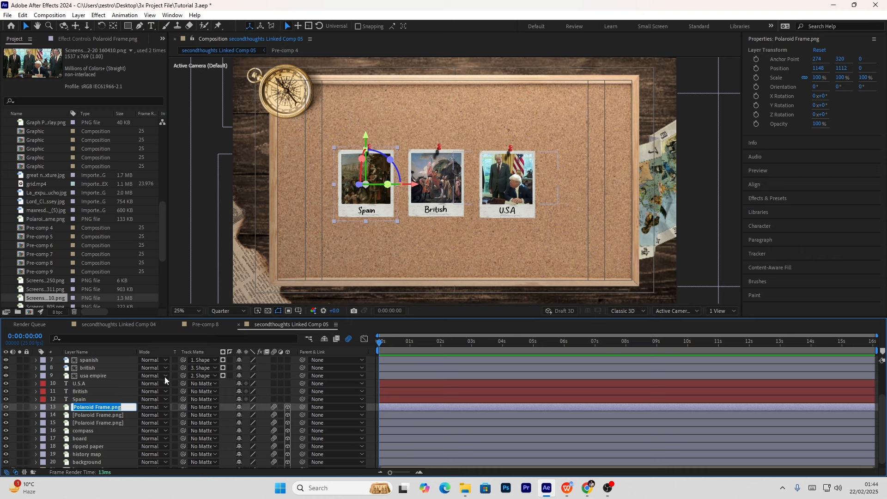
type("p")
left_click(164, 376)
key("o")
right_click(80, 408)
left_click(118, 380)
left_click(106, 402)
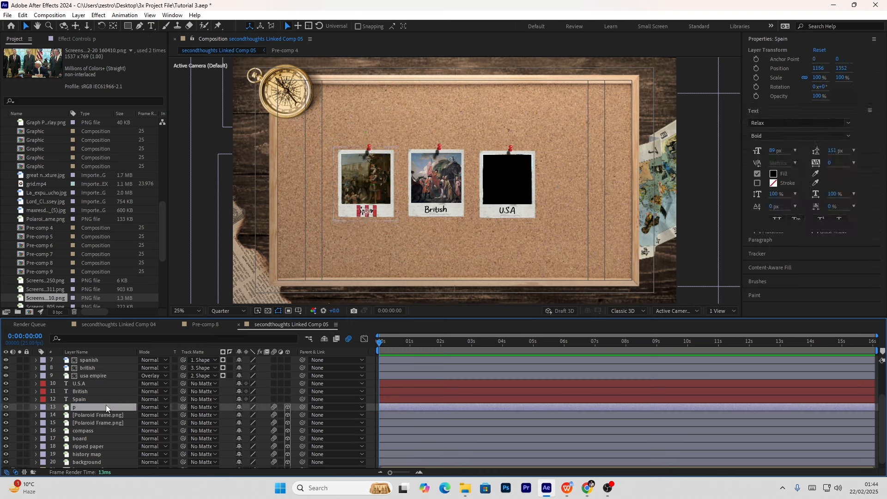
- Rename the left polaroid's frame layer as p1
right_click(106, 406)
left_click(139, 378)
left_click(91, 414)
left_click(90, 406)
left_click(86, 414)
left_click(85, 411)
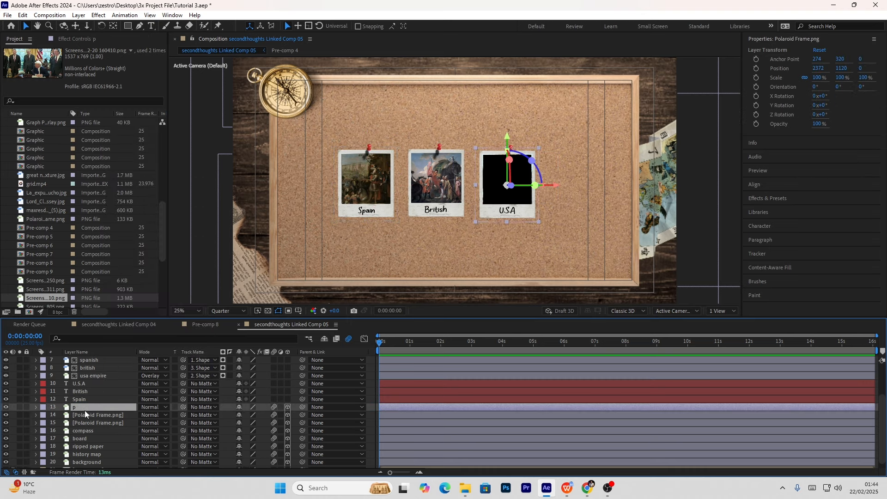
right_click(85, 410)
left_click(116, 380)
type("p1")
- Rename the right polaroid's frame layer as p2 and the middle polaroid's frame layer as p3
right_click(91, 417)
left_click(122, 388)
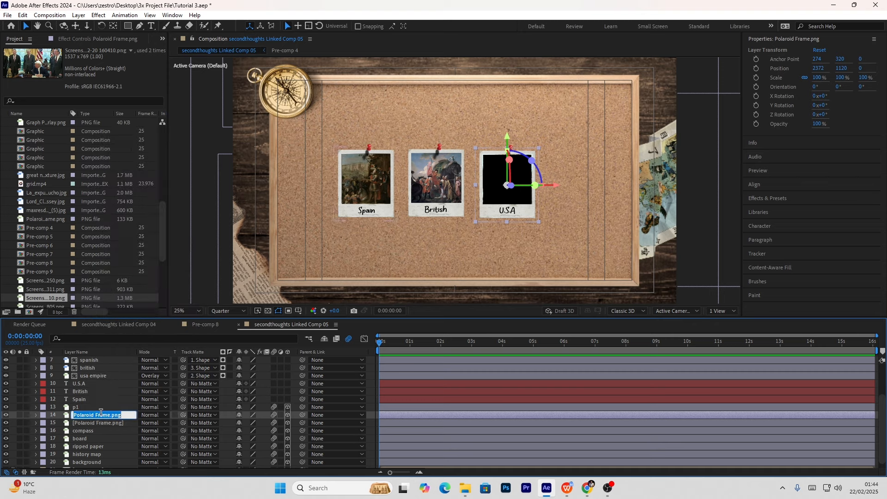
type("p2")
right_click(92, 422)
left_click(122, 361)
key("Escape")
right_click(87, 422)
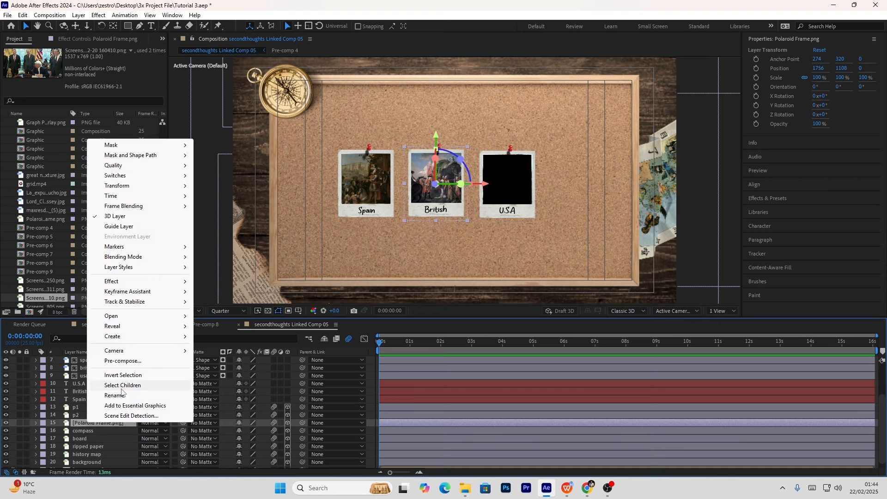
left_click(122, 395)
type("p3")
left_click(97, 438)
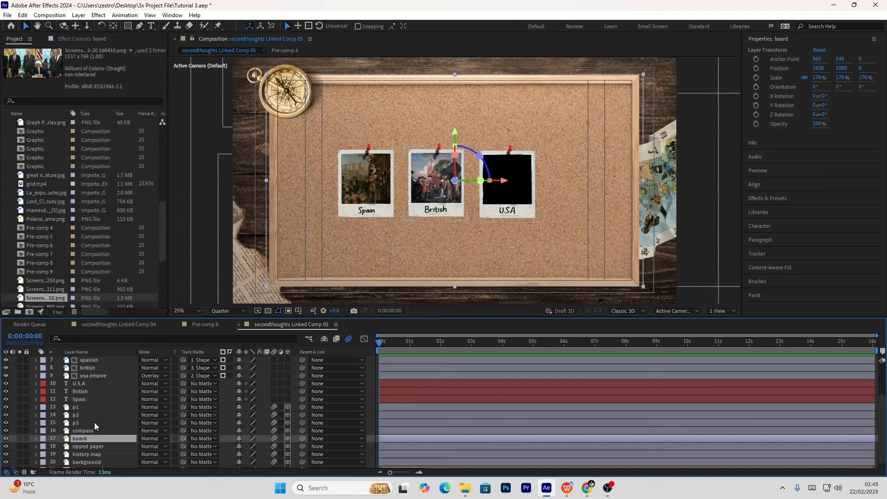
- Swap the two frame layer names so the middle polaroid's frame is p2 and the right polaroid's frame is p3
left_click(94, 422)
left_click(94, 414)
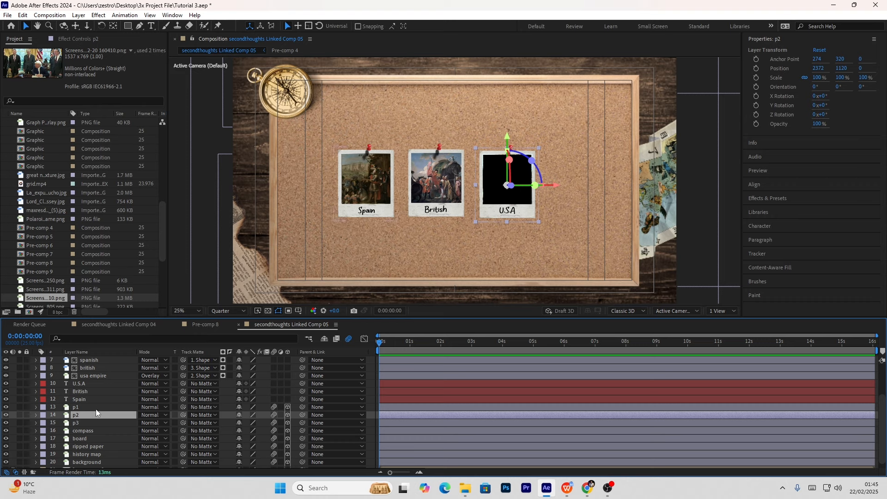
left_click(93, 407)
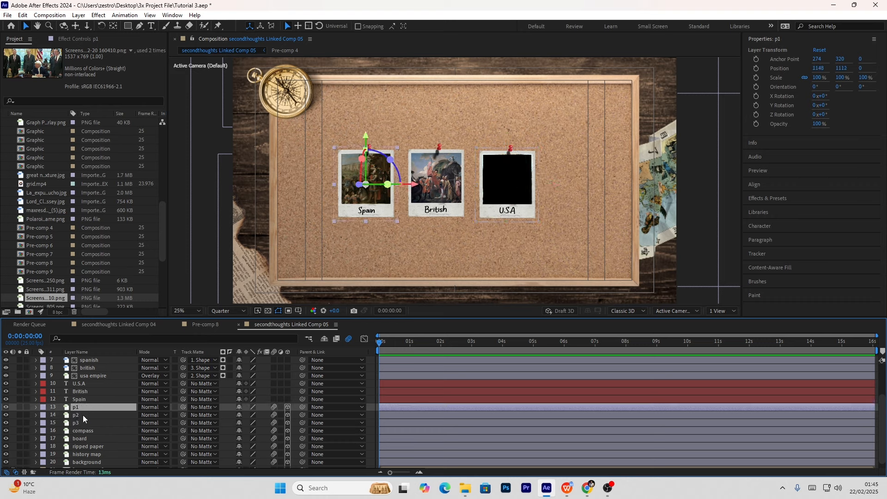
left_click(82, 415)
left_click(79, 421)
right_click(80, 416)
left_click(112, 408)
left_click(94, 412)
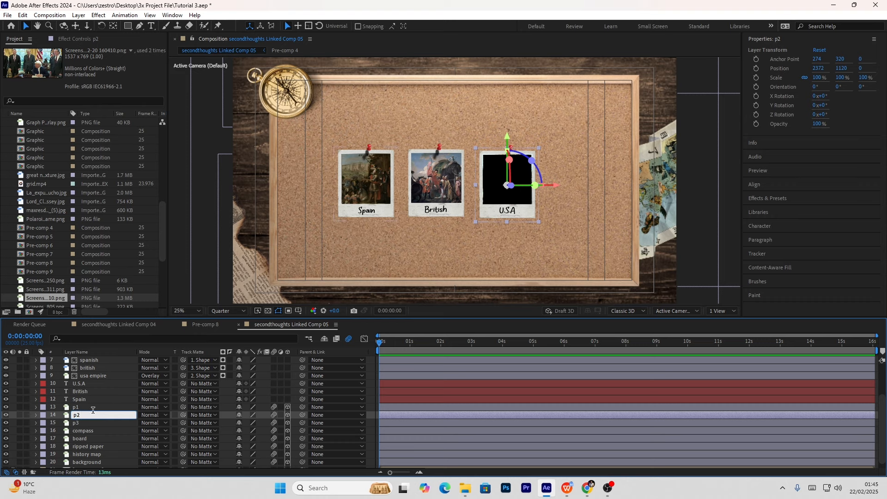
right_click(77, 422)
left_click(112, 415)
left_click(93, 429)
- Reorder the frame layers so they stack as p1, p2, p3, and check which polaroid each belongs to
left_click_drag(80, 416, 80, 426)
left_click(80, 430)
left_click(83, 414)
left_click(82, 407)
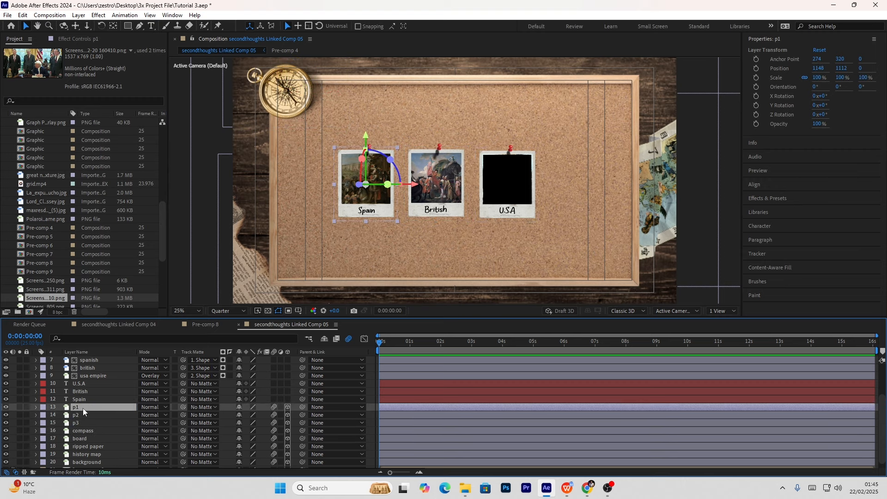
left_click(82, 415)
left_click(82, 422)
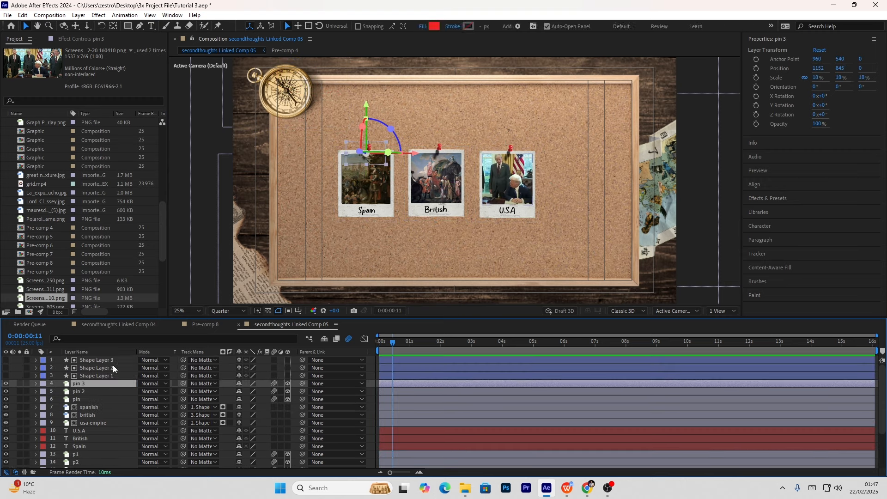
- Pre-compose the Spain polaroid's layers (Shape Layer 3, pin 3, spanish, Spain, p1) into a new composition named polaroid1
left_click(113, 360)
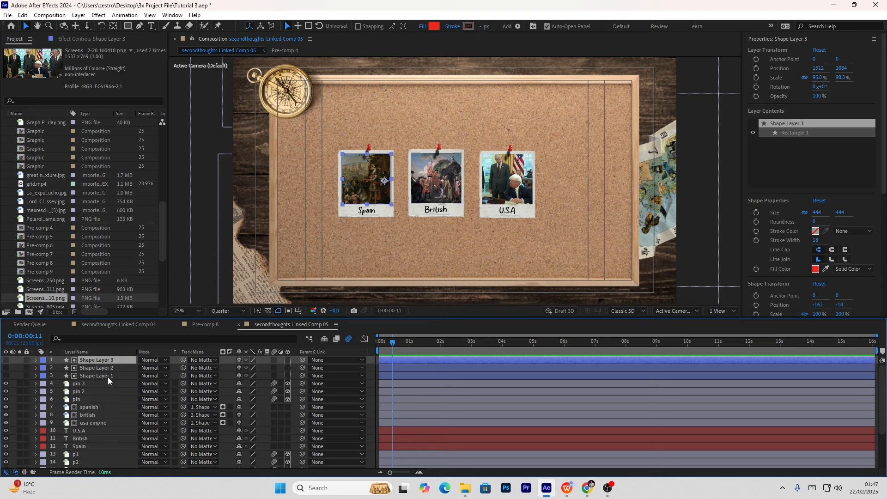
left_click(110, 368)
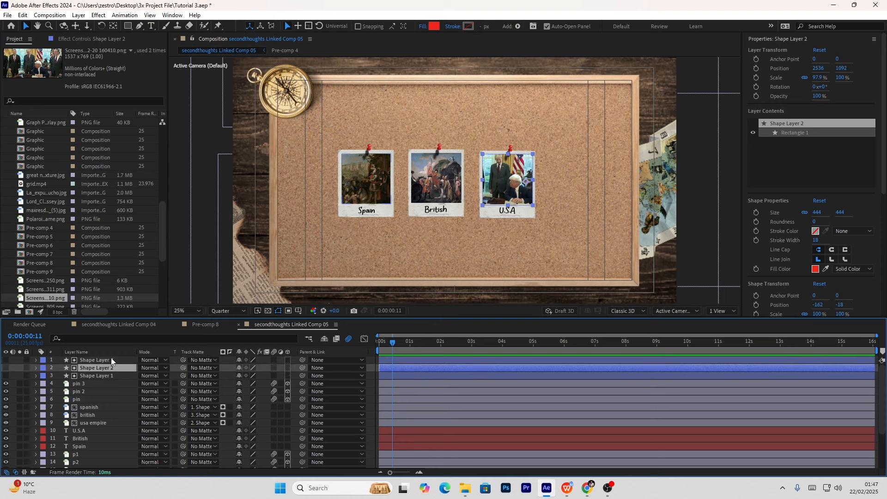
left_click(111, 360)
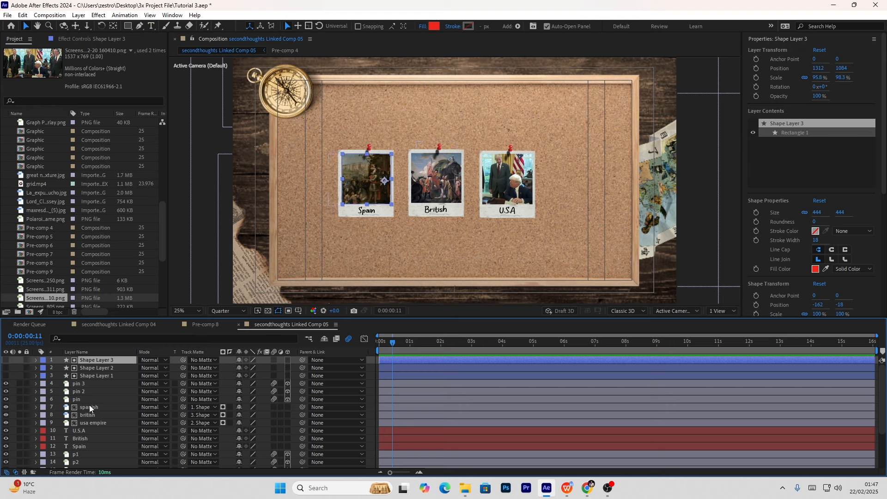
left_click(92, 384)
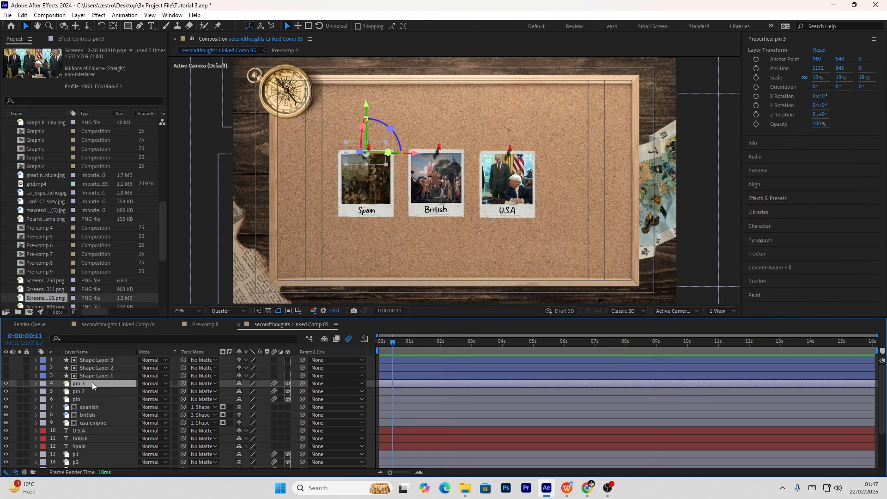
left_click(85, 392)
left_click(85, 386)
left_click(93, 361, "ctrl")
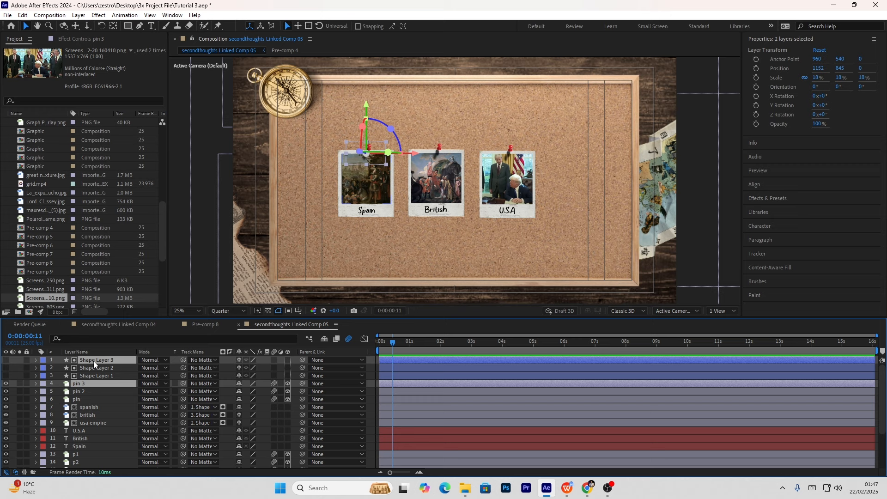
left_click(95, 407, "ctrl")
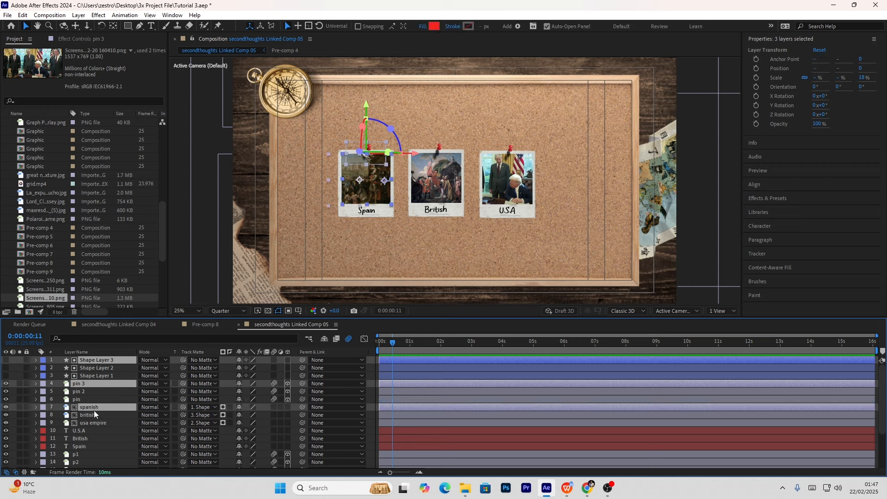
left_click(81, 447, "ctrl")
left_click(79, 454, "ctrl")
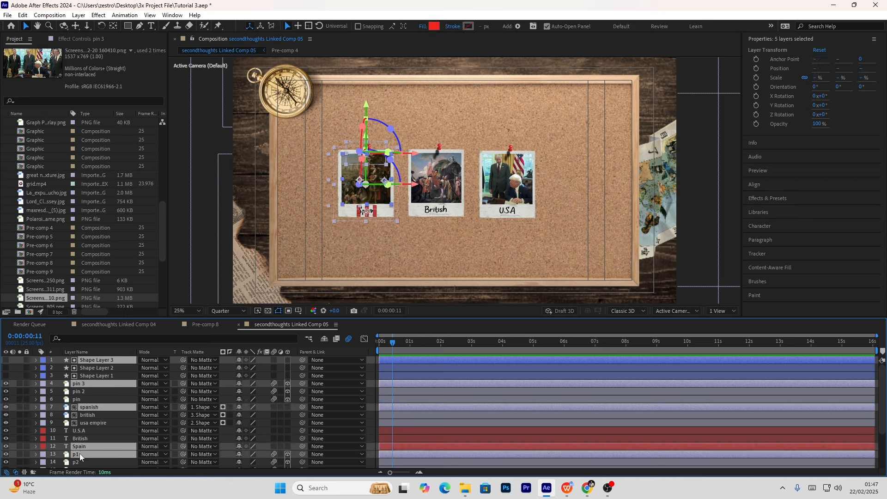
right_click(79, 454)
left_click(102, 392)
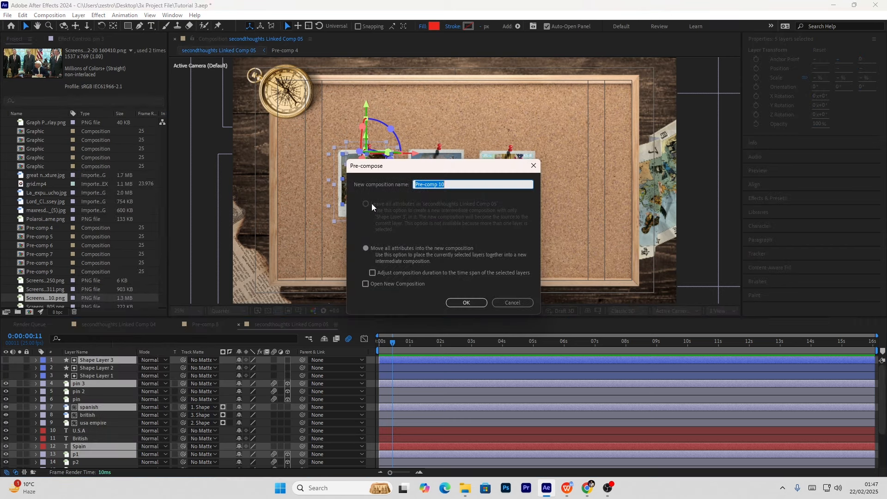
type("polaroid1")
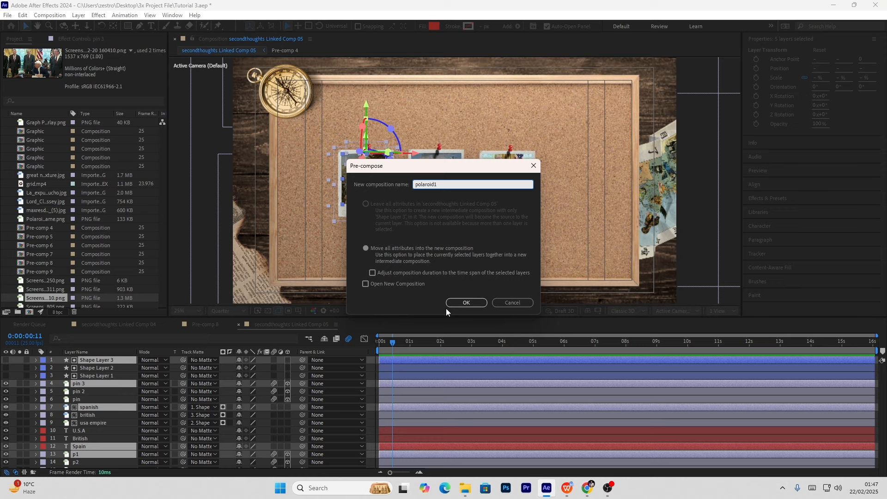
left_click(457, 303)
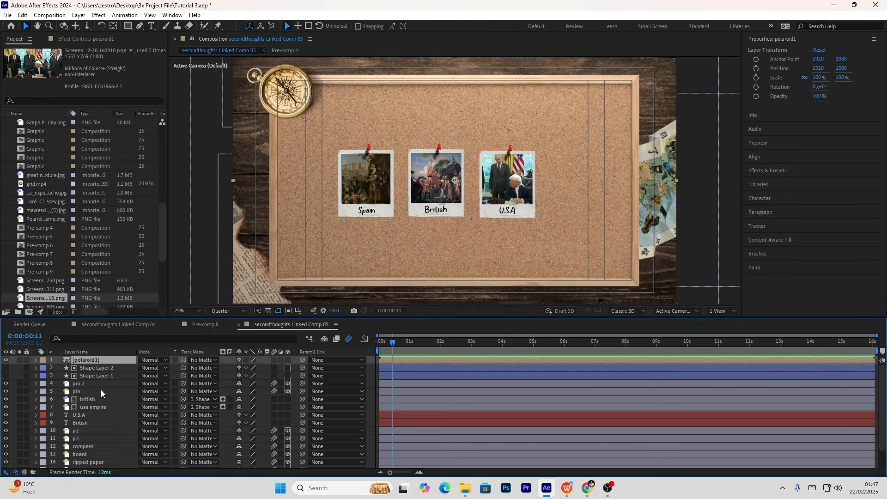
- Pre-compose the U.S.A polaroid's layers (Shape Layer 2, pin 2, usa empire, U.S.A, p3), keeping the default composition name
left_click(104, 368)
left_click(91, 384)
left_click(92, 369, "ctrl")
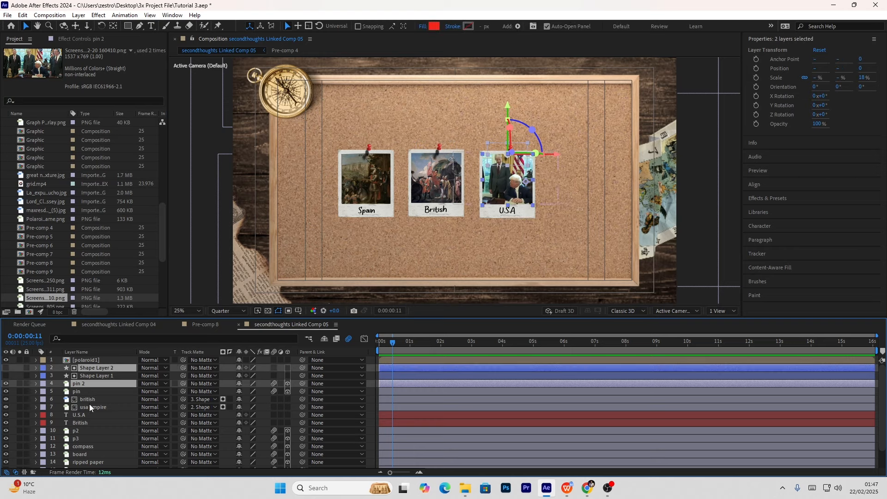
left_click(90, 407, "ctrl")
left_click(85, 415, "ctrl")
left_click(79, 431, "ctrl")
left_click(79, 438, "ctrl")
left_click(79, 431, "ctrl")
right_click(79, 438)
left_click(111, 400)
left_click(473, 305)
- Pre-compose the British polaroid's layers (Shape Layer 1, pin, british, British, p2) into a new composition named polaroid2
left_click(102, 376)
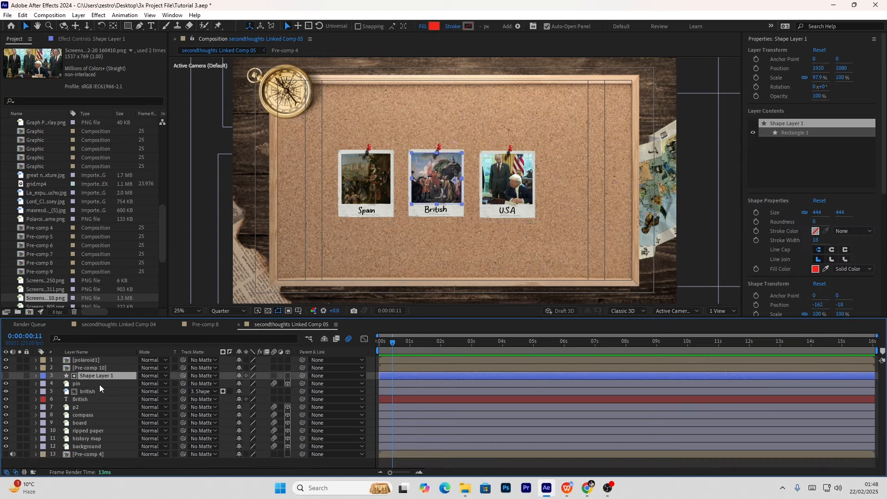
left_click(98, 384, "ctrl")
left_click(92, 392, "ctrl")
left_click(88, 399, "ctrl")
left_click(84, 407, "ctrl")
right_click(84, 406)
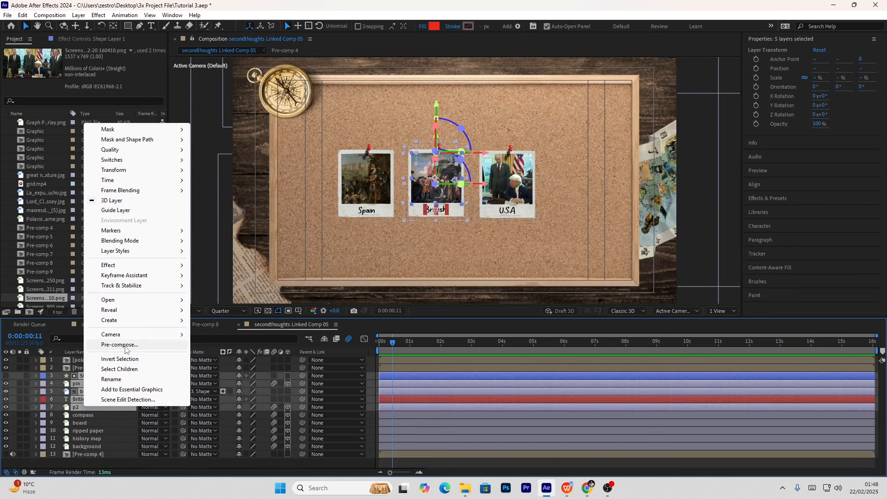
left_click(119, 345)
type("polaroid2")
left_click(466, 303)
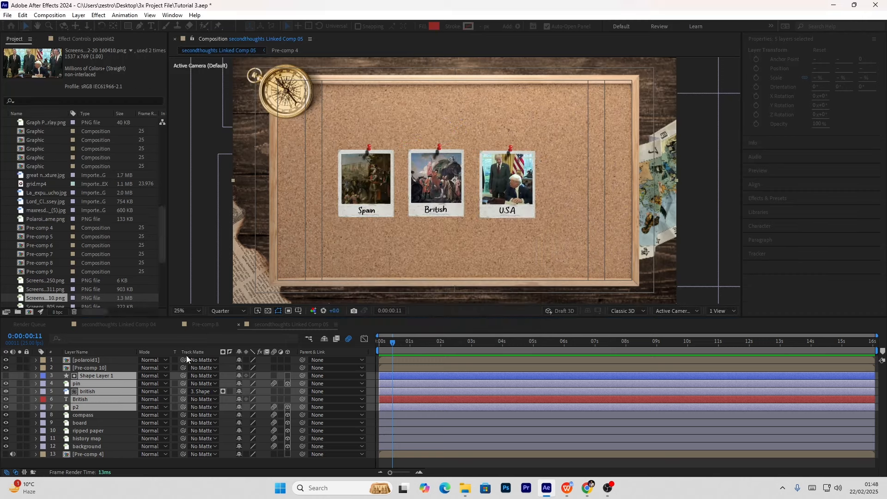
- Rename the U.S.A polaroid's pre-comp layer as polaroid 3
right_click(107, 368)
left_click(126, 343)
type("polaroid 3")
key("Return")
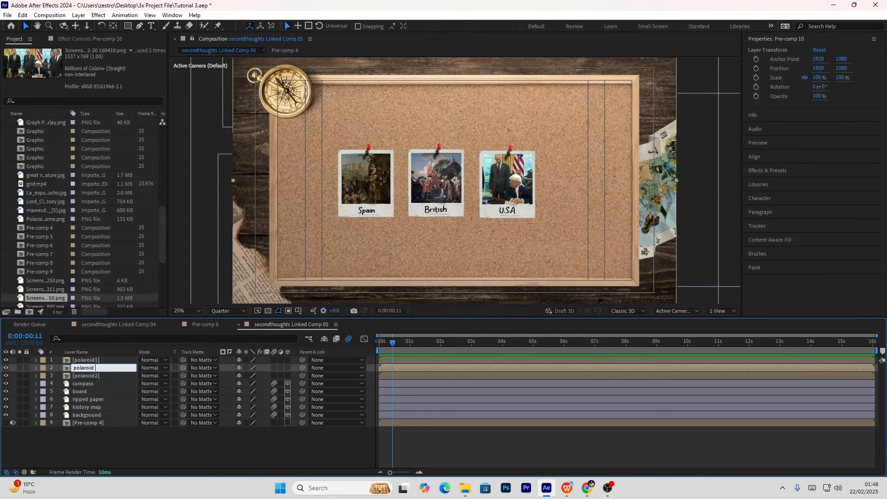
key("F2")
- Move the British polaroid to position about 2044, 936 and the U.S.A polaroid to about 1940, 852
left_click(105, 364)
left_click(105, 362)
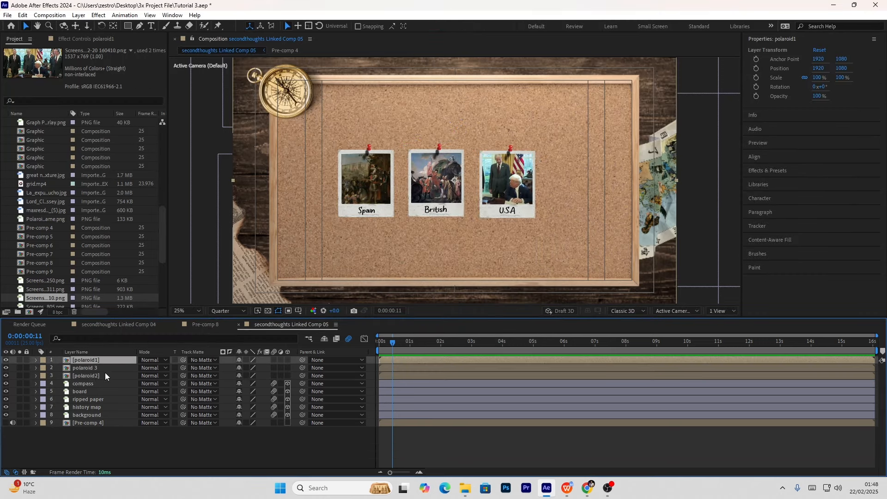
left_click(104, 373)
left_click(381, 193)
left_click_drag(381, 190, 424, 157)
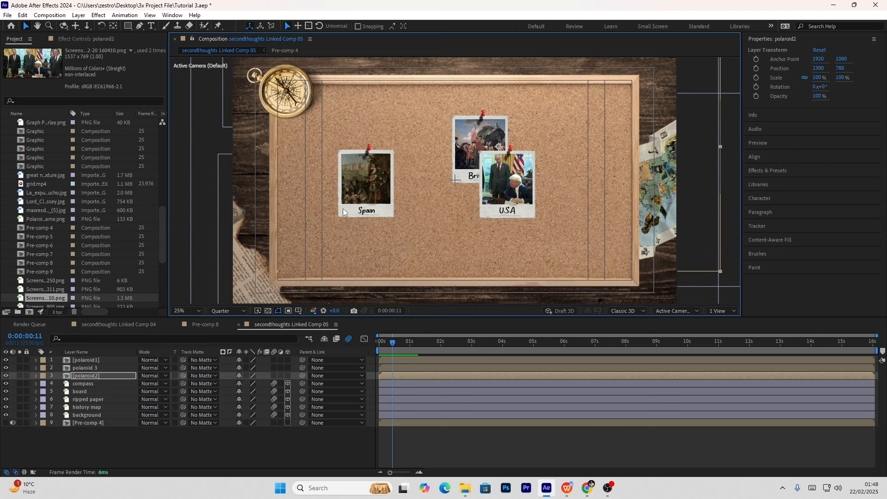
left_click_drag(353, 198, 381, 192)
left_click(103, 367)
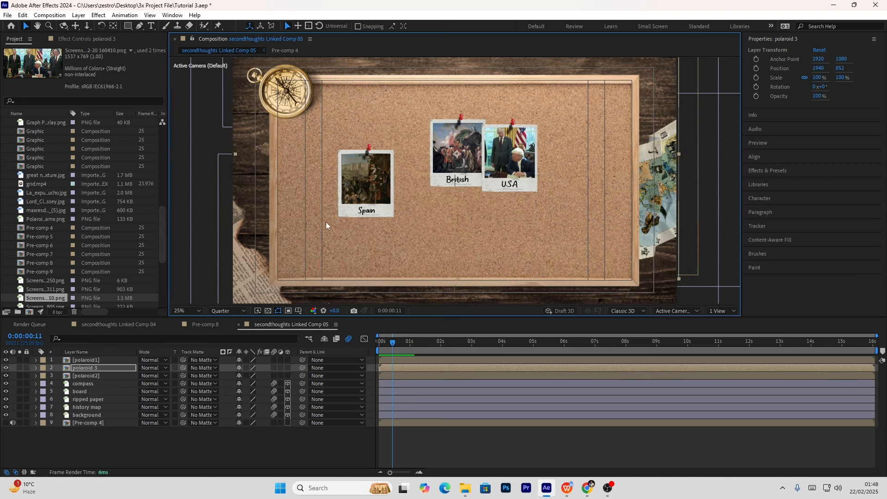
left_click_drag(457, 157, 449, 171)
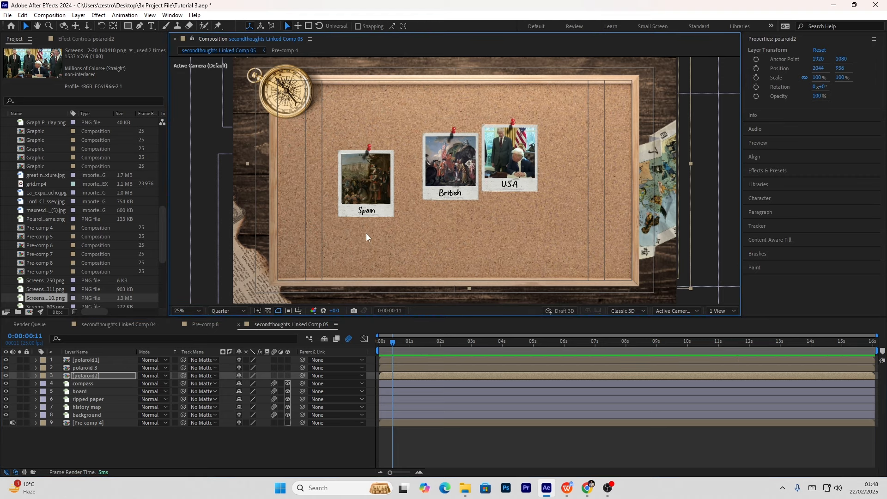
- Turn on the 3D layer and motion blur switches for polaroid1, polaroid 3 and polaroid2
scroll(399, 207, "down", 2)
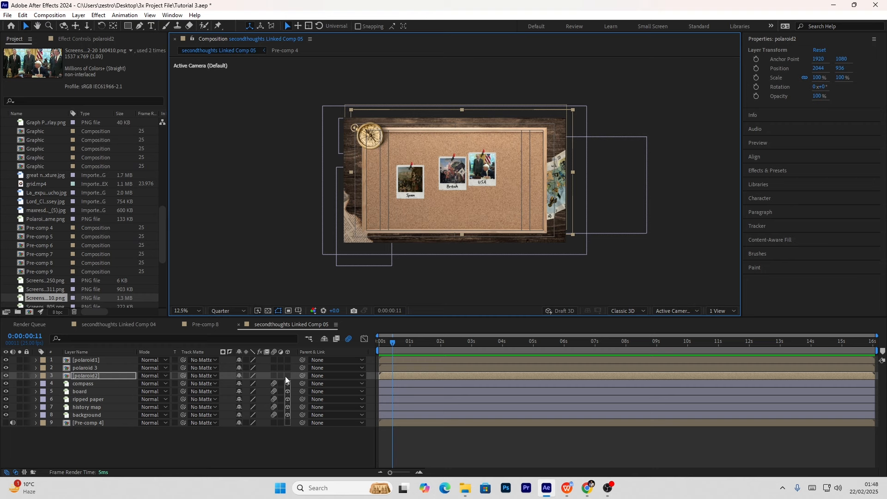
left_click_drag(287, 376, 275, 359)
left_click(98, 436)
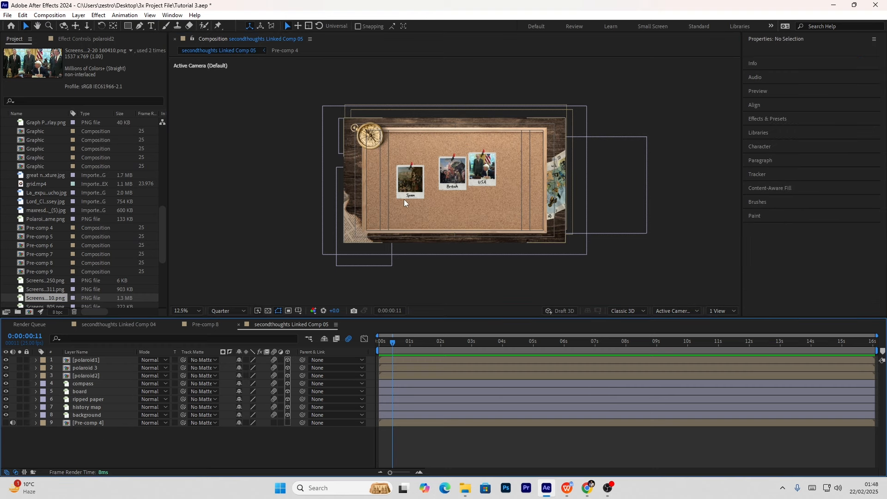
- Tilt polaroid1 to a Z Rotation of 12° and move it to position about 2000, 1024
left_click(85, 370)
left_click(92, 361)
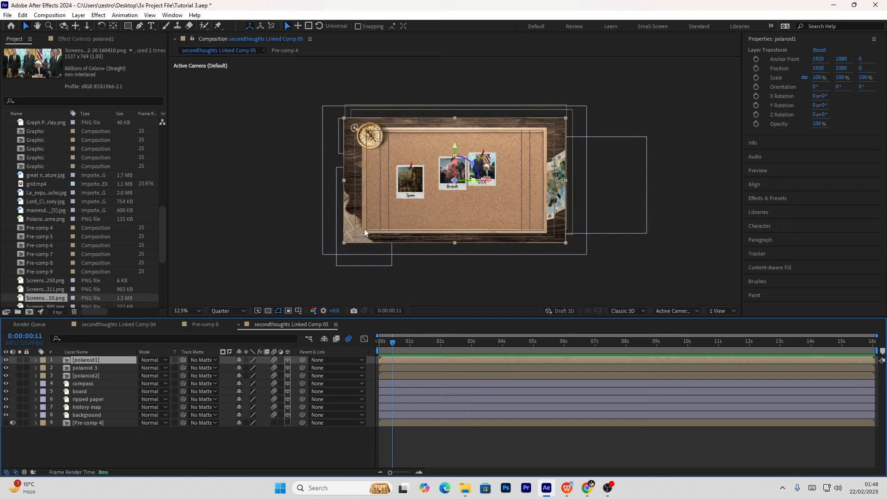
left_click_drag(395, 195, 400, 184)
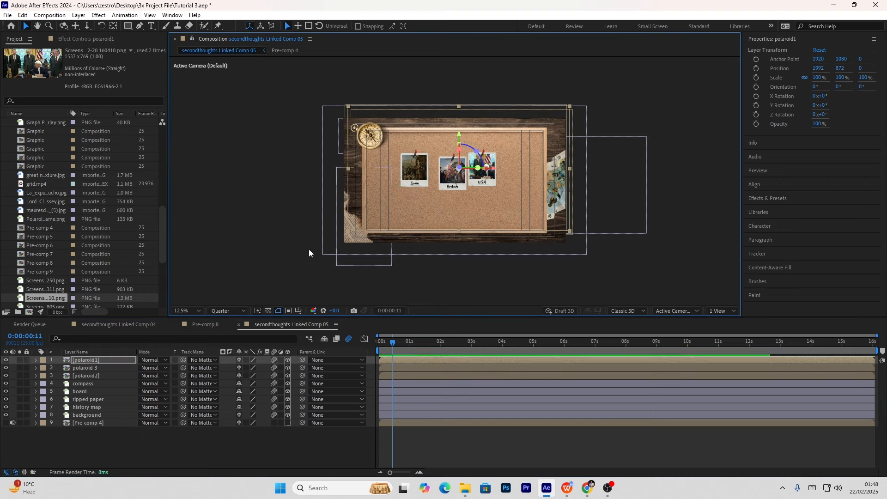
key("r")
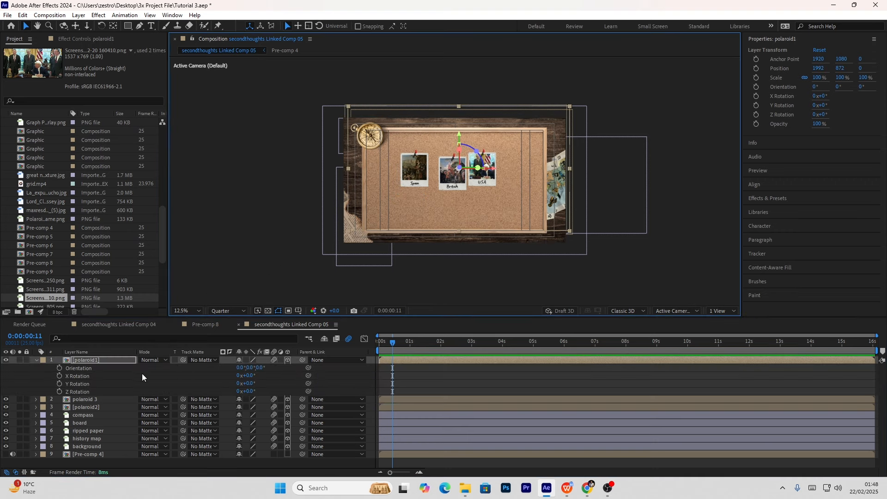
left_click_drag(244, 391, 264, 392)
left_click_drag(405, 187, 405, 192)
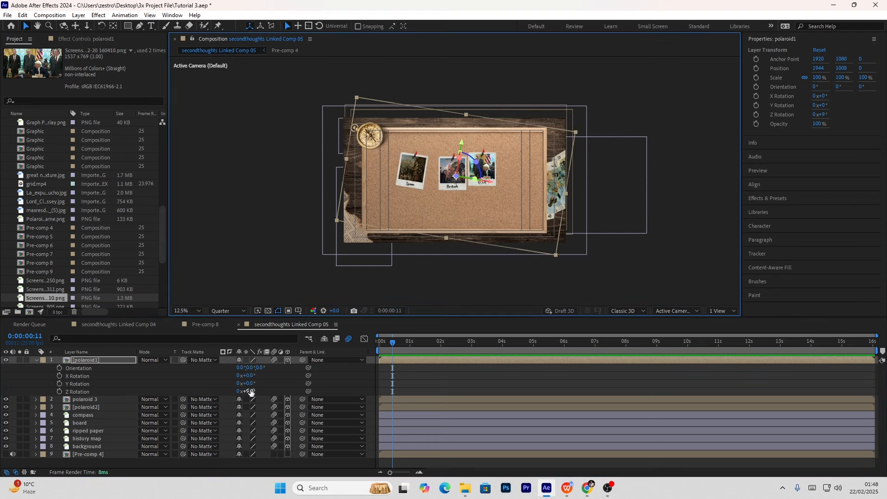
left_click_drag(248, 392, 253, 393)
left_click_drag(420, 192, 423, 190)
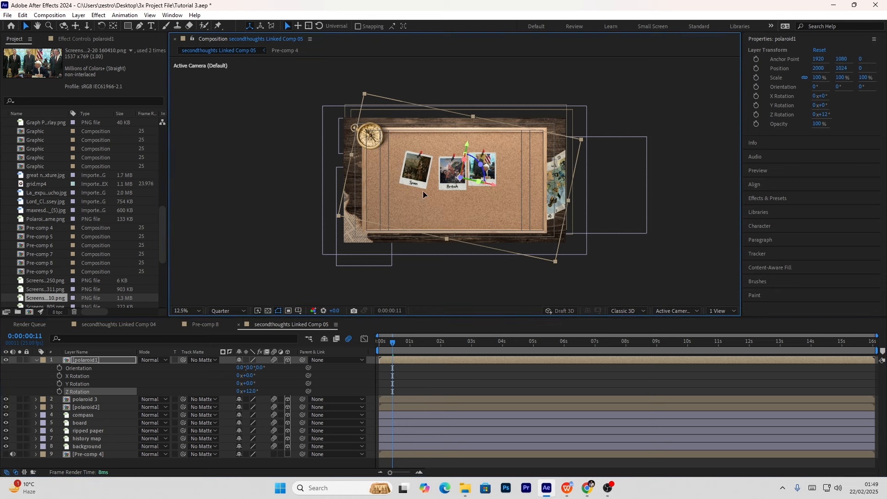
- Move polaroid2 to the board's lower centre at about 2020, 1536 and shift polaroid1 to about 1992, 928
left_click(83, 407)
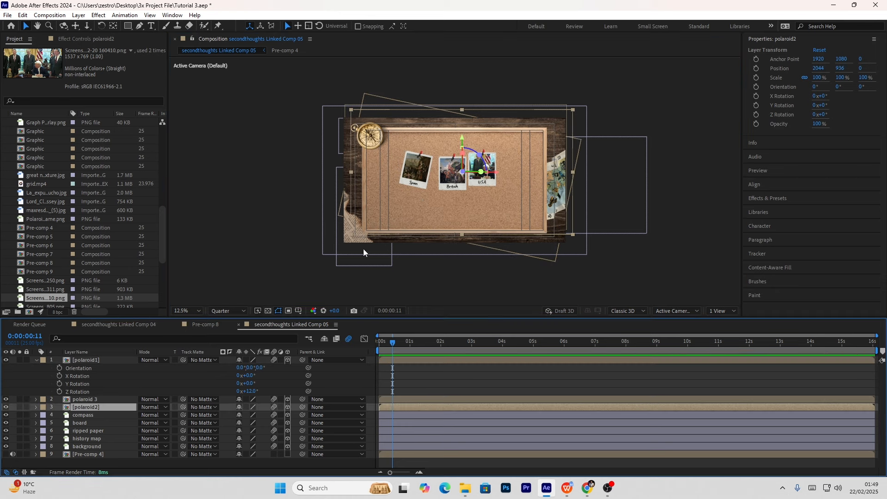
left_click_drag(452, 193, 449, 222)
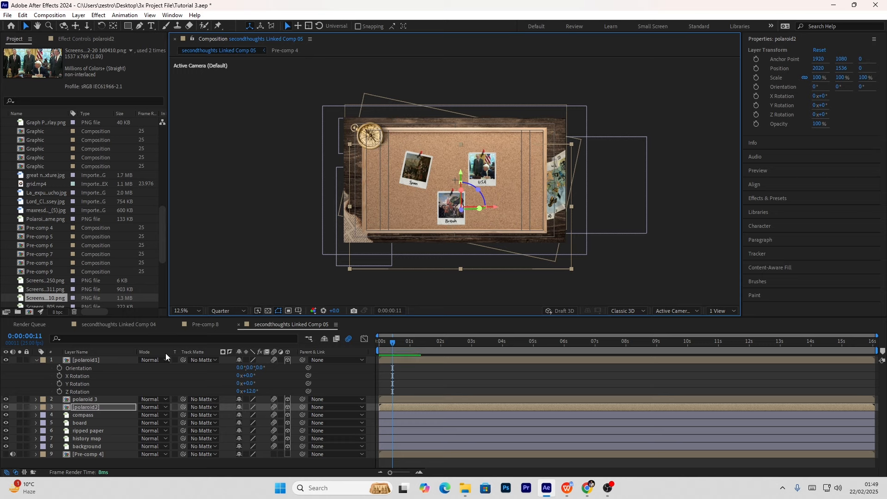
left_click(88, 360)
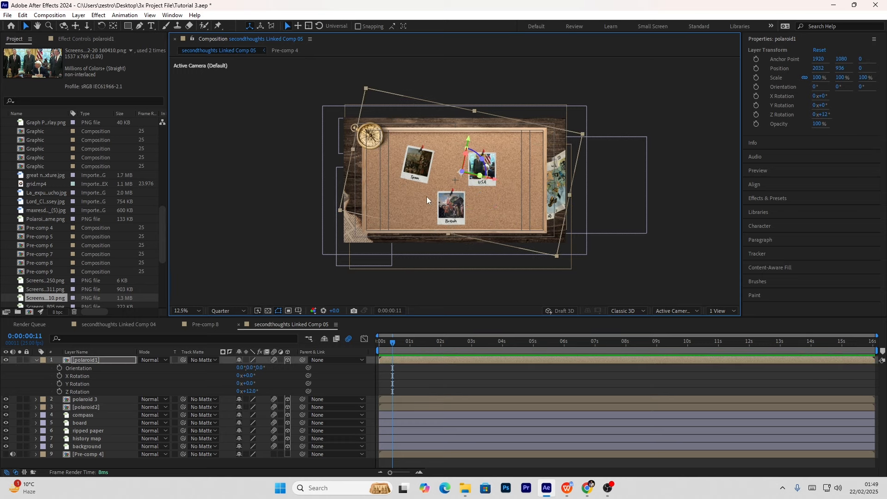
left_click_drag(417, 186, 414, 182)
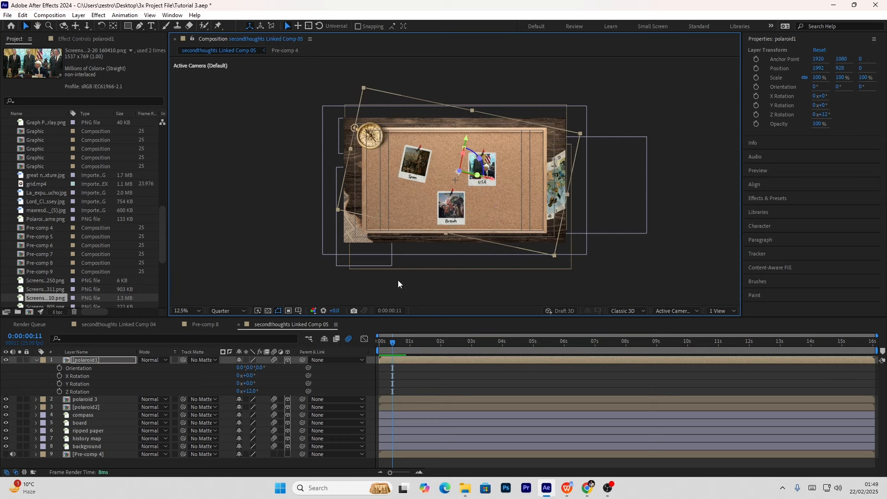
- Tilt polaroid 3 to a Z Rotation of -15° and move it to position about 2164, 812
left_click(82, 401)
key("r")
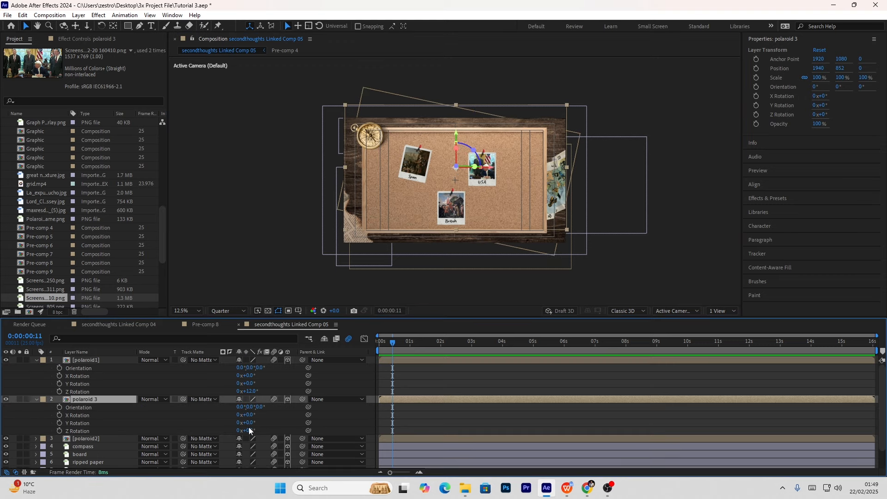
left_click_drag(250, 431, 243, 431)
left_click_drag(414, 212, 426, 210)
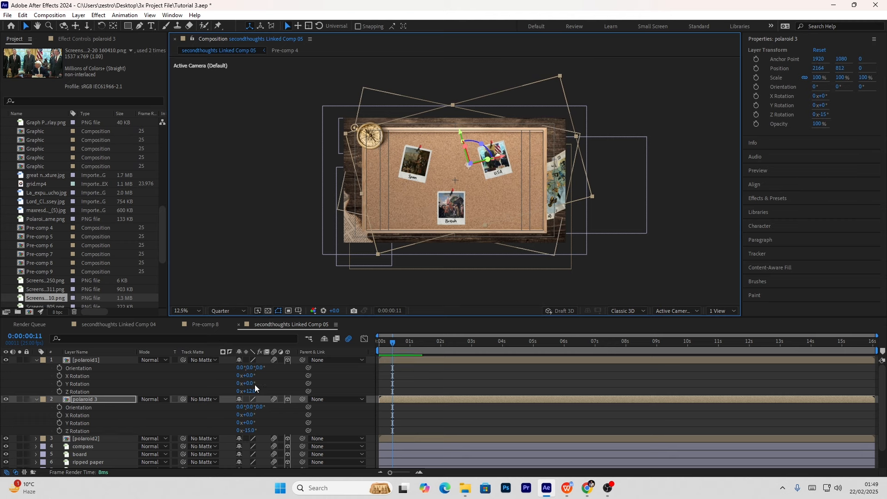
- Angle polaroid 3 in 3D with a Y Rotation of 10° and an X Rotation of -8°
left_click(95, 430)
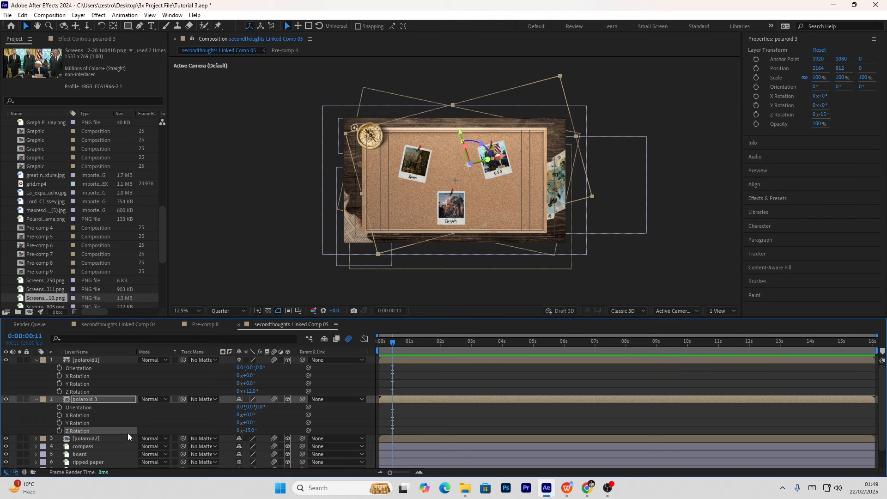
left_click(40, 423)
left_click(89, 424)
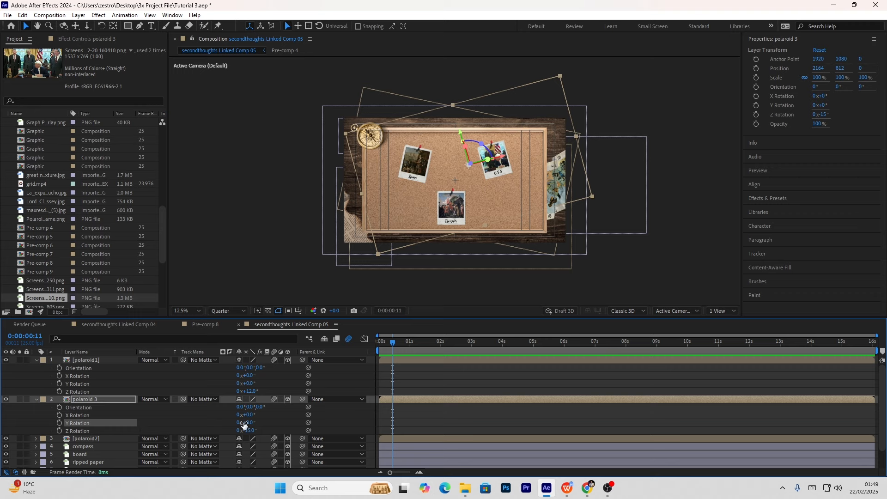
mouse_move(244, 424)
left_mouse_down()
mouse_move(258, 427)
mouse_move(238, 419)
mouse_move(250, 421)
left_mouse_up()
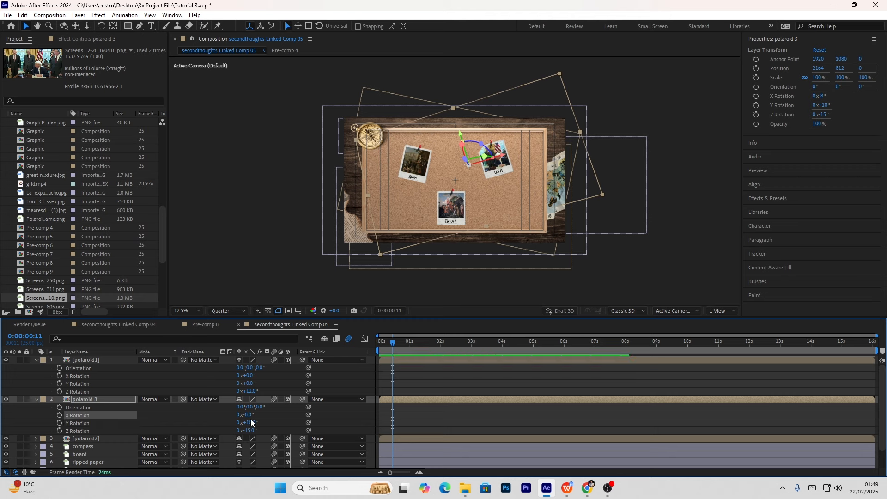
- Reset polaroid 3's X Rotation and Y Rotation to 0° and collapse the properties of the polaroid layers
left_click(248, 414)
type("0")
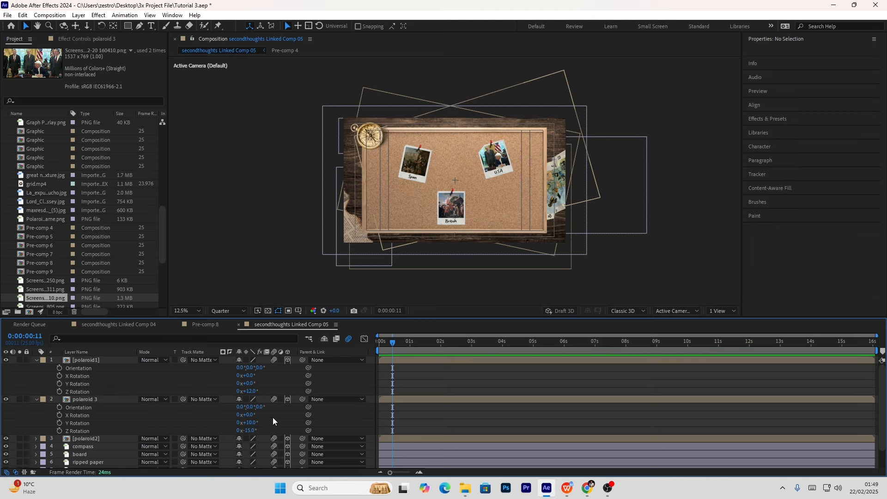
key("Tab")
type("0")
key("Return")
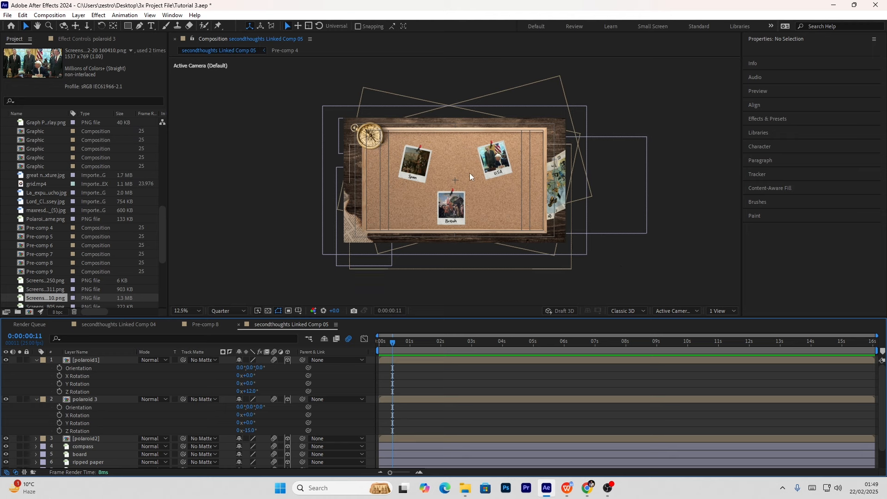
left_click(618, 254)
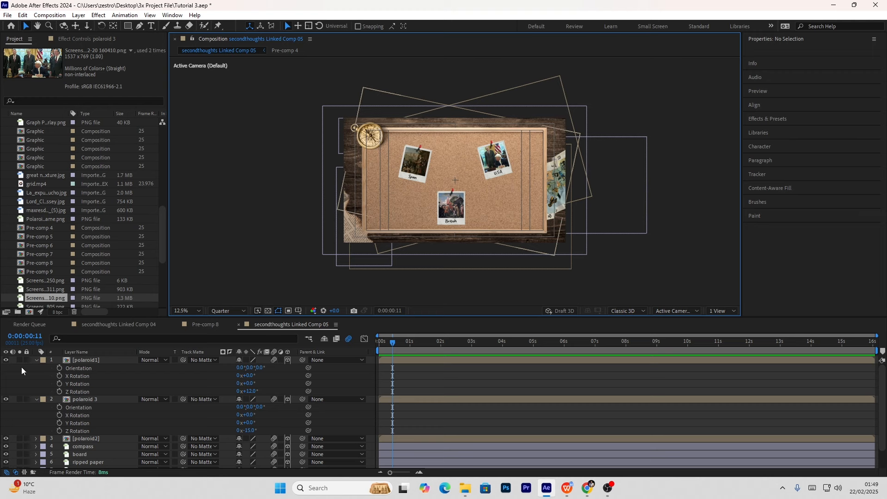
left_click(37, 361)
left_click(37, 367)
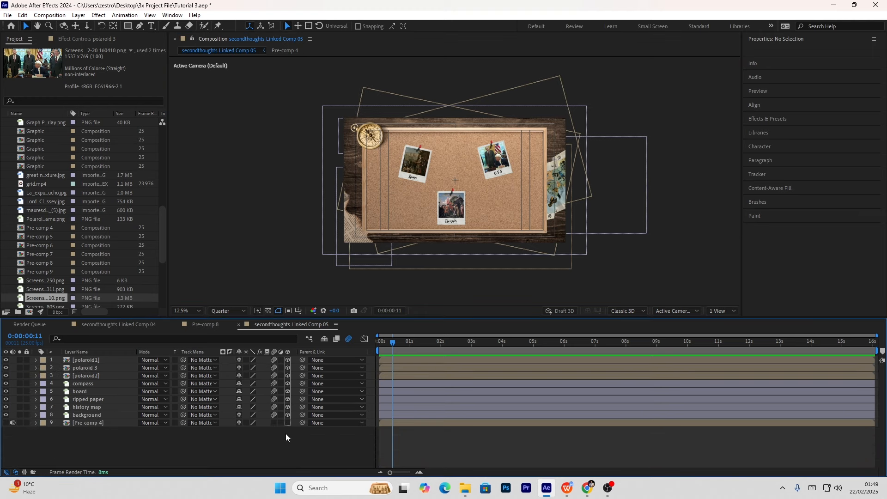
- Add a white spot light with a 90° cone angle, 50% cone feather, no falloff and no cast shadows
right_click(286, 437)
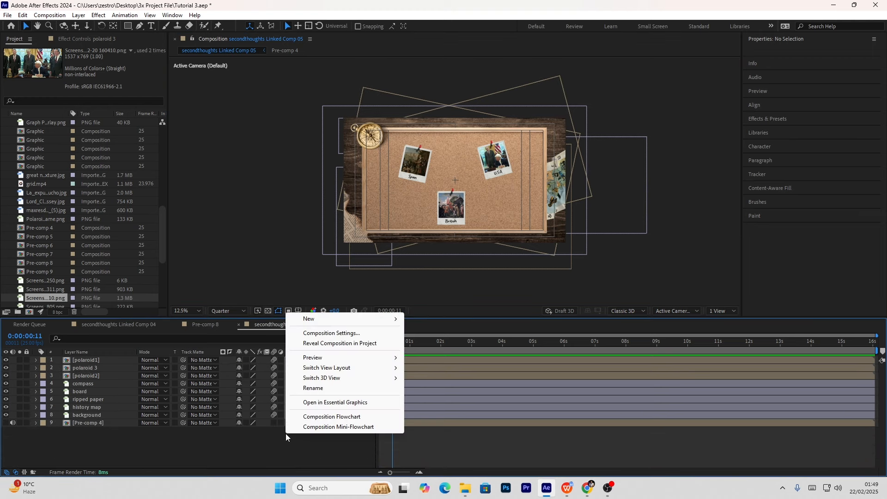
mouse_move(393, 319)
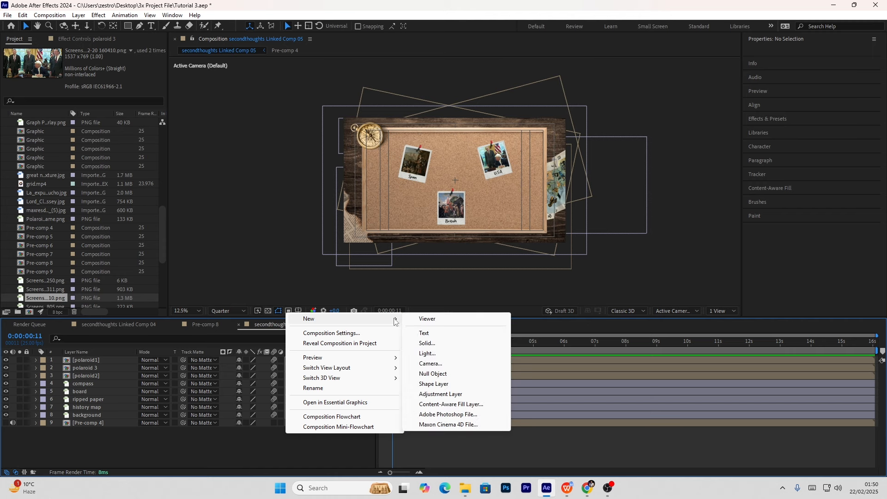
left_click(431, 354)
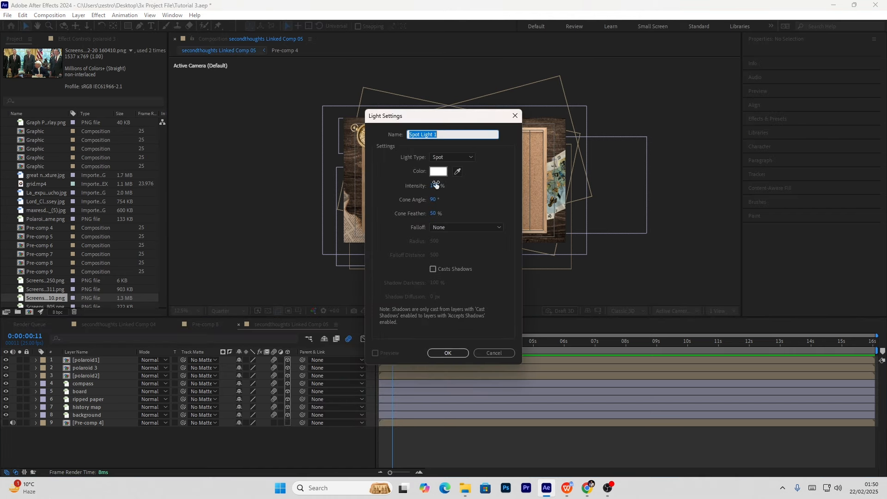
left_click(436, 355)
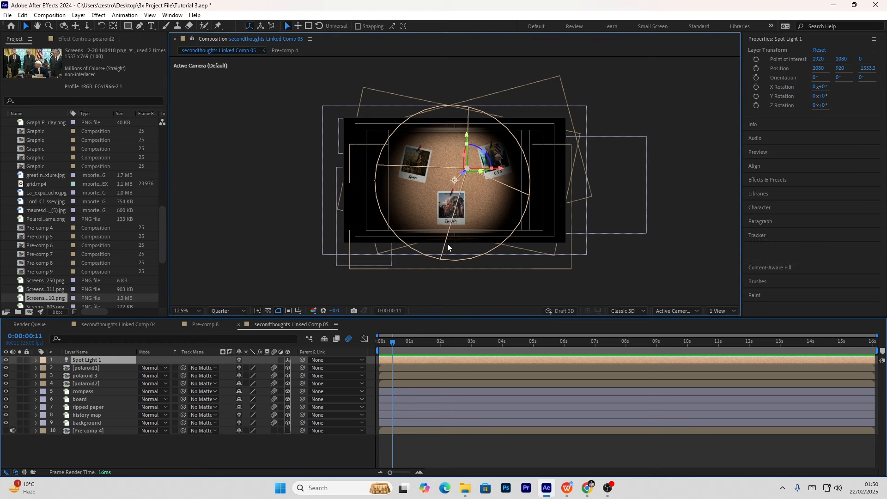
left_click_drag(447, 243, 463, 246)
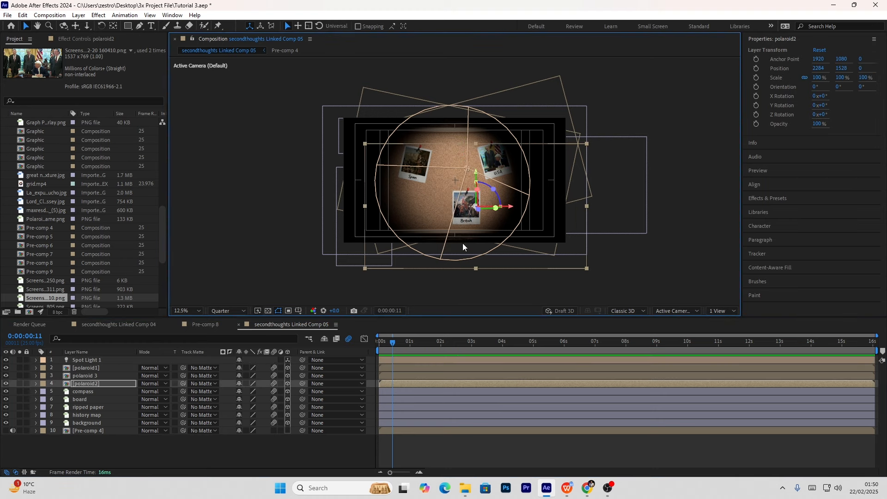
key("ctrl+z")
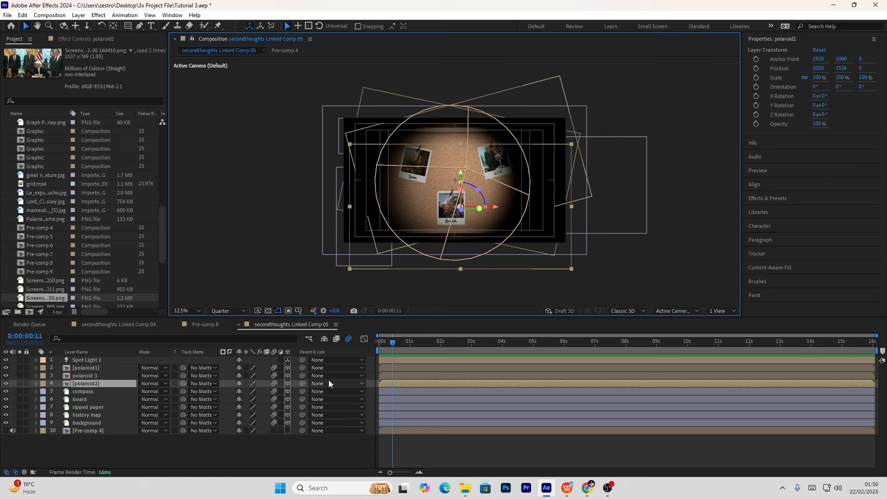
left_click(248, 446)
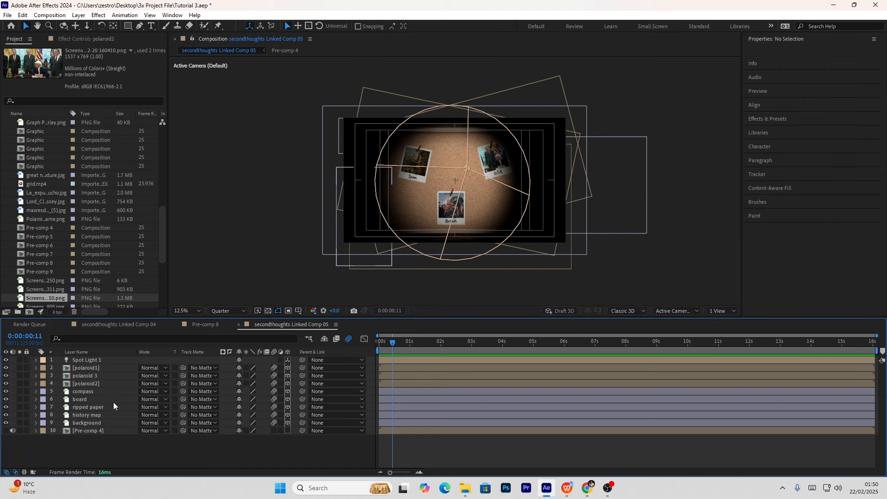
- Turn polaroid1's 3D layer switch off and back on to compare how the spot light affects it
left_click(90, 362)
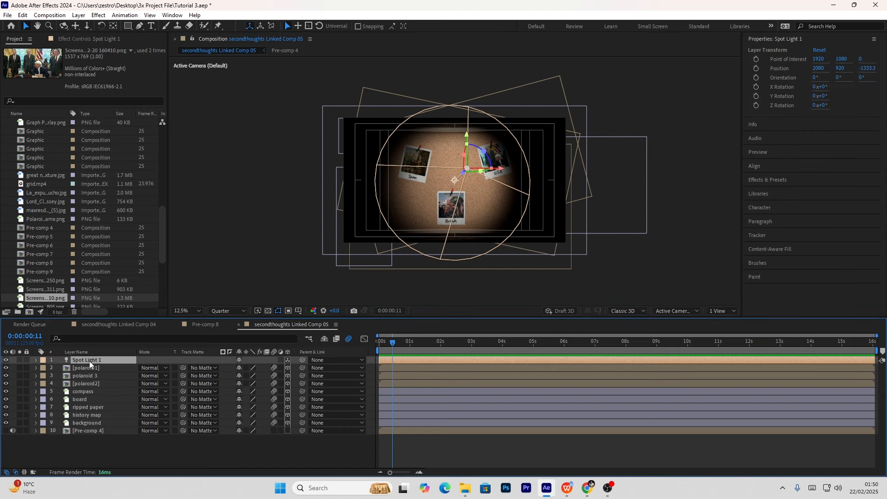
left_click(289, 367)
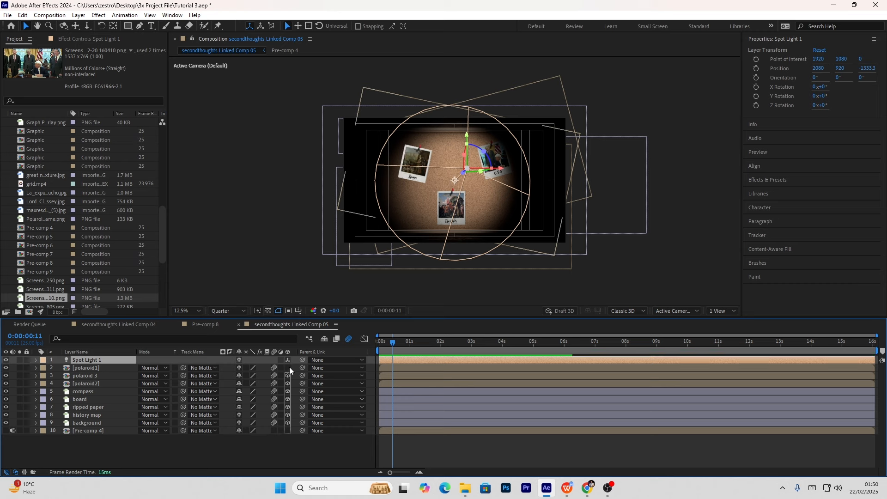
left_click(100, 382)
left_click(99, 369)
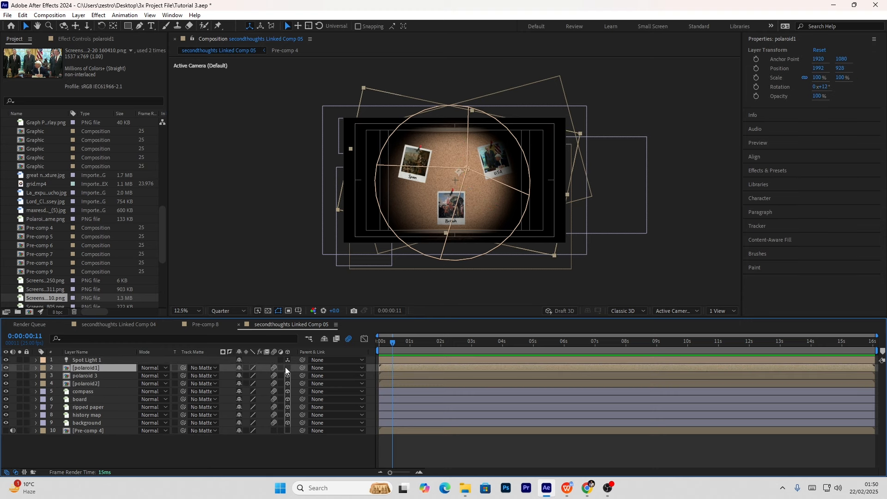
left_click(287, 368)
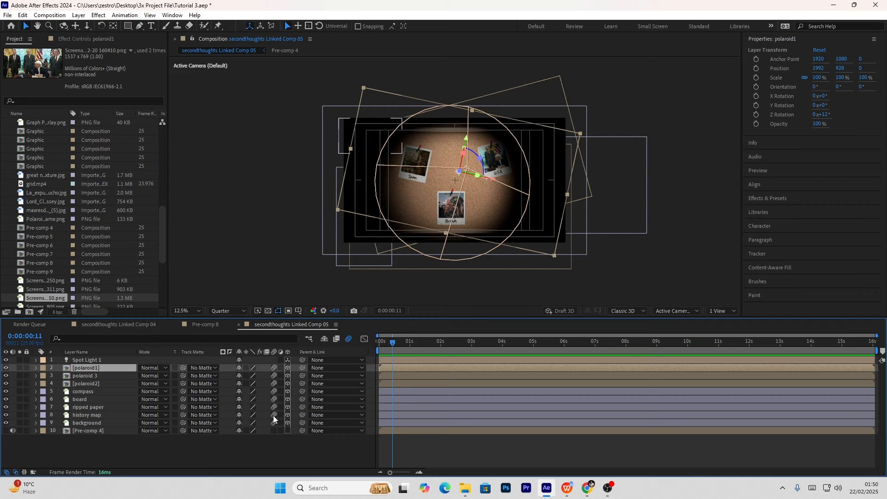
left_click(148, 459)
- Reveal the spot light's Position property and set its X value to about 2418
left_click(90, 361)
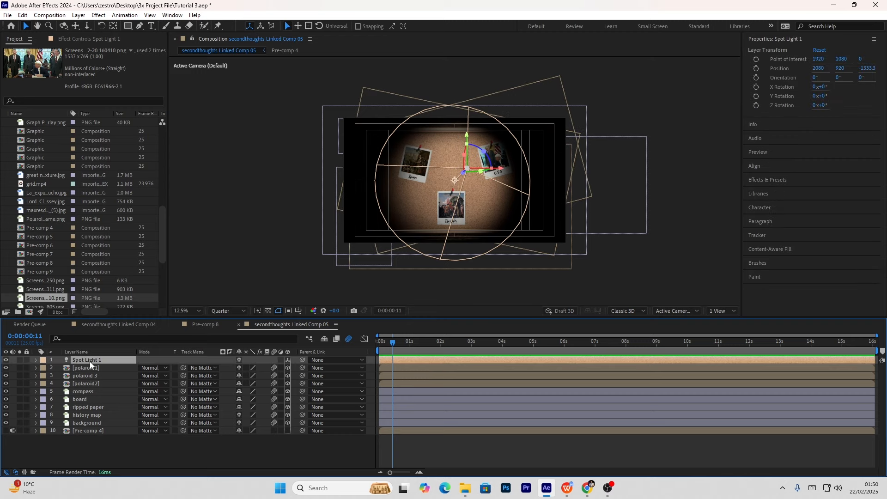
key("p")
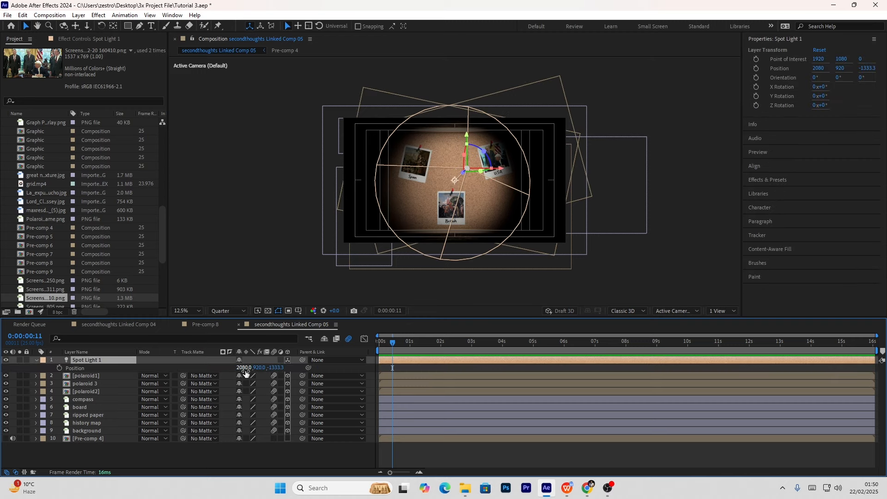
left_click_drag(243, 367, 332, 371)
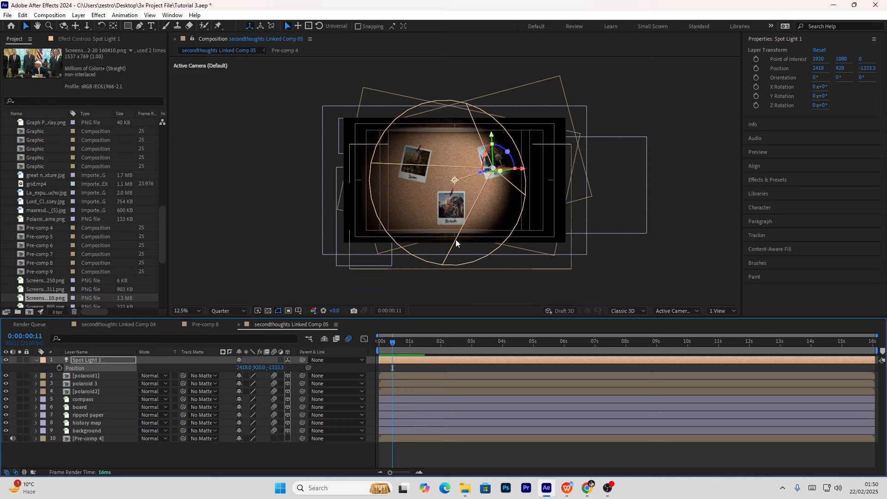
left_click(448, 252)
left_click_drag(449, 251, 473, 248)
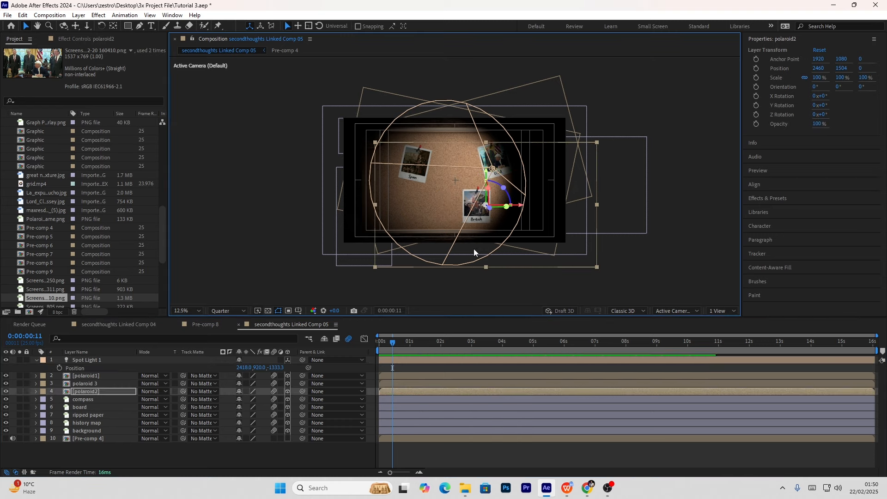
key("ctrl+z")
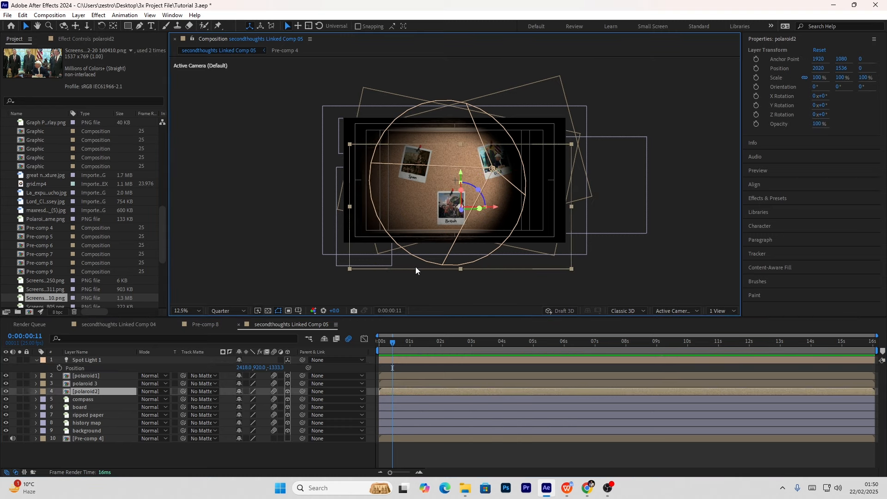
- Move the spot light beyond the board's right edge to position about 3810, 836
left_click(107, 361)
left_click_drag(499, 168, 596, 155)
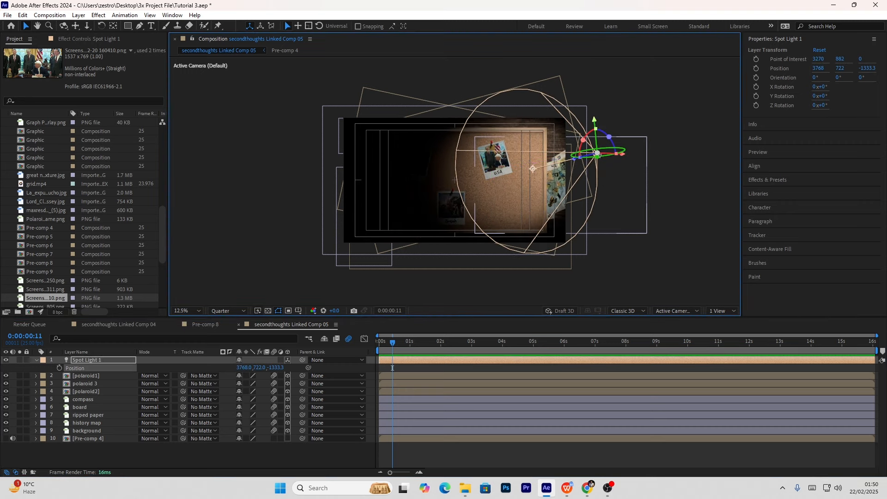
left_click(675, 311)
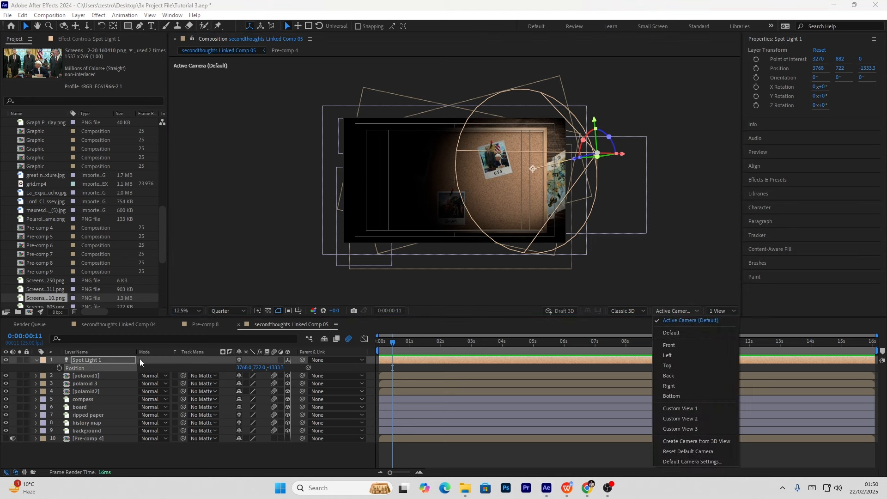
left_click(115, 361)
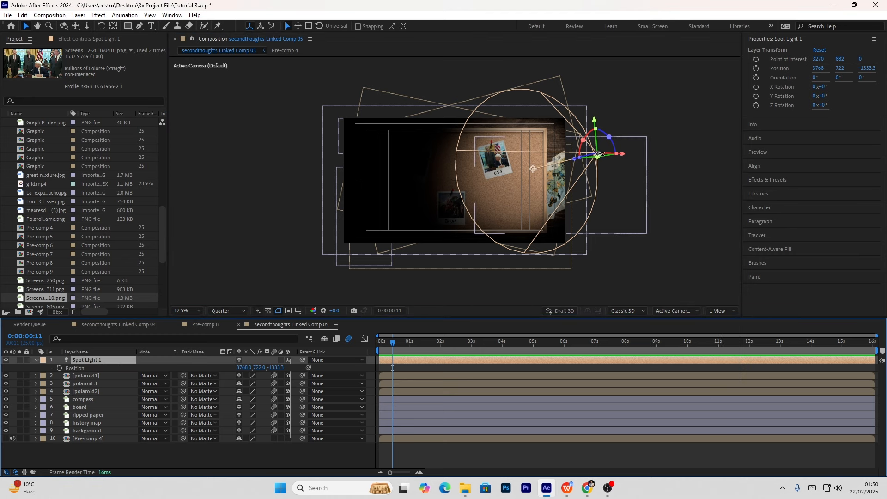
mouse_move(596, 154)
left_mouse_down()
mouse_move(522, 160)
mouse_move(600, 163)
left_mouse_up()
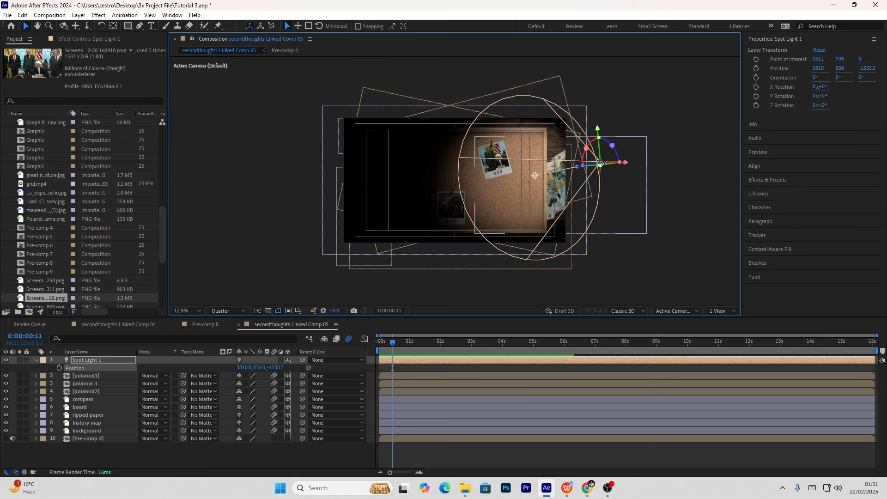
- Switch to Custom View 1 and set the spot light's Y position to about 733 and Z position to about -1941
left_click(688, 311)
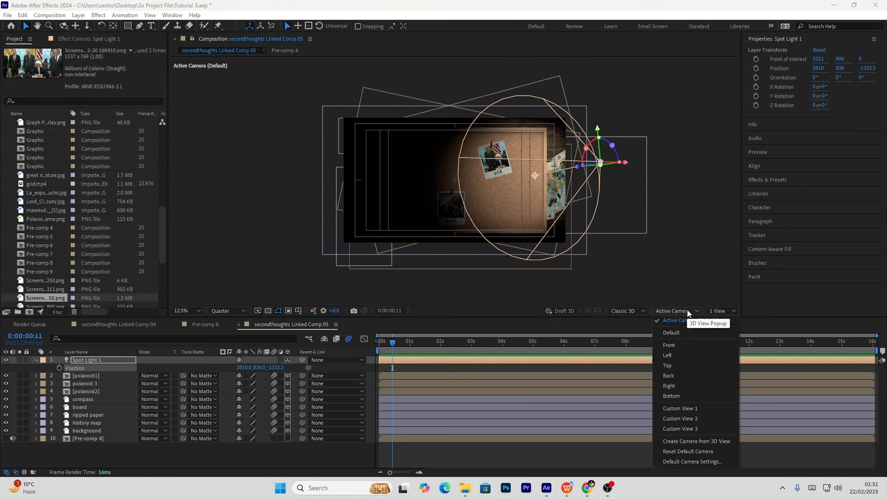
left_click(689, 408)
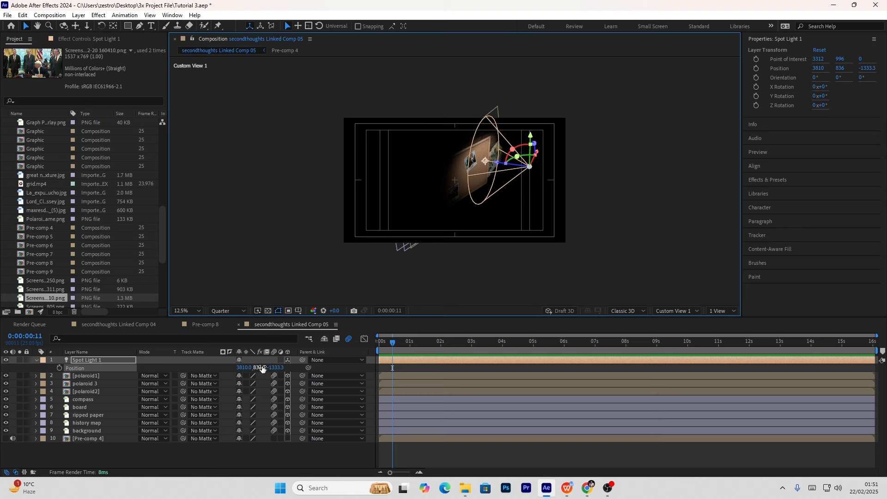
left_click_drag(260, 368, 216, 365)
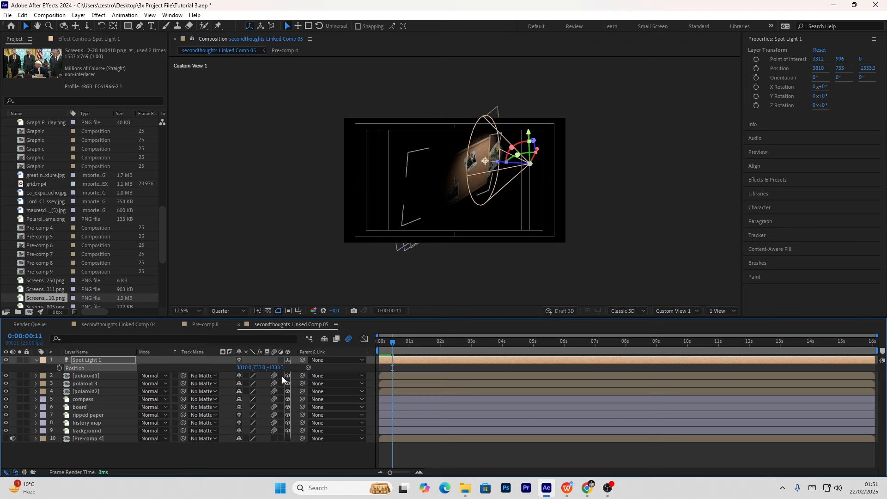
left_click_drag(276, 367, 182, 374)
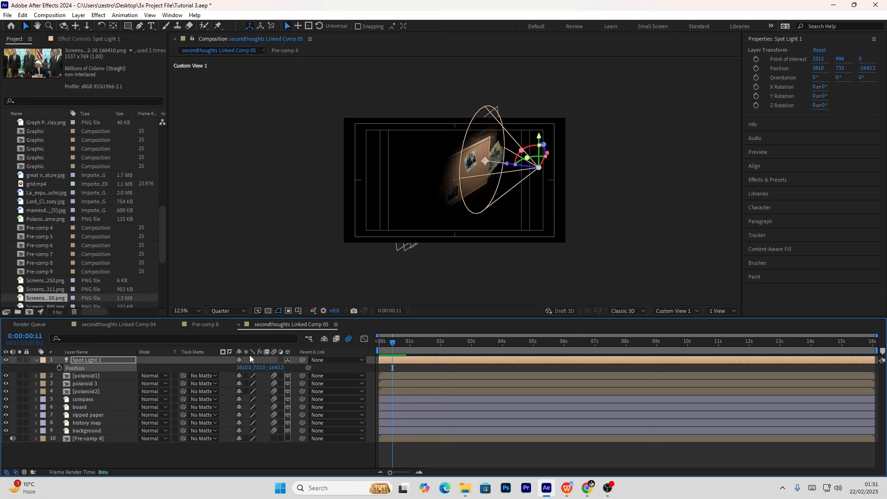
left_click_drag(276, 367, 147, 373)
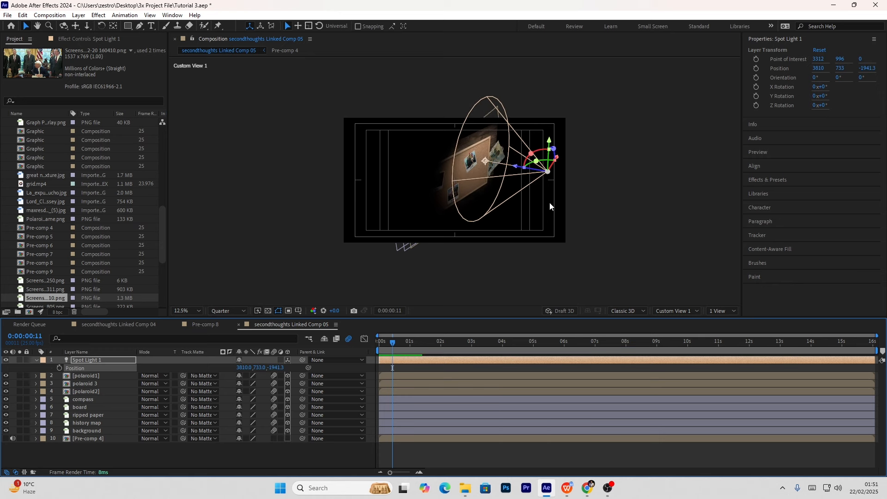
- Raise the spot light and place it at about 4104, 344, -2150, and return to the Active Camera view
left_click_drag(548, 172, 568, 173)
left_click_drag(259, 368, 143, 356)
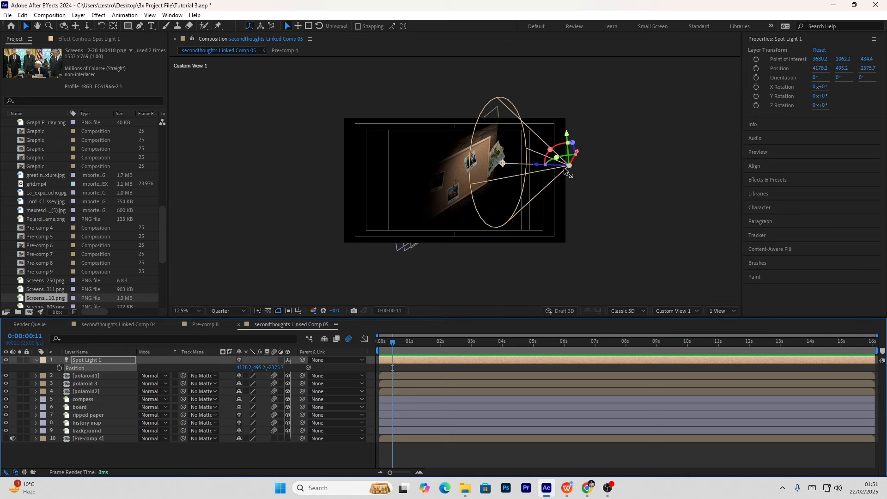
left_click_drag(568, 165, 562, 159)
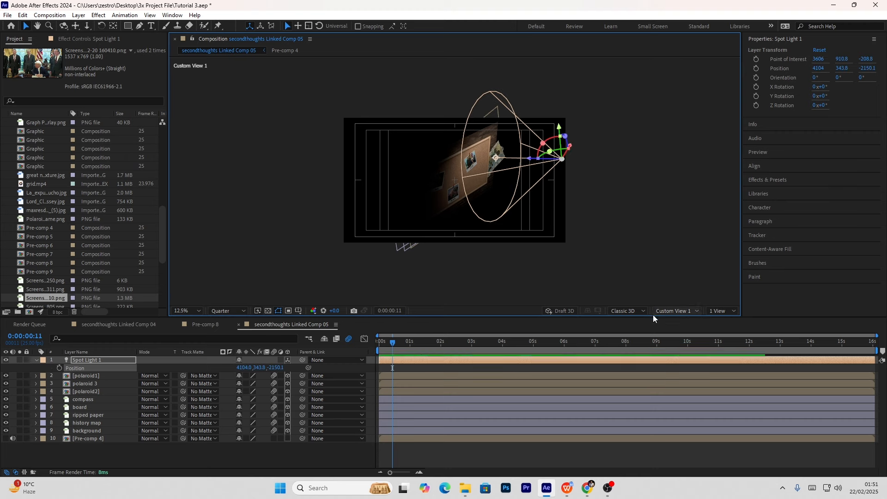
left_click(661, 310)
left_click(676, 321)
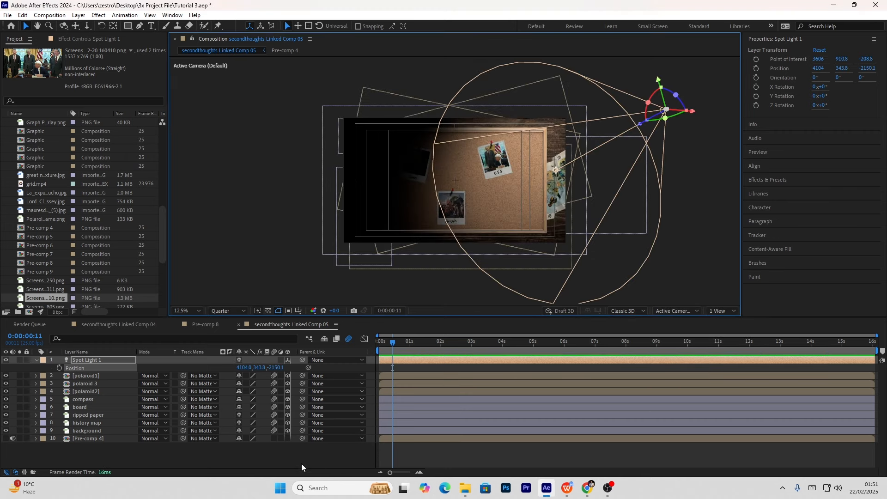
- Duplicate the spot light and move the copy above the left polaroid to position about 1559, 554
left_click(100, 360)
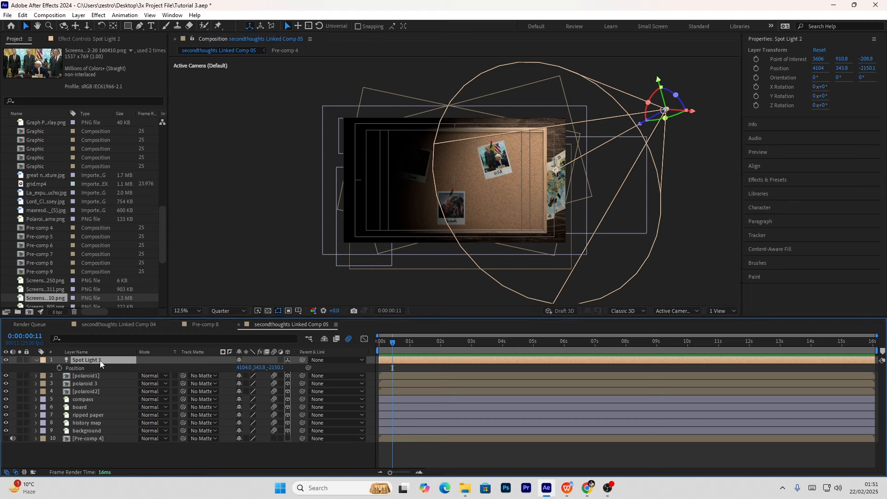
key("ctrl+d")
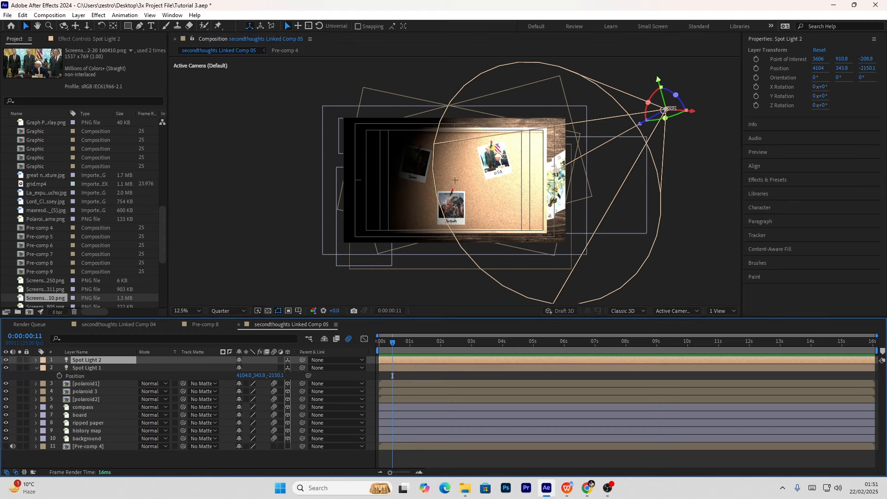
left_click_drag(664, 110, 418, 130)
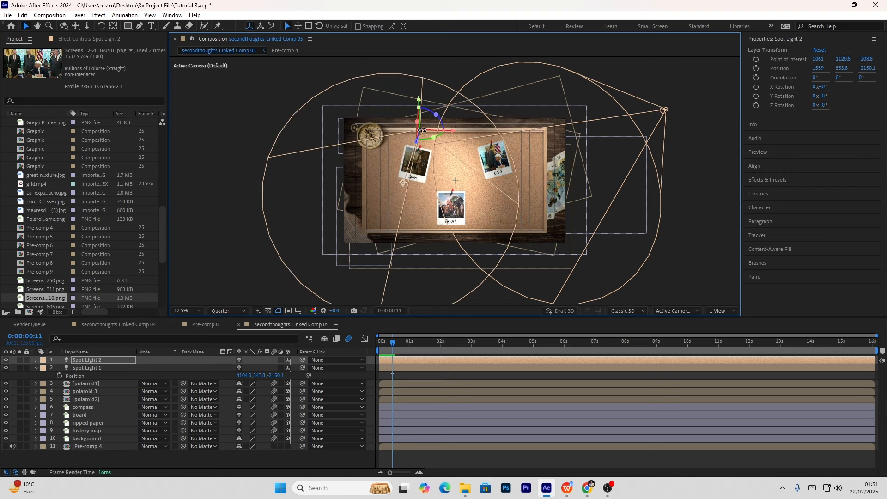
- In Custom View 1, set Spot Light 2's Y rotation to 31° and move it to about 302, 1196, -1534
left_click(669, 310)
left_click(683, 407)
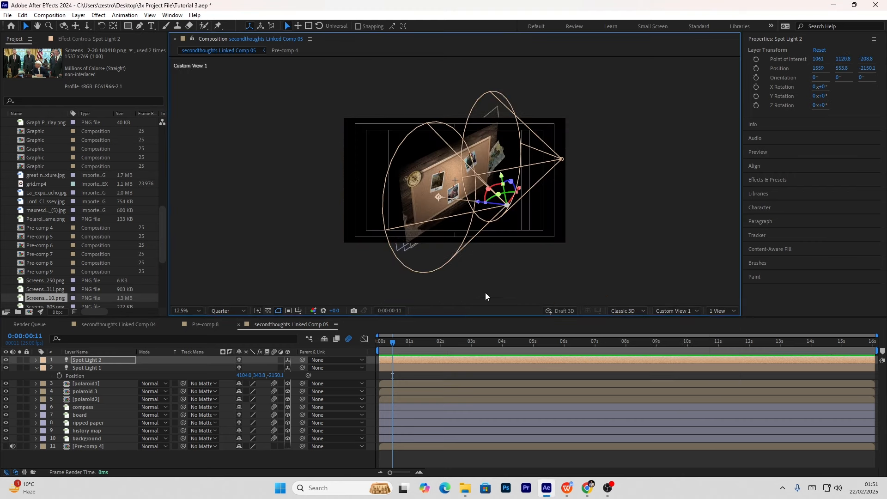
left_click(86, 363)
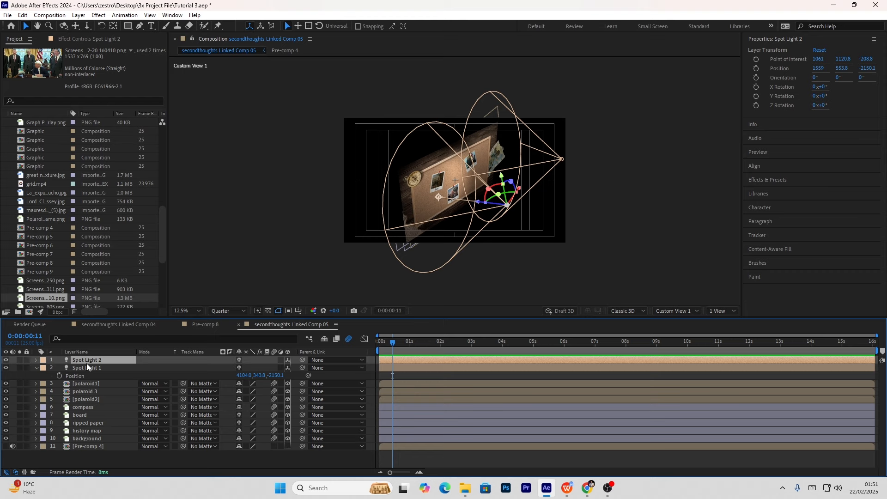
key("r")
left_click_drag(248, 384, 277, 385)
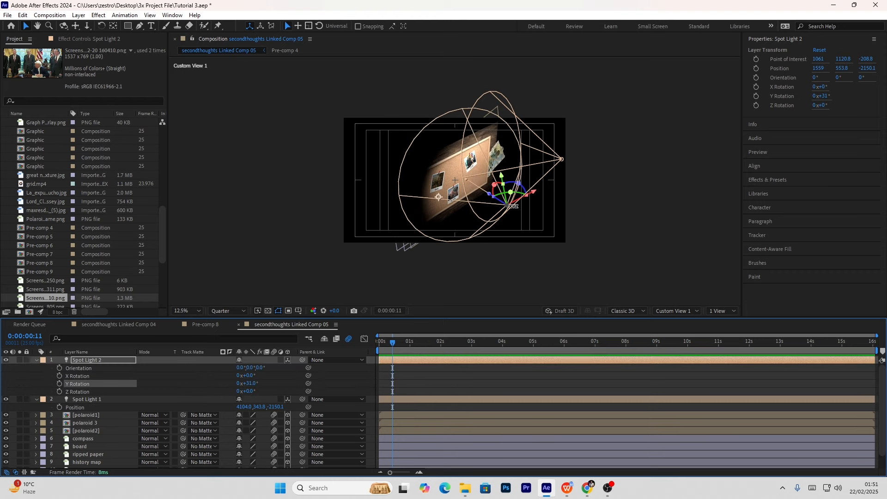
left_click_drag(512, 206, 458, 240)
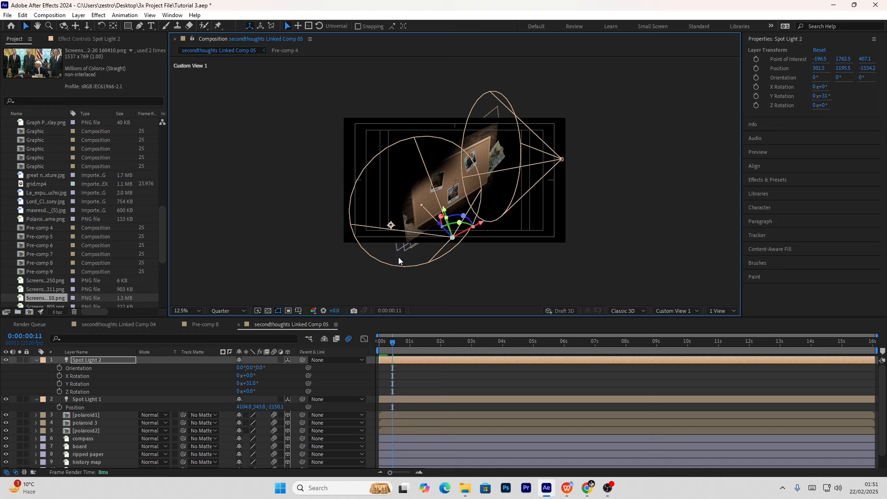
- Angle Spot Light 2 toward the board with an X rotation of 15° and a Y rotation of 40°
left_click(250, 385)
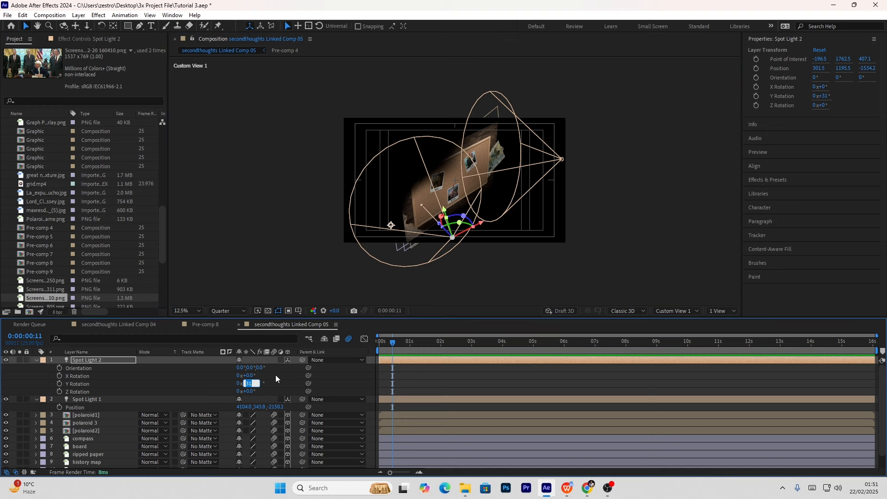
left_click(276, 376)
left_click_drag(249, 375, 252, 367)
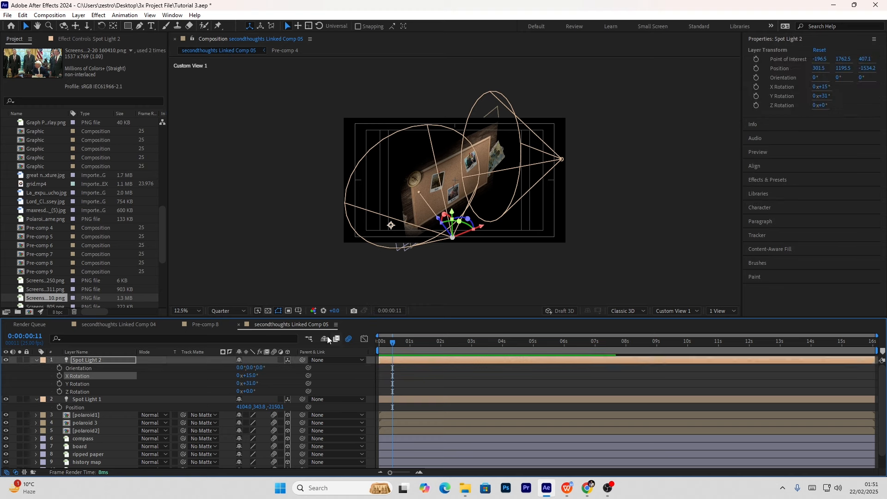
key("r")
key("r")
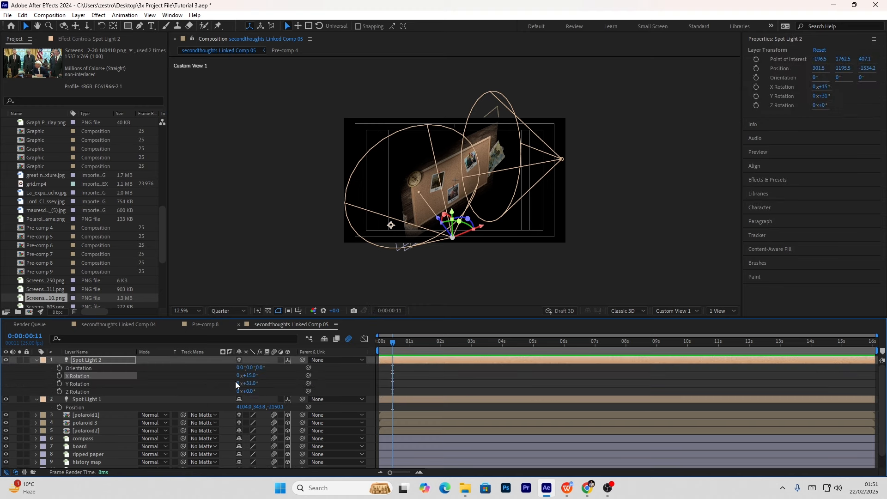
left_click_drag(251, 383, 255, 381)
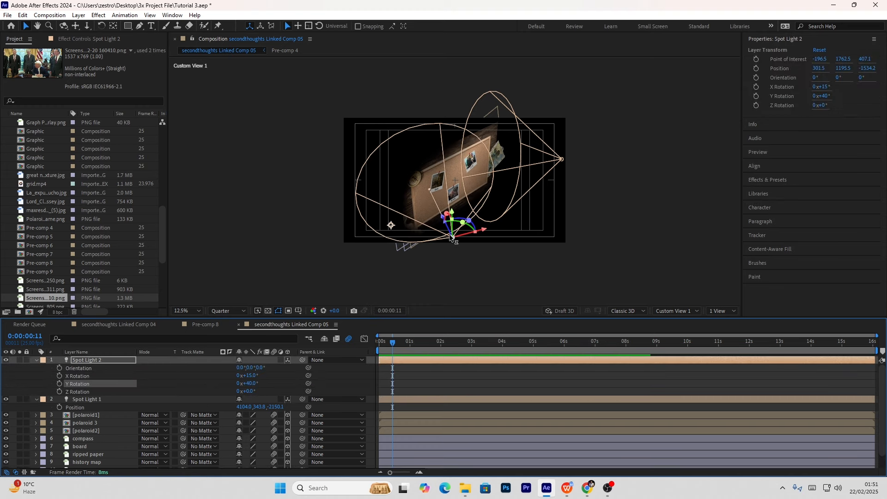
- Move Spot Light 2 beyond the board's left edge to about -171, 1188, -1622, finishing the placement in the Active Camera view
mouse_move(452, 237)
left_mouse_down()
mouse_move(443, 242)
mouse_move(455, 238)
left_mouse_up()
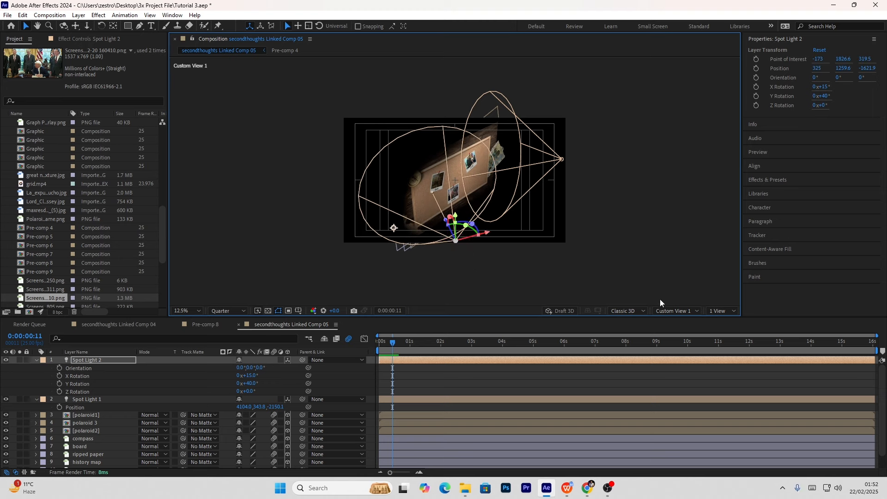
left_click(665, 310)
left_click(666, 322)
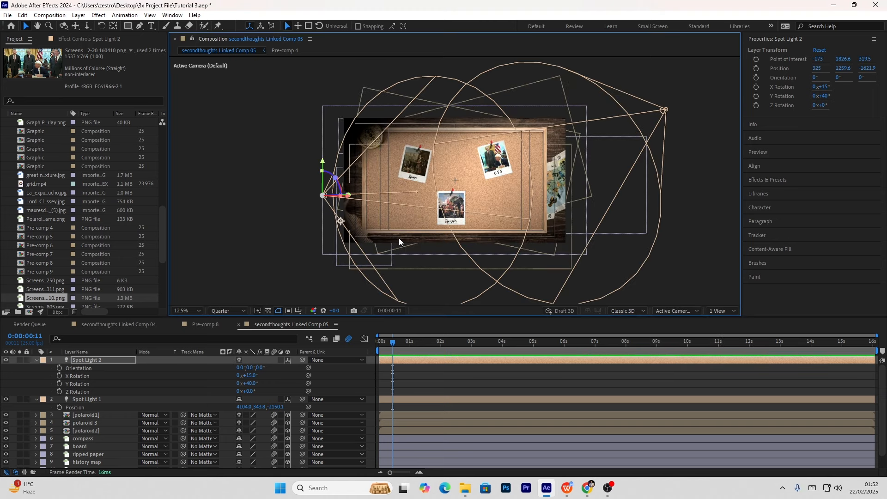
left_click(668, 268)
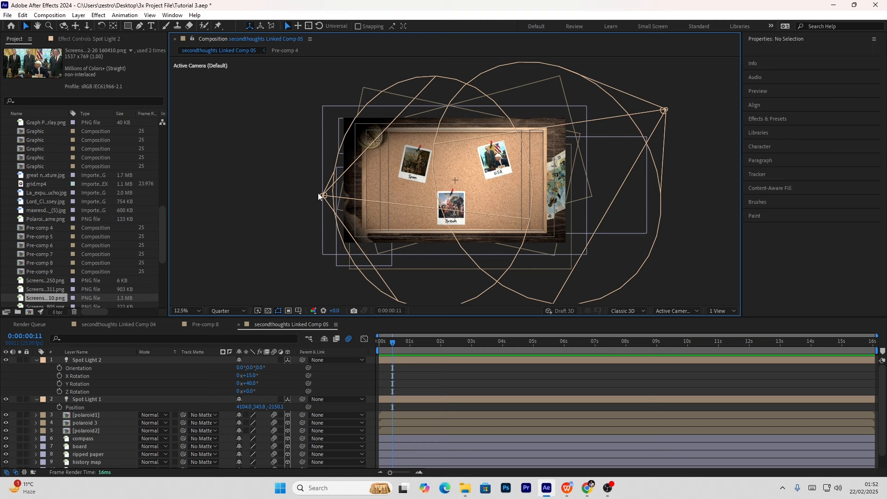
left_click(87, 362)
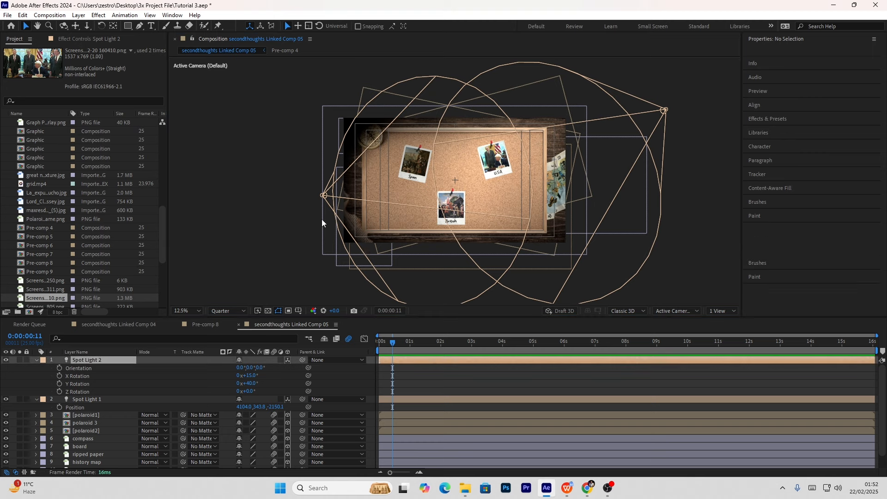
left_click_drag(325, 195, 284, 189)
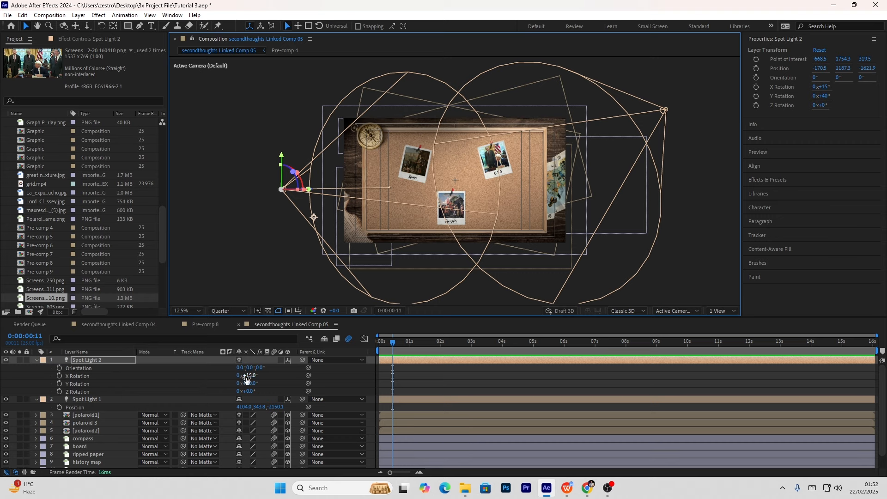
- Set Spot Light 2's X rotation to 13° and move the light slightly up and toward the board, to about X -14.6, Y 1137.2
left_click_drag(247, 380, 241, 374)
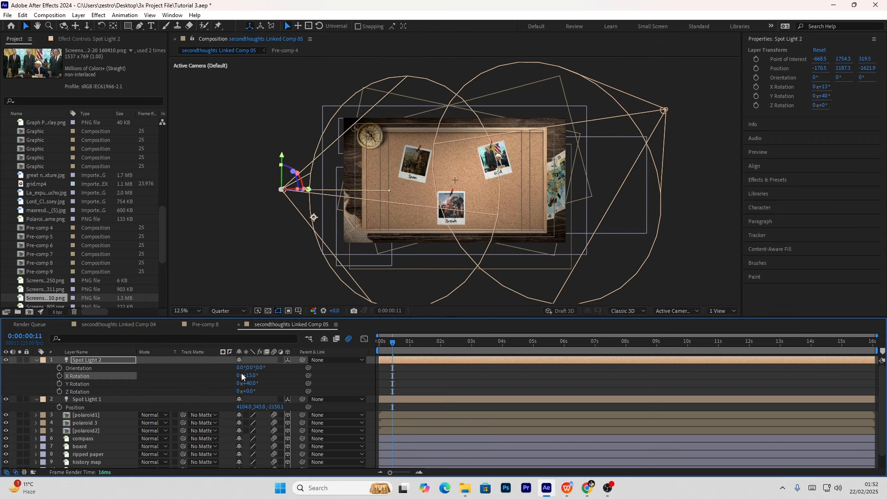
left_click(419, 277)
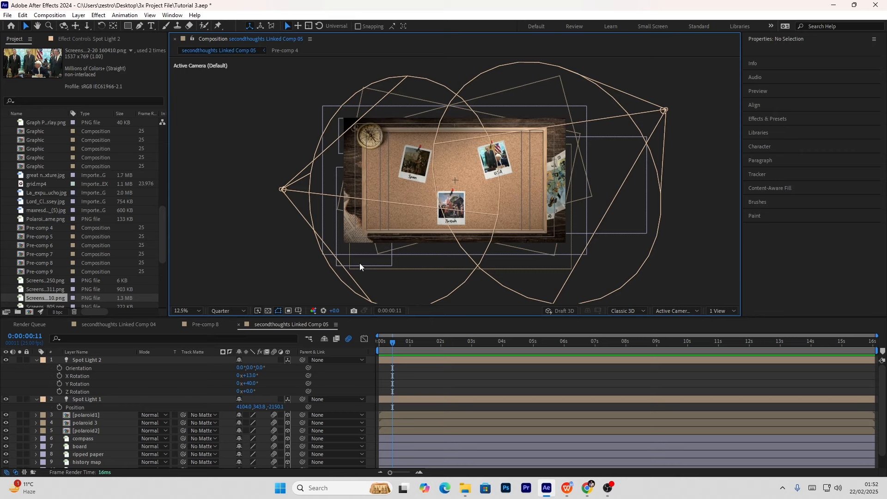
left_click(93, 361)
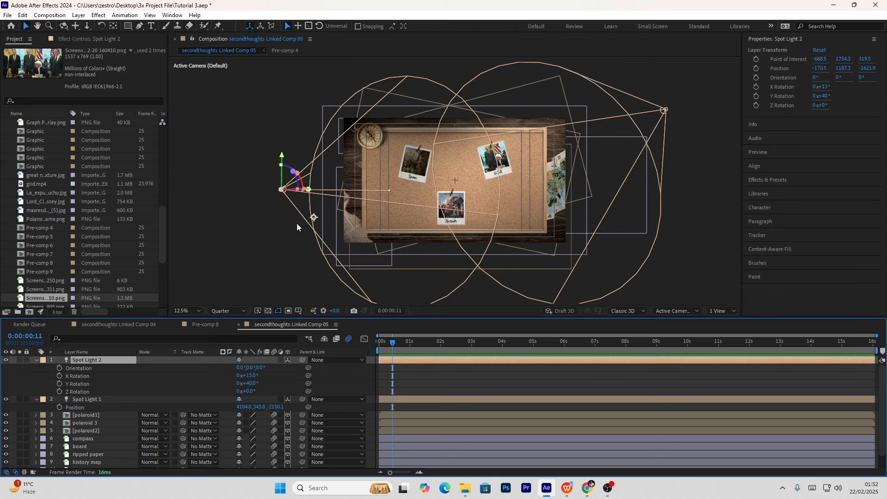
mouse_move(287, 191)
left_mouse_down()
mouse_move(305, 193)
mouse_move(259, 199)
mouse_move(275, 202)
mouse_move(296, 187)
left_mouse_up()
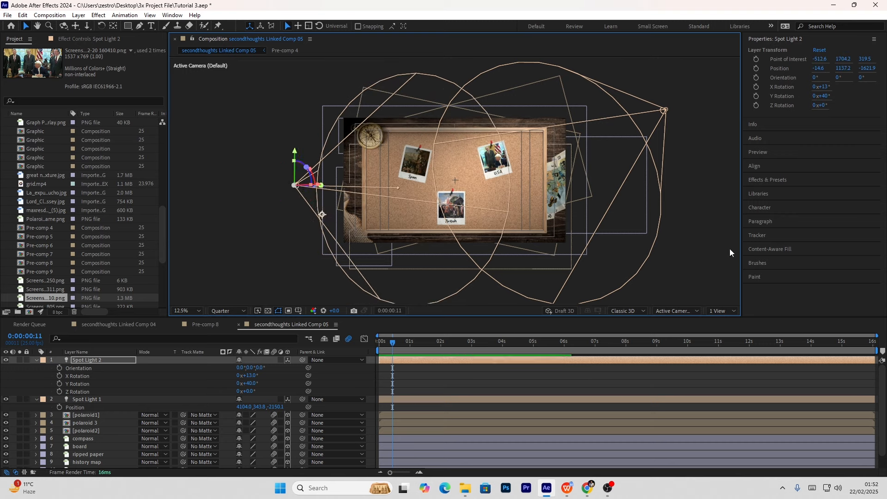
left_click(671, 249)
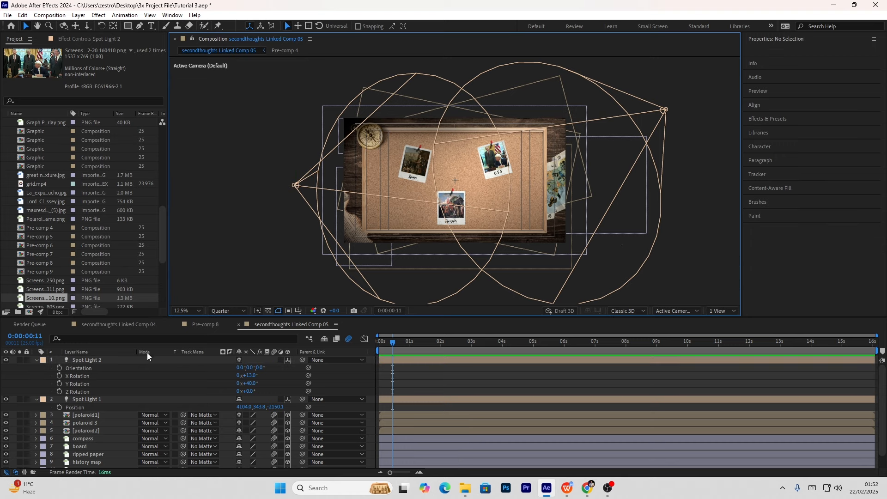
left_click(37, 360)
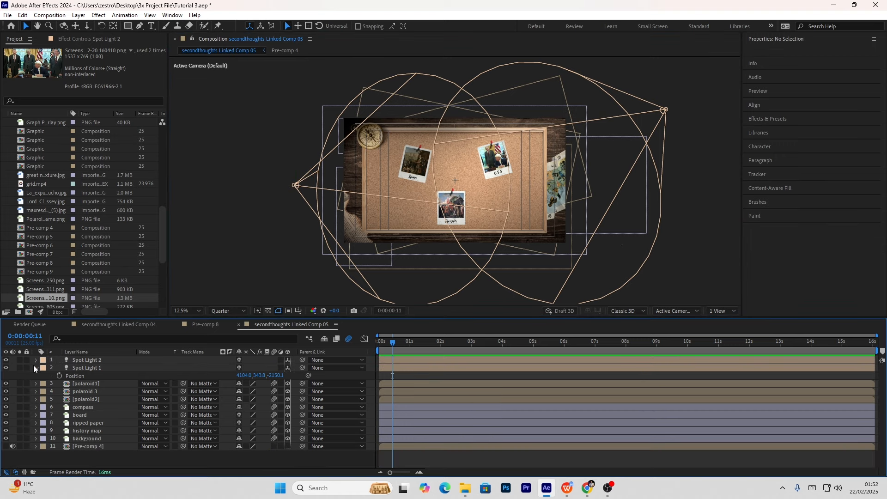
left_click(36, 368)
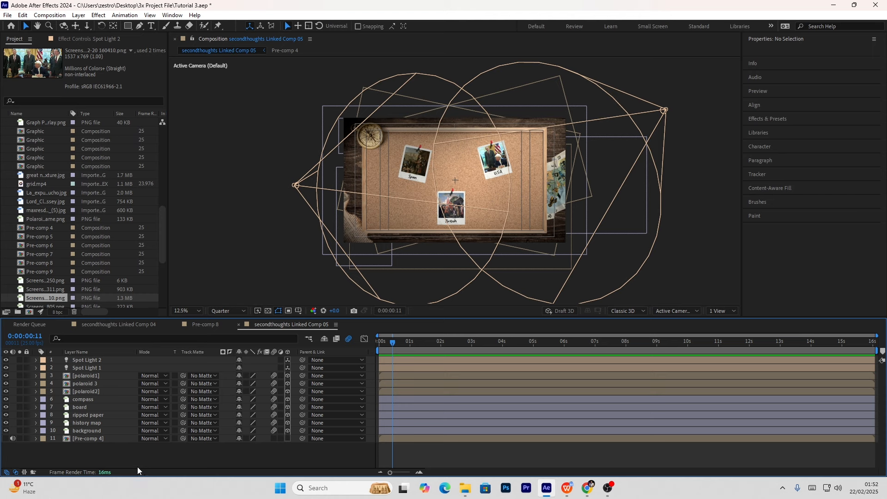
- Go to the composition's start and compare the board's lighting with Spot Light 1 and Spot Light 2 toggled off and on
left_click_drag(425, 338, 388, 388)
key("Home")
left_click(6, 360)
left_click(6, 360)
left_click(6, 360)
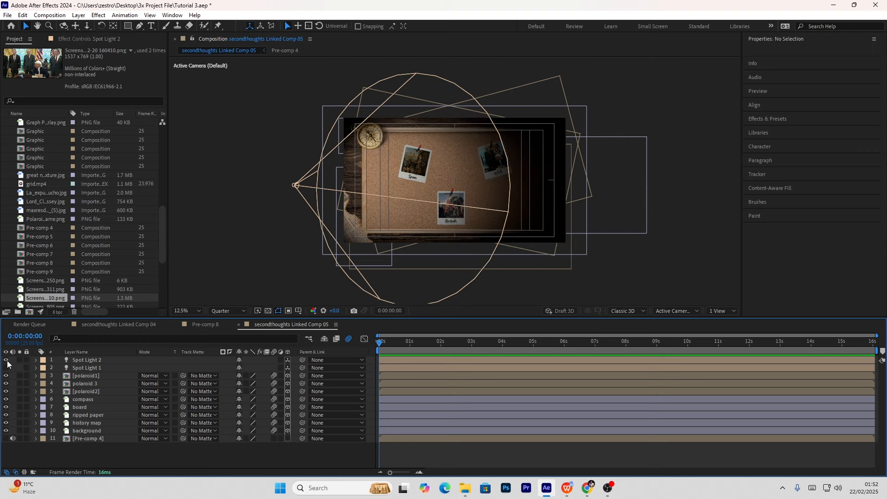
left_click(7, 362)
left_click(6, 360)
left_click(6, 368)
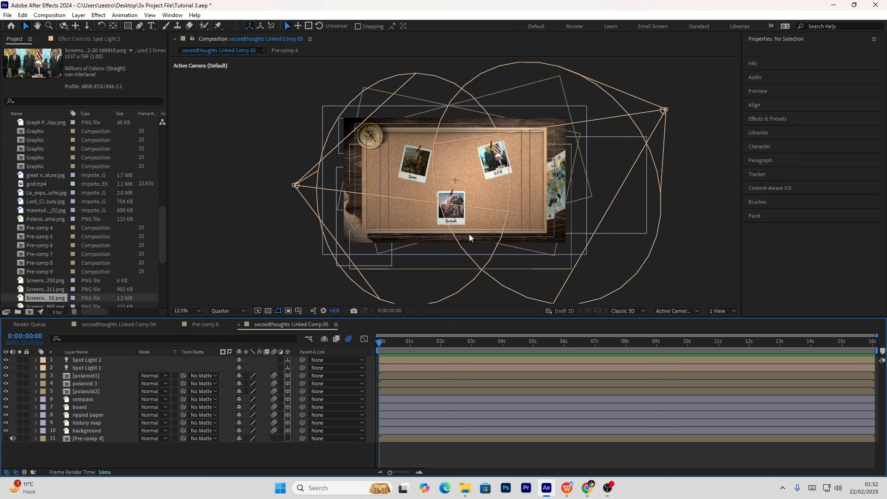
- Bring Spot Light 1 closer to the board by changing its Z position to -1540.1
left_click(90, 367)
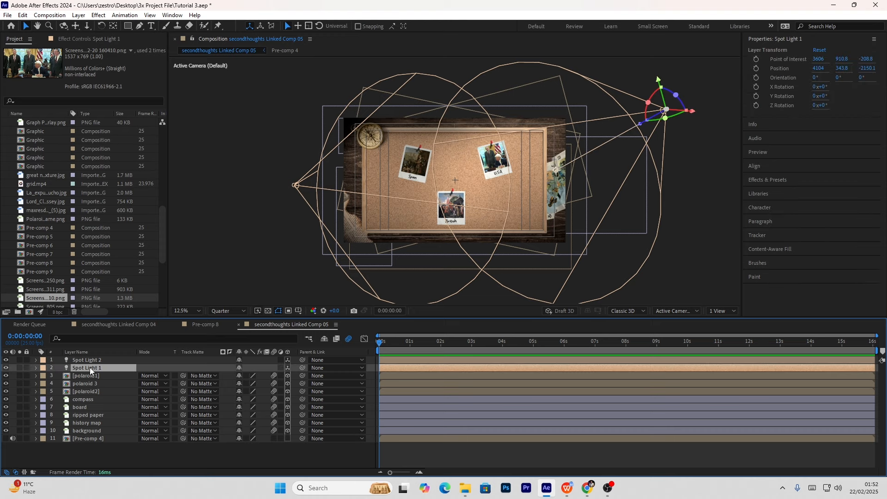
key("p")
left_click_drag(276, 375, 346, 390)
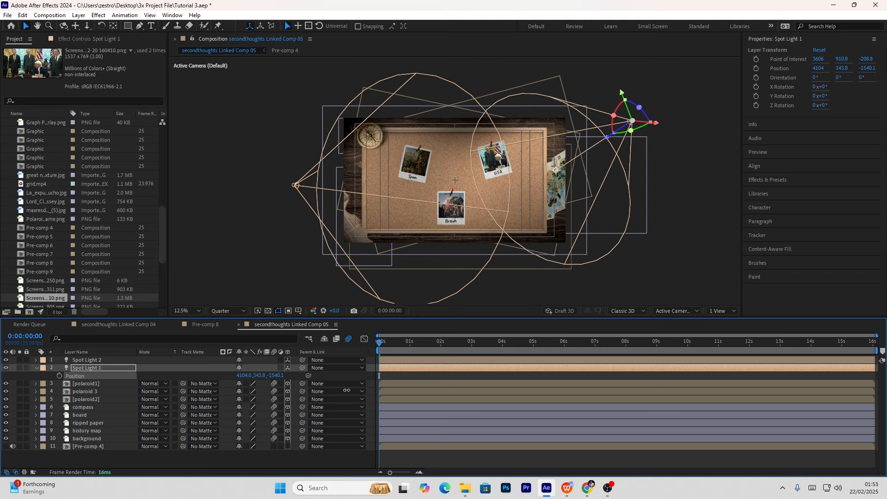
left_click(530, 279)
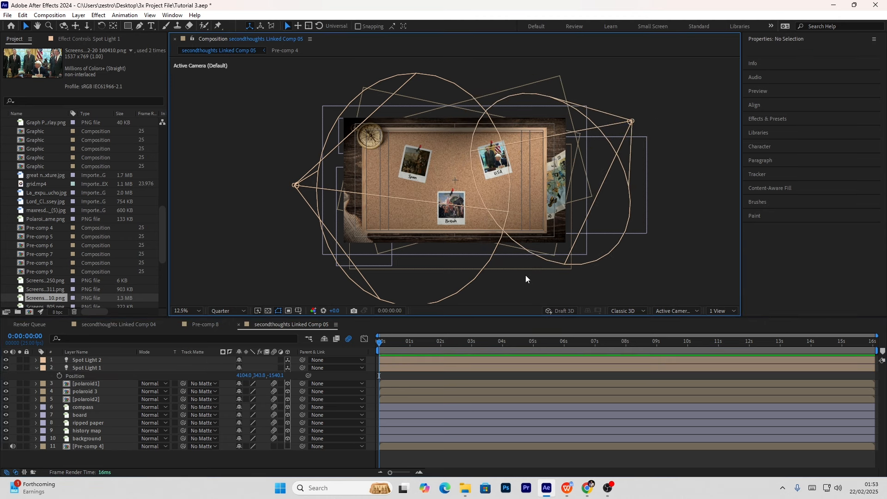
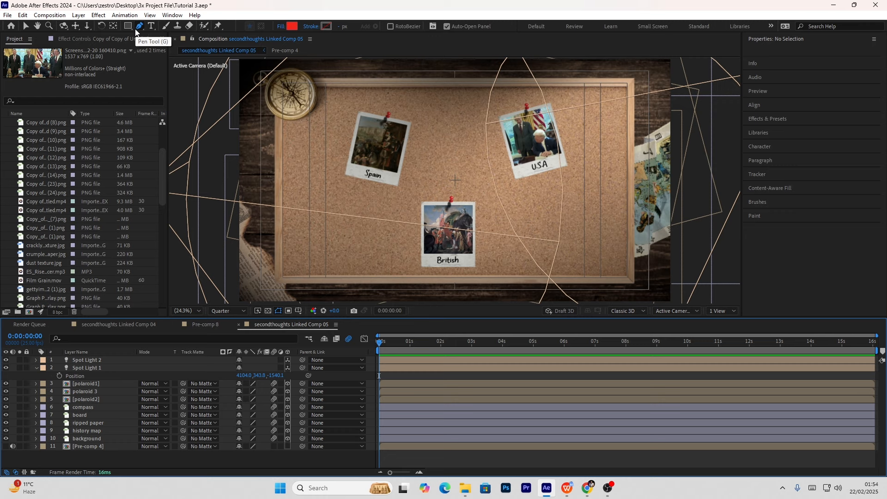
- Draw a closed triangle with the Pen tool connecting the pins of the Spain, USA and British polaroids
left_click(386, 123)
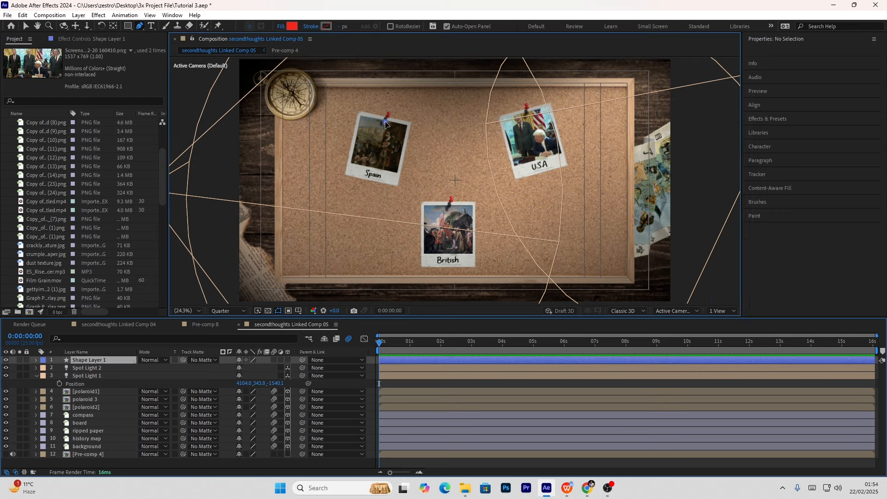
left_click(527, 120)
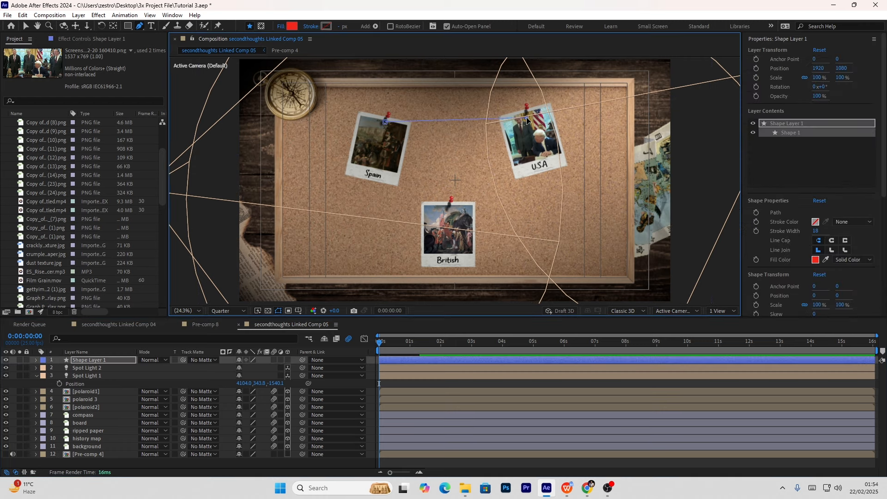
left_click(451, 213)
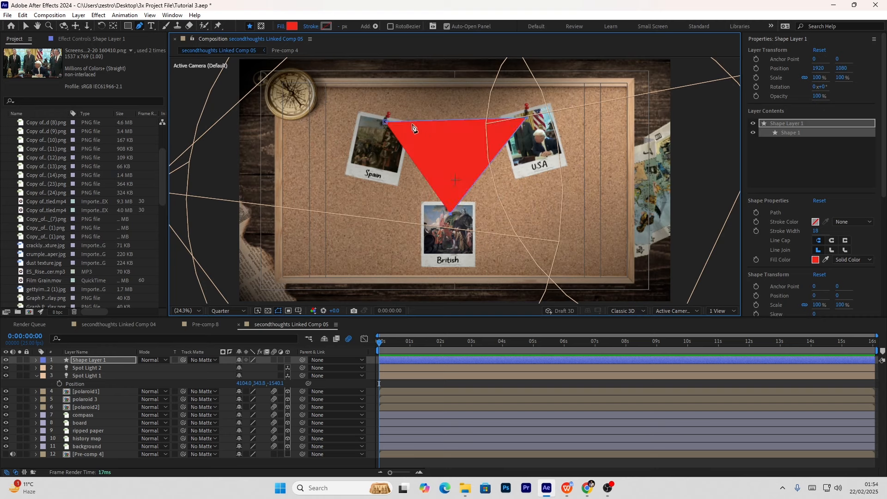
left_click(385, 123)
- Remove the triangle's fill and set its stroke color to pure red (FF0000)
left_click(281, 27)
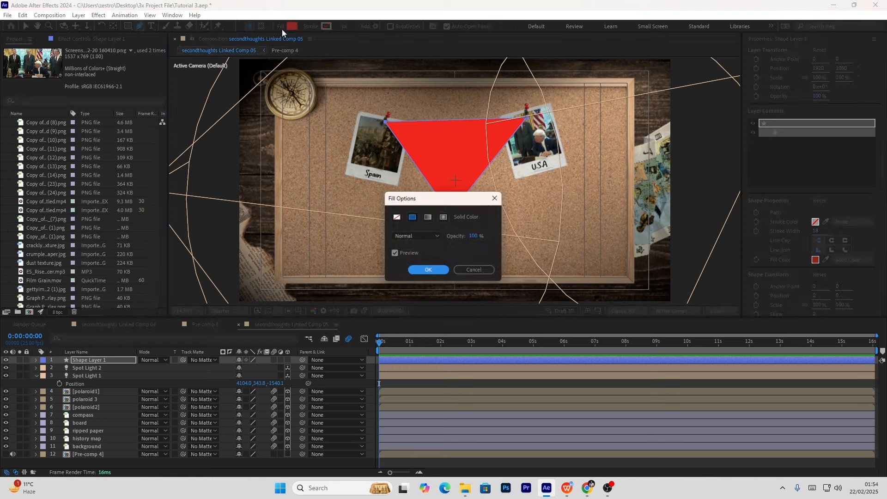
left_click(396, 217)
left_click(428, 270)
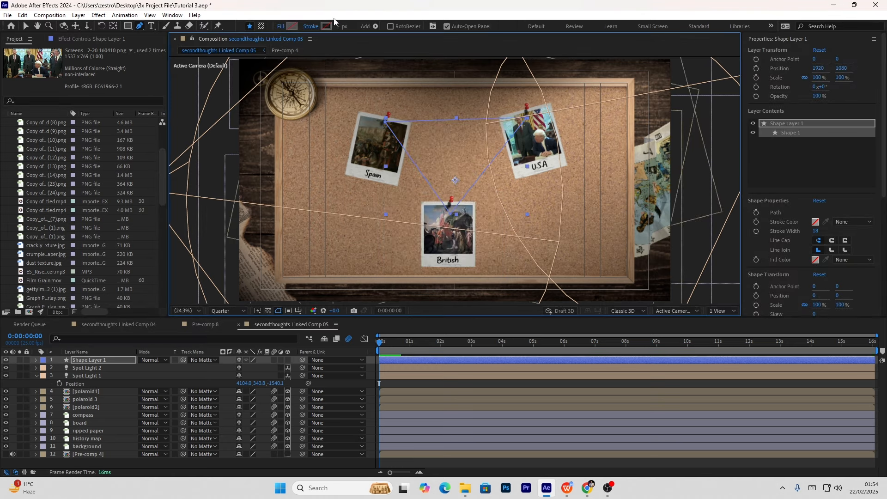
left_click(327, 25)
left_click(726, 343)
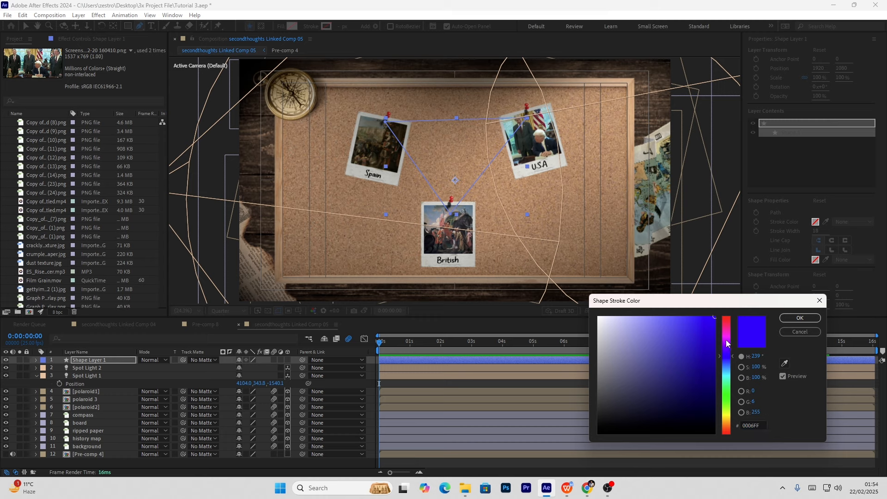
left_click_drag(726, 343, 726, 318)
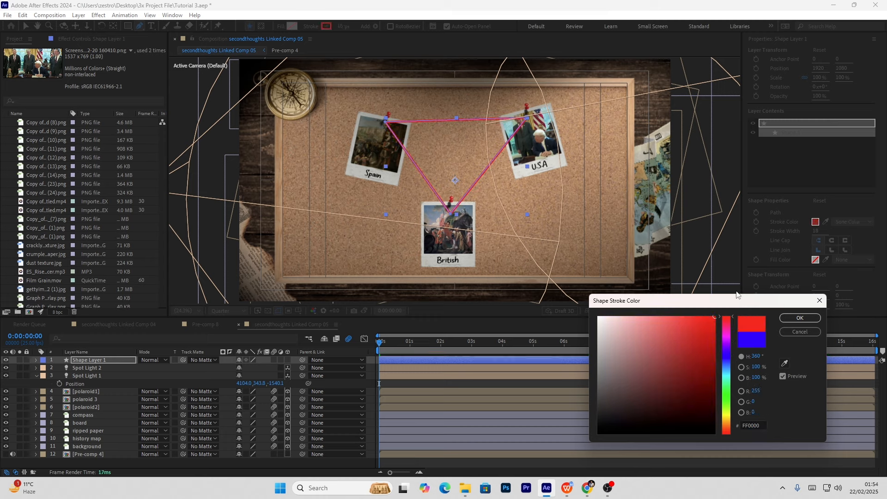
left_click(800, 319)
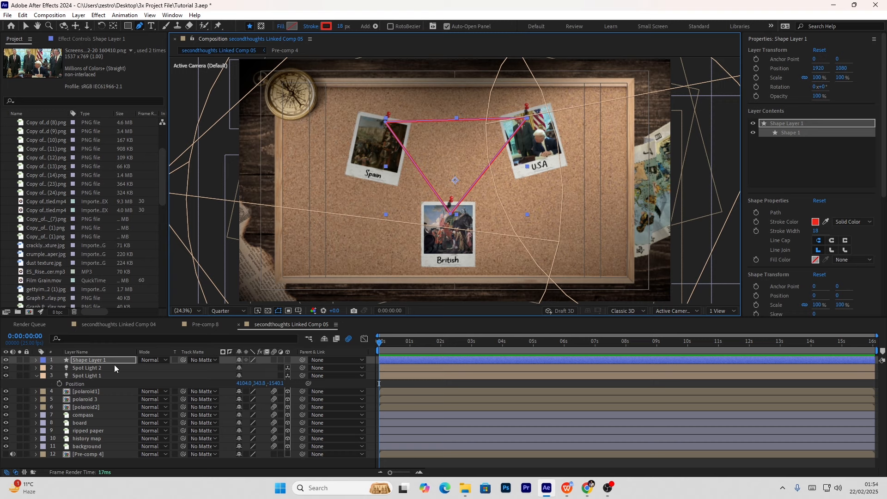
- Place the triangle's shape layer between polaroid2 and compass, make it a 3D layer and set its blending mode to Multiply
left_click_drag(107, 359, 95, 411)
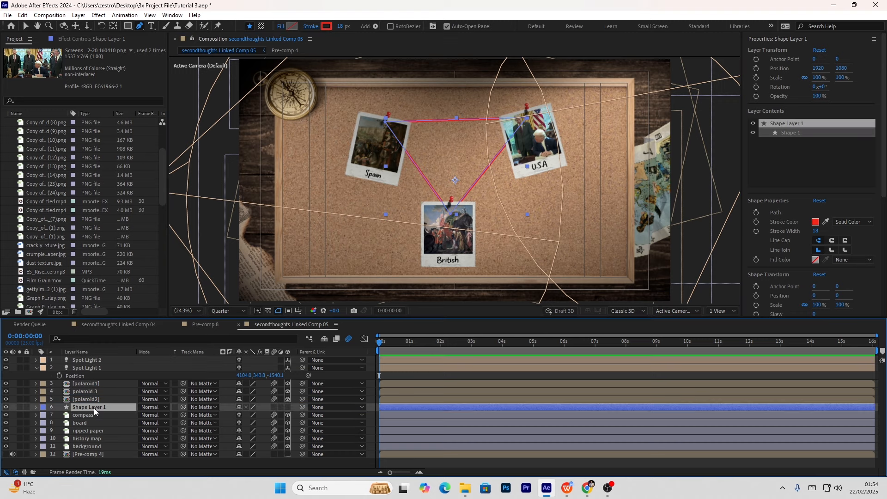
left_click(288, 407)
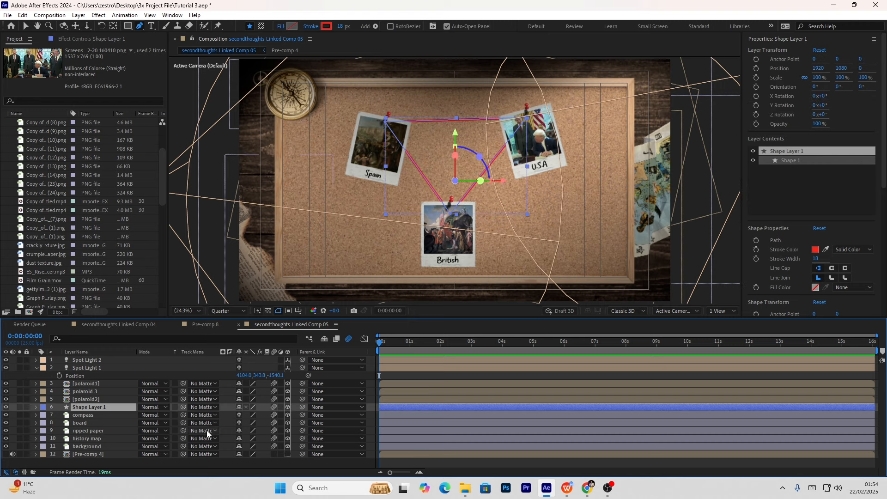
left_click(154, 406)
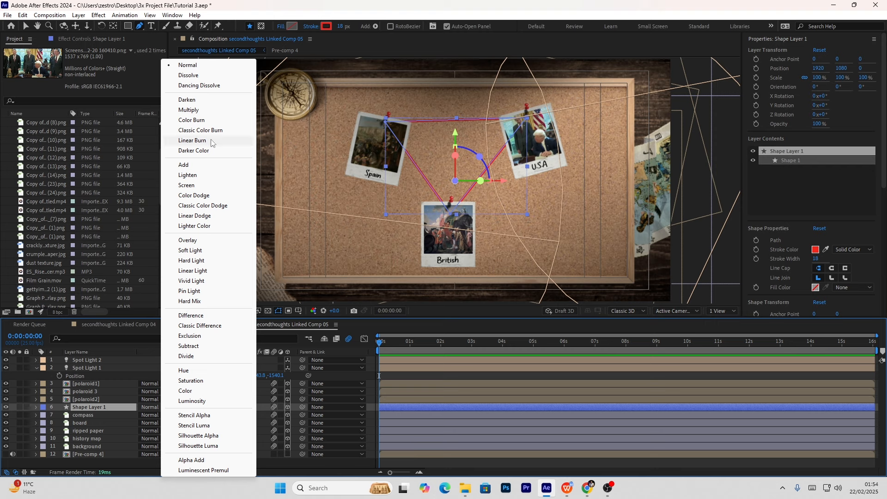
left_click(189, 110)
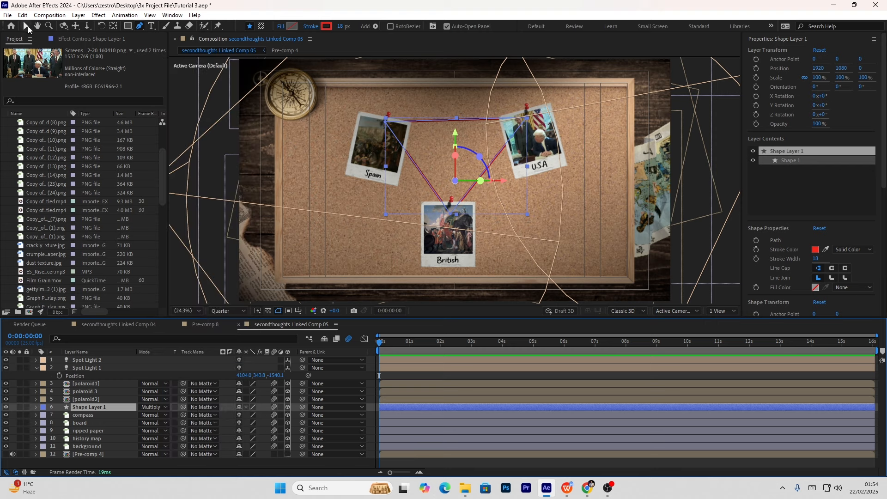
left_click(26, 26)
left_click(594, 211)
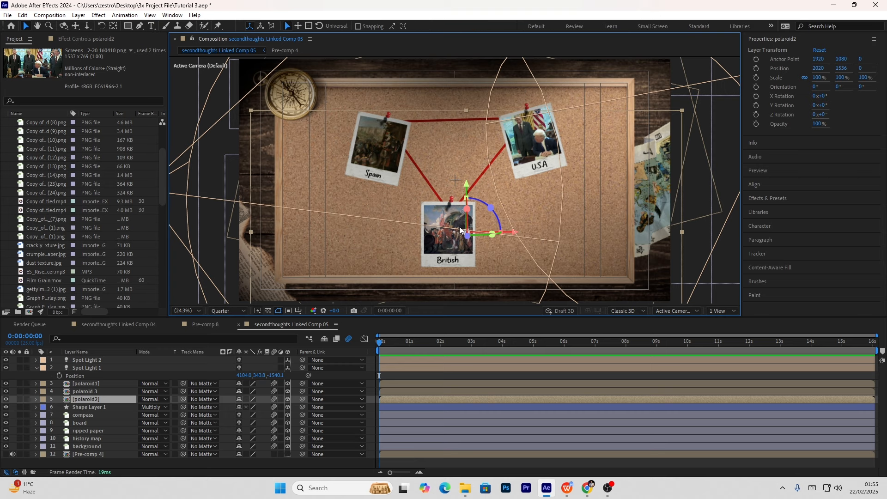
scroll(494, 186, "down", 2)
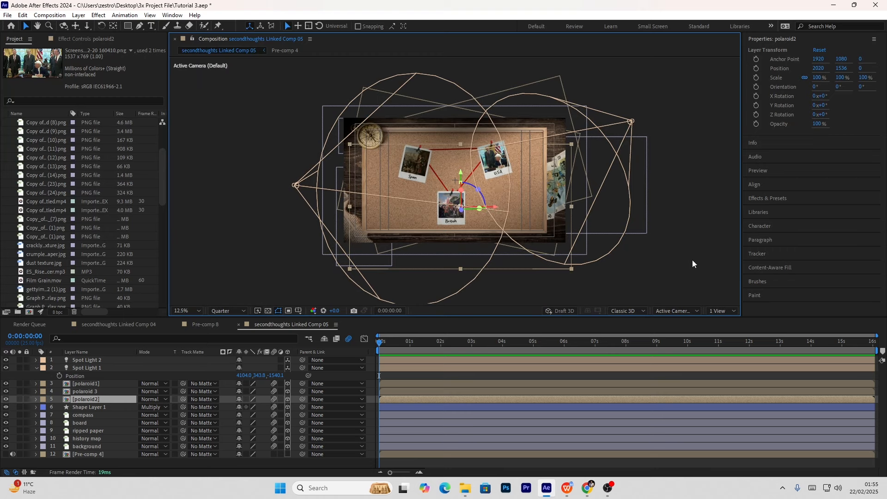
left_click(622, 253)
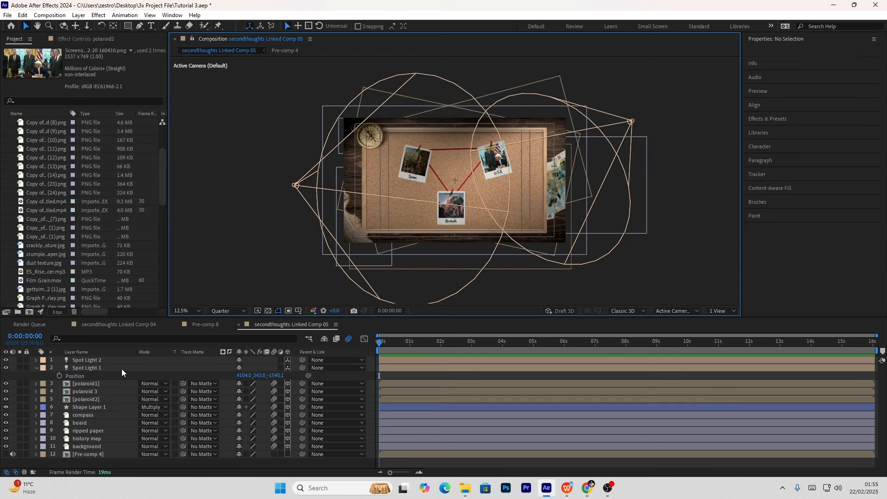
left_click(36, 369)
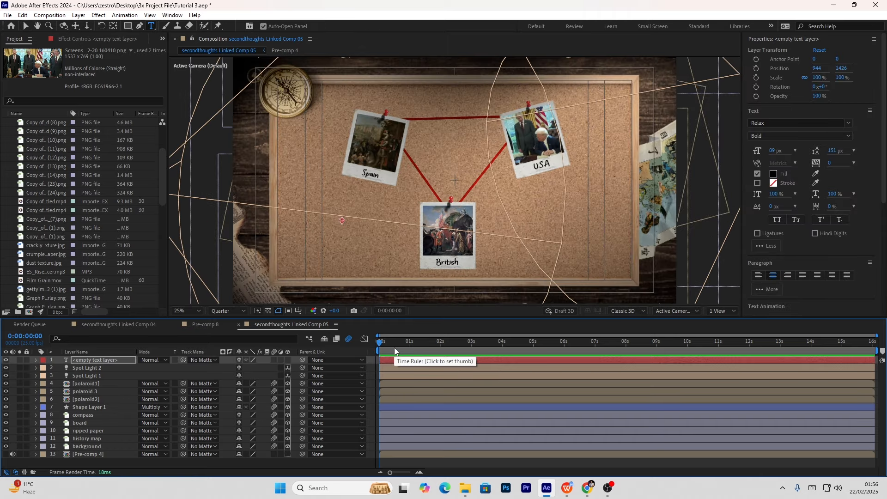
- Enter "Spain spent its silver on military campaigns it couldn't afford." in the empty text layer
key("space")
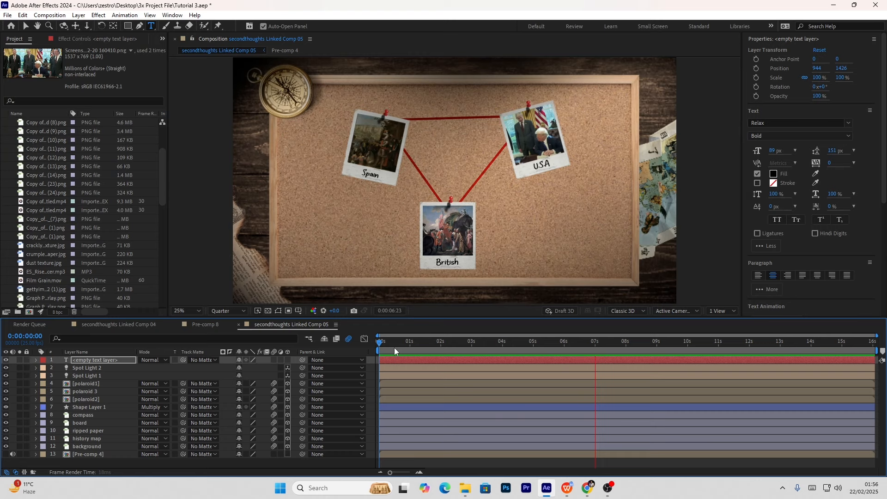
key("space")
key("Home")
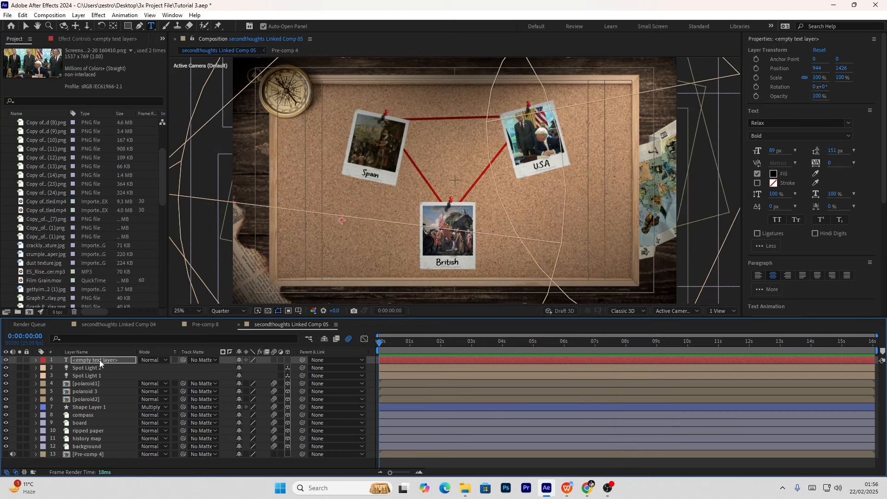
type("Spain spent its silver on military campaigns it couldn't afford.")
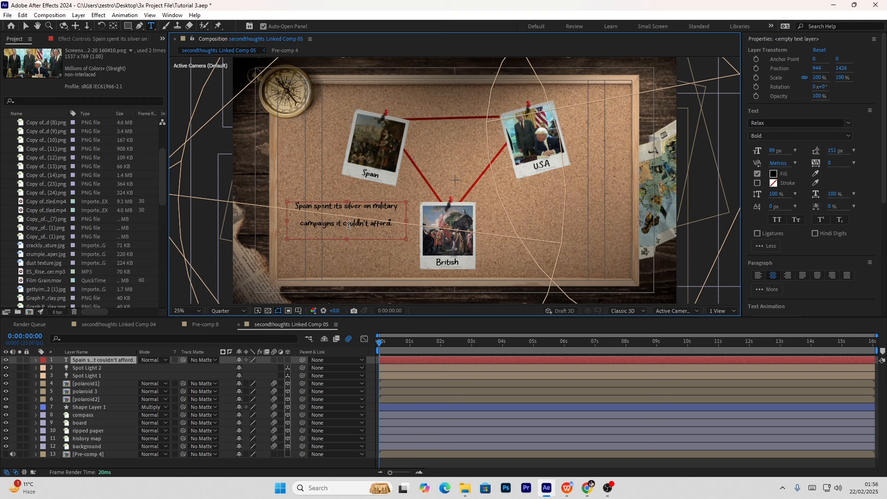
- Set the whole caption in Neue Haas Grotesk Display Pro 65 Medium with a white fill (FFFFFF)
key("ctrl+a")
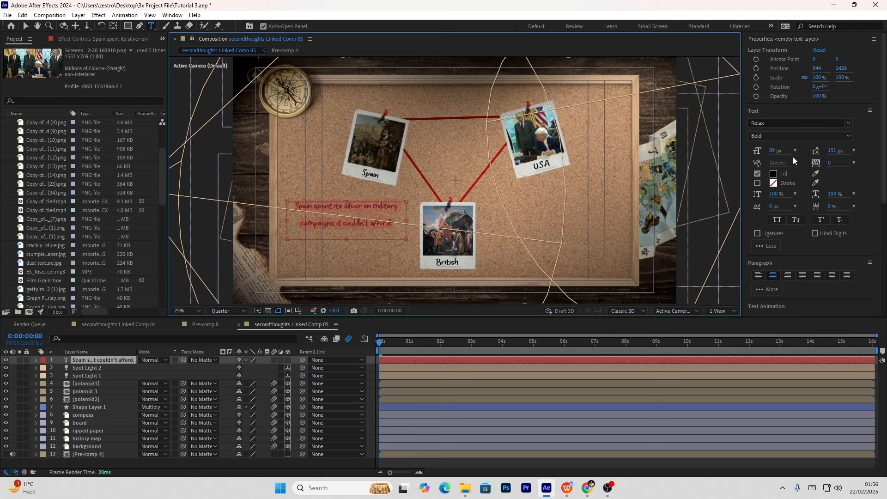
left_click(774, 175)
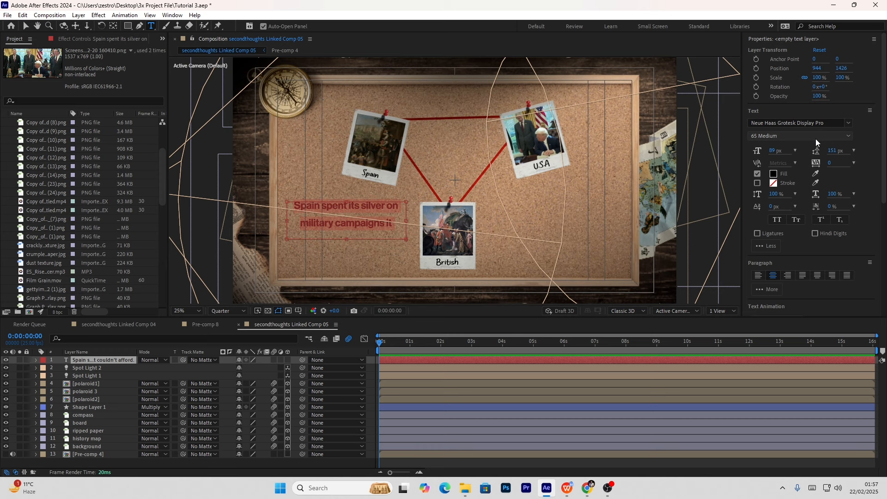
left_click(774, 176)
type("ffffff")
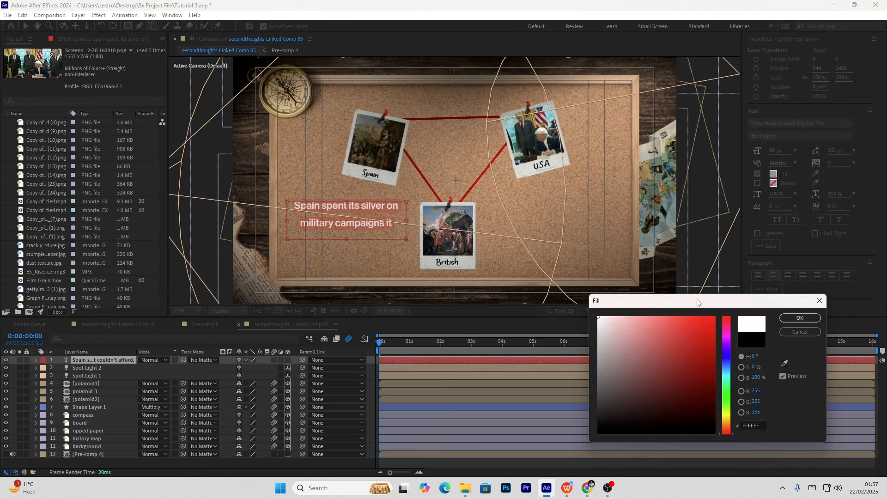
left_click(799, 318)
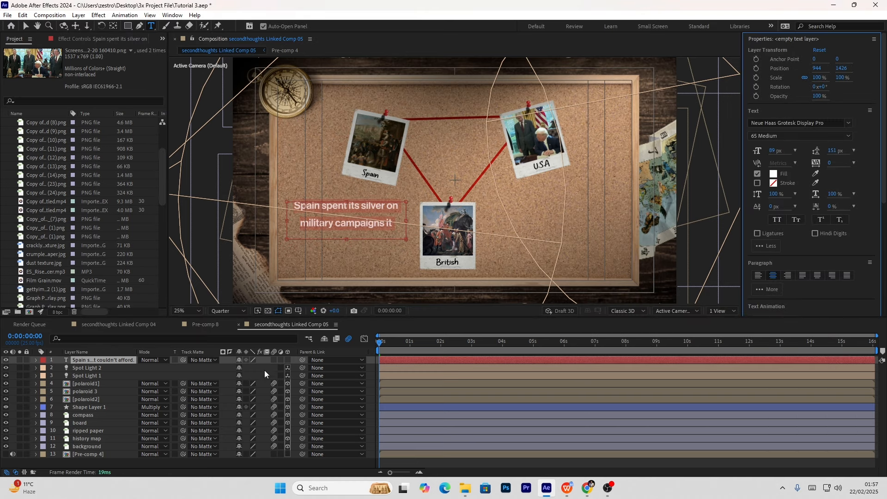
- Make the caption a 3D layer with motion blur and set the leading of all its text to 79 px
left_click(287, 360)
left_click(275, 360)
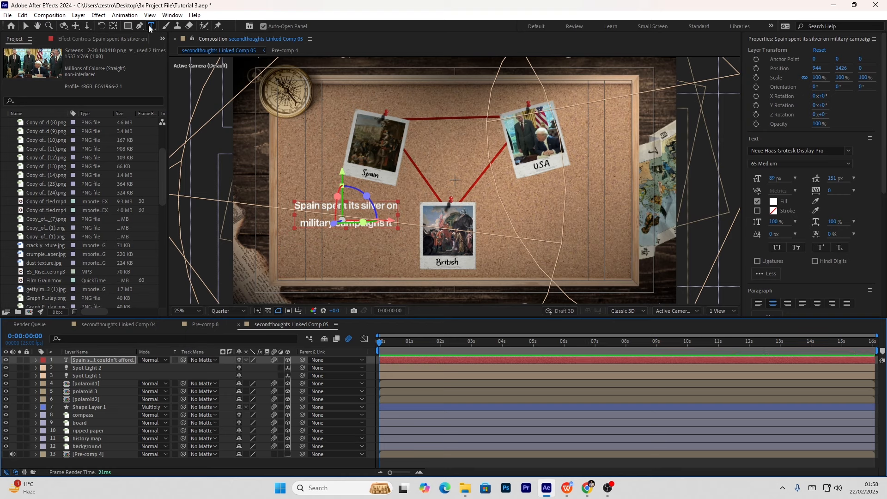
left_click(311, 217)
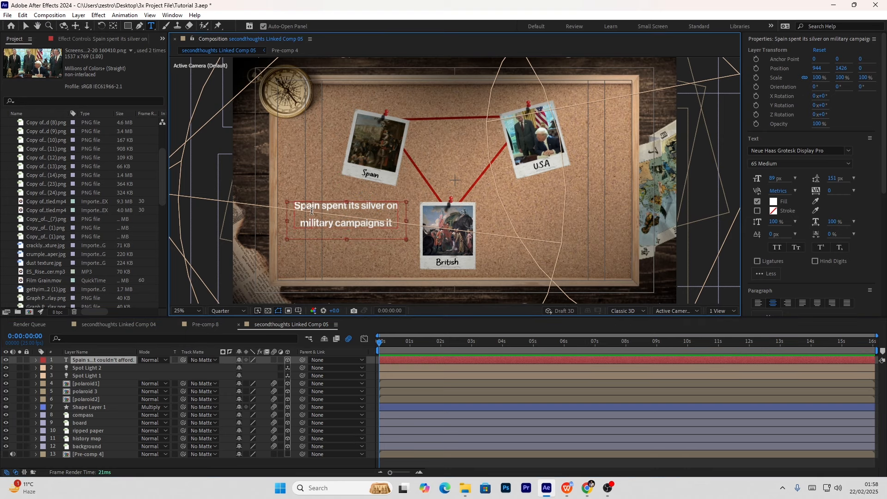
key("ctrl+a")
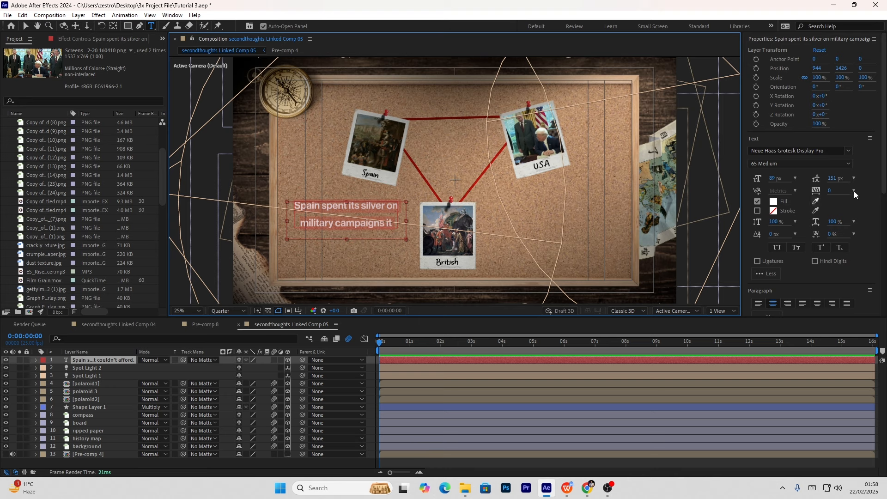
left_click_drag(841, 181, 802, 175)
left_click(384, 234)
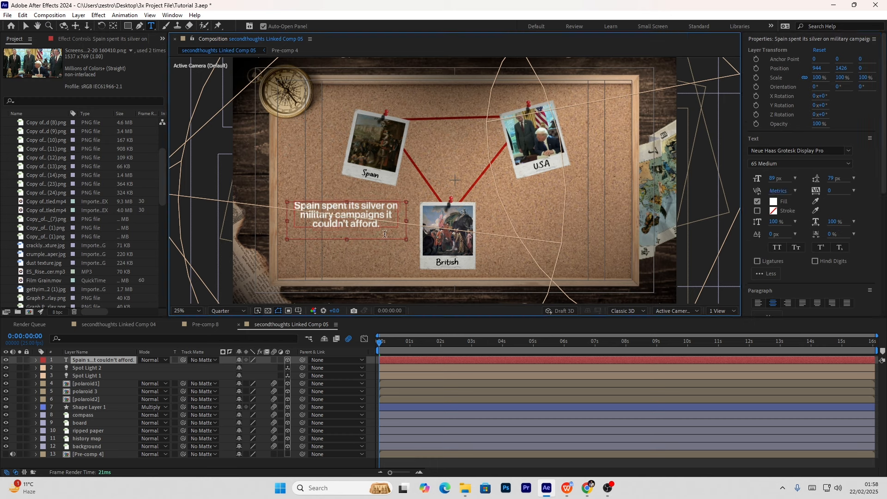
- Enlarge the caption's last line, "couldn't afford.", to 119 px with a leading of 102 px
left_click_drag(382, 225, 304, 225)
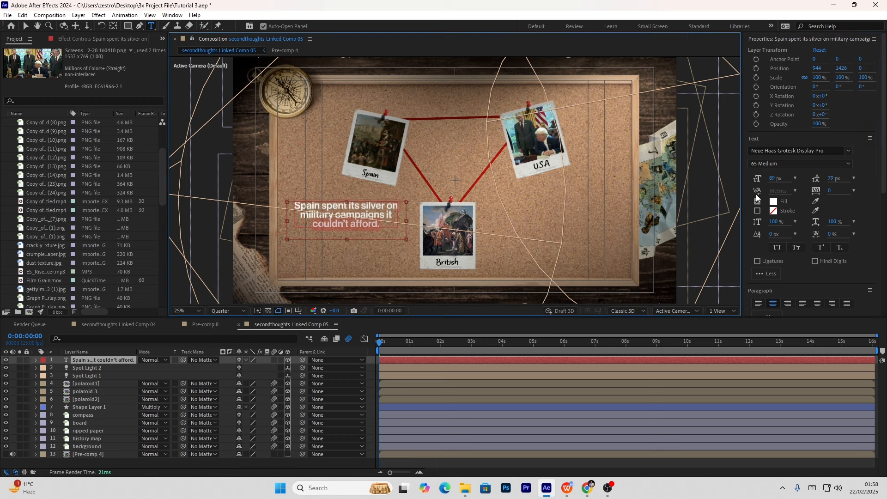
left_click_drag(775, 181, 844, 178)
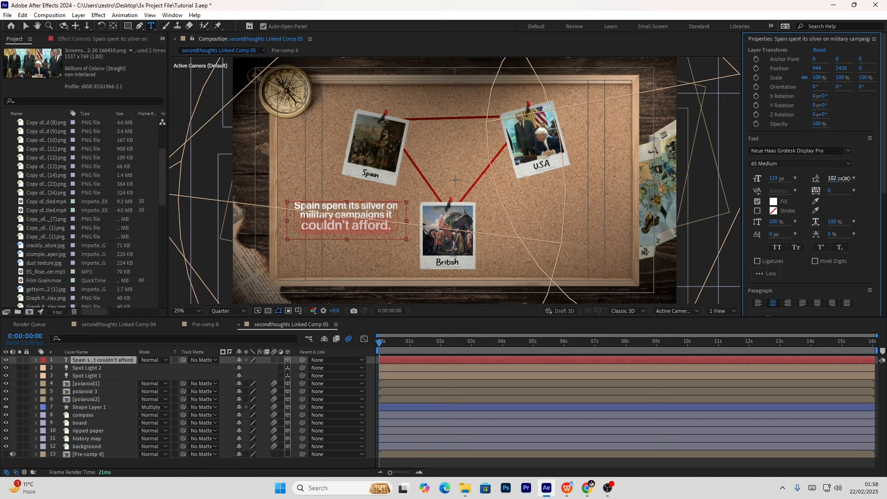
left_click(320, 216)
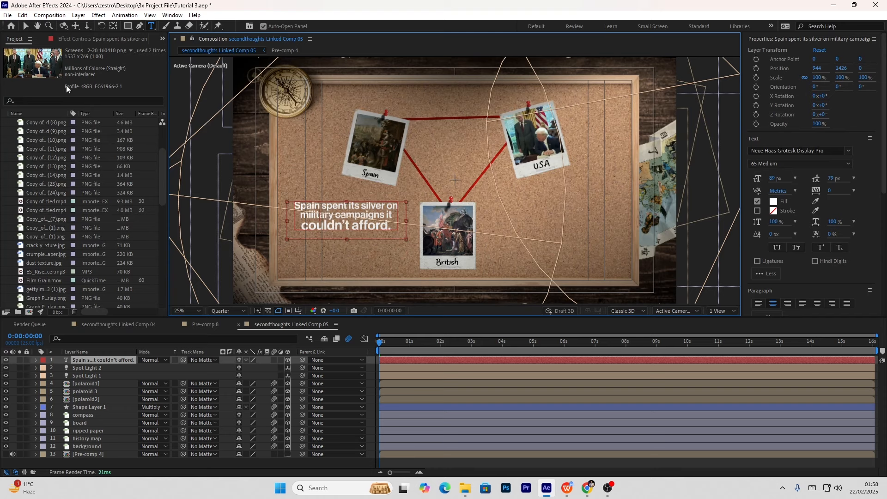
- Left-align the caption's paragraph and move the layer slightly right and down to about 1020, 1438
left_click(28, 27)
double_click(301, 212)
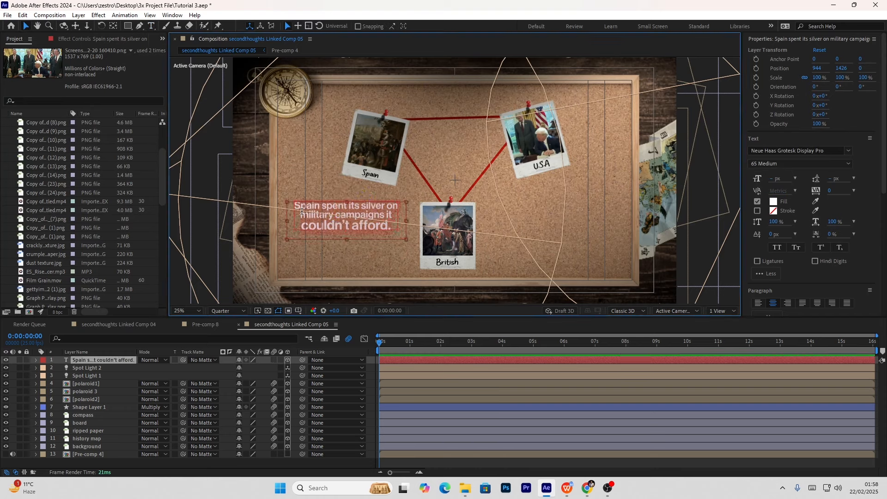
left_click(758, 303)
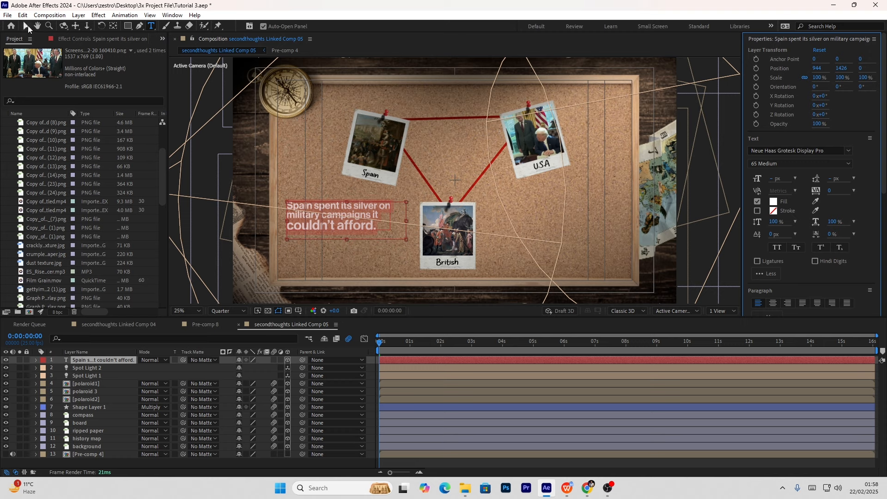
left_click(27, 26)
left_click_drag(302, 209, 311, 210)
- Try the Multiply blending mode on the caption layer and return it to Normal
left_click(160, 359)
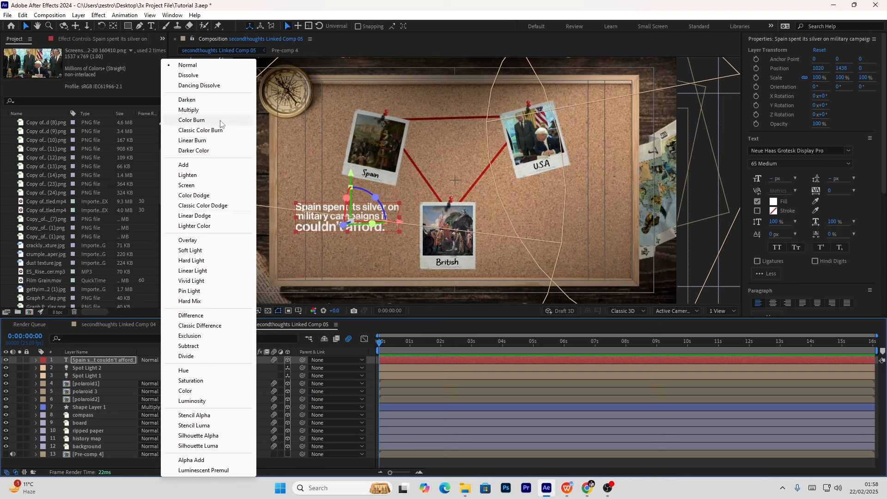
left_click(199, 110)
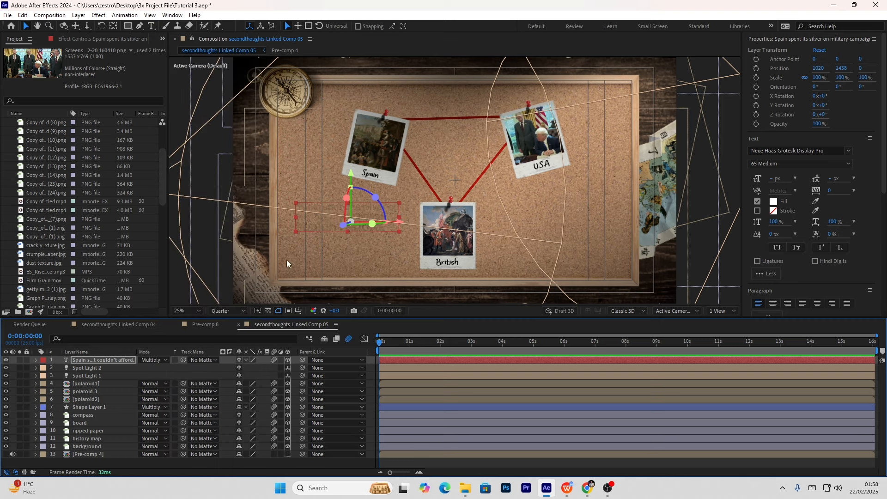
left_click(165, 360)
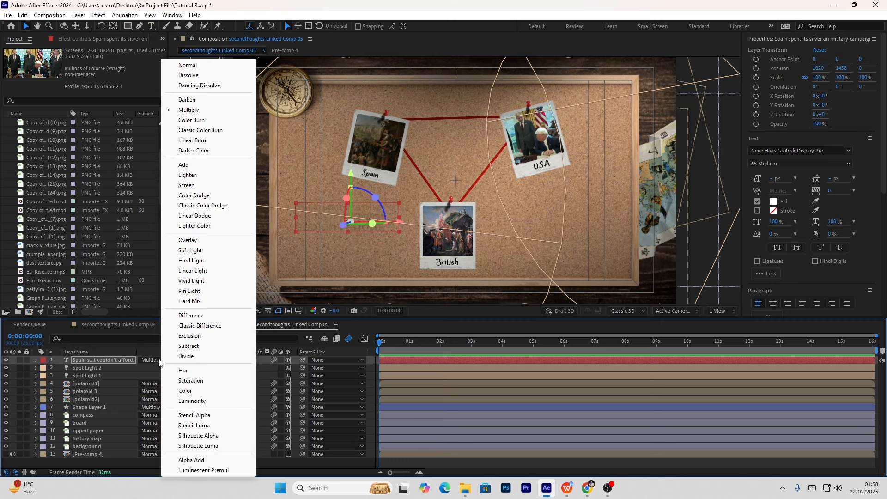
left_click(196, 66)
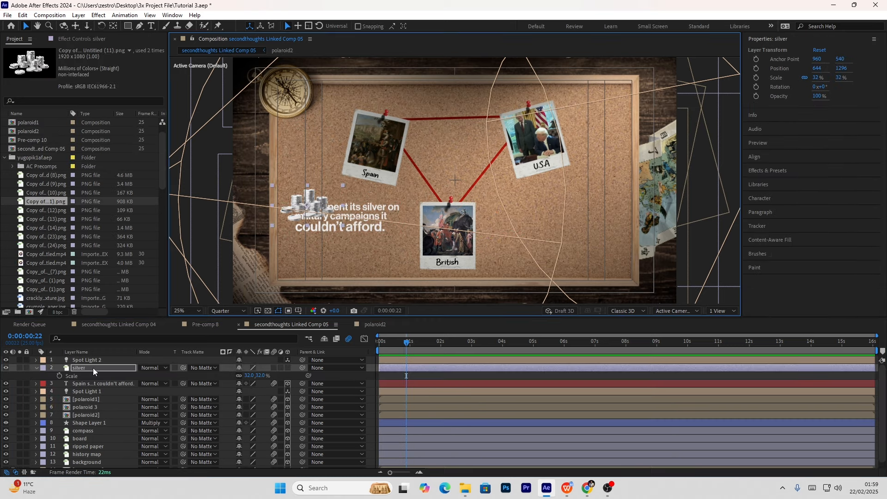
- Place the silver layer beneath the caption layer, scale it to 19%, and arrange both so the coins sit at the caption's upper-left corner
left_click_drag(92, 368, 92, 386)
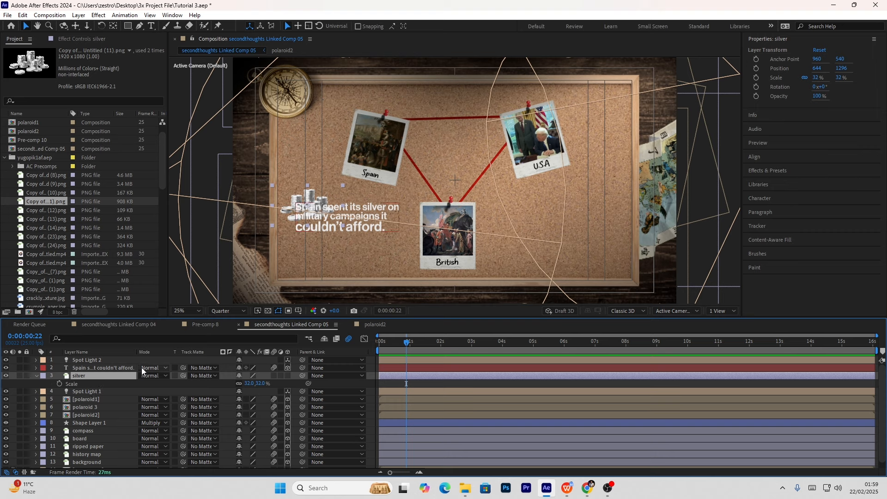
left_click_drag(250, 384, 244, 384)
left_click_drag(308, 206, 301, 195)
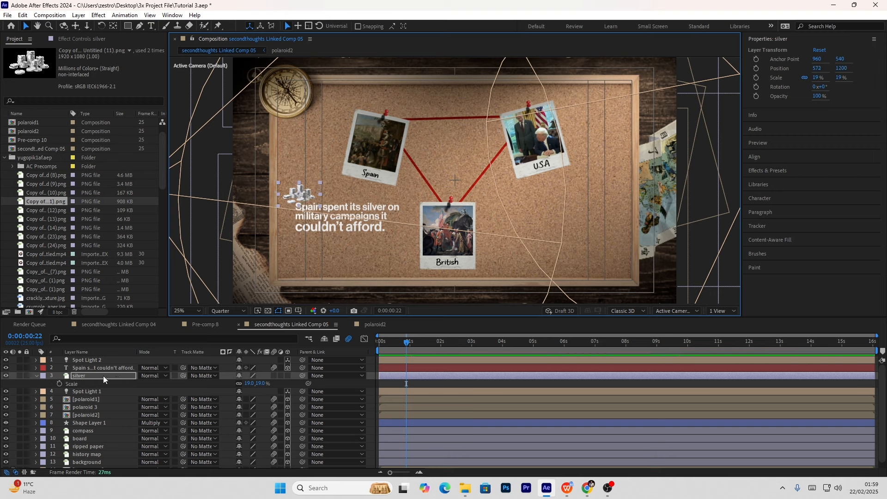
left_click_drag(329, 215, 329, 217)
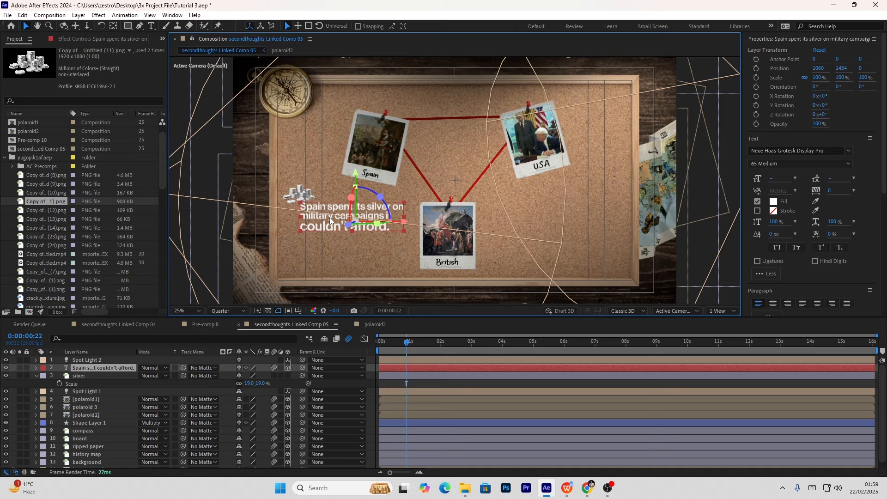
left_click(35, 376)
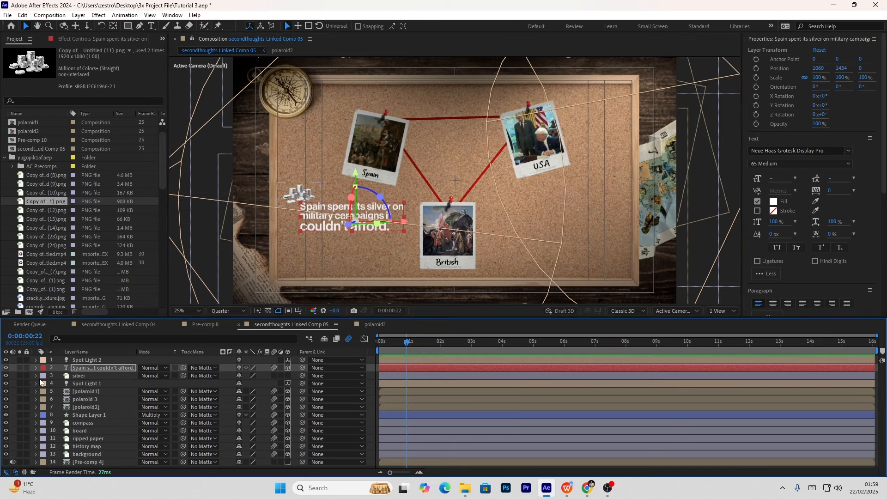
- Draw a straight horizontal line across the caption's middle line with the Pen tool as a new shape layer
left_click(192, 265)
left_click(140, 27)
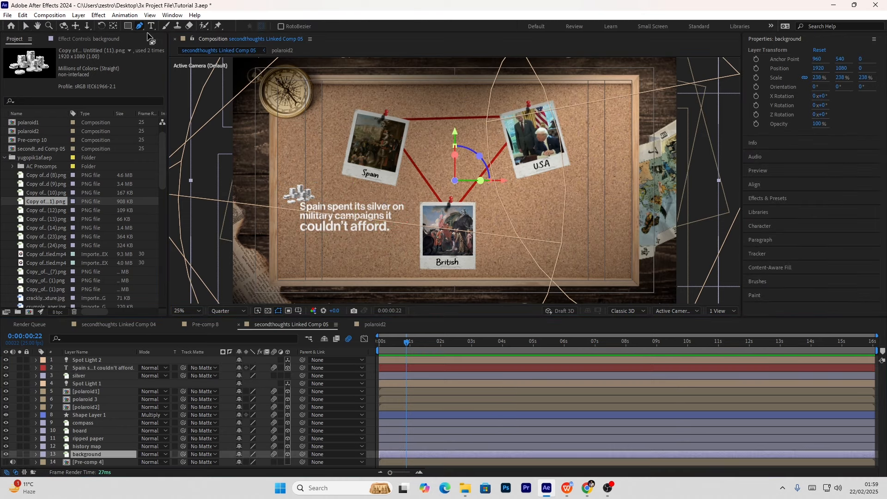
left_click(368, 385)
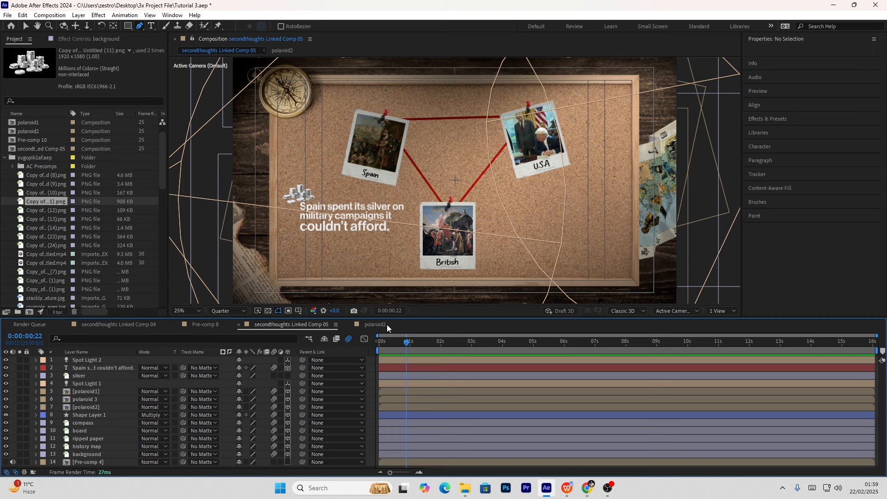
left_click(290, 218)
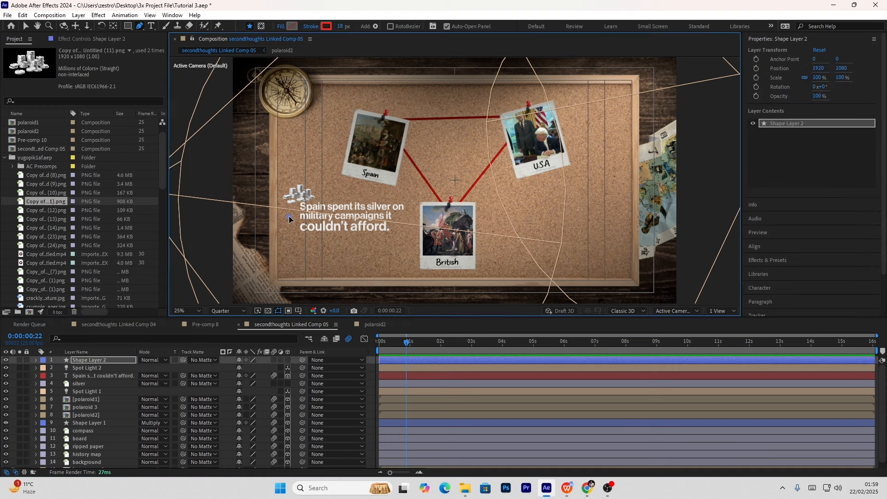
left_click(398, 216)
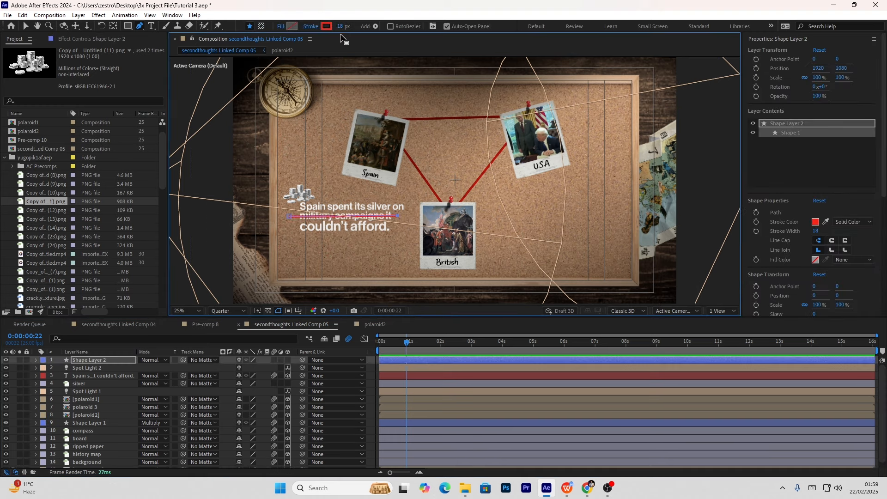
- Set the new line's stroke width to 187 px and its stroke color to dark green (124502)
left_click_drag(340, 27, 420, 27)
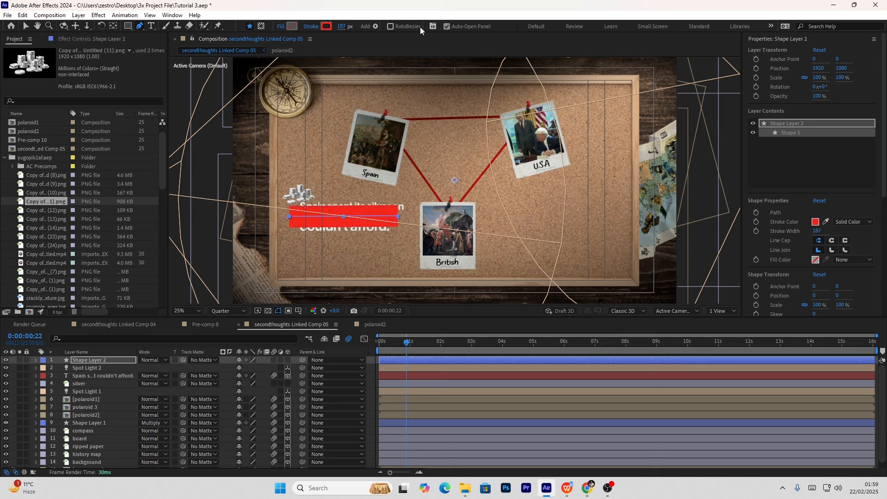
left_click(326, 26)
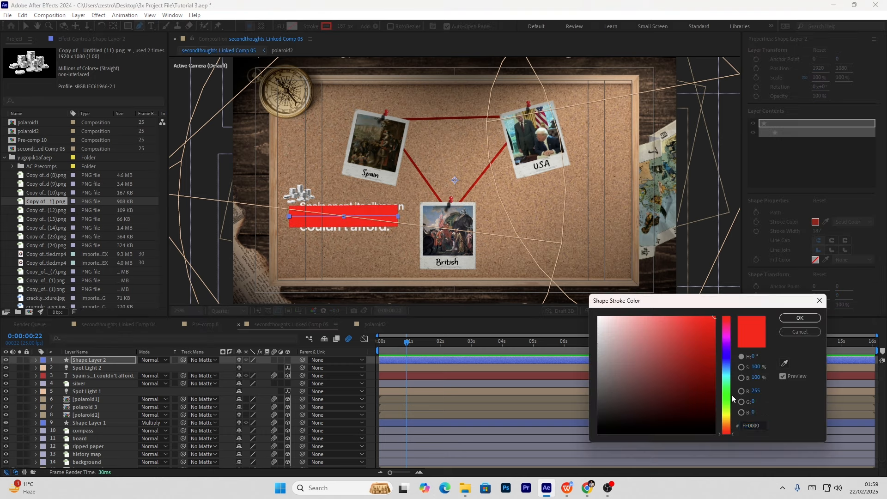
left_click(726, 400)
left_click(711, 405)
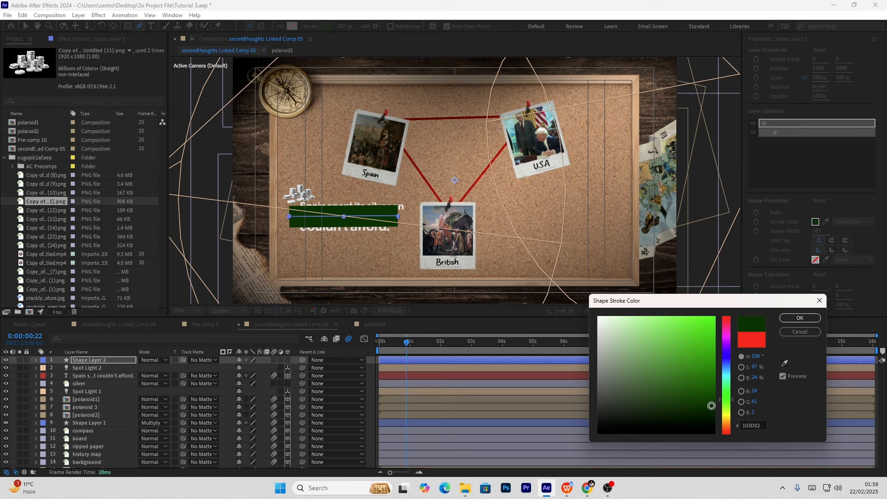
left_click_drag(711, 406, 711, 402)
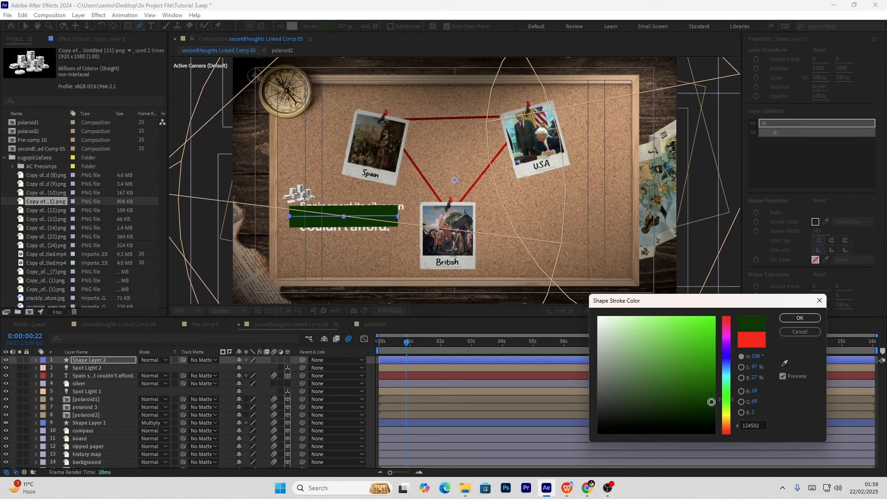
left_click(800, 318)
- Place the green bar's shape layer between the caption and silver layers and make it a 3D layer
left_click_drag(113, 360, 109, 378)
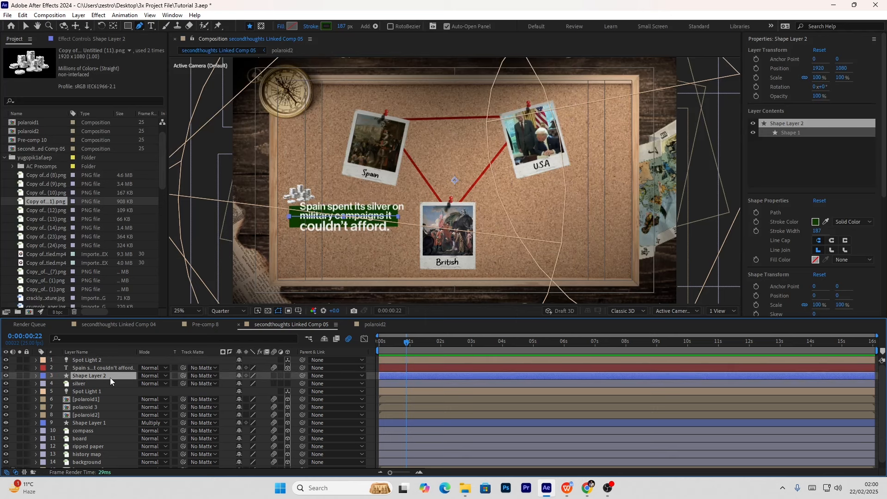
left_click(290, 376)
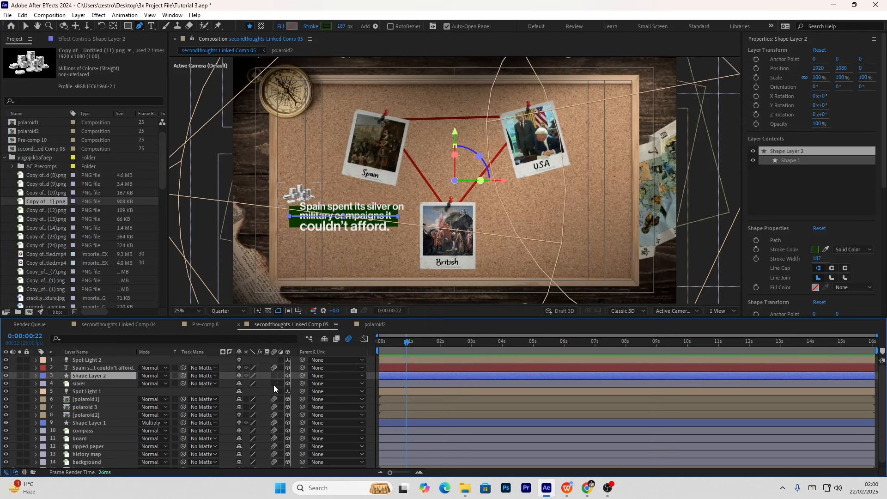
left_click(273, 378)
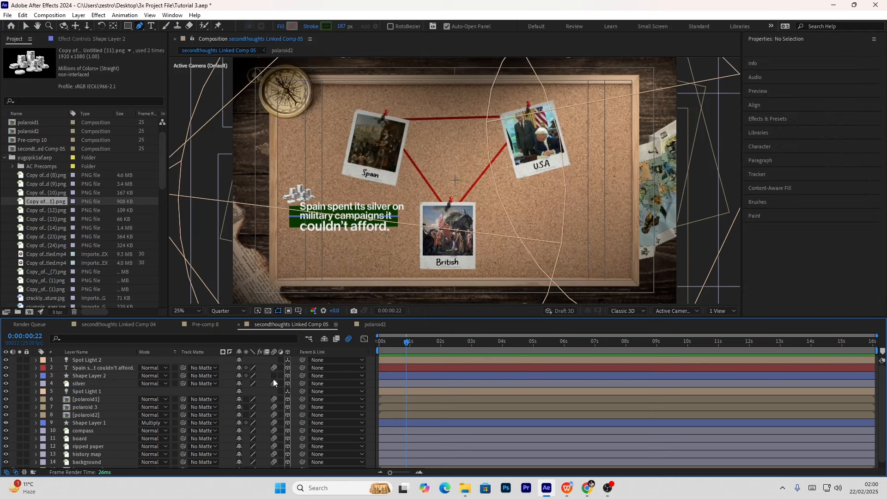
- Set the green bar's blending mode to Multiply and nudge its right end point slightly outward
left_click(96, 375)
left_click(149, 376)
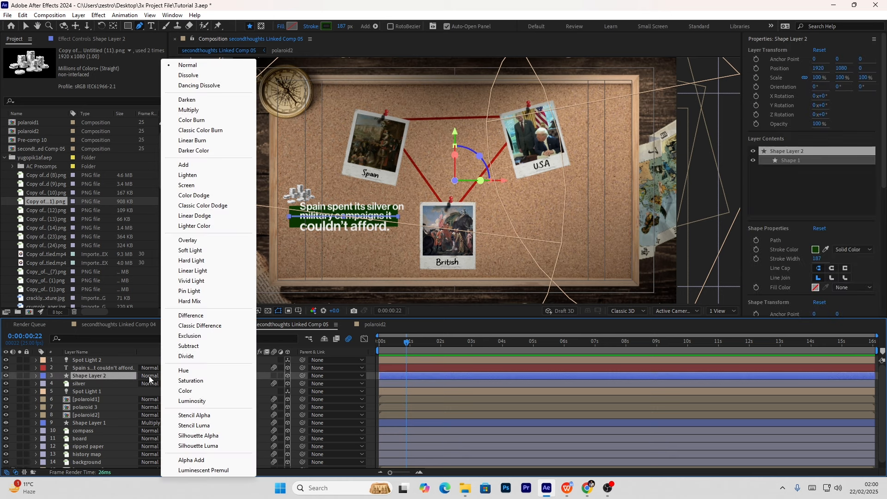
left_click(189, 110)
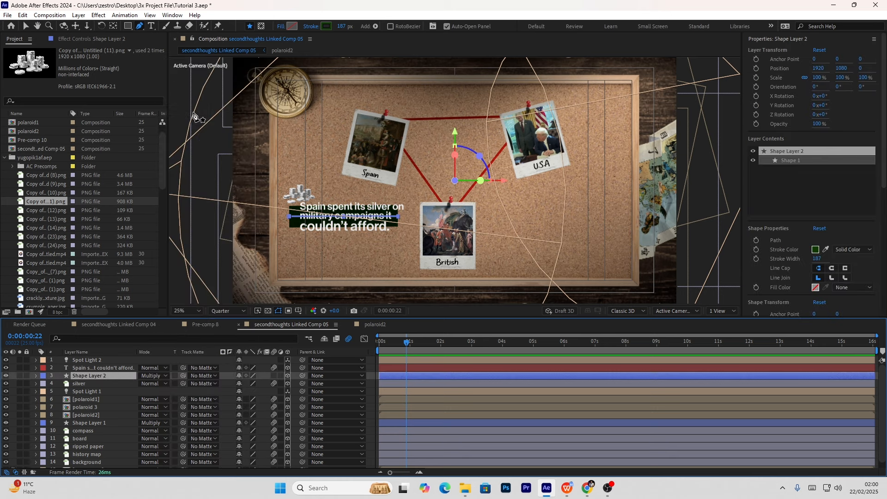
left_click(400, 220)
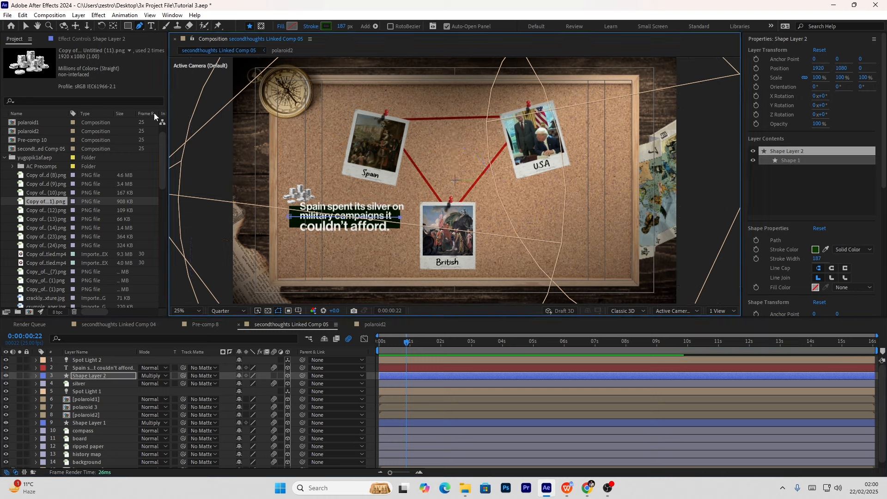
- Select the Spain caption layer and open Animation Composer 3's Transitions - Text Layer presets from the Starter Presets
left_click(27, 27)
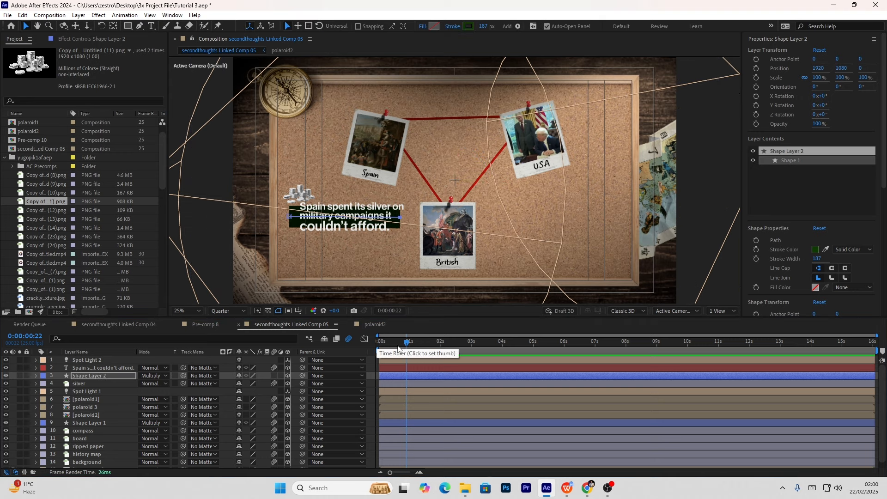
left_click(96, 368)
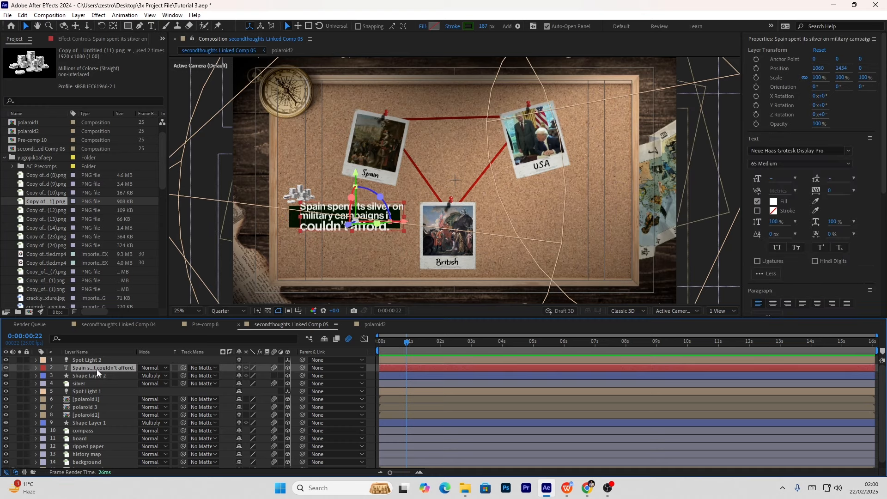
left_click(172, 15)
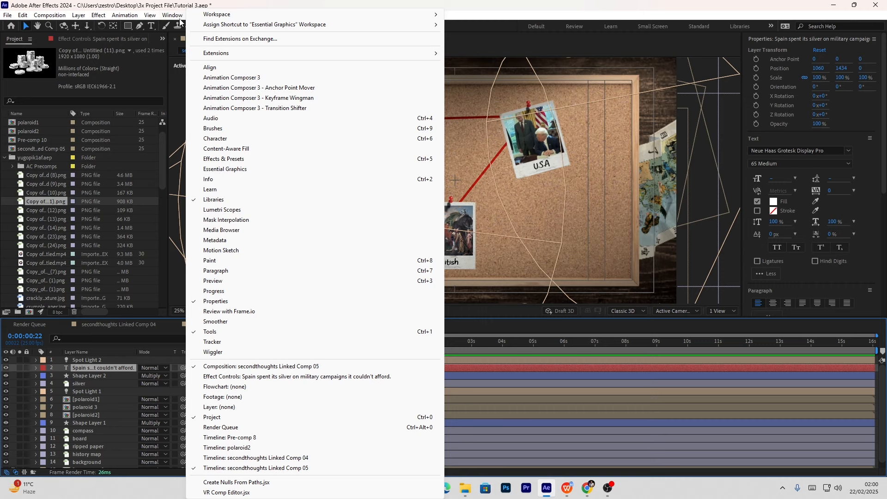
left_click(227, 79)
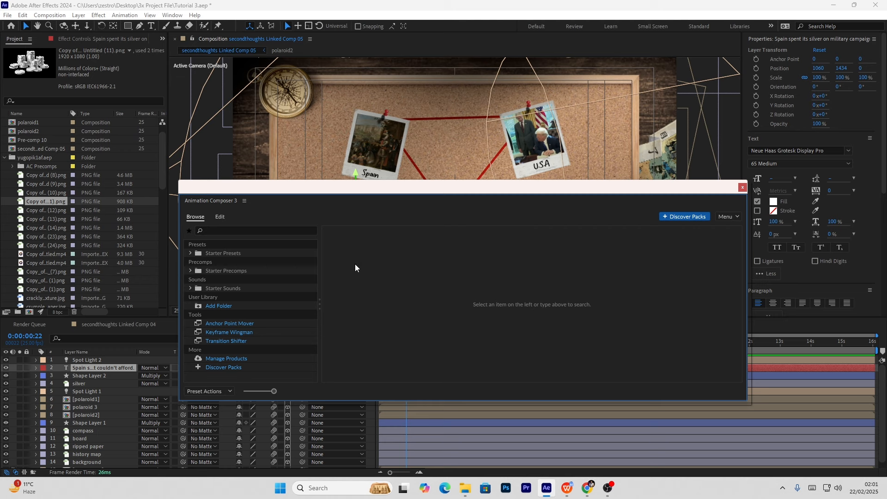
left_click(191, 254)
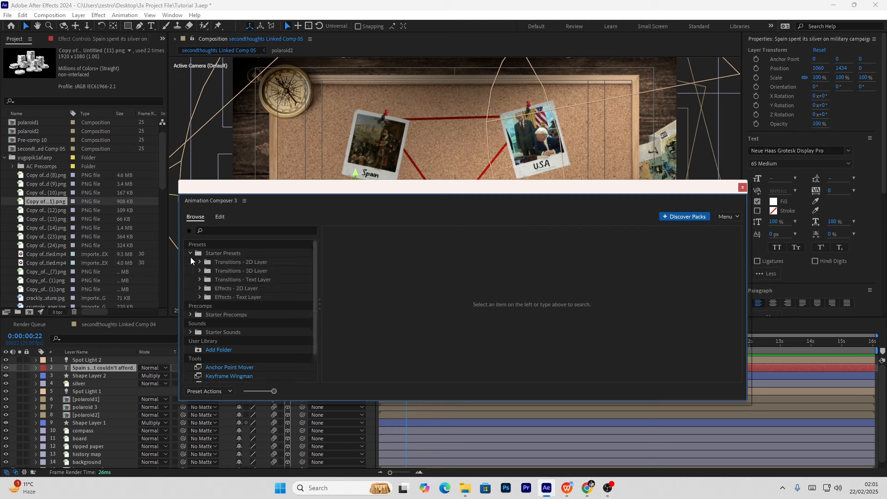
left_click(229, 279)
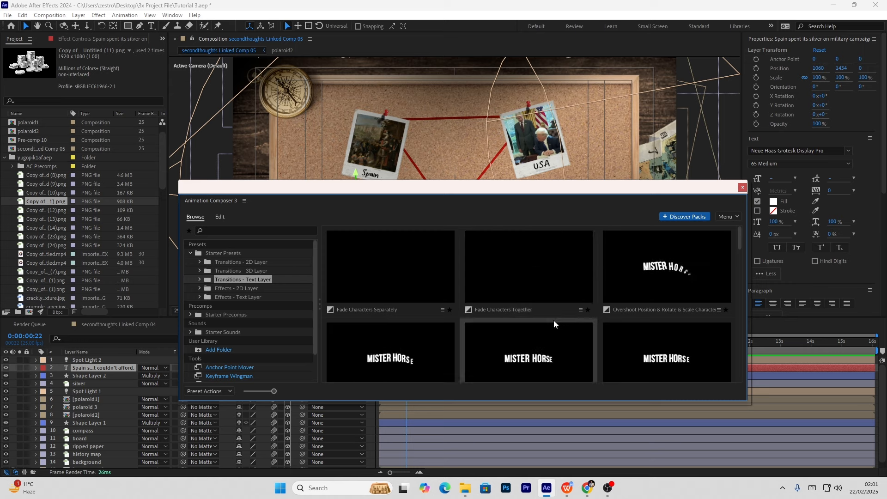
- Apply the Scale Characters 2 From Start preset as an In transition to the caption, and close Animation Composer
scroll(553, 320, "down", 3)
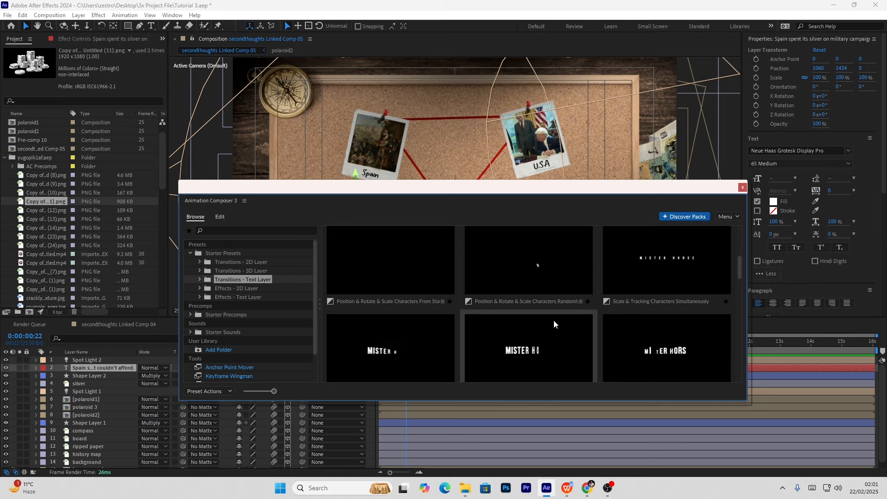
scroll(536, 339, "down", 3)
scroll(536, 338, "up", 1)
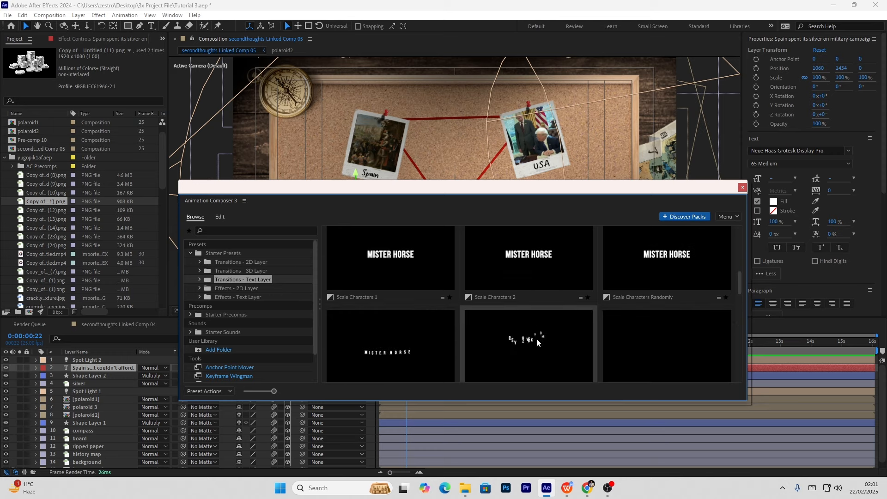
mouse_move(536, 281)
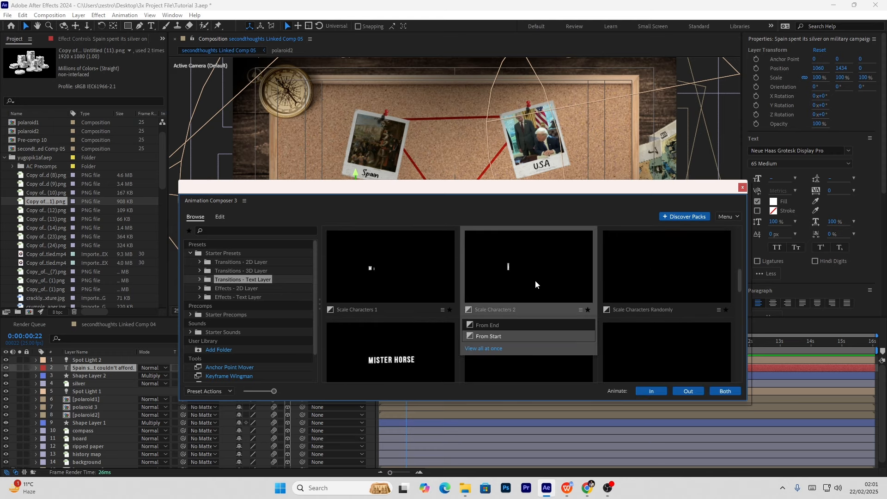
left_click(648, 391)
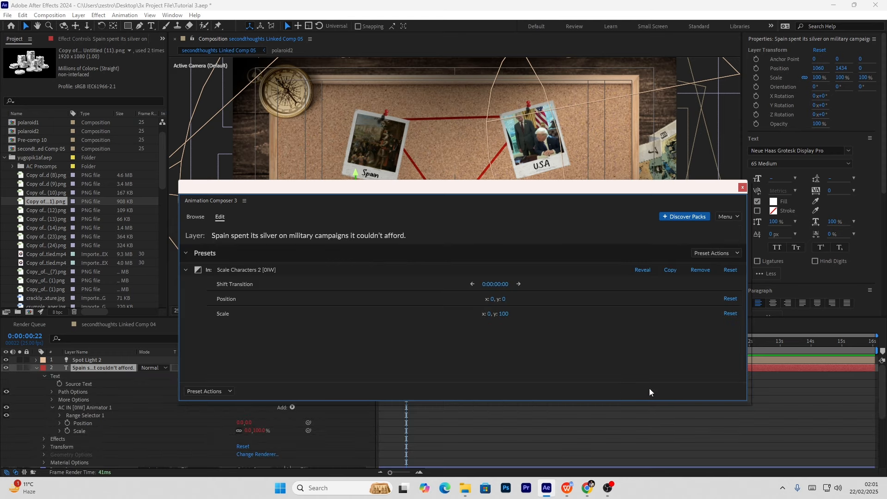
left_click(743, 187)
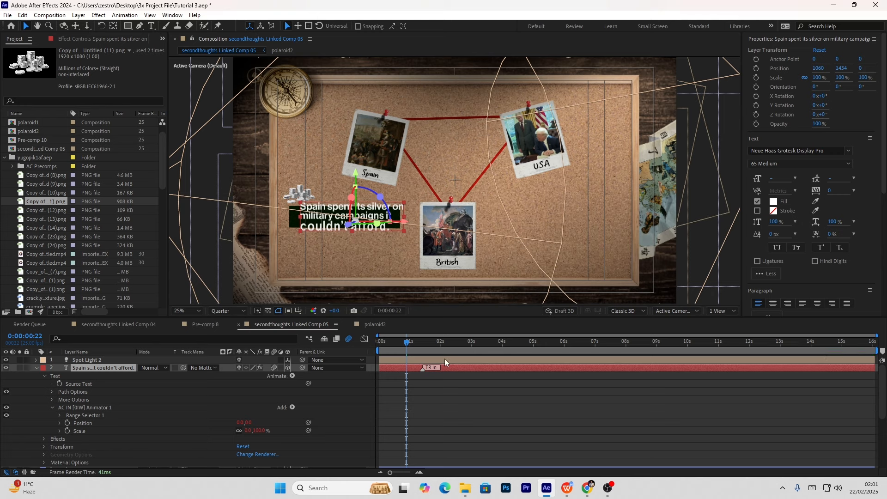
- Play back the caption's scale-in transition from the first frame
left_click(388, 350)
key("Home")
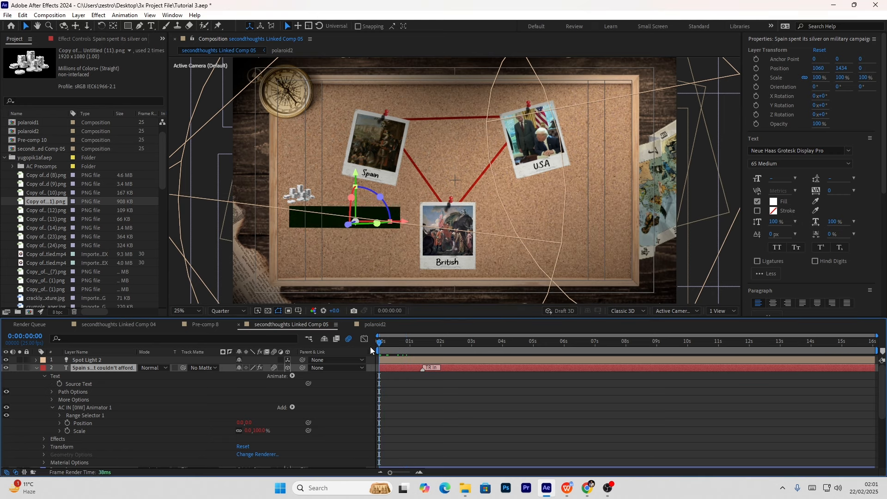
key("space")
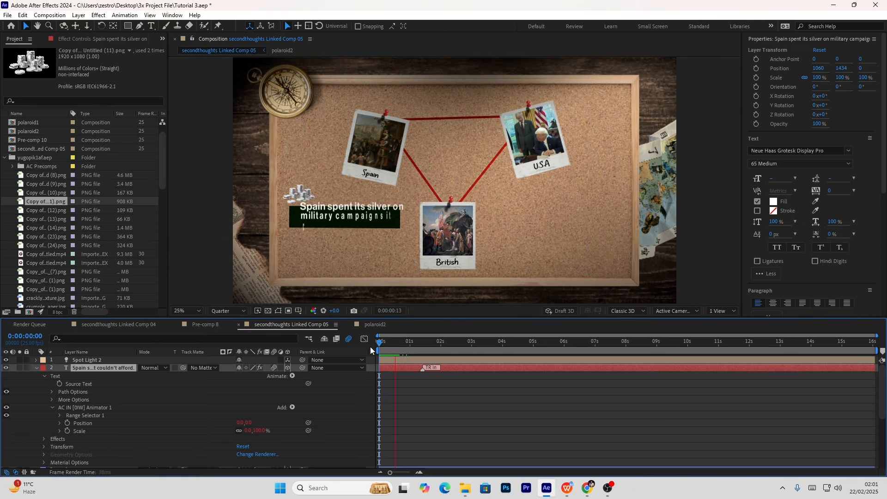
key("space")
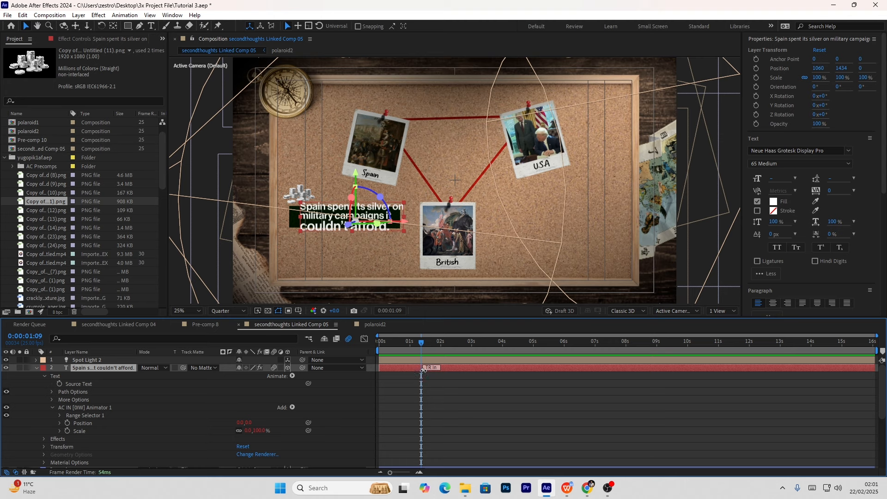
- Lengthen the caption's In transition by moving its TR In marker to about 2.5 seconds, and replay it from the start
mouse_move(424, 370)
left_mouse_down()
mouse_move(457, 370)
mouse_move(434, 347)
mouse_move(378, 350)
left_mouse_up()
key("space")
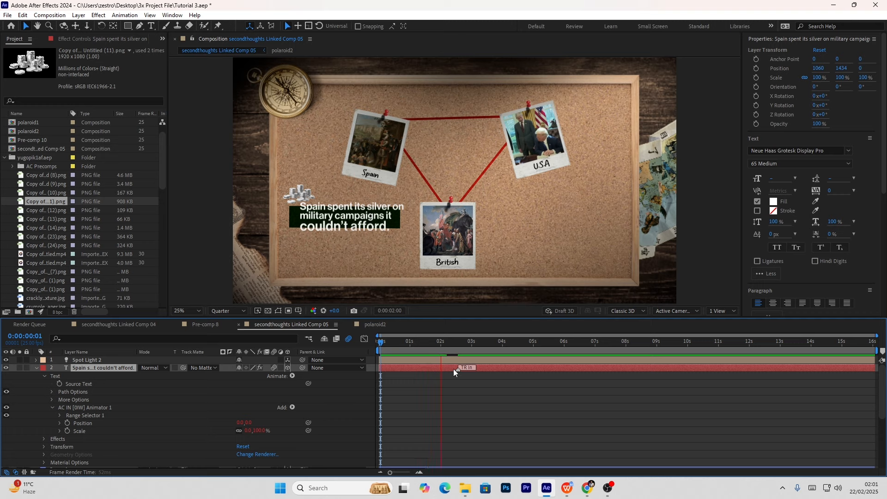
key("space")
key("space")
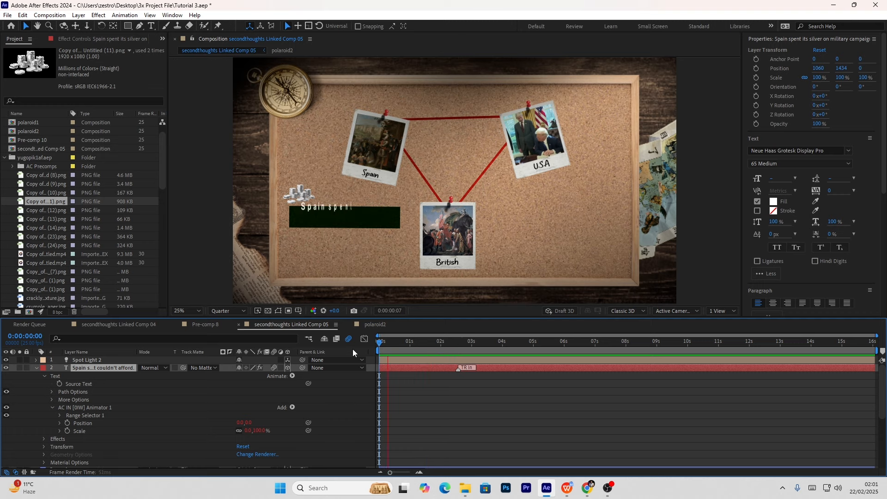
key("space")
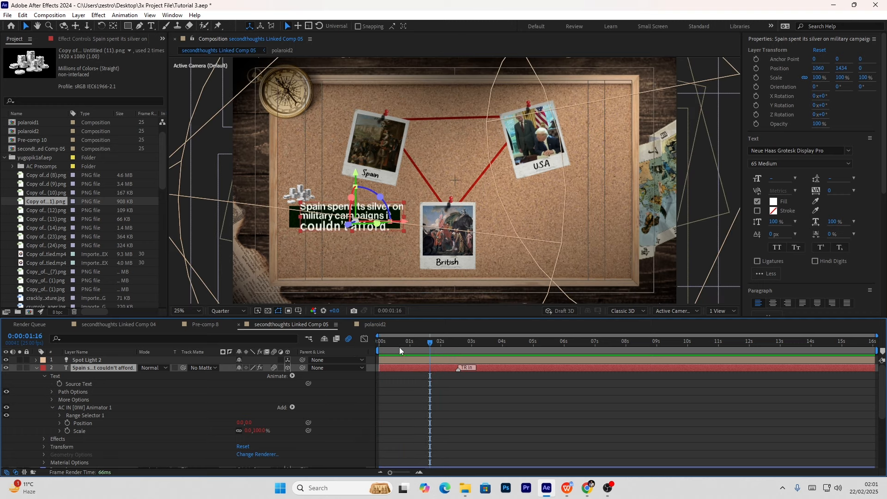
- Add Trim Paths to the green bar's shape layer and keyframe its End at 0% on the first frame
left_click(36, 368)
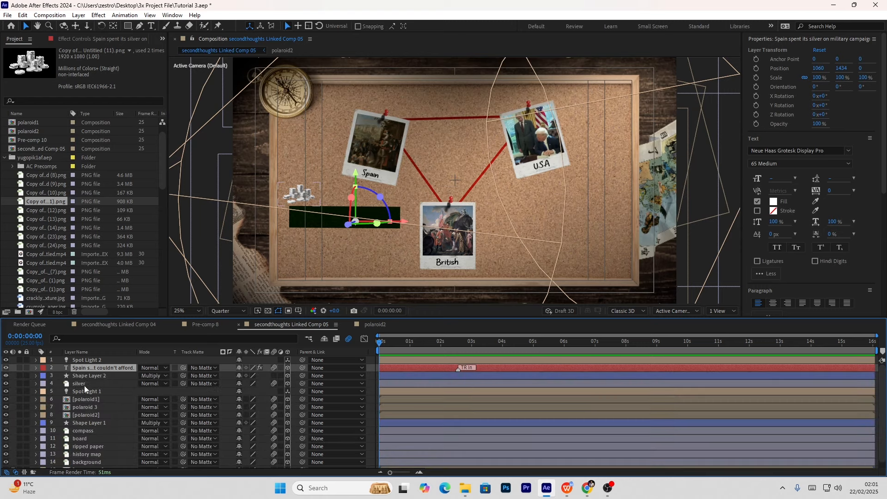
left_click(85, 376)
left_click(36, 376)
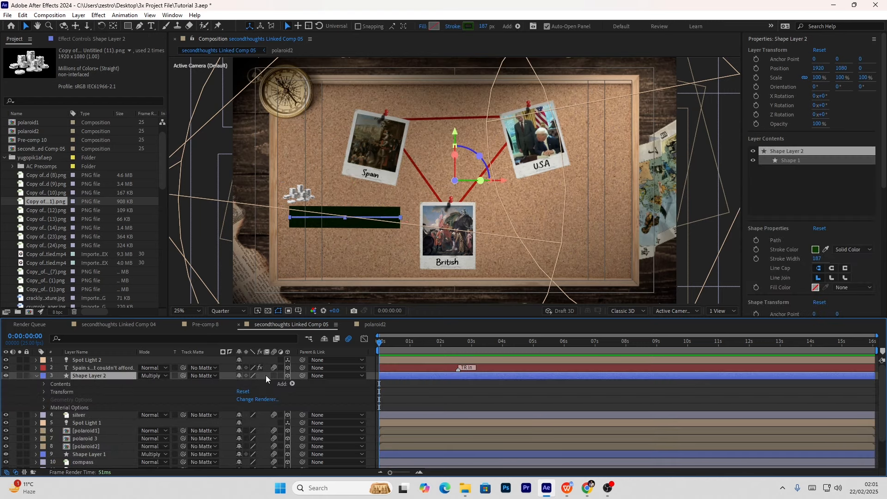
left_click(292, 384)
left_click(315, 333)
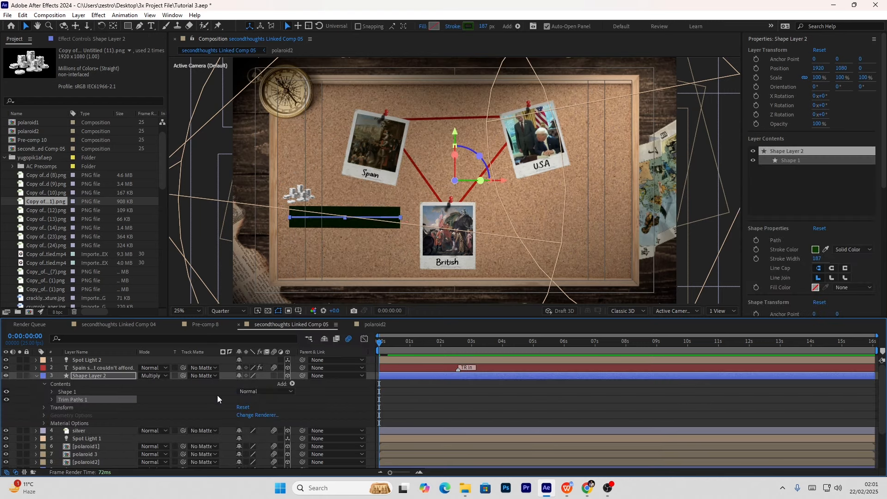
left_click(52, 400)
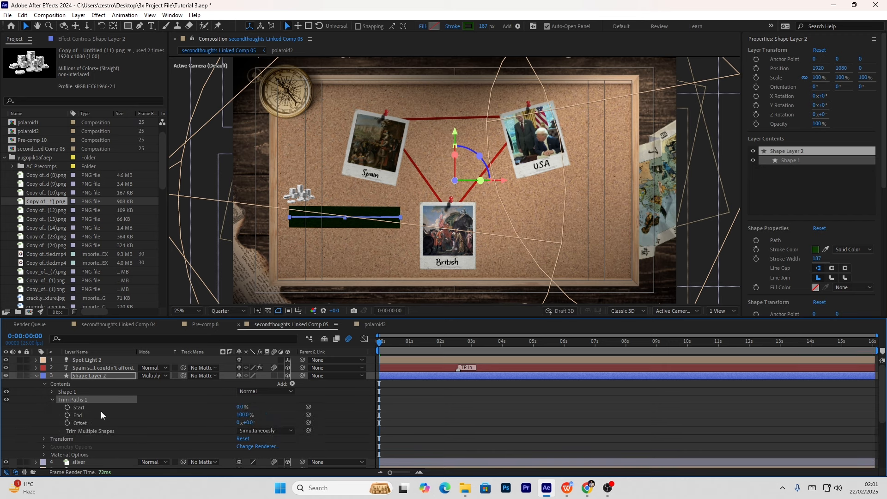
mouse_move(237, 415)
left_mouse_down()
mouse_move(139, 425)
mouse_move(70, 419)
left_mouse_up()
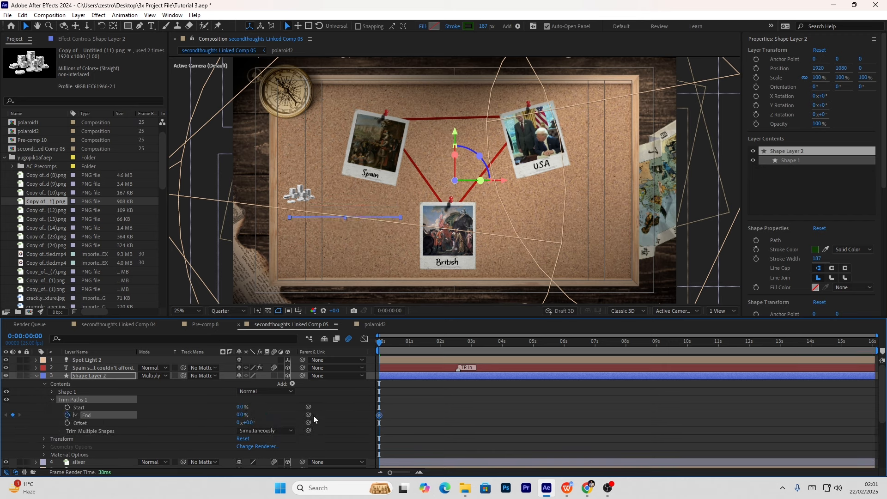
left_click(423, 410)
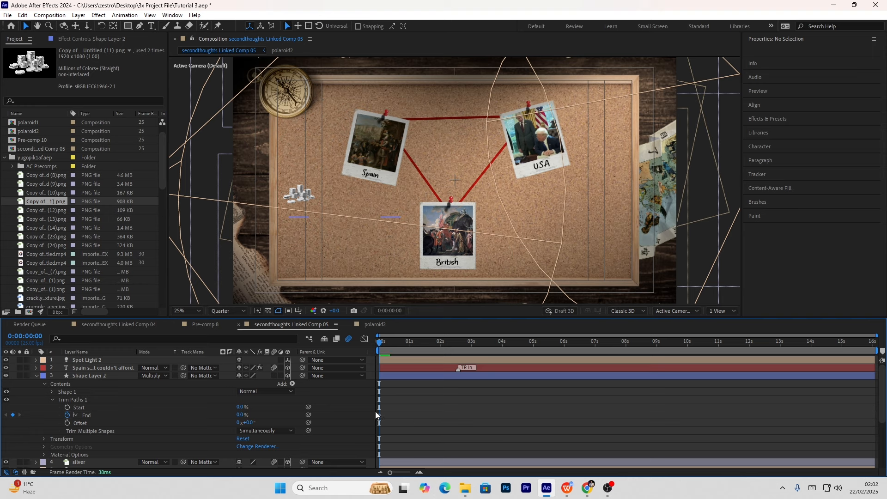
left_click_drag(380, 414, 470, 419)
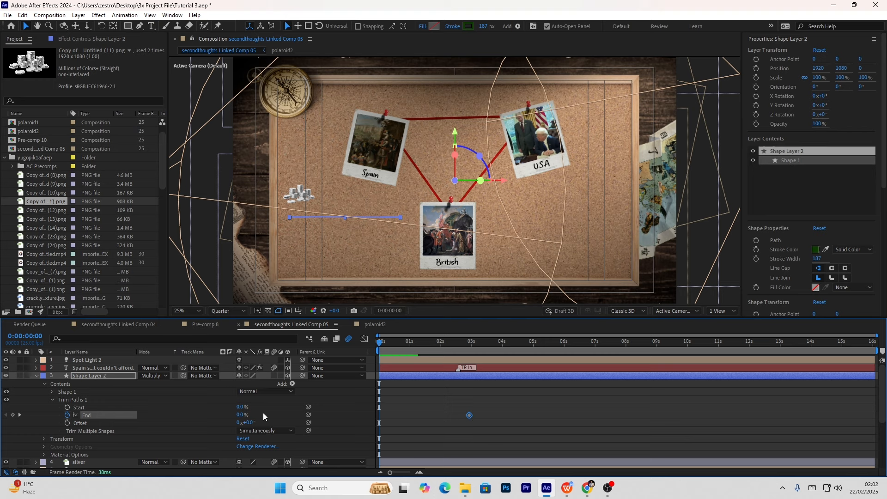
left_click_drag(426, 415, 377, 423)
- Keyframe the green bar's Trim Paths End at 100% at 0:00:02:18 and preview the reveal
left_click_drag(428, 347, 462, 348)
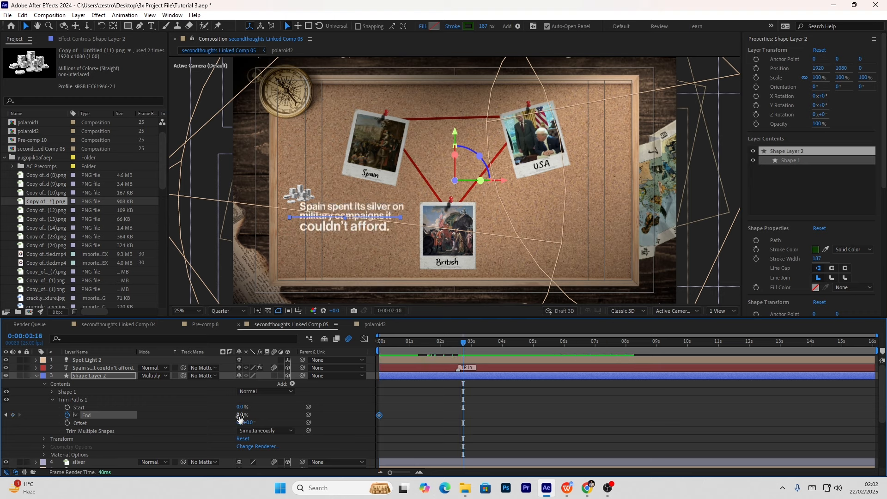
left_click_drag(242, 415, 317, 422)
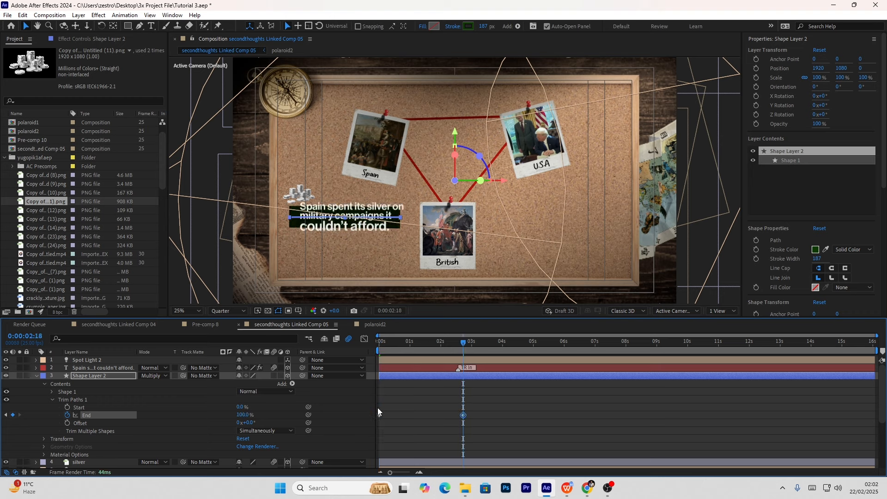
left_click(426, 408)
key("space")
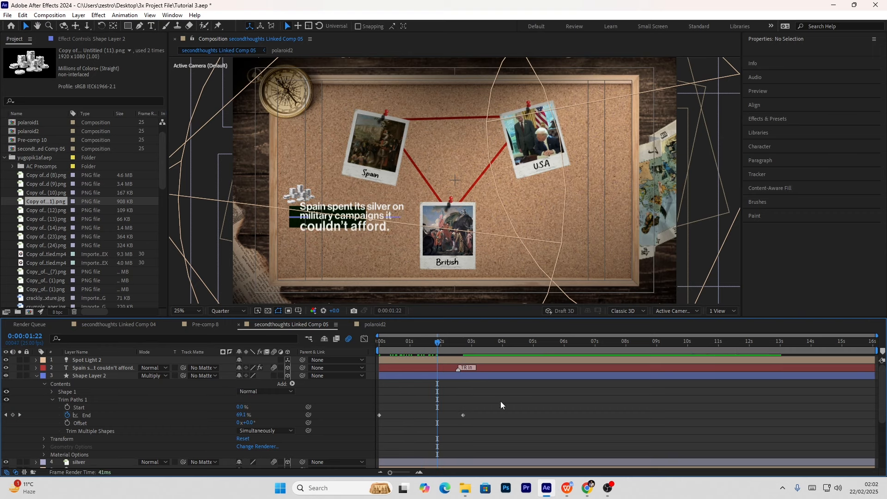
- Easy Ease both Trim Paths End keyframes and reshape the speed graph so the bar reveals quickly, then slows to a gentle stop
left_click_drag(500, 401, 347, 431)
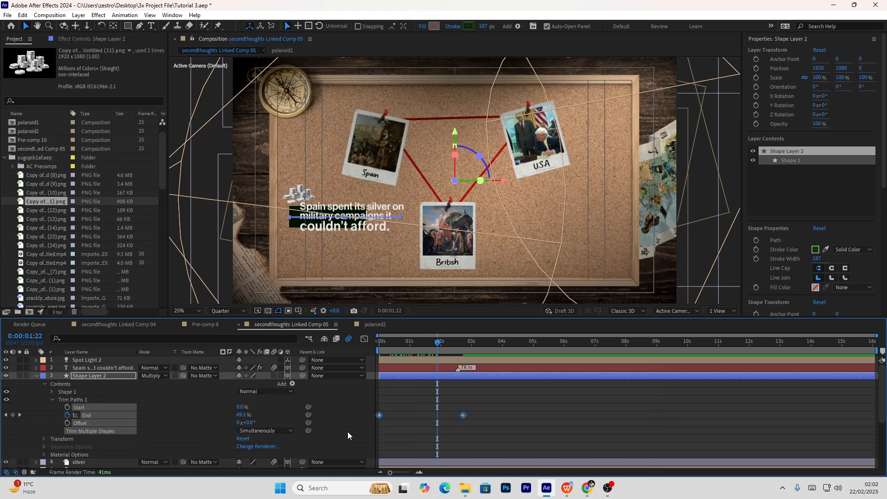
key("F9")
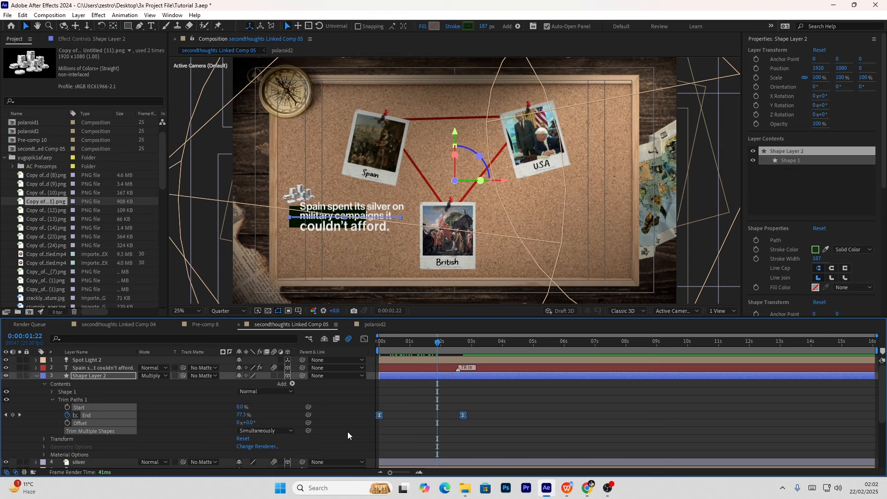
left_click(364, 340)
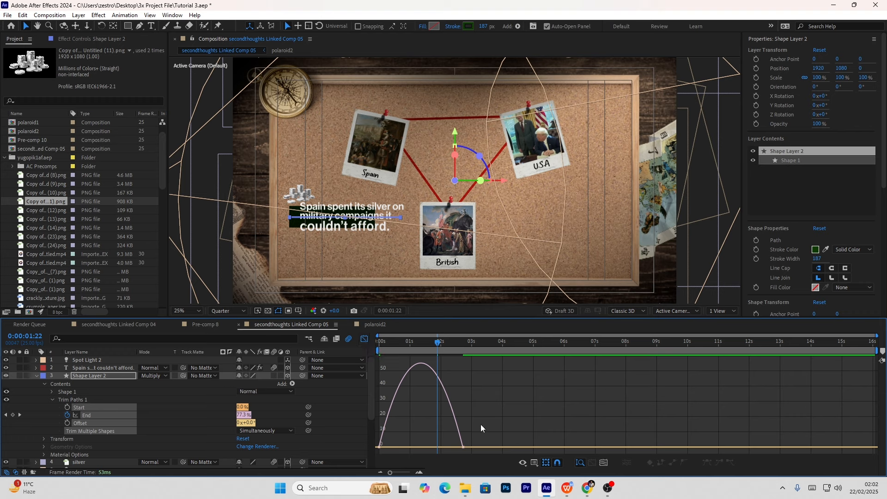
left_click_drag(435, 453, 411, 447)
- Play back the caption and green bar reveal together from the first frame, with the bar's layer properties collapsed
left_click_drag(404, 348, 368, 342)
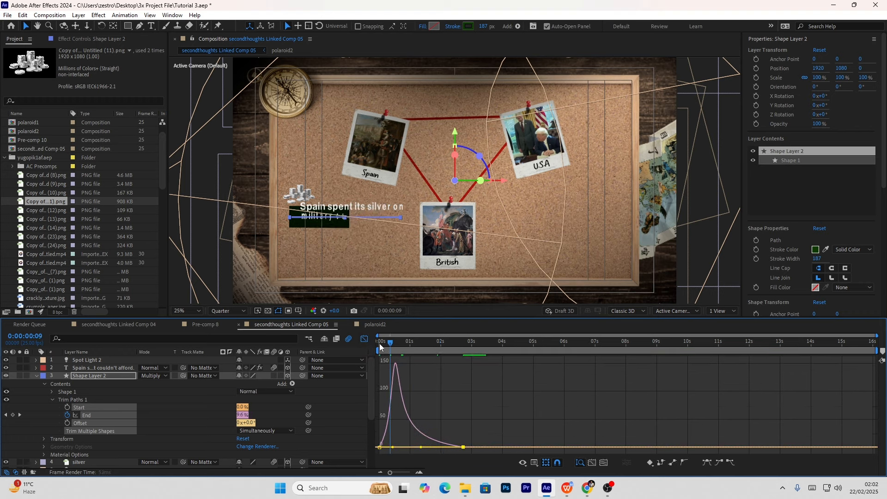
key("space")
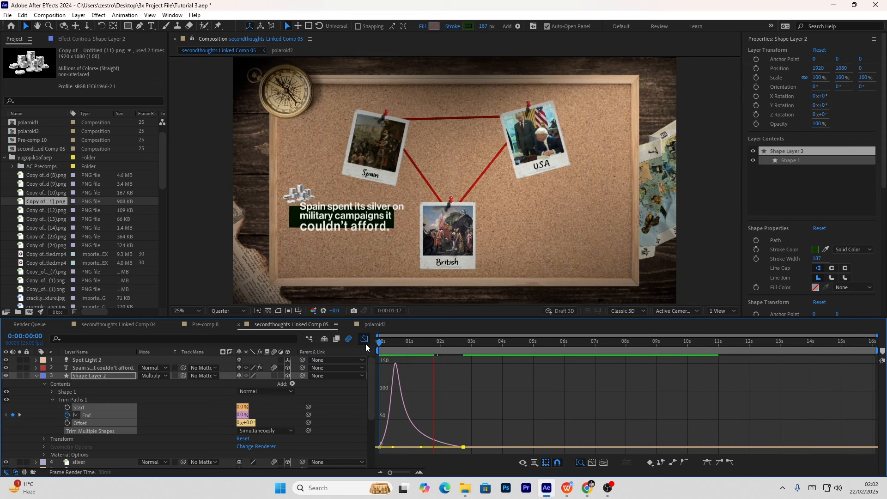
key("space")
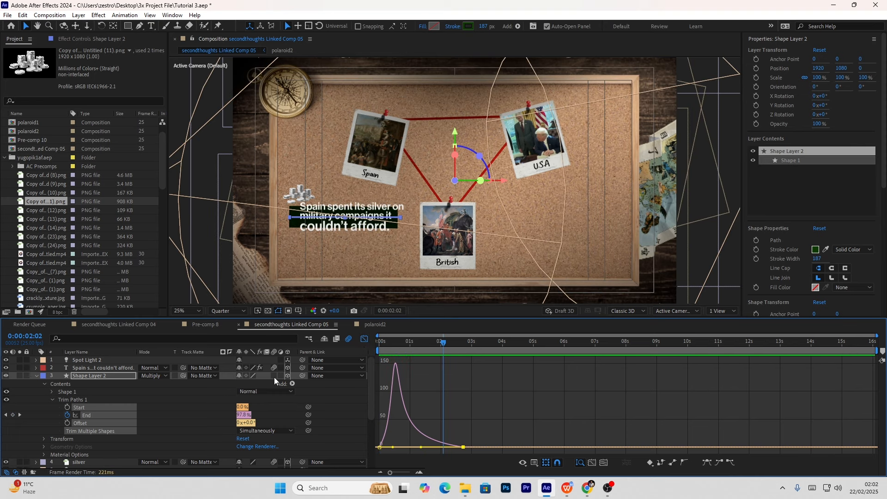
left_click(36, 376)
left_click_drag(419, 344, 368, 349)
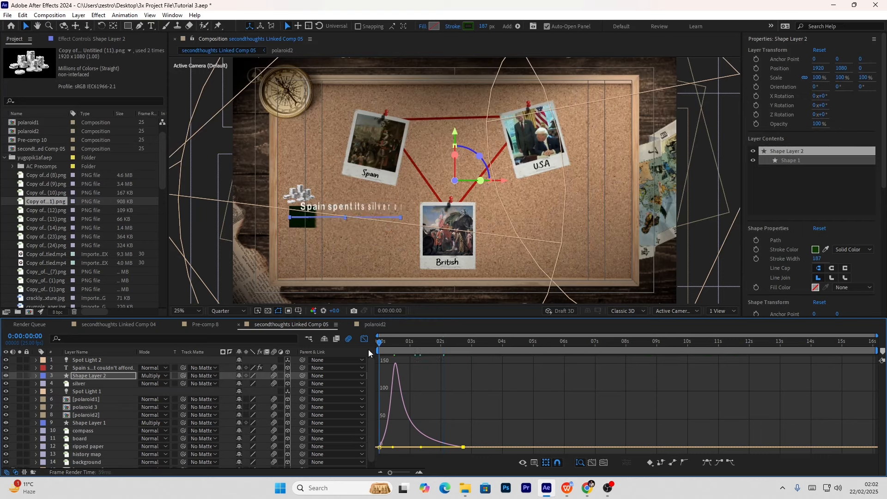
key("space")
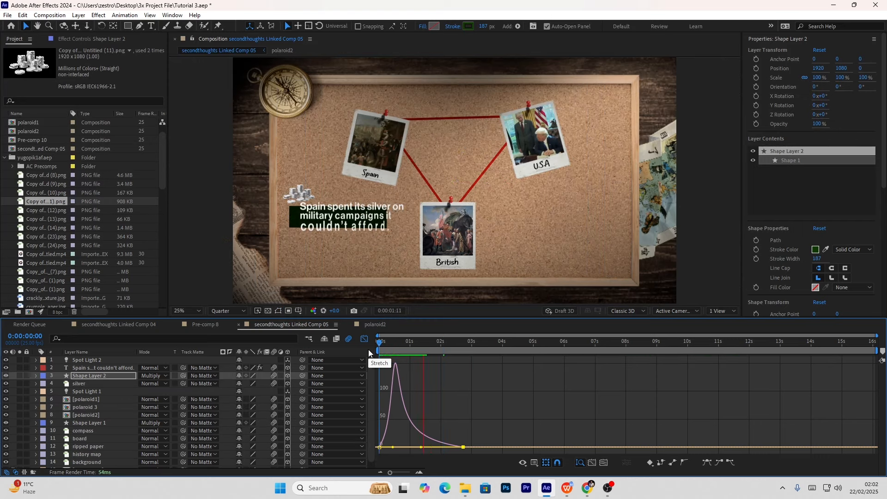
- Keyframe the silver layer's Position and Opacity on the first frame and show both properties together
left_click(365, 340)
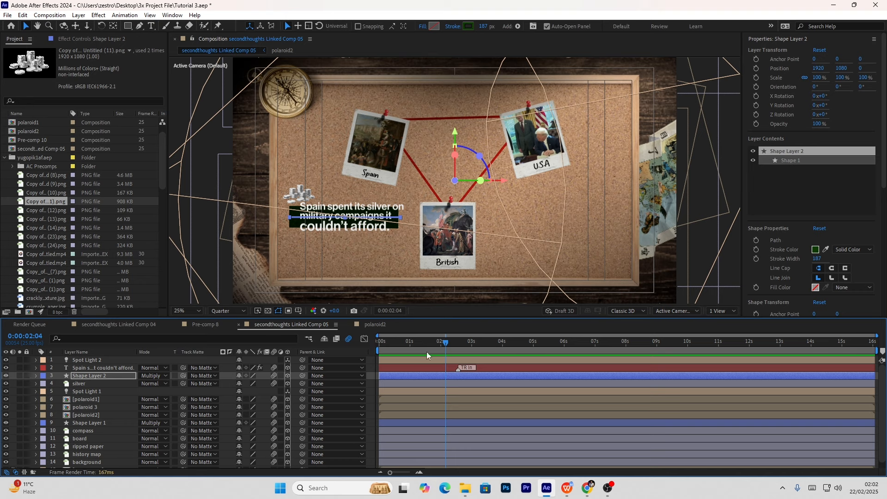
key("Home")
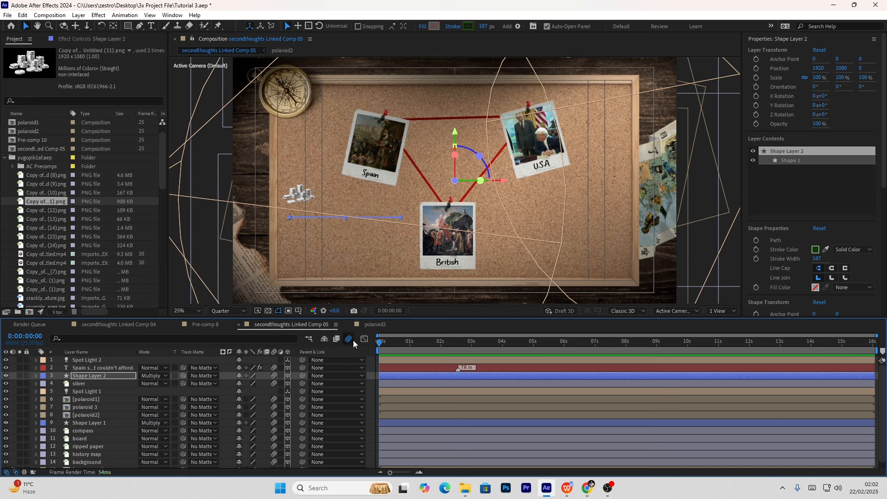
left_click(89, 383)
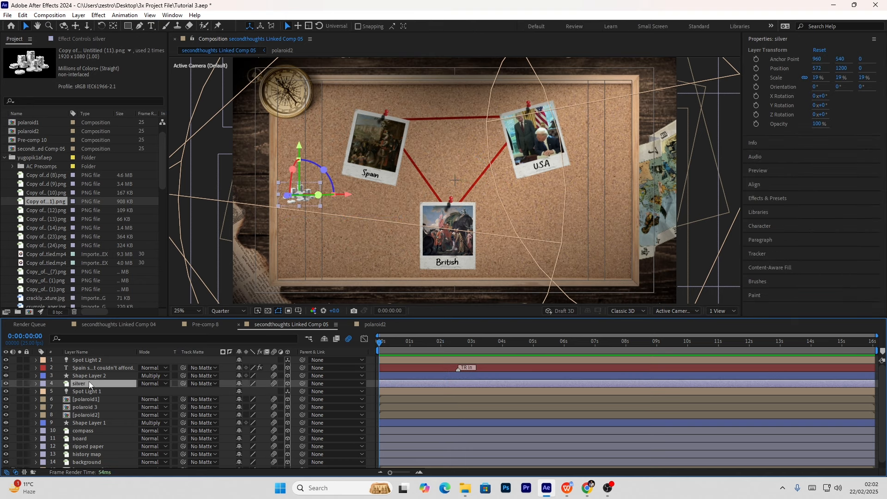
key("p")
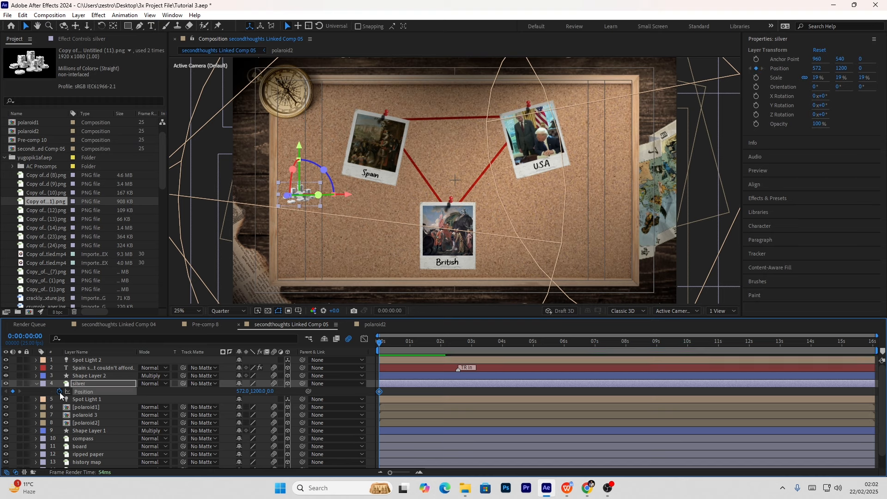
key("t")
left_click(59, 392)
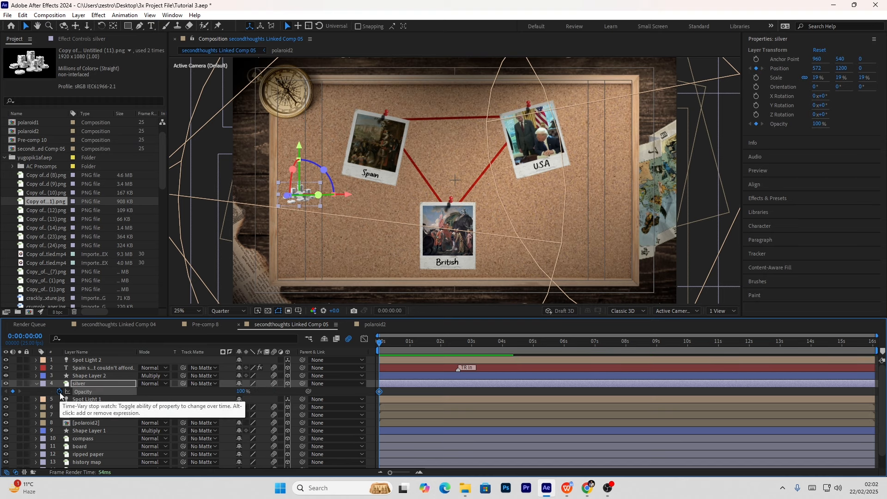
key("t")
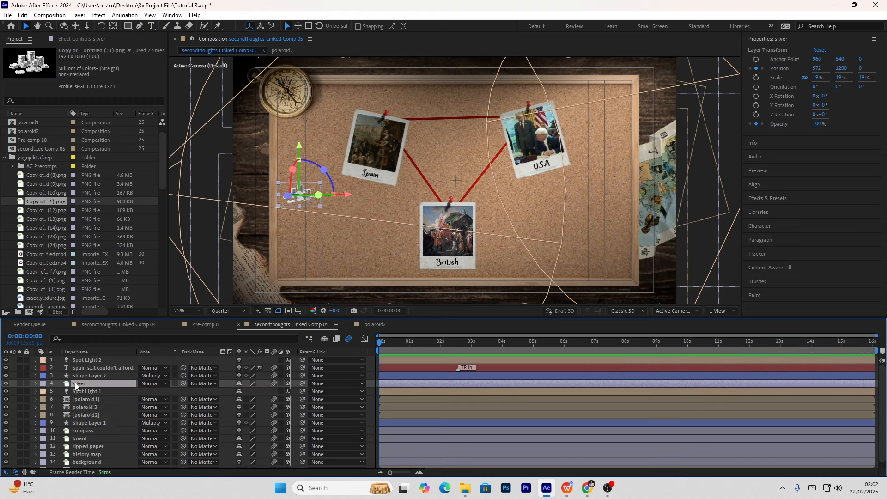
key("p")
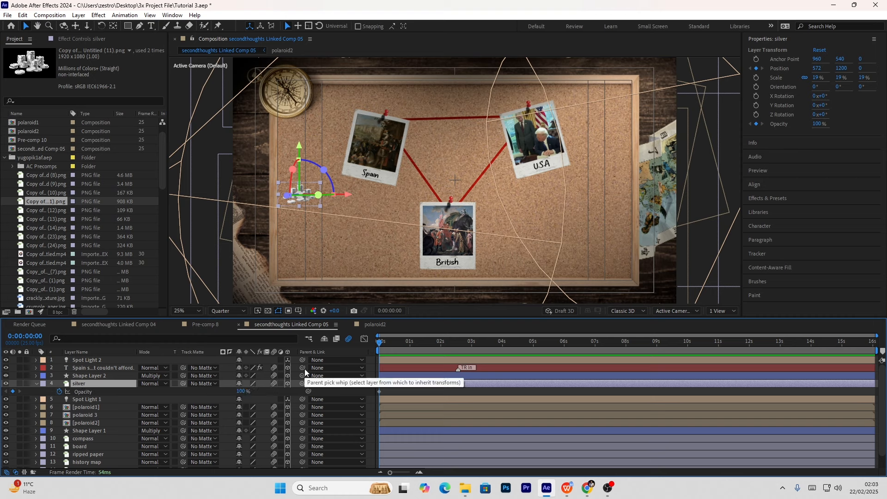
key("shift+p")
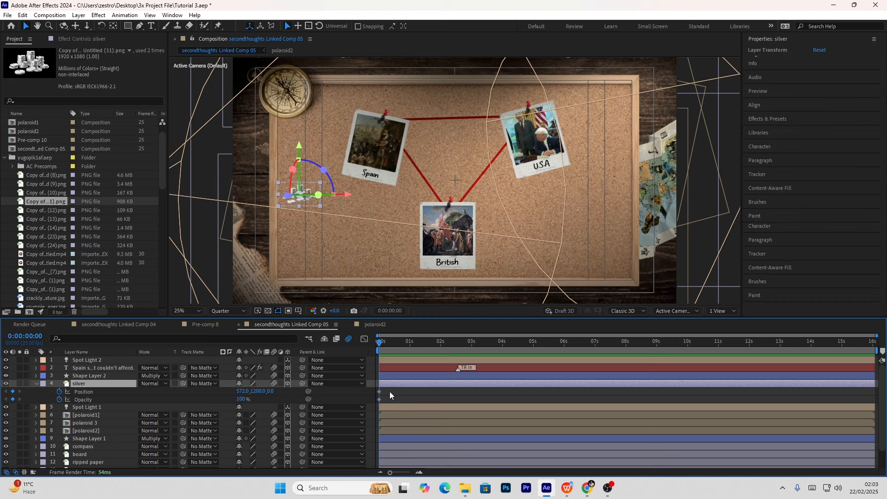
- Shift silver's Position and Opacity keyframes to about 1.4 seconds, then set Y position 1136 and Opacity 0% on the first frame
left_click_drag(389, 390, 424, 401)
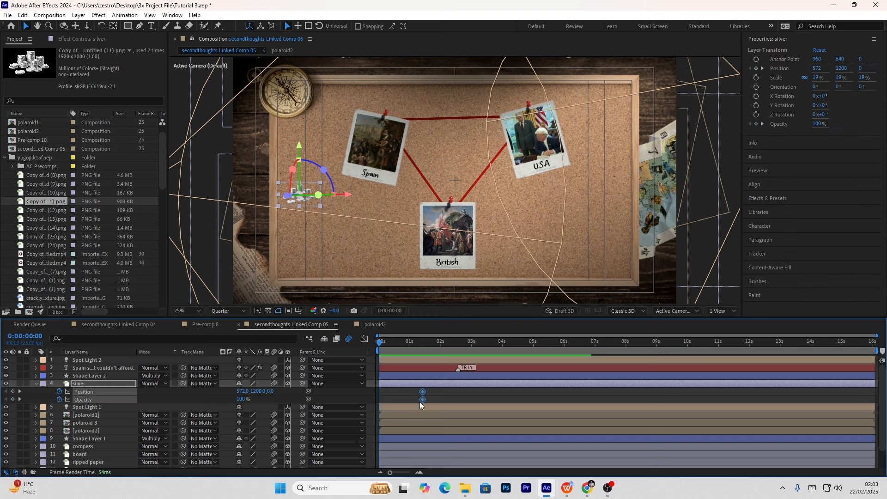
left_click(392, 402)
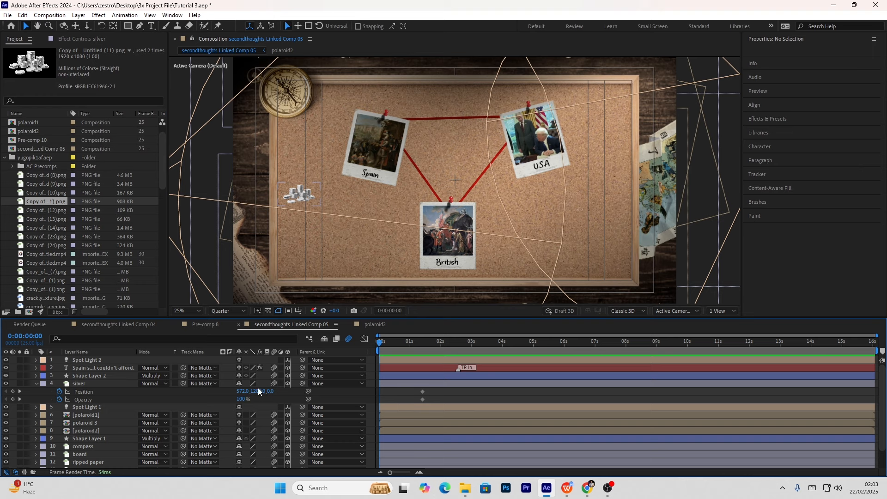
mouse_move(259, 392)
left_mouse_down()
mouse_move(203, 399)
mouse_move(249, 399)
left_mouse_up()
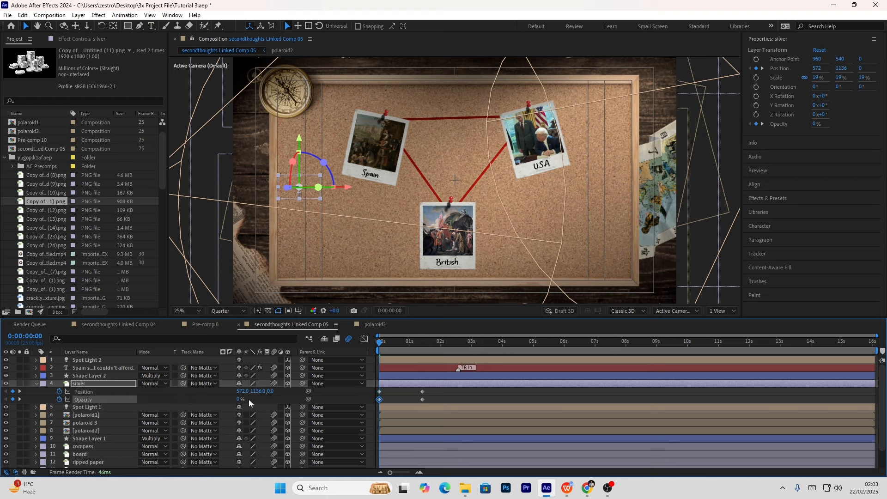
- Easy Ease silver's Position and Opacity keyframes and reshape their speed graphs to start fast and settle slowly, previewing the motion
left_click_drag(428, 388, 370, 403)
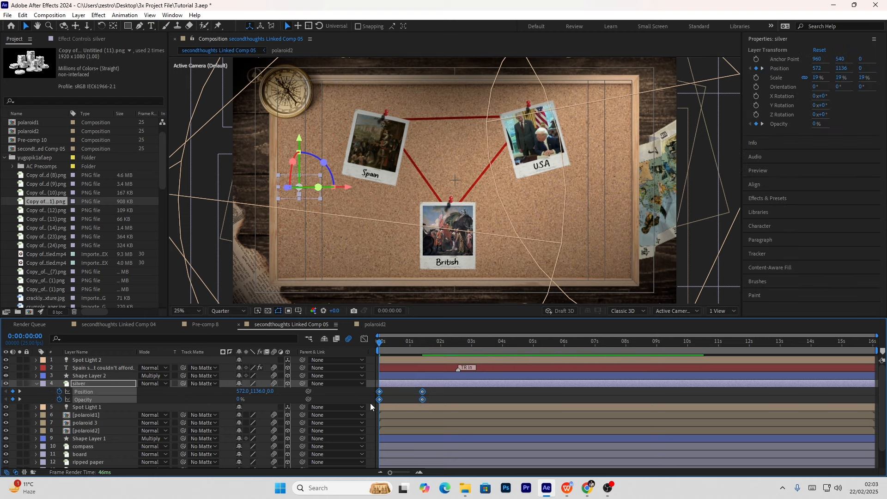
left_click(364, 338)
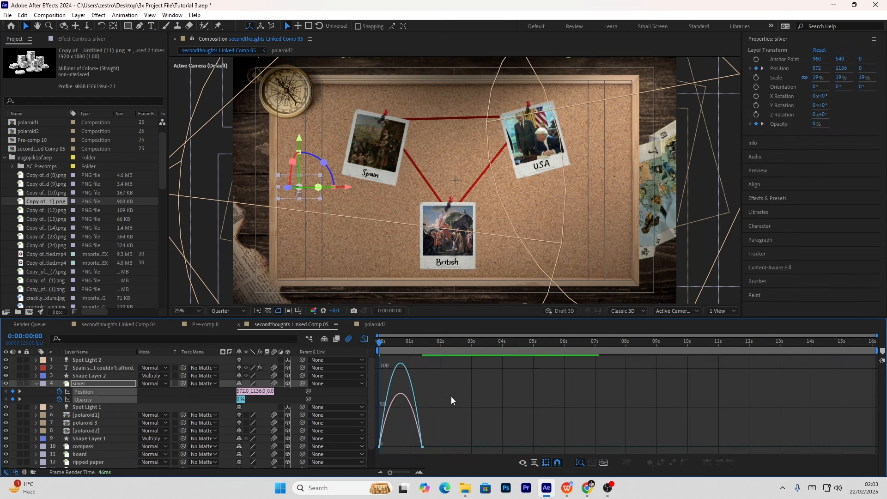
left_click_drag(405, 452, 407, 451)
key("F9")
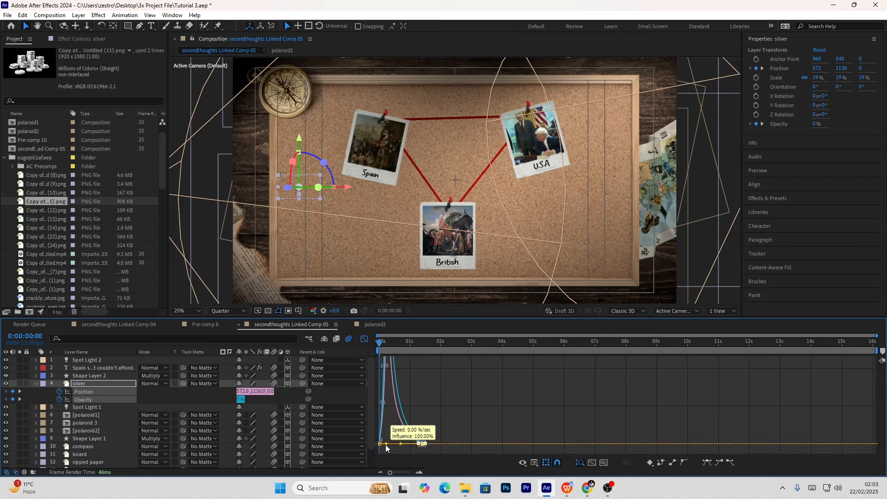
key("space")
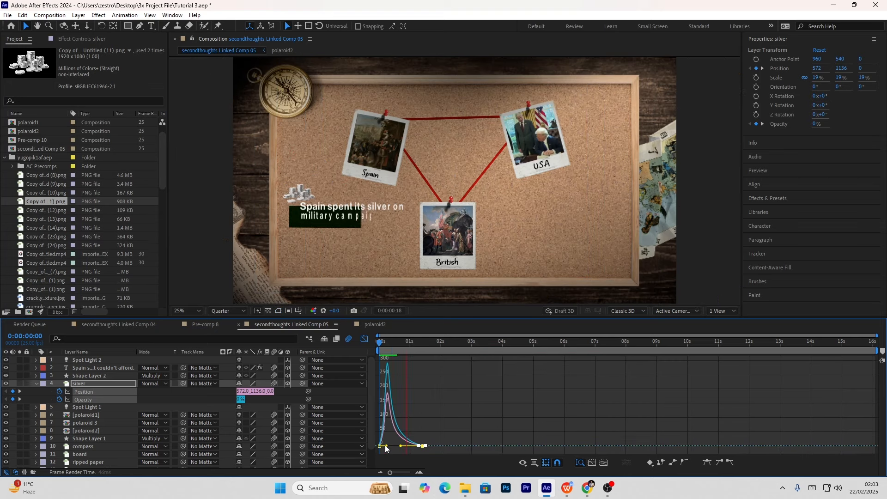
key("space")
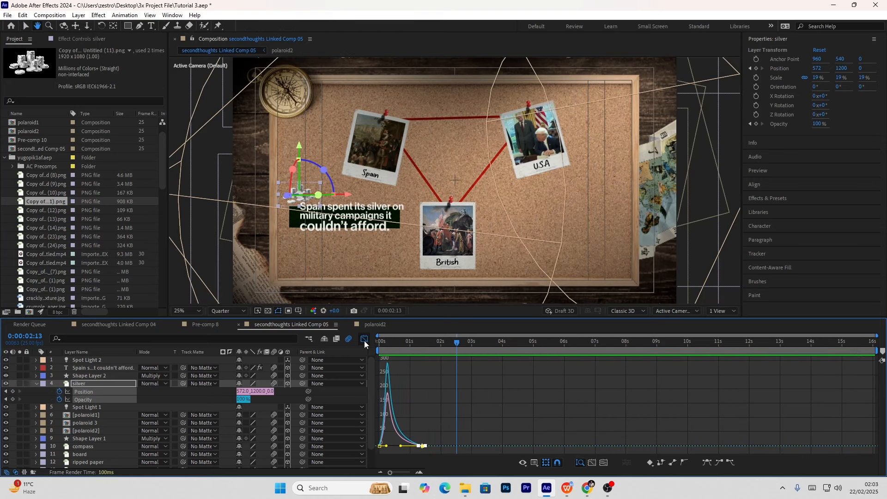
- Leave the graph view and play back the silver, caption and green bar animation from the first frame
left_click(364, 340)
key("Home")
key("space")
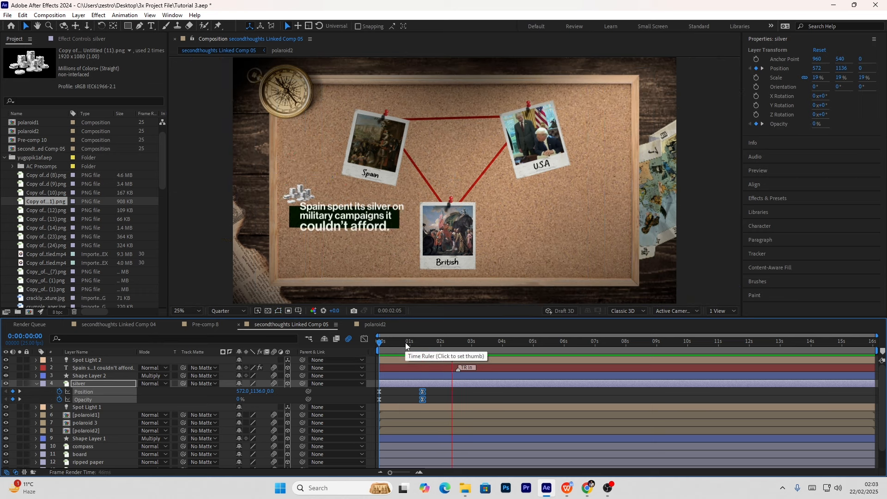
key("space")
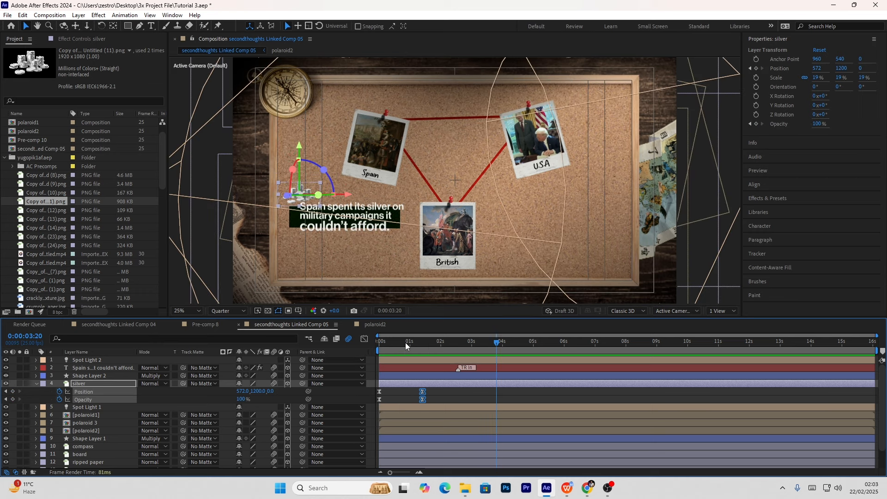
key("space")
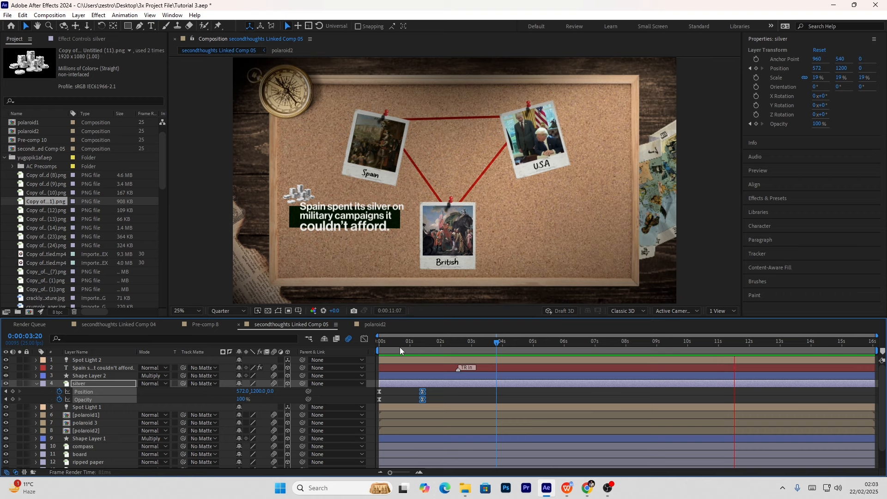
key("space")
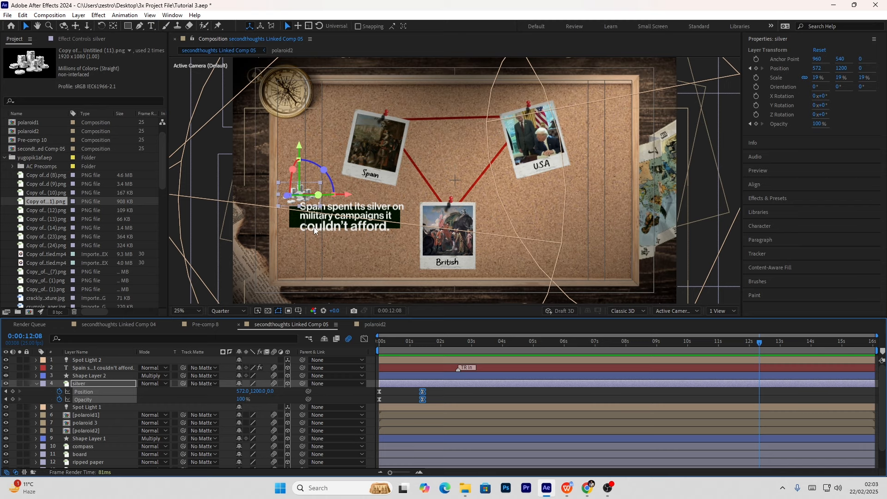
- Copy the Britain and U.S. captions, their images and Shape Layers 3 and 4 from Pre-comp 8 into secondthoughts Linked Comp 05
left_click(128, 325)
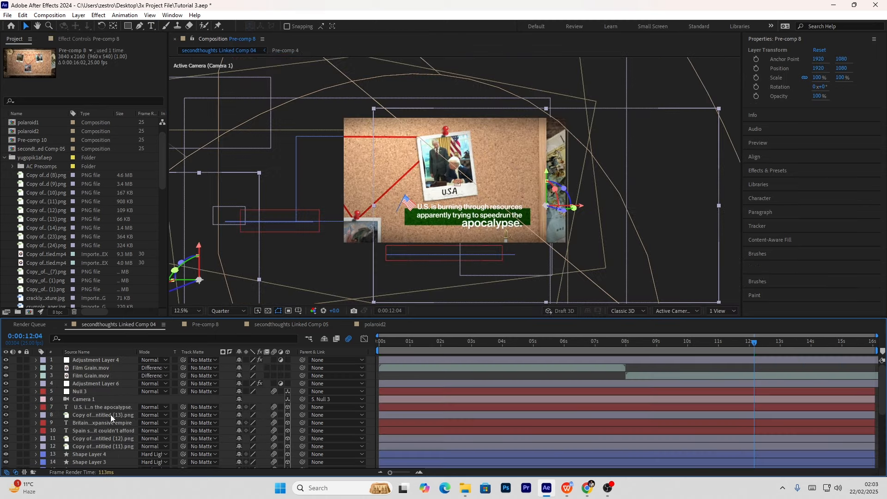
left_click(91, 462)
left_click(86, 415)
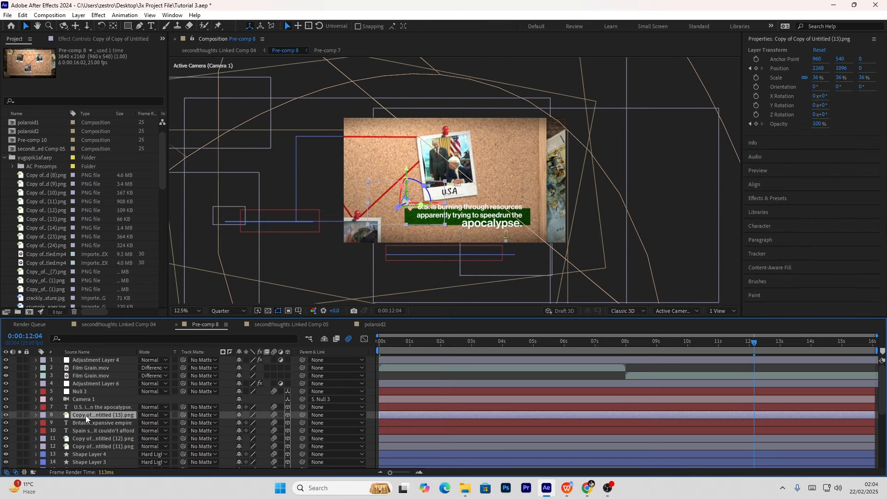
left_click(88, 462)
left_click(88, 455, "shift")
left_click(98, 422, "ctrl")
left_click(95, 415, "ctrl")
left_click(90, 407, "ctrl")
left_click(95, 438, "ctrl")
key("ctrl+c")
left_click(291, 324)
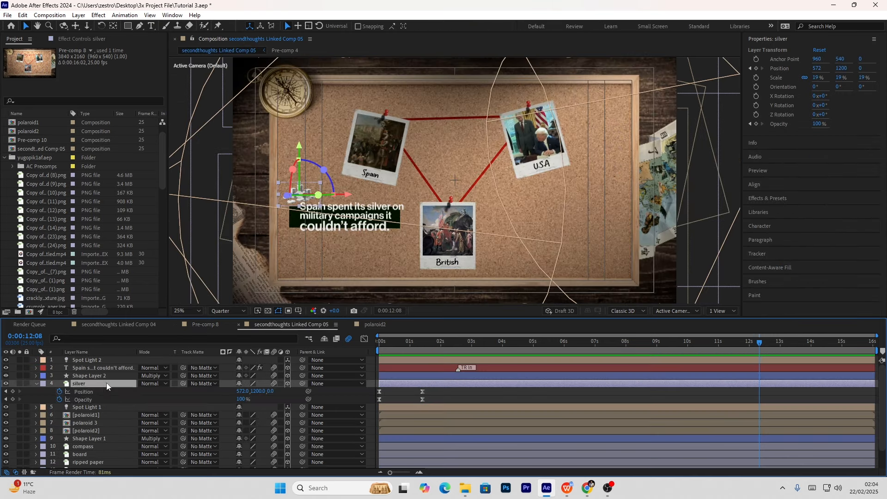
key("ctrl+v")
- Rename the pasted U.S. flag image layer as flag and the (12).png image layer as sword
left_click(106, 428)
left_click(93, 400)
mouse_move(93, 384)
left_mouse_down()
mouse_move(96, 403)
mouse_move(103, 390)
left_mouse_up()
left_click(95, 407)
mouse_move(116, 422)
left_mouse_down()
mouse_move(111, 384)
mouse_move(104, 424)
left_mouse_up()
left_click(104, 399, "ctrl")
left_click(99, 415, "ctrl")
right_click(107, 382)
left_click(127, 360)
type("flag")
right_click(110, 400)
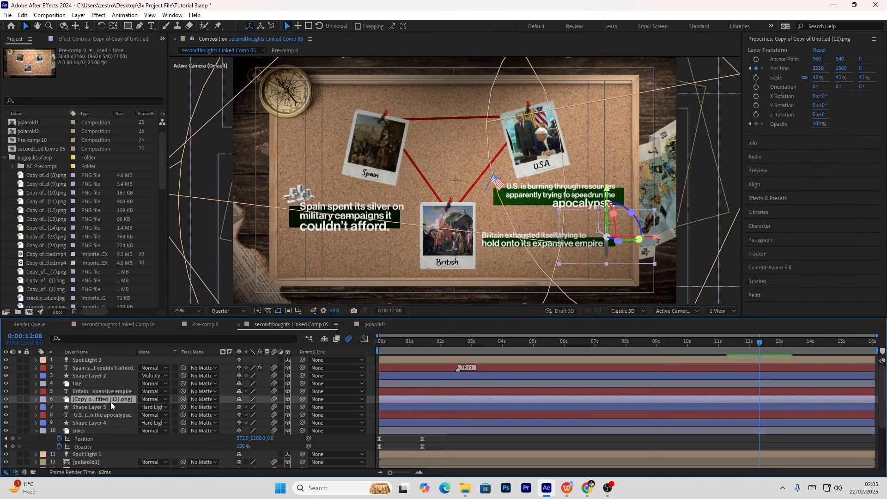
left_click(131, 378)
type("sword")
left_click(105, 407)
- Scrub through the timeline to review the Britain and U.S. caption reveals, return to the first frame and collapse silver's properties
left_click_drag(759, 342, 498, 343)
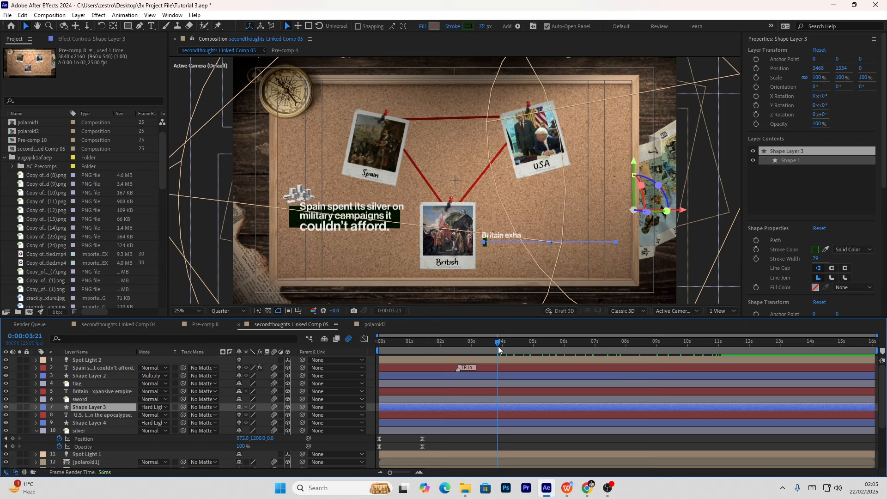
left_click_drag(499, 350, 687, 372)
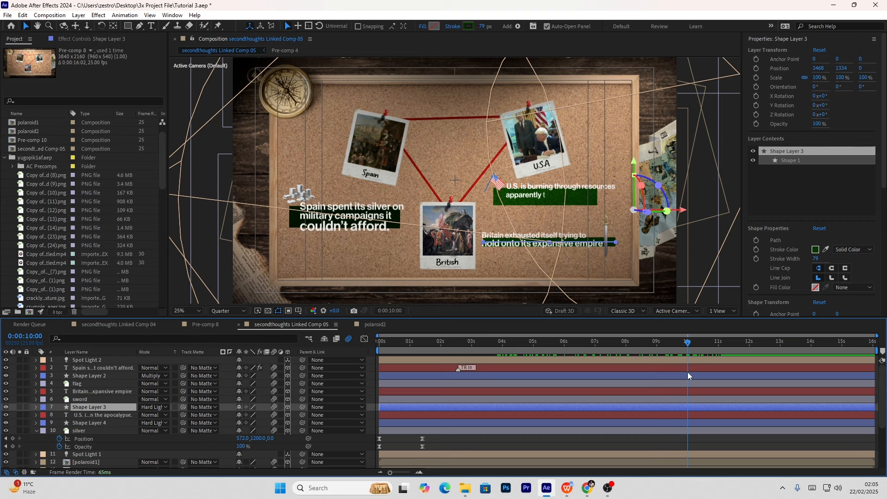
left_click(689, 346)
left_click_drag(689, 346, 335, 381)
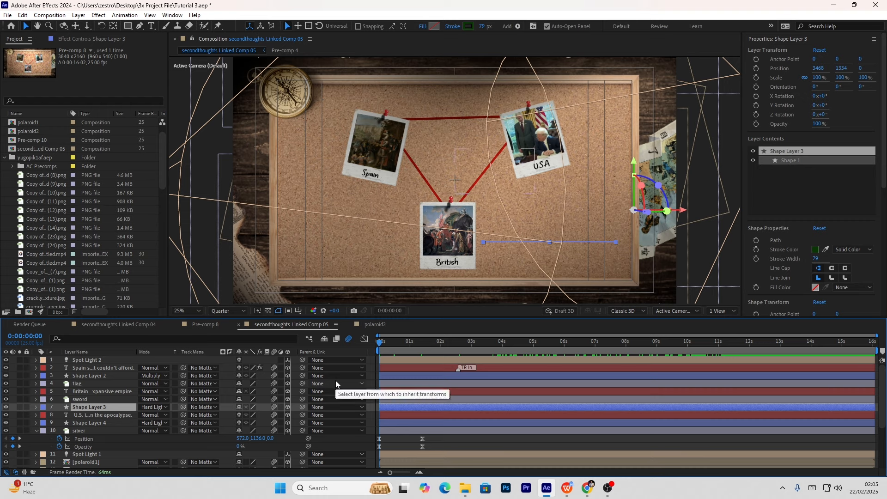
key("u")
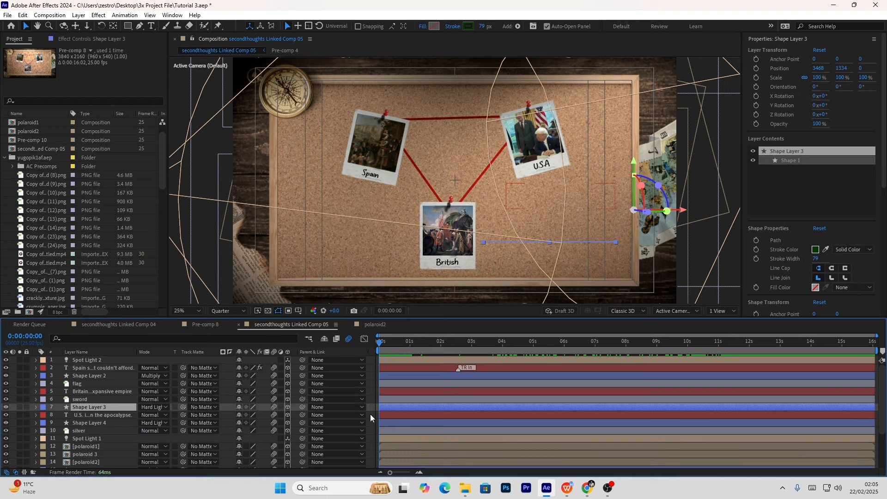
- Create a one-node camera named Camera 1 with depth of field enabled and place it at the top of the layer stack
right_click(370, 415)
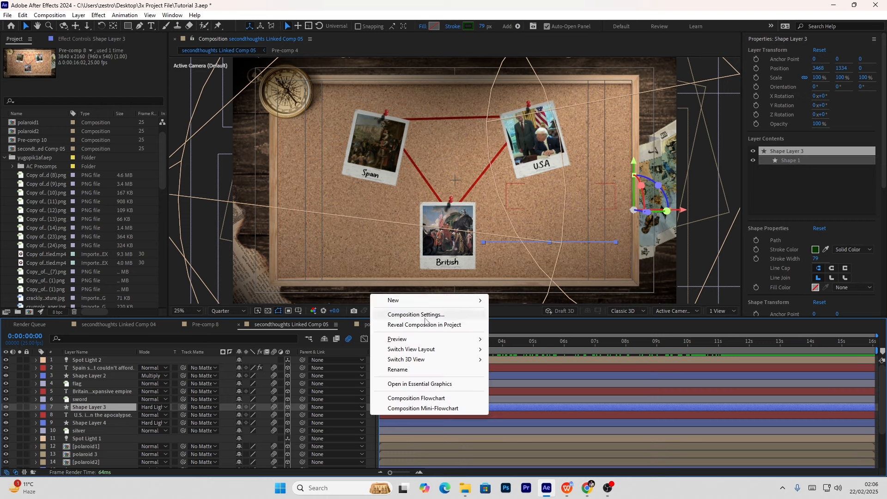
mouse_move(439, 300)
left_click(523, 346)
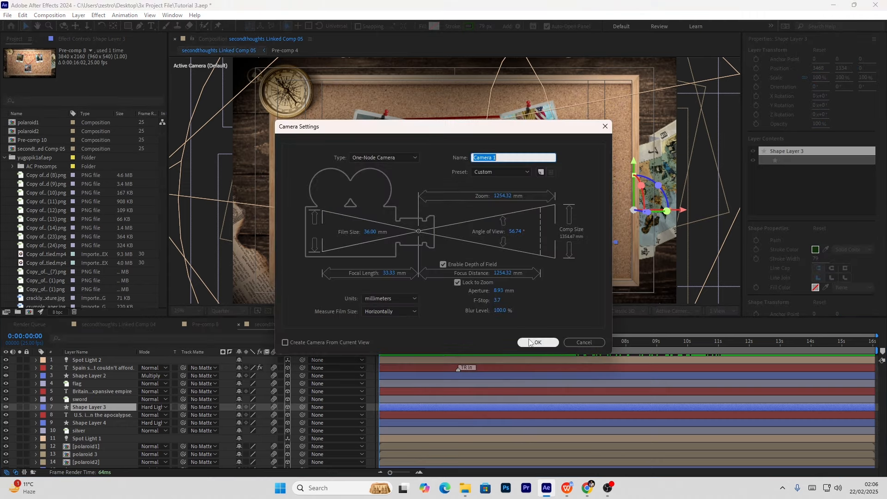
left_click(536, 342)
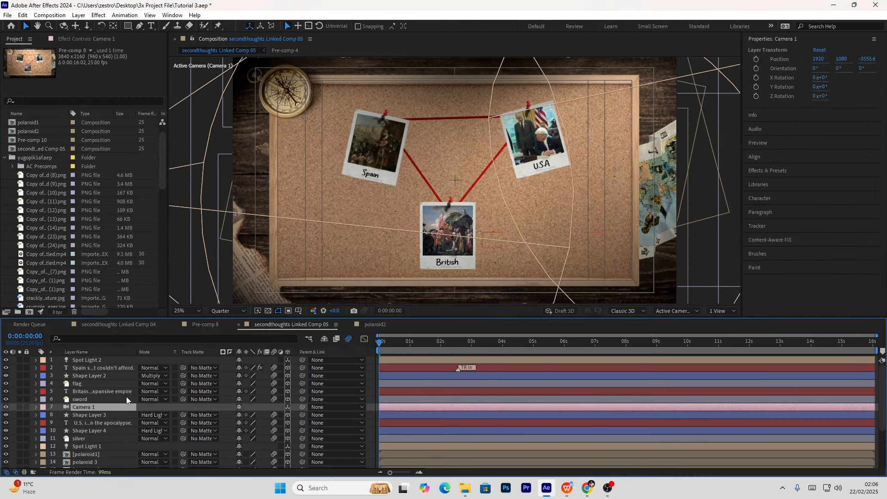
left_click_drag(88, 406, 103, 359)
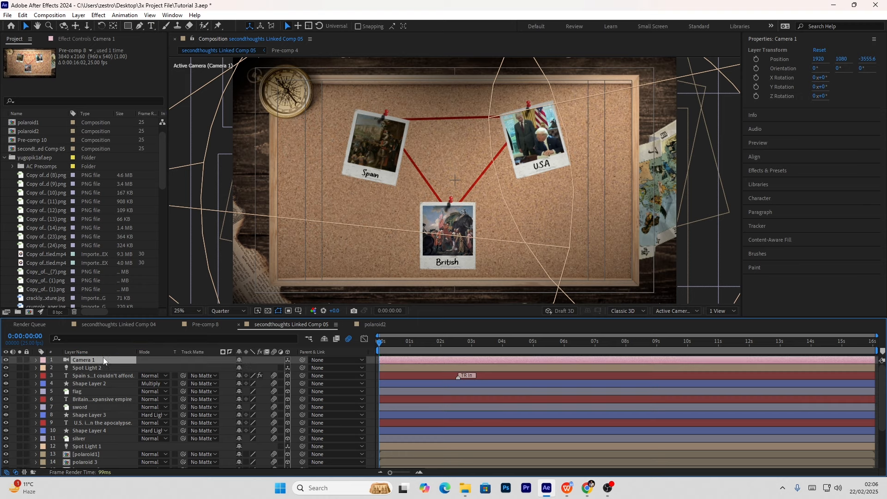
- Add a null object above Camera 1
right_click(372, 374)
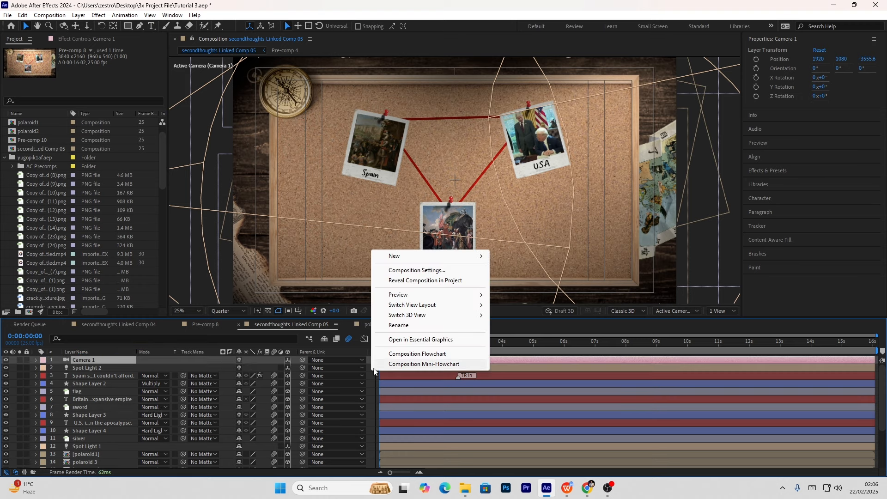
mouse_move(485, 260)
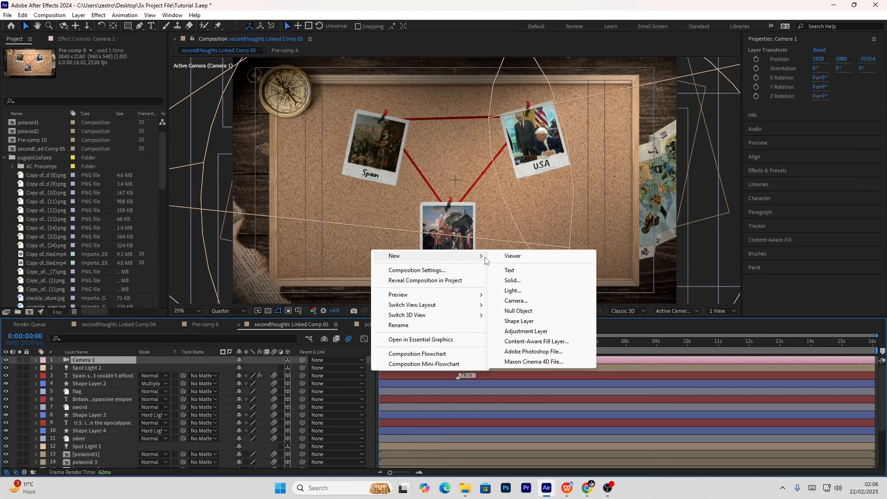
left_click(507, 311)
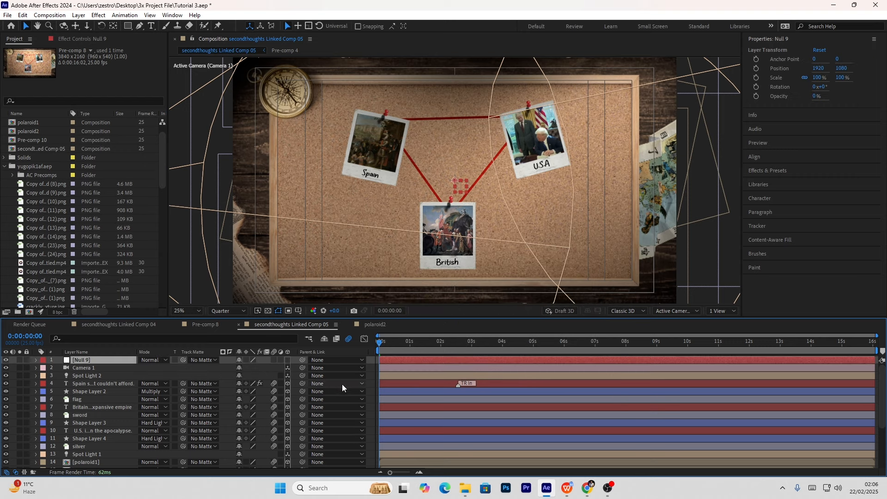
- Parent Camera 1 to Null 9, reveal the null's position and make the null a 3D layer
left_click(319, 368)
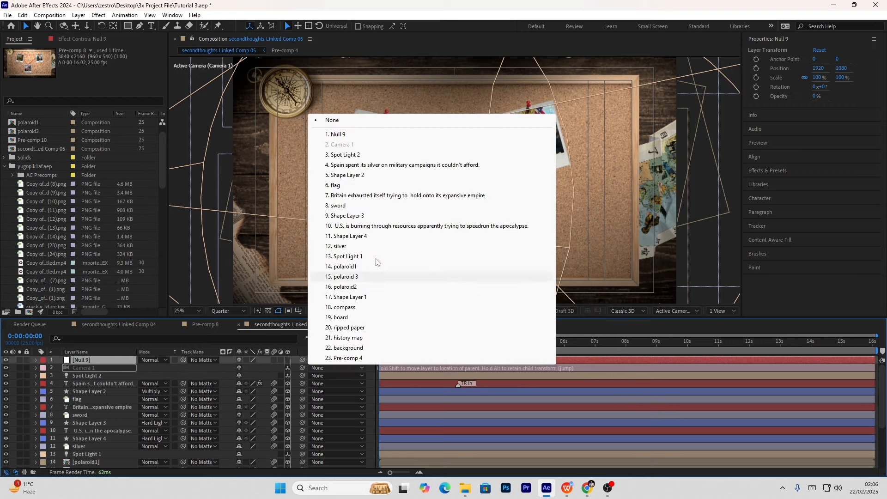
left_click(368, 135)
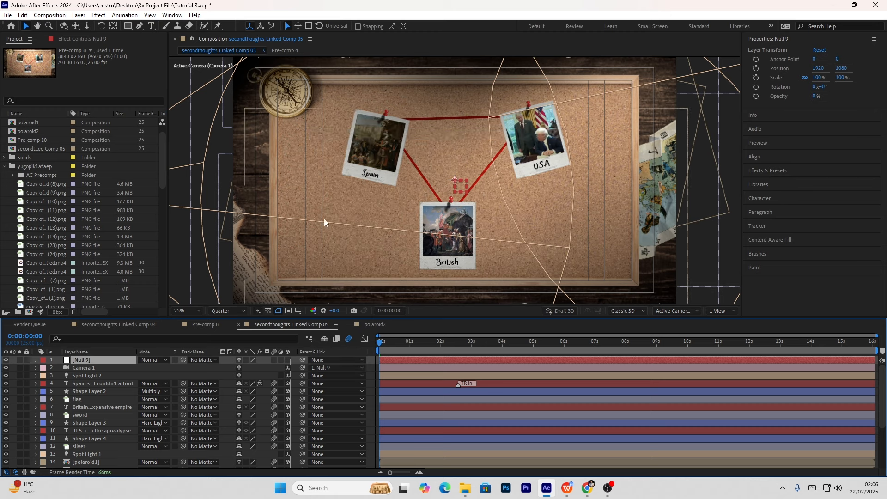
left_click(104, 370)
left_click(99, 362)
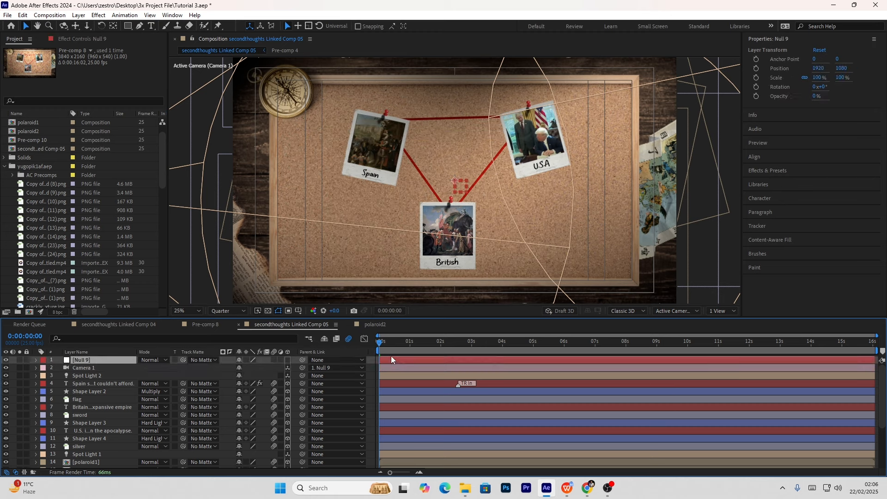
key("p")
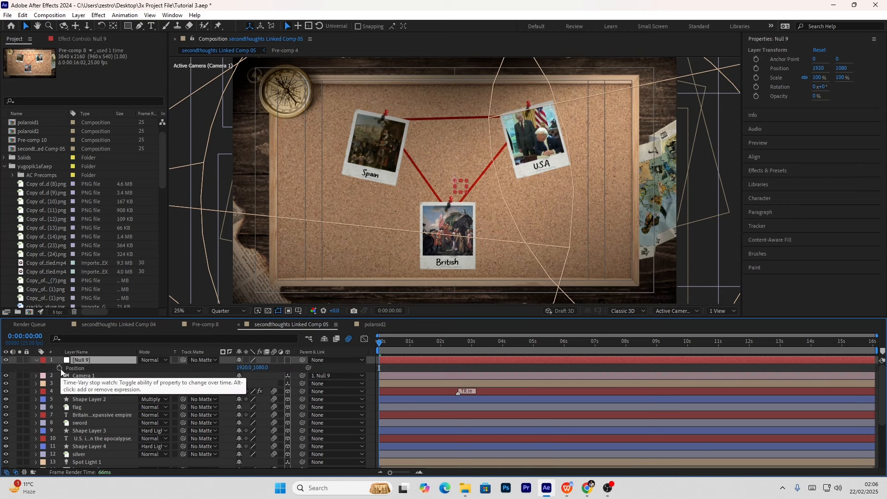
left_click(288, 360)
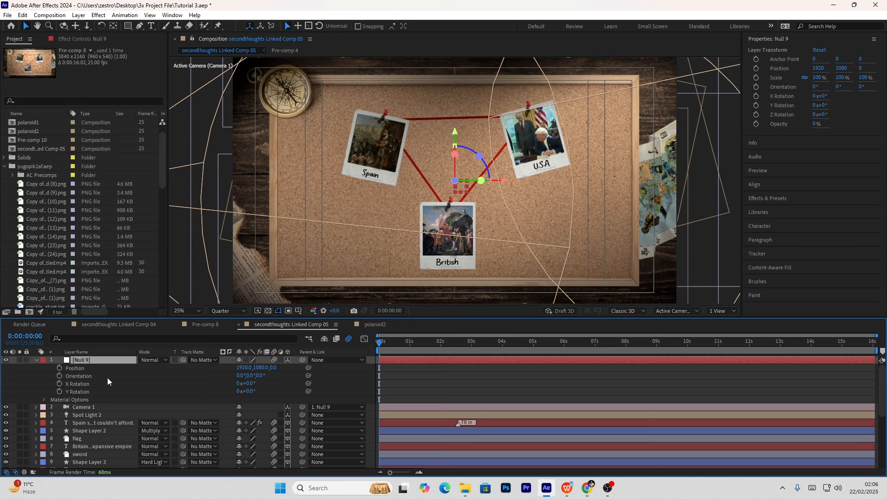
- Keyframe the null's position at the first frame, and set it to 1652, 1080, 462 at 0:00:03:07
left_click(59, 369)
left_click(449, 345)
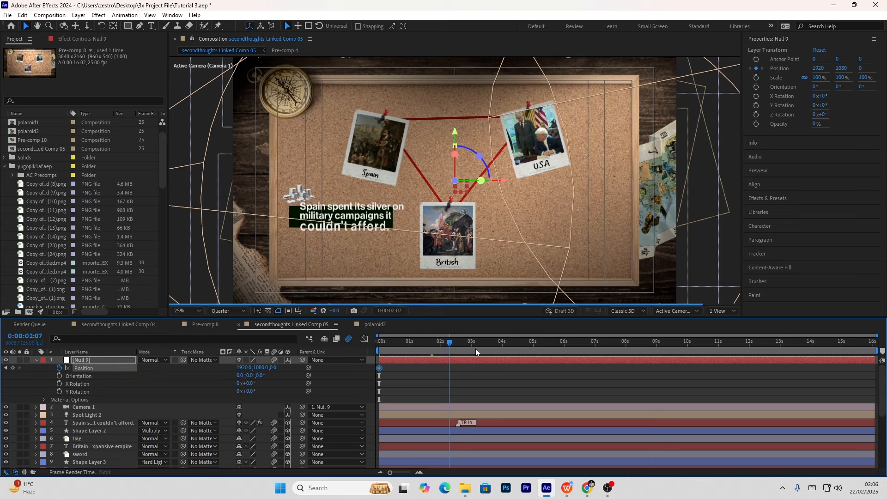
mouse_move(475, 348)
left_mouse_down()
mouse_move(523, 353)
mouse_move(473, 356)
mouse_move(488, 357)
mouse_move(480, 354)
left_mouse_up()
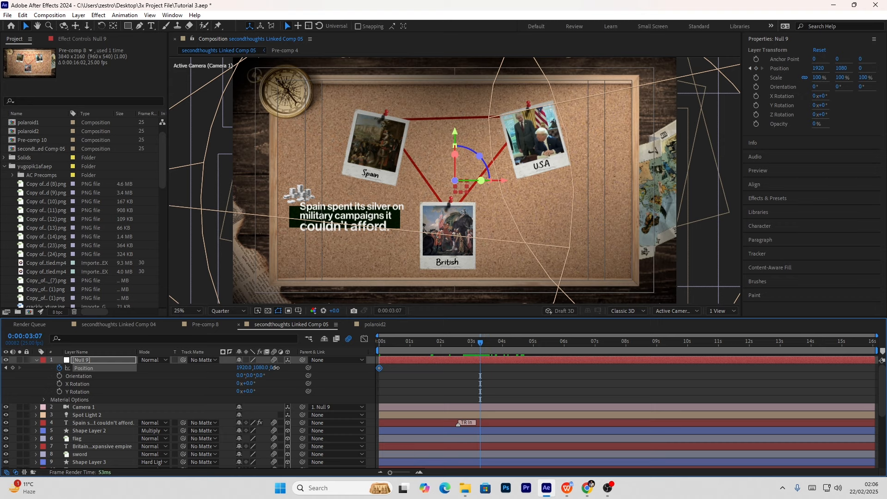
left_click_drag(276, 367, 479, 370)
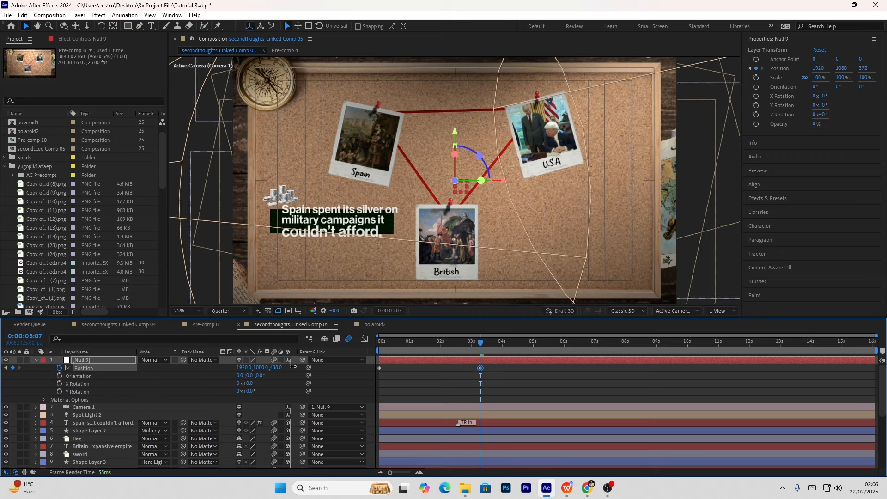
left_click_drag(293, 366, 319, 367)
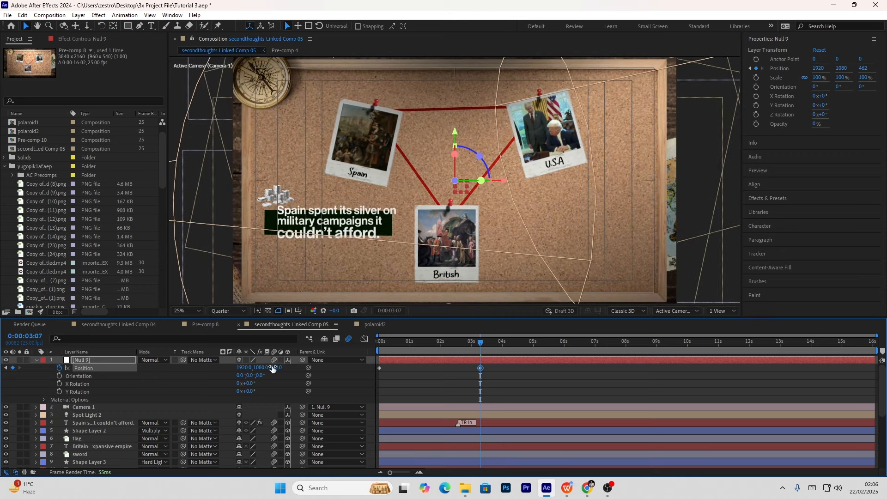
left_click_drag(243, 368, 109, 375)
left_click_drag(240, 368, 254, 369)
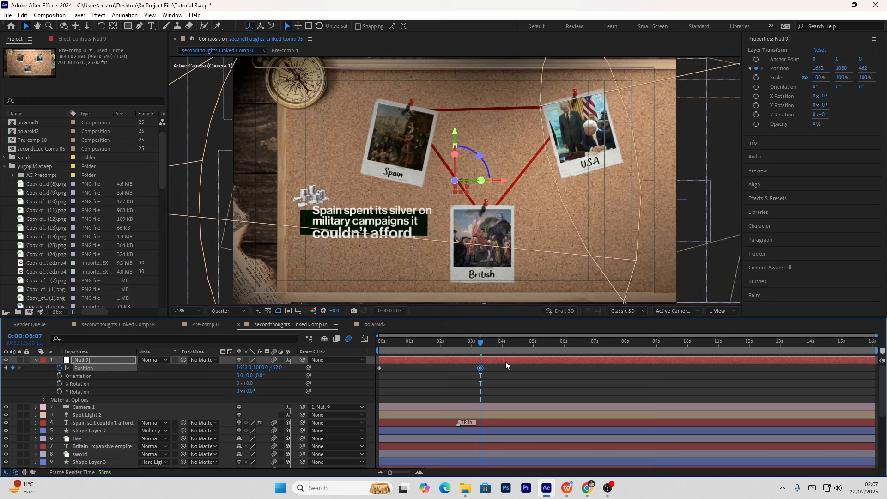
- Keyframe the null's position at 2166, 1080, 462 at 0:00:07:10 and at 2394, 1080, 910 at 0:00:12:05
key("space")
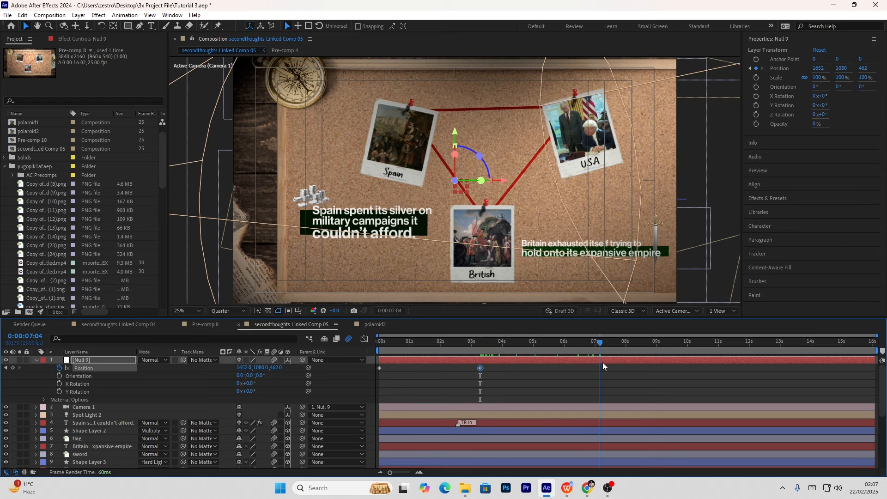
left_click_drag(239, 368, 481, 371)
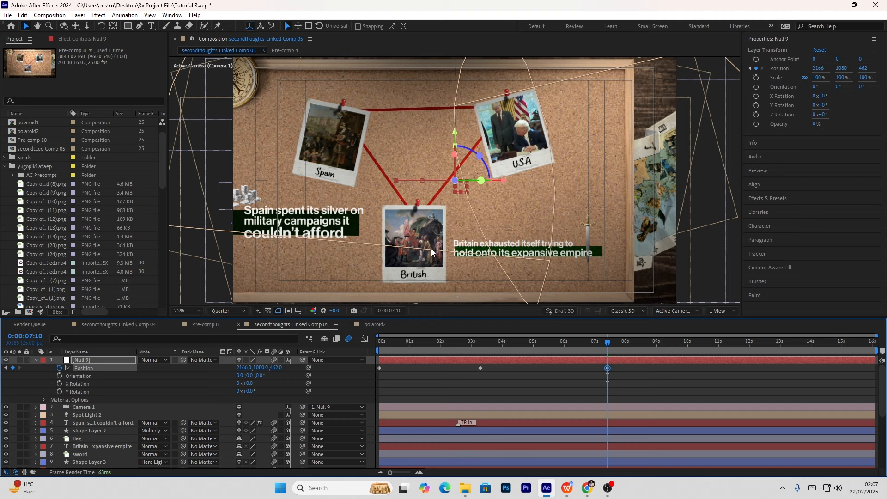
left_click_drag(639, 343, 756, 345)
left_click_drag(279, 372, 477, 365)
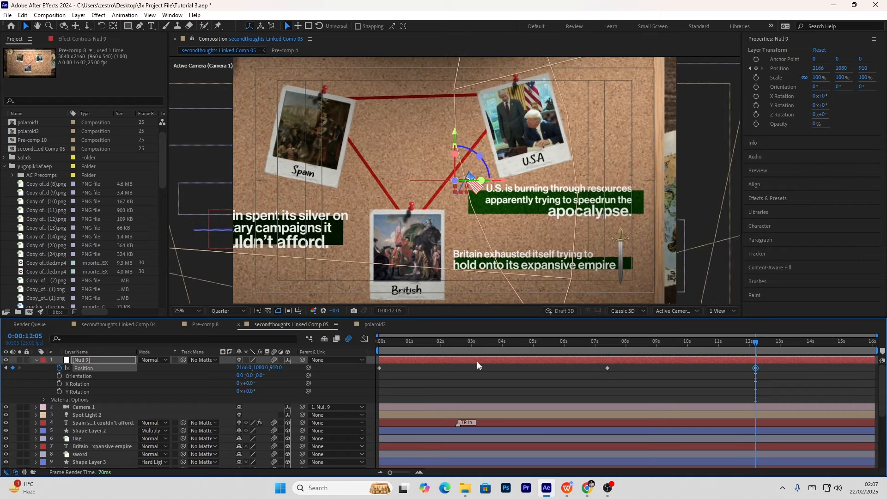
left_click_drag(247, 368, 355, 368)
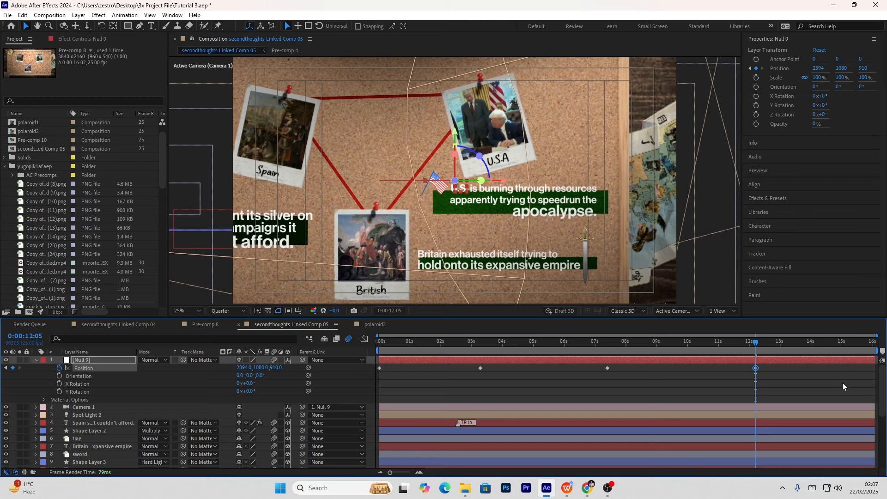
- Easy-ease all the null's position keyframes and reshape their speed curves to start each move fast and slow down gradually
left_click_drag(830, 353, 763, 371)
left_click(769, 369)
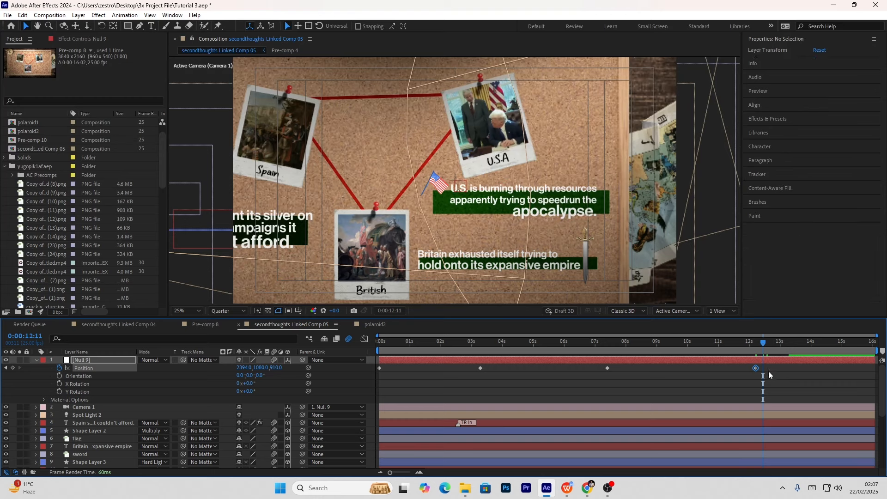
left_click_drag(774, 368, 361, 374)
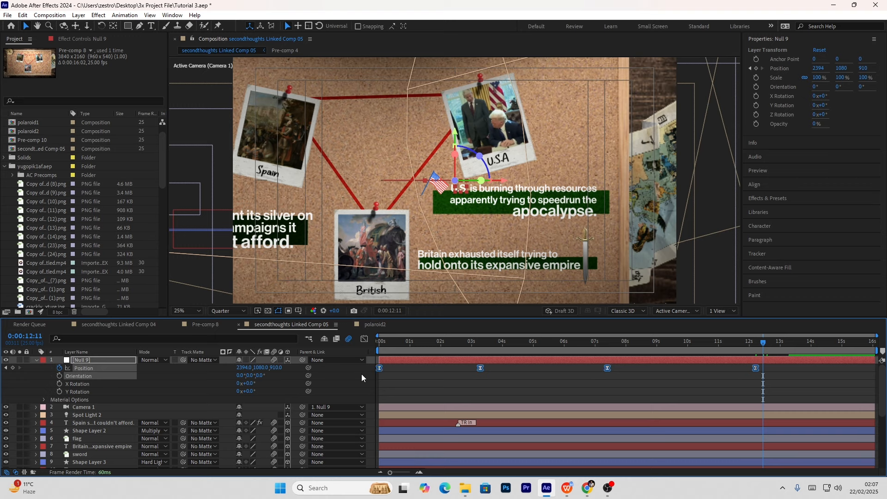
left_click(364, 340)
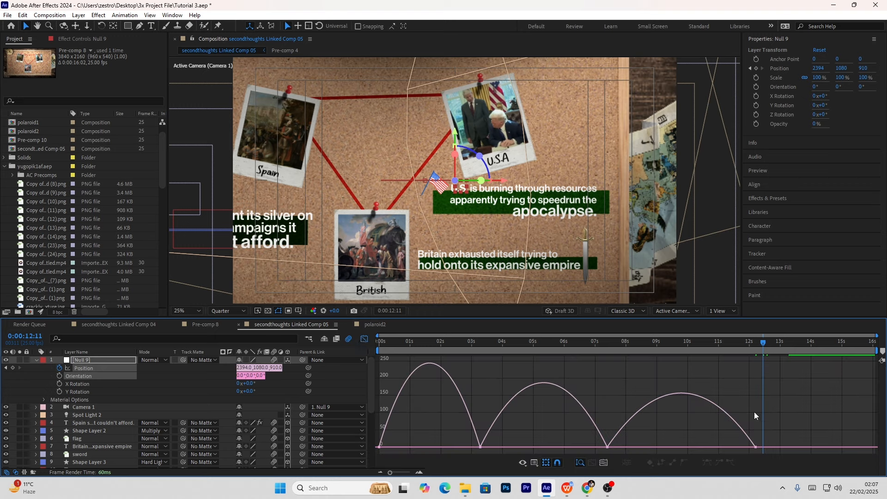
left_click_drag(806, 422, 478, 450)
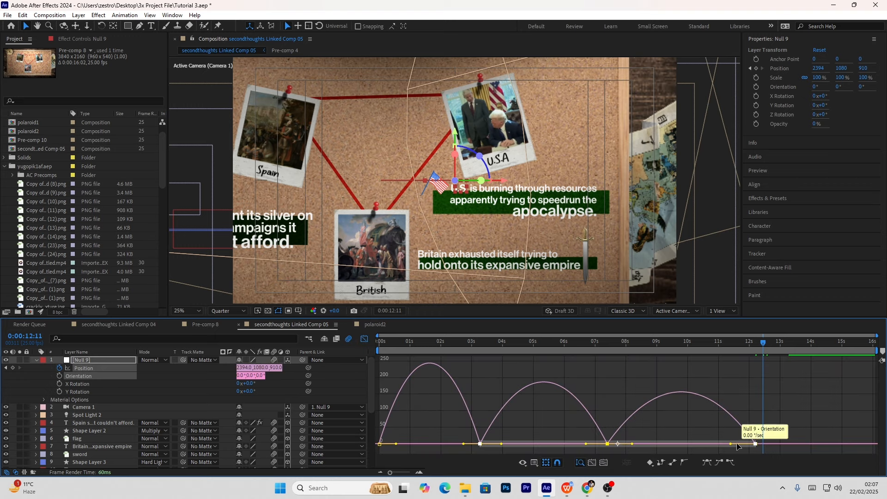
left_click_drag(730, 443, 656, 449)
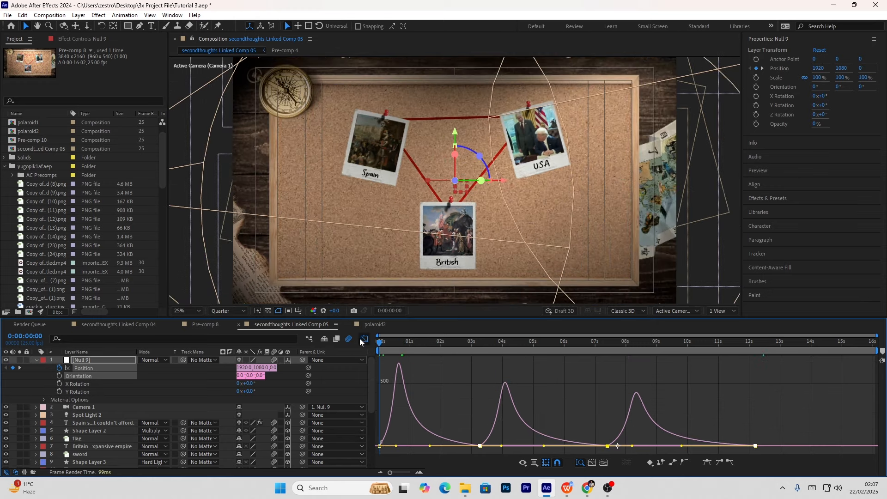
left_click(364, 338)
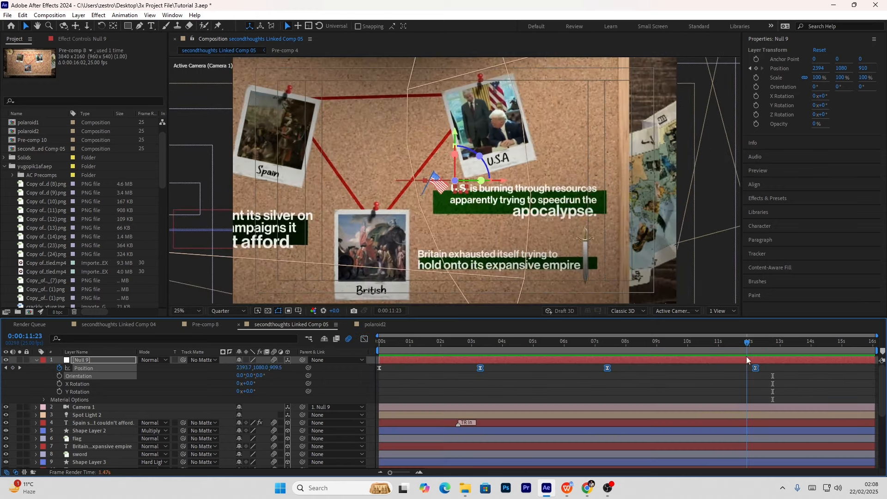
- Preview the eased camera move across the board and return to the first frame
left_click_drag(746, 356, 703, 356)
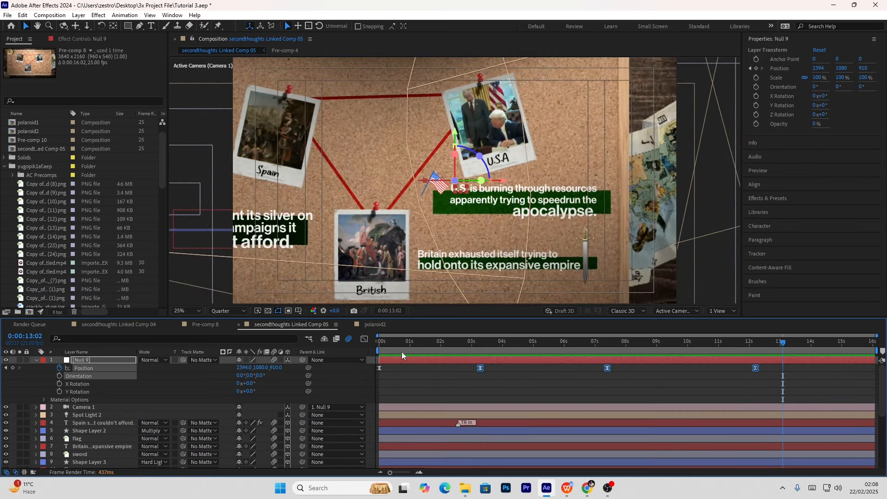
left_click_drag(401, 351, 369, 348)
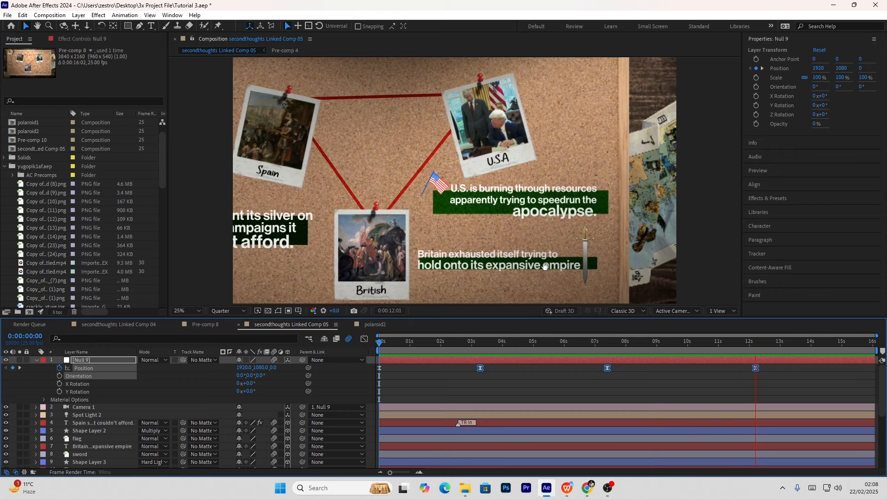
key("space")
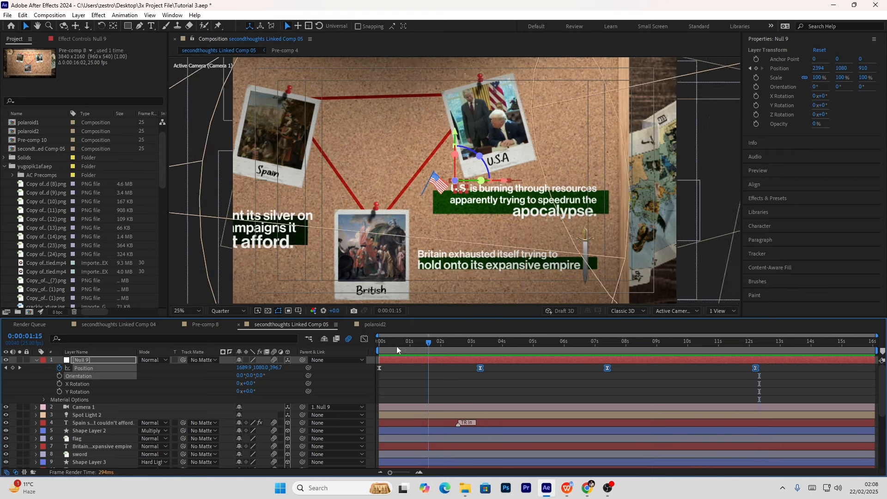
key("Home")
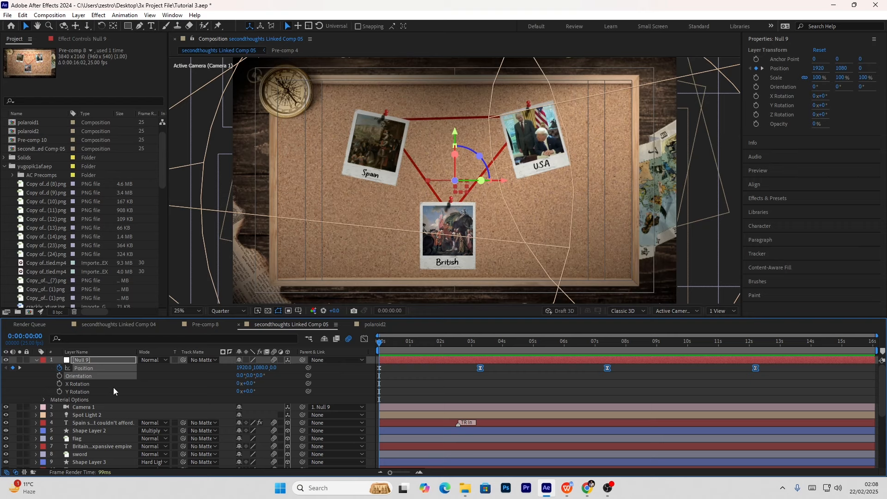
- Add the expression wiggle(2,4) to the null's position and collapse the null's properties
left_click(59, 368, "alt")
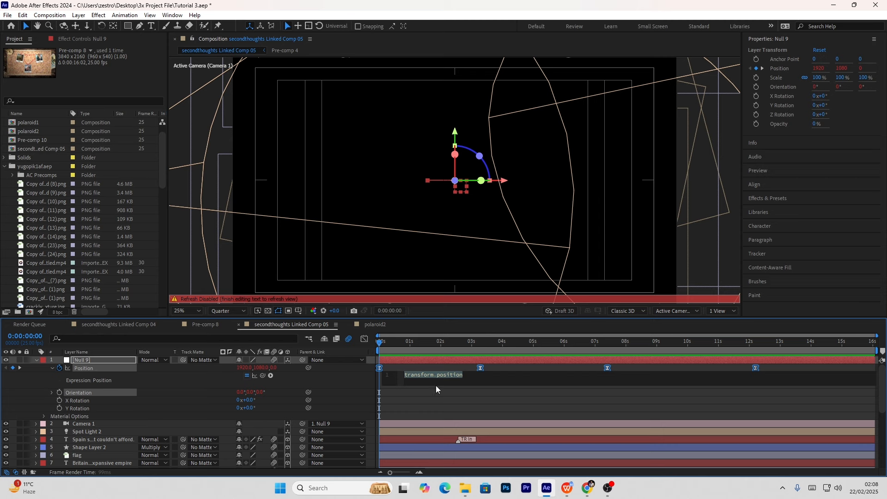
type("wigg")
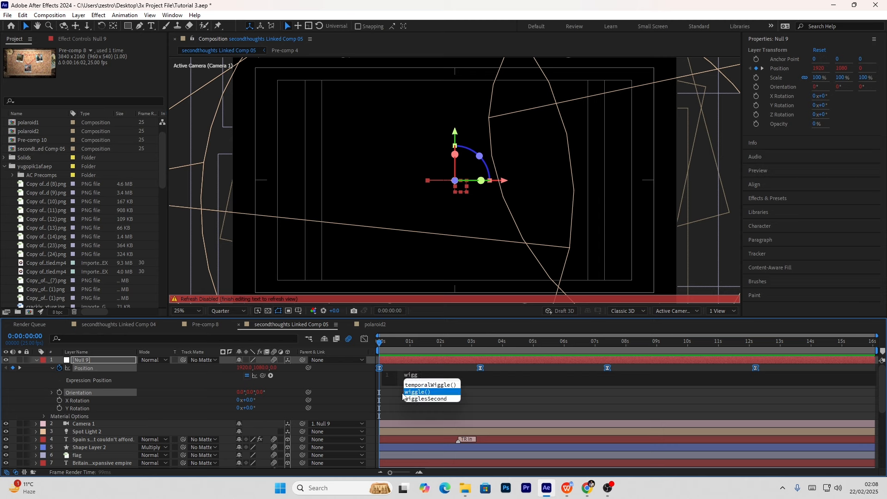
left_click(411, 393)
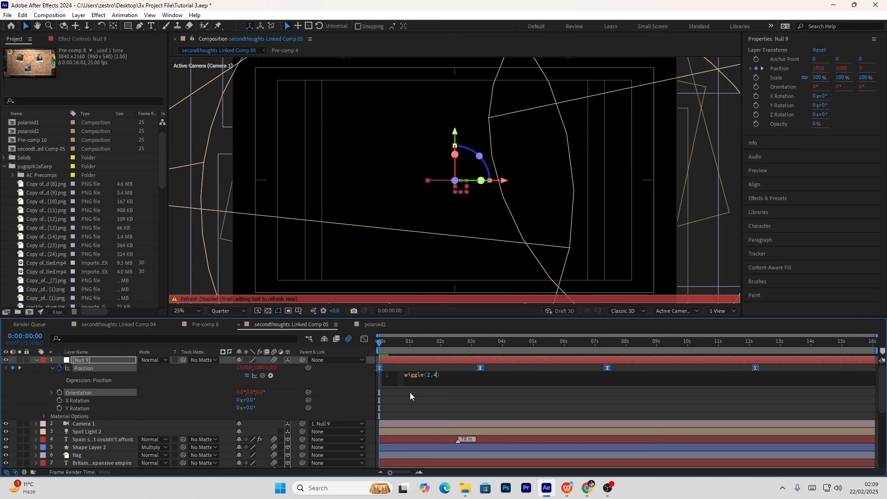
left_click_drag(424, 351, 364, 351)
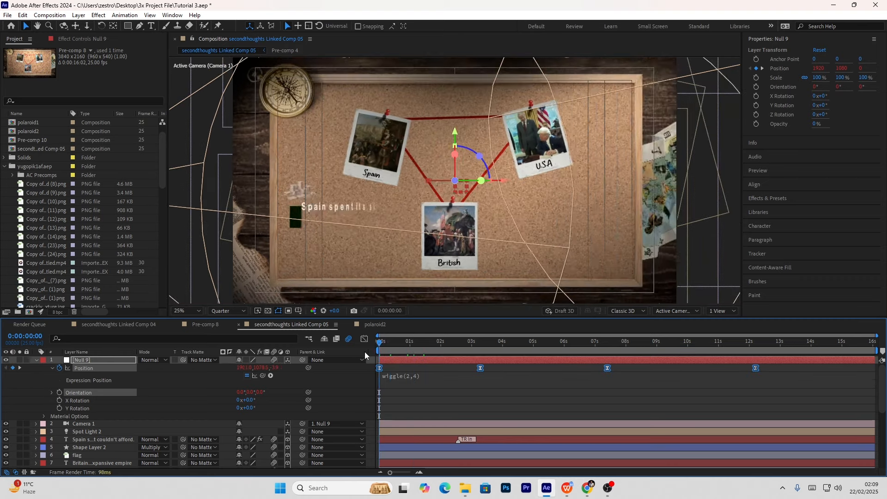
left_click(35, 361)
left_click(370, 383)
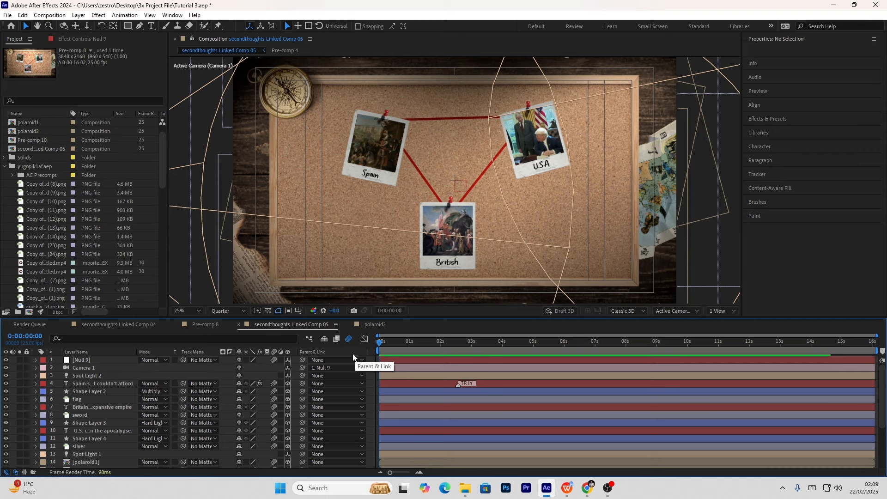
- Play back the scene to check the wiggling camera move, and return to the first frame
key("space")
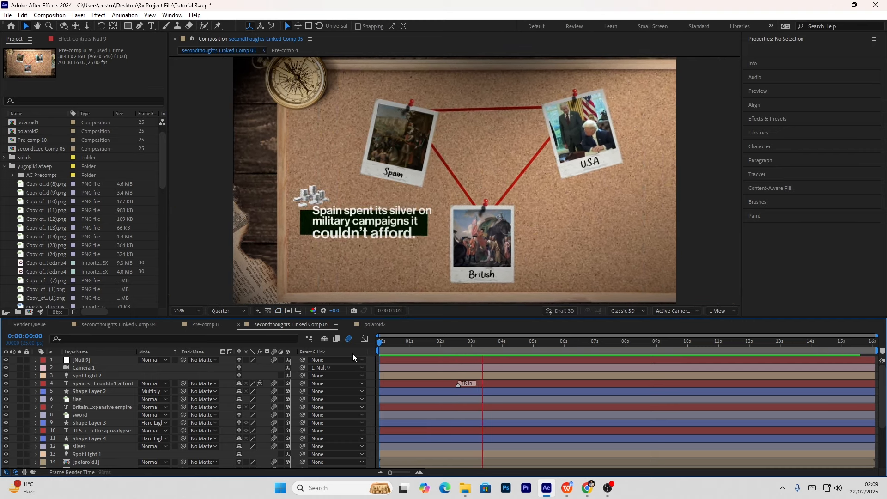
key("space")
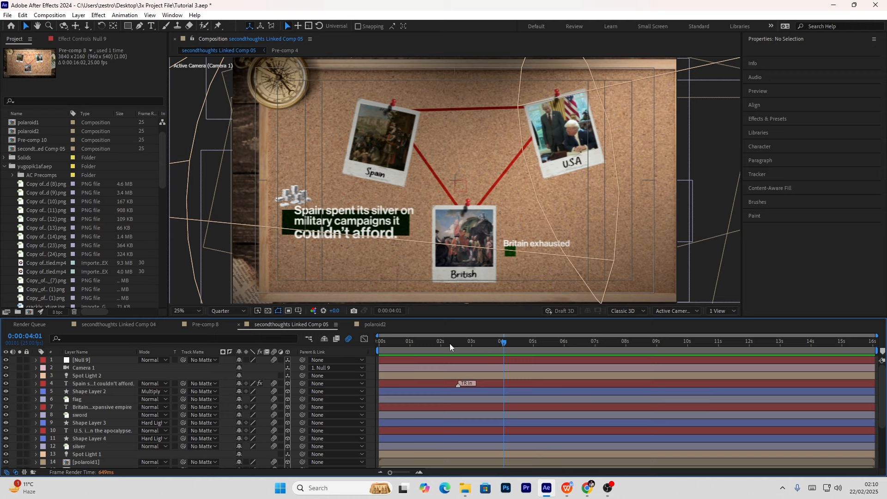
key("Home")
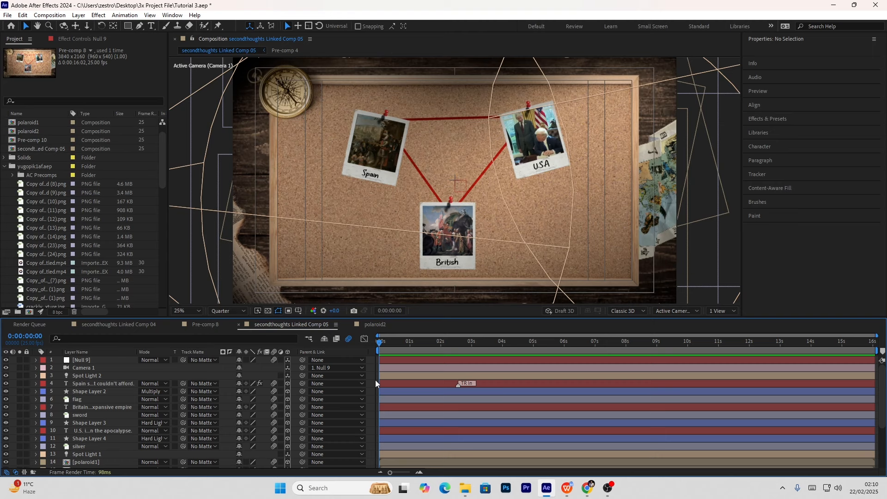
- Pre-compose all layers from the camera null down to the background, moving all attributes into the new composition
left_click(82, 362)
scroll(82, 368, "down", 3)
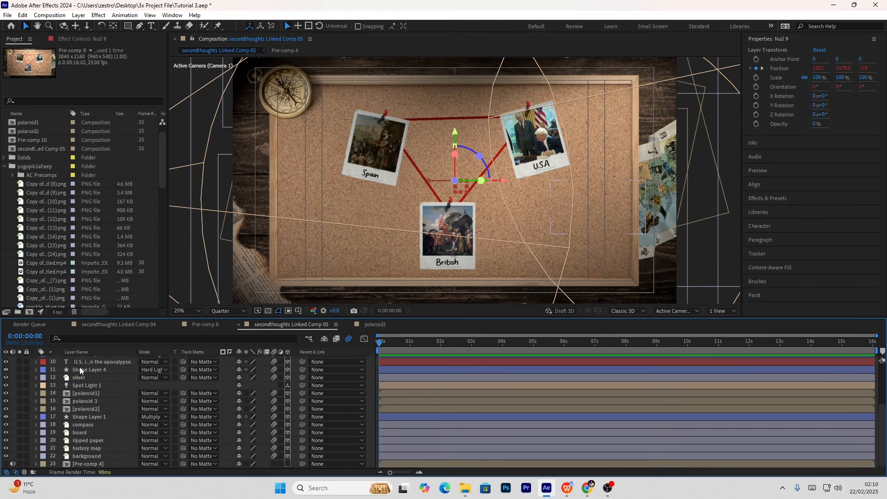
left_click(98, 455, "shift")
right_click(98, 455)
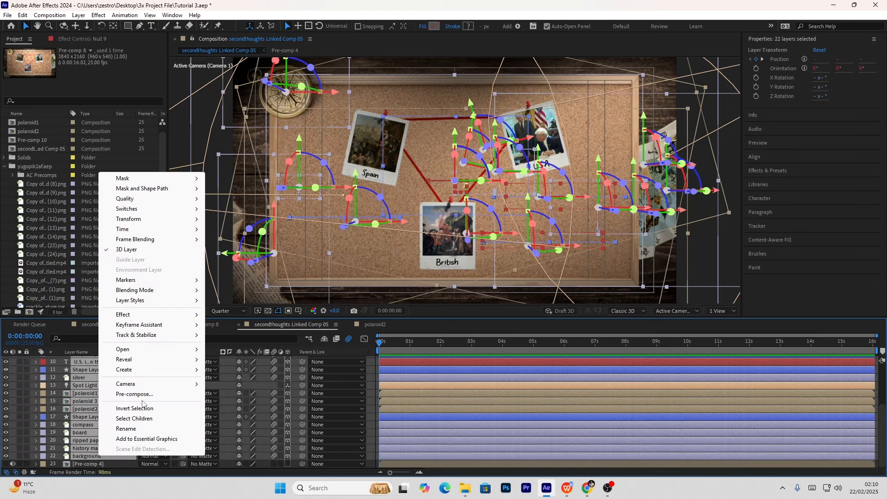
left_click(135, 394)
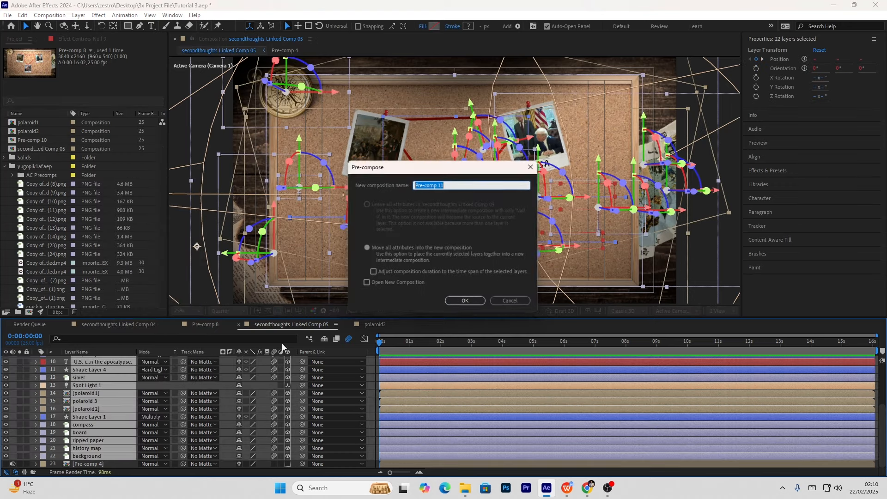
left_click(458, 301)
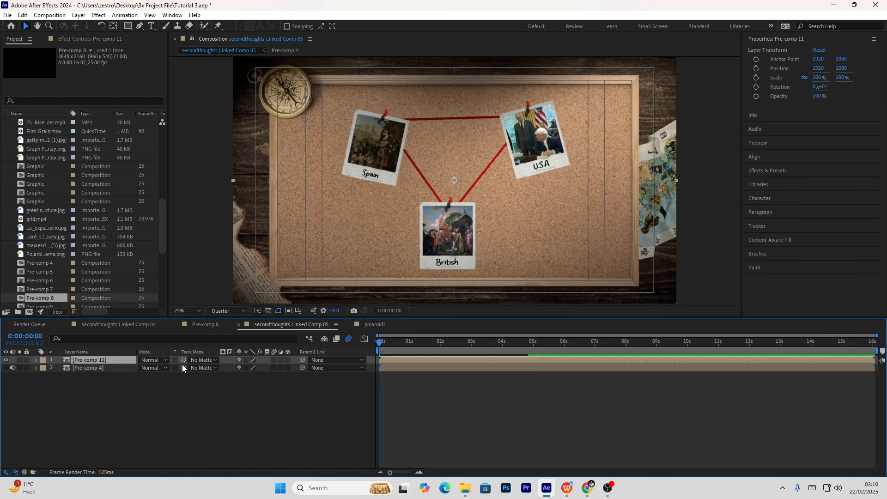
- Add a new adjustment layer above the pre-composed pinboard scene
left_click(337, 393)
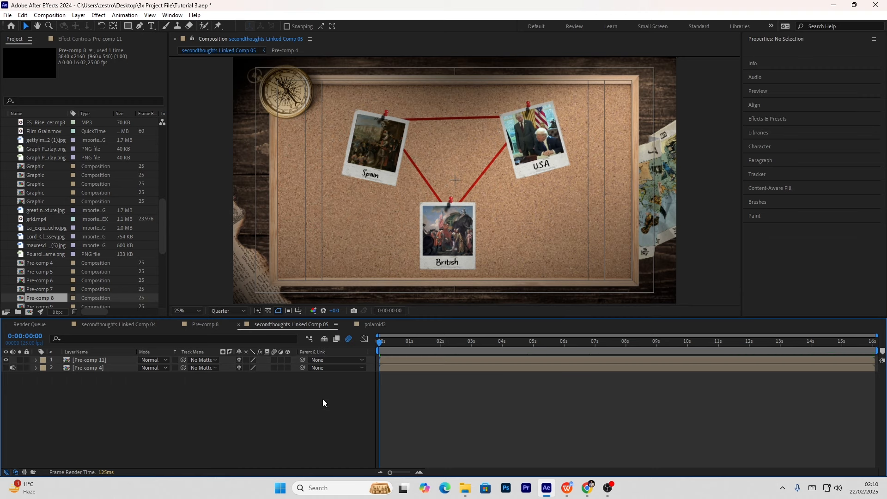
right_click(322, 403)
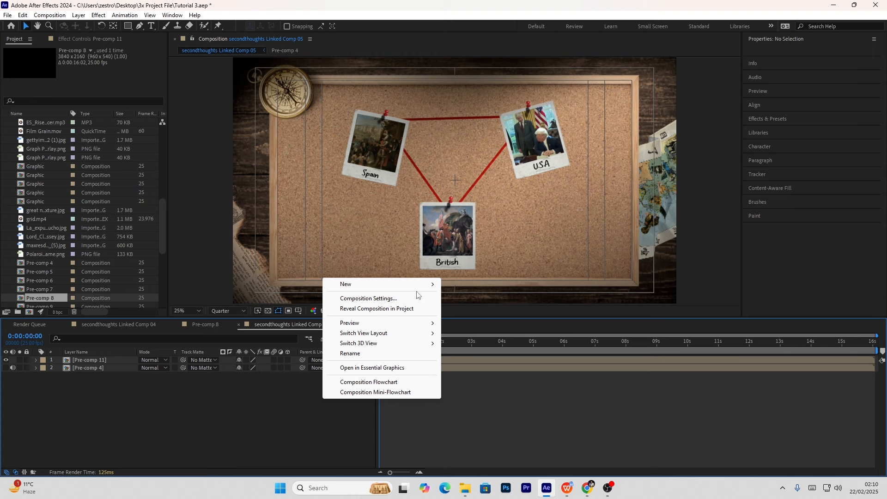
mouse_move(420, 289)
left_click(469, 360)
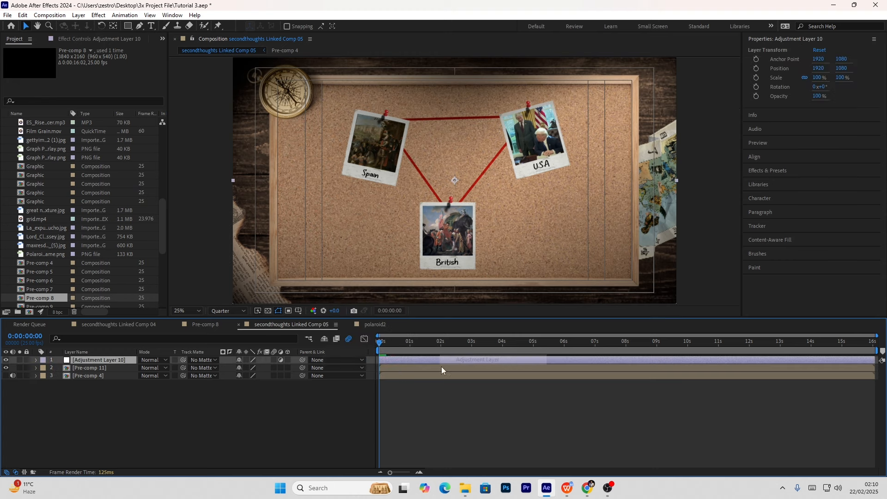
left_click(172, 403)
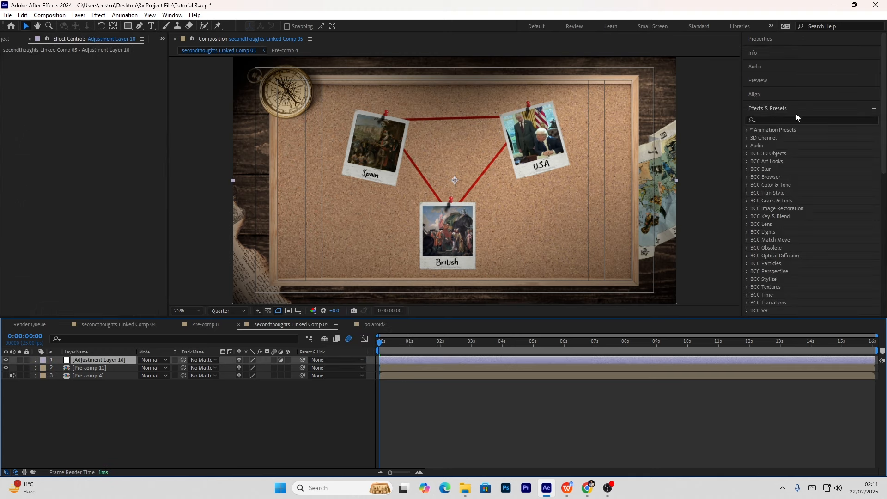
- Find the CC Vignette effect and apply it to the adjustment layer
left_click(791, 120)
type("cc")
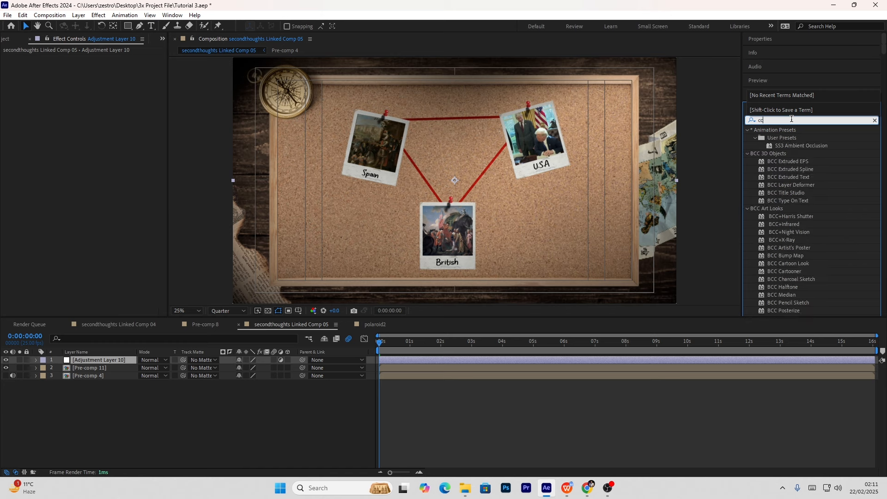
type(" vi")
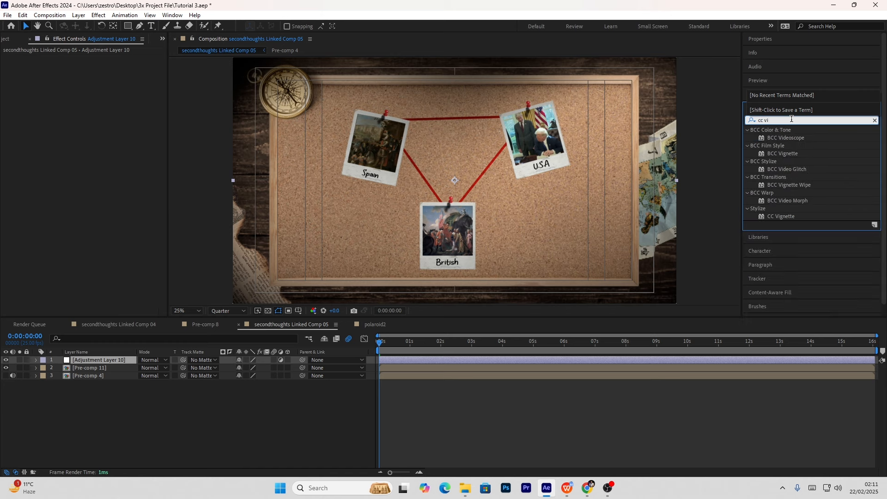
type("g")
left_click_drag(778, 168, 142, 361)
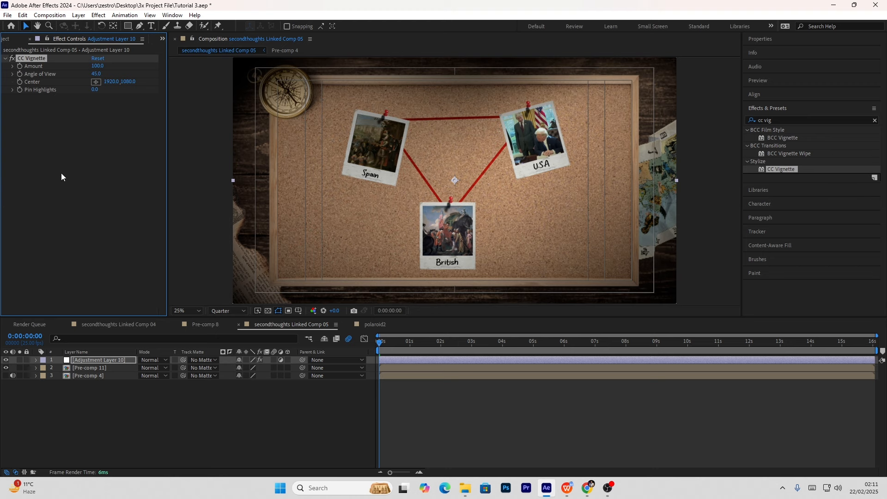
left_click(82, 392)
- Draw a rectangular mask on the adjustment layer, extending past both side edges of the frame and leaving thin strips above and below
left_click(88, 360)
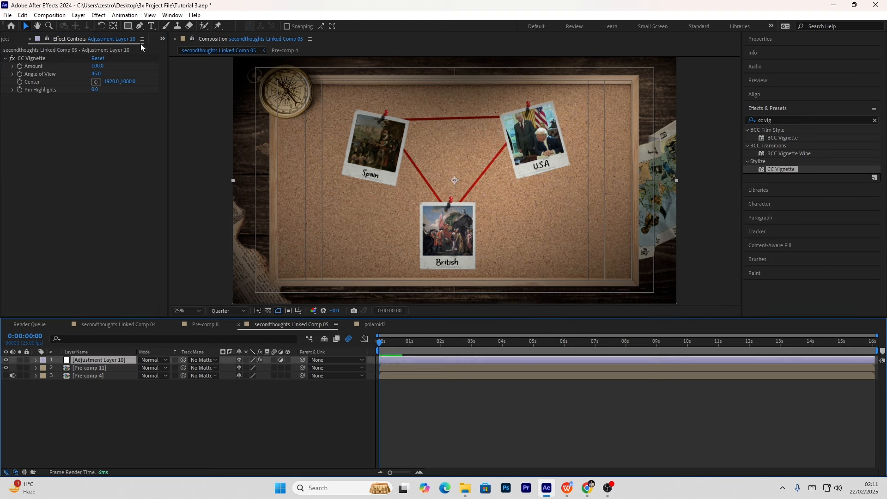
left_click(128, 26)
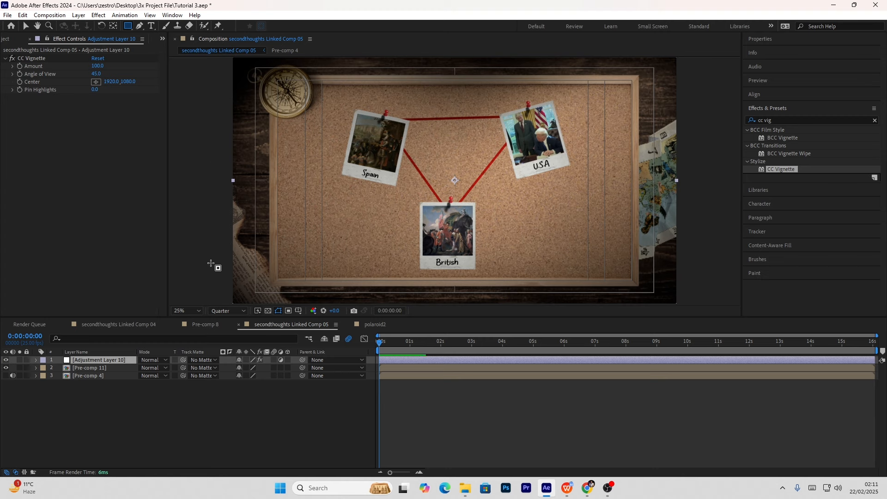
left_click(96, 361)
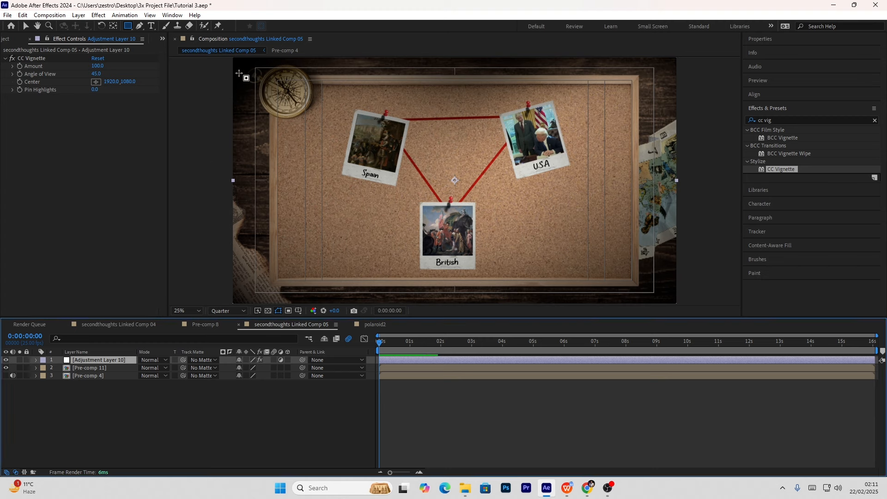
left_click(129, 26)
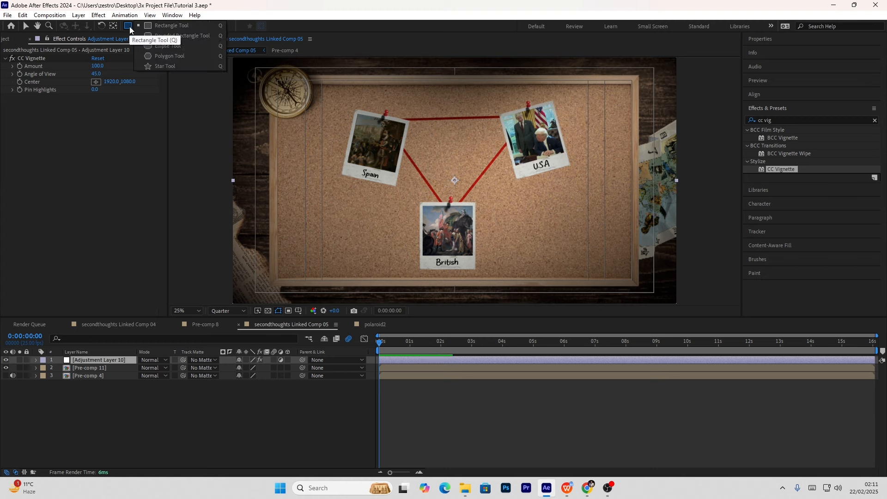
left_click(156, 25)
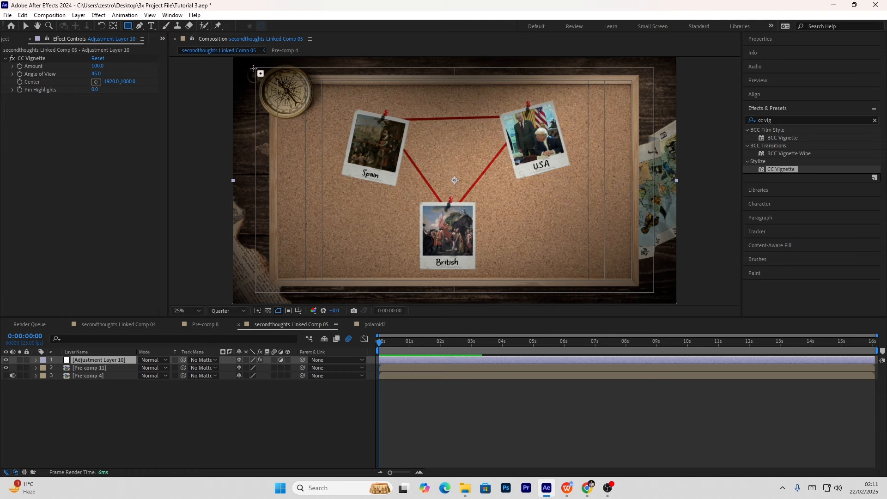
mouse_move(226, 68)
left_mouse_down()
mouse_move(684, 258)
mouse_move(691, 289)
left_mouse_up()
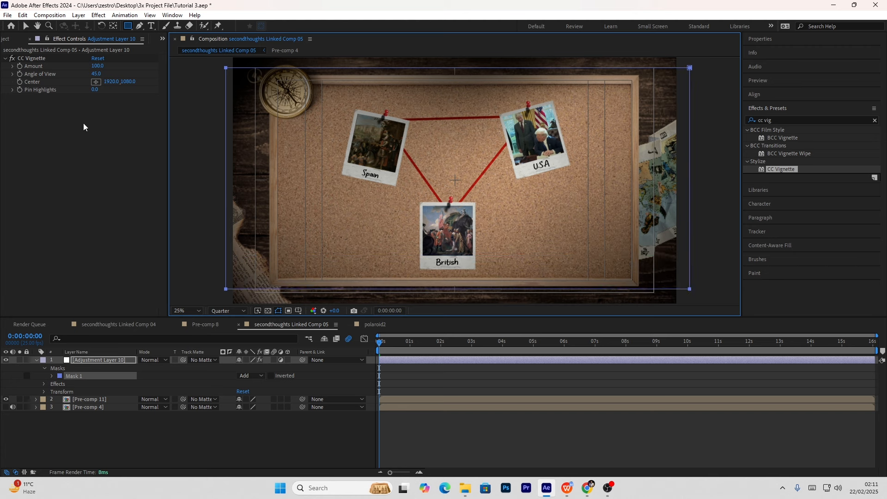
- Lower both upper corner points of the rectangular mask slightly to widen the strip above it
left_click(25, 27)
left_click(314, 127)
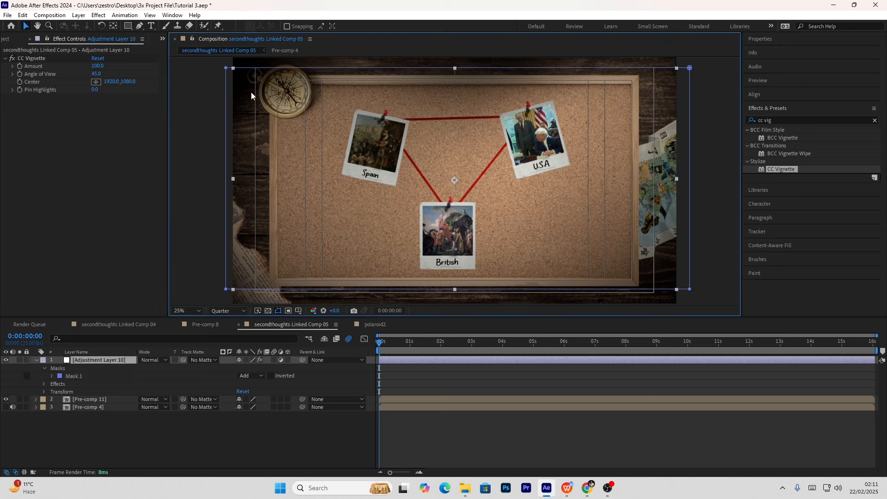
left_click_drag(225, 68, 227, 74)
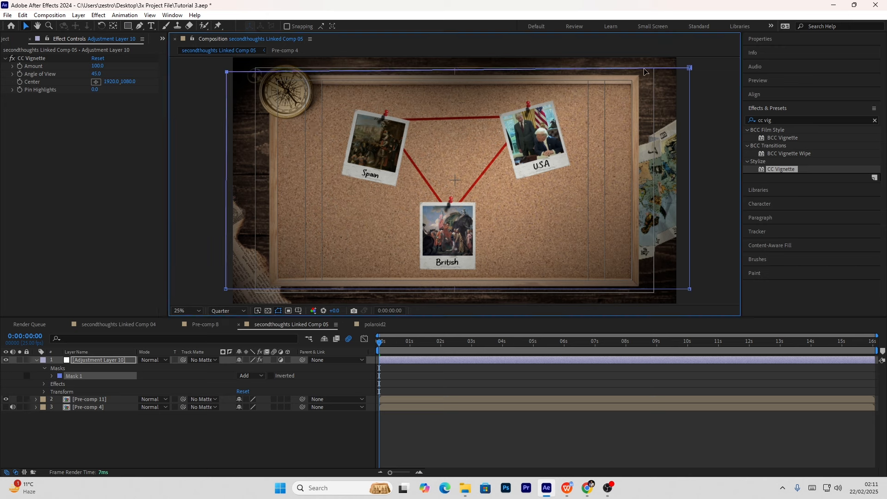
left_click_drag(689, 68, 690, 71)
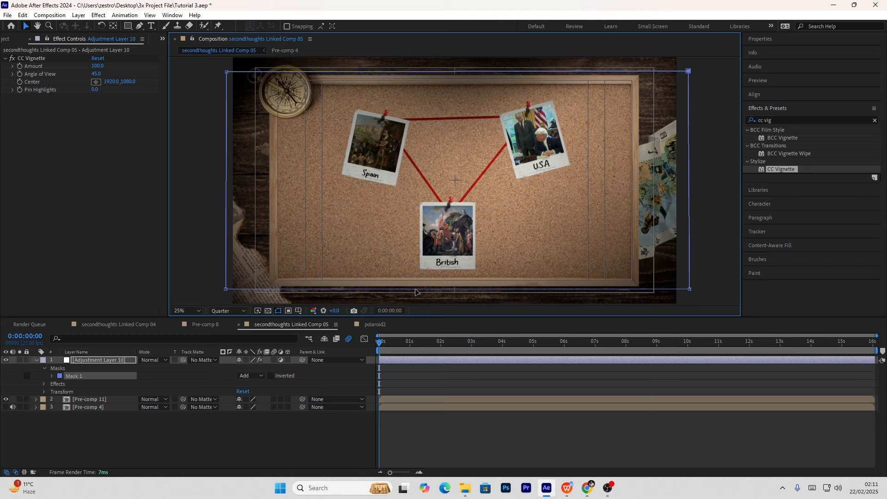
- Invert the adjustment layer's mask and set its feather to 103 pixels
left_click(270, 376)
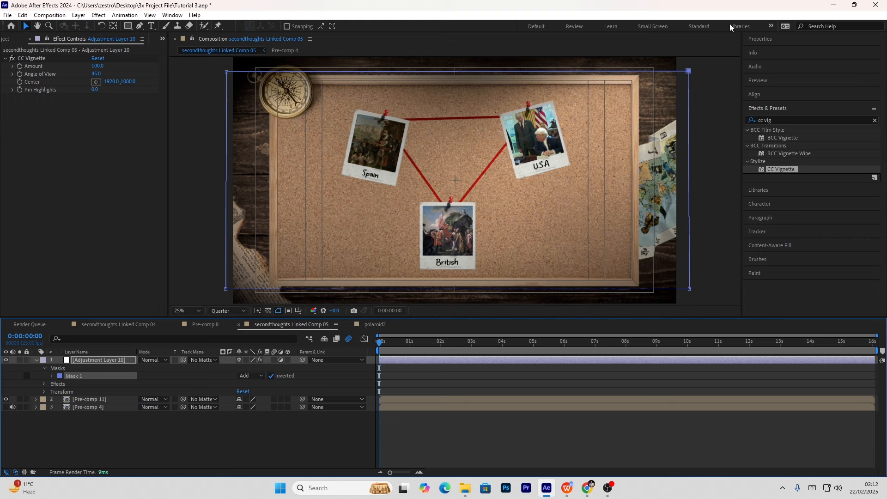
left_click(51, 376)
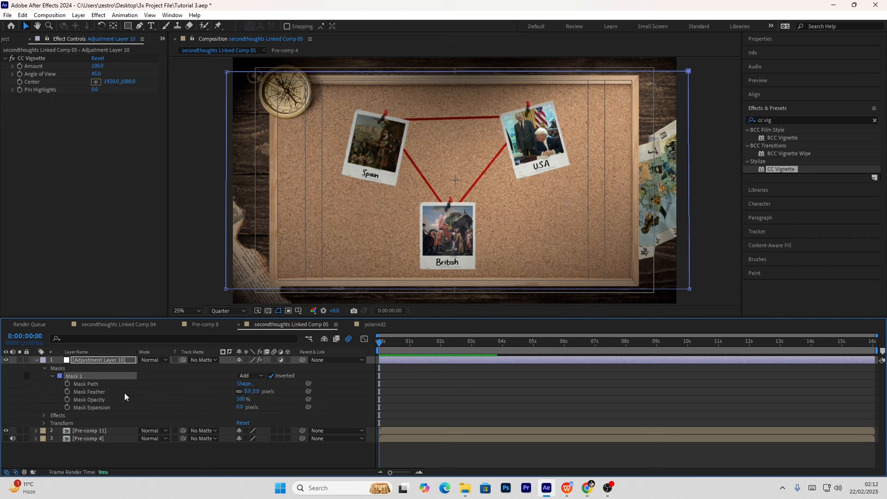
left_click_drag(245, 391, 290, 391)
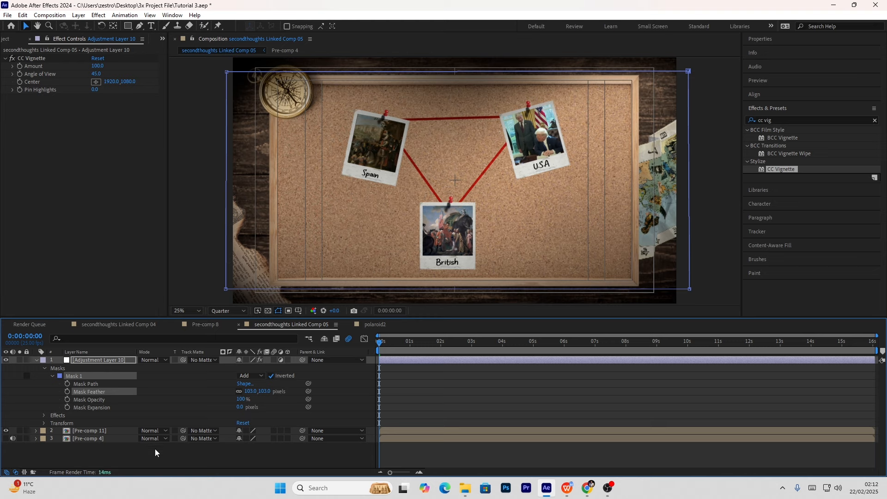
left_click(131, 460)
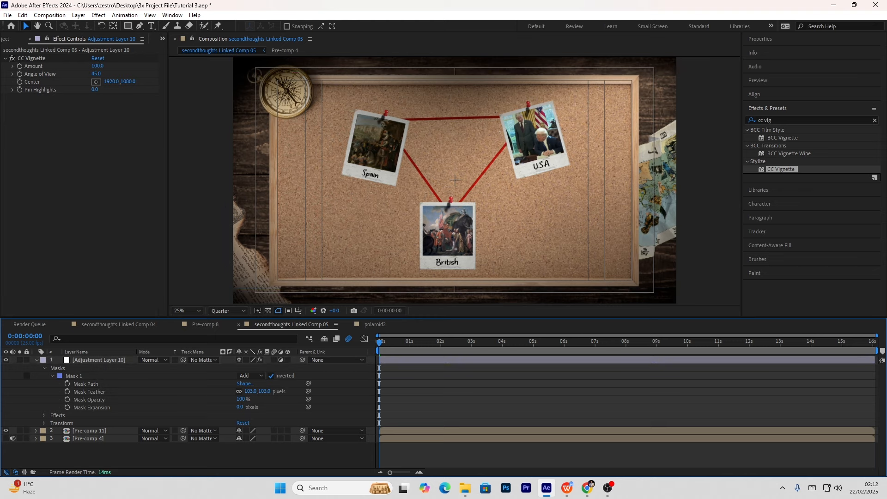
- Apply the Color Correction Exposure effect to the adjustment layer and set its master exposure to -1.19
left_click(875, 120)
left_click(855, 119)
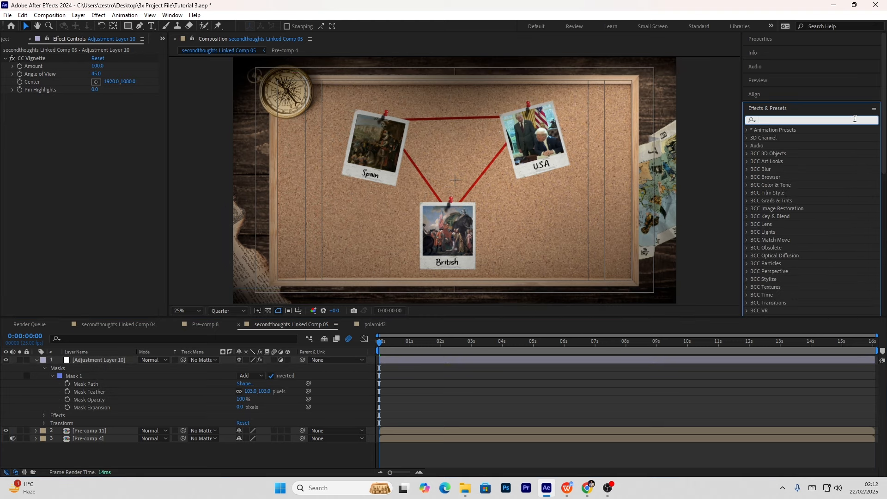
type("e")
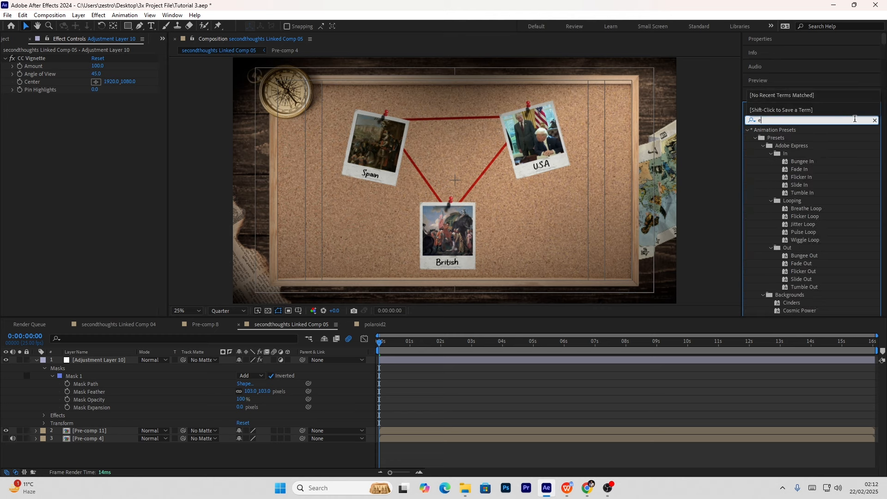
type("xpo")
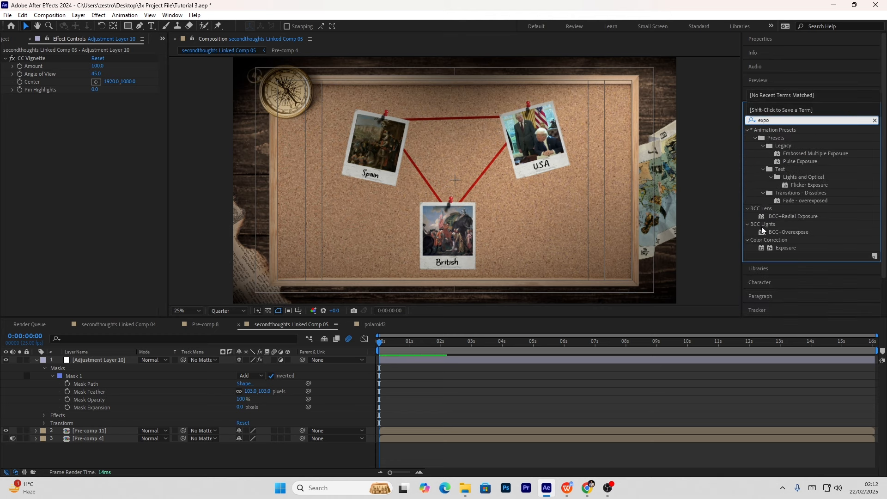
left_click(779, 248)
left_click_drag(779, 247, 56, 150)
left_click(64, 149)
left_click(69, 248)
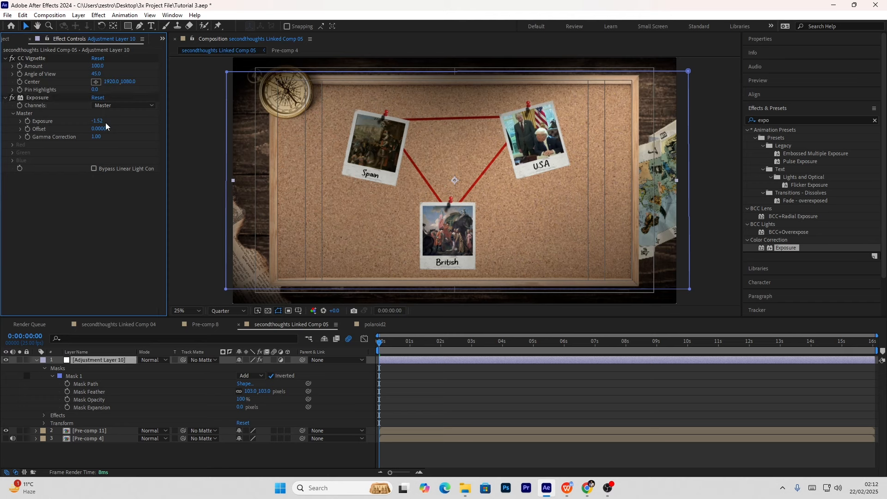
left_click_drag(105, 123, 124, 132)
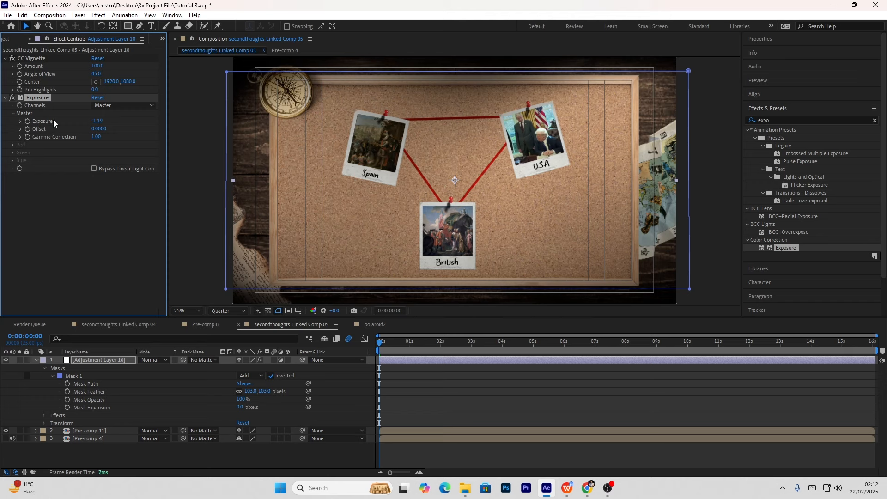
- Add the expression wiggle(4,0.3) to the effect's master exposure and play back the scene to check the flicker
left_click(28, 121, "alt")
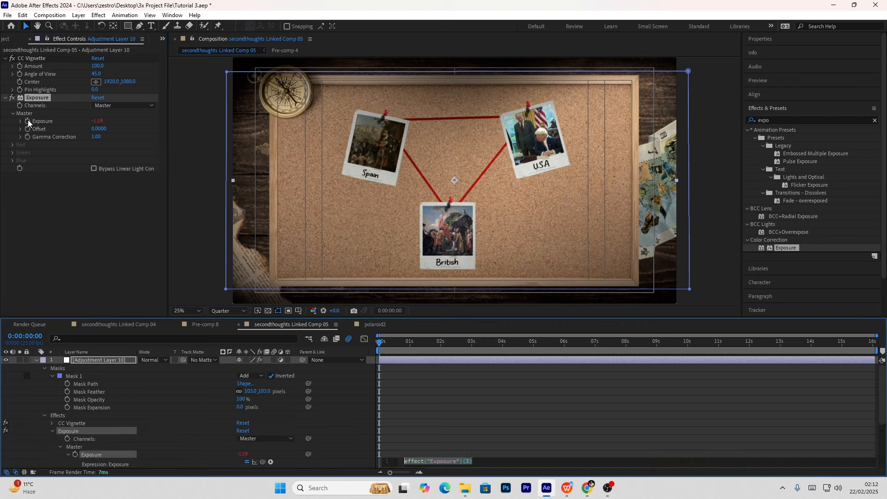
scroll(453, 395, "down", 2)
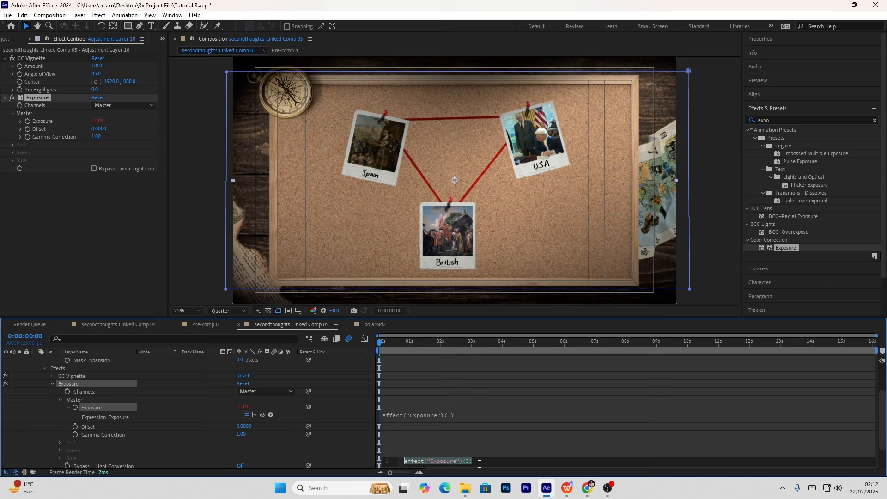
type("wigg")
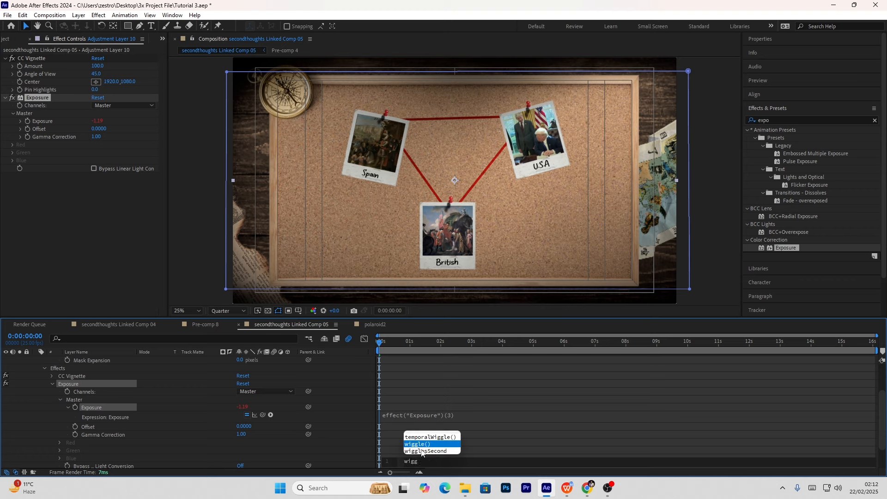
left_click(418, 446)
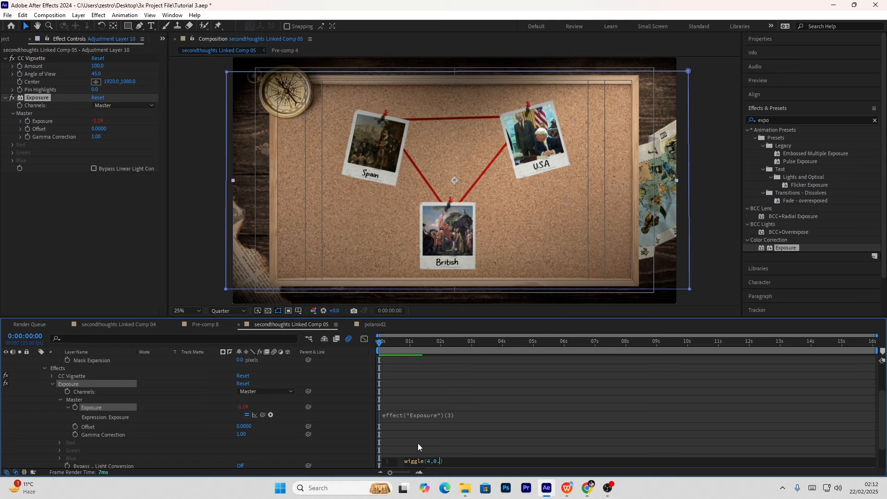
type("4,0.3")
left_click(428, 348)
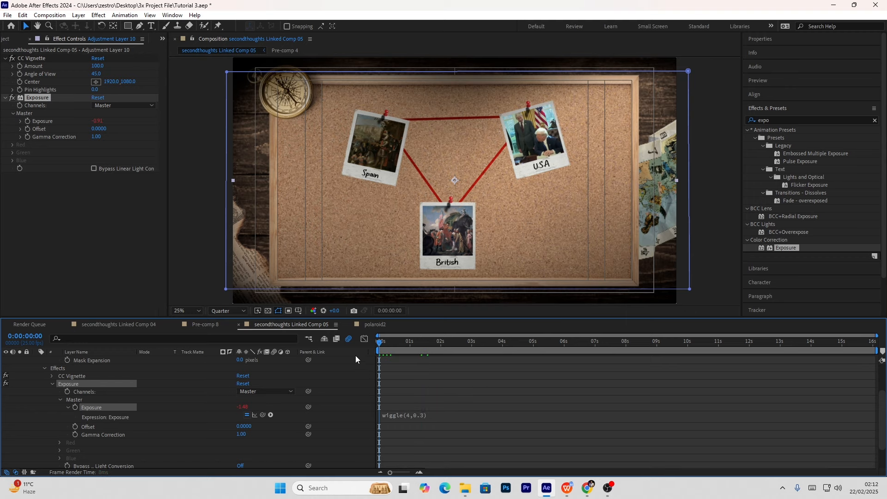
key("space")
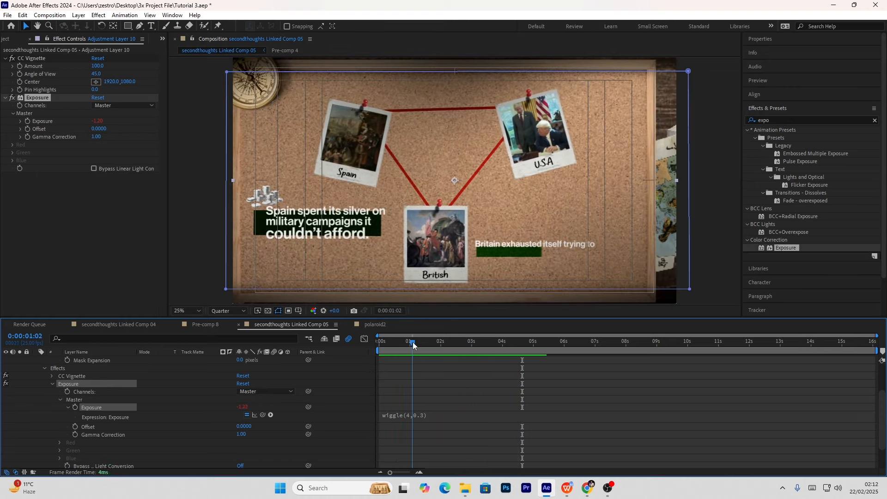
- Raise the master exposure of the wiggling Exposure effect to about -0.69 and play back the scene to check the flicker
key("space")
left_click(86, 154)
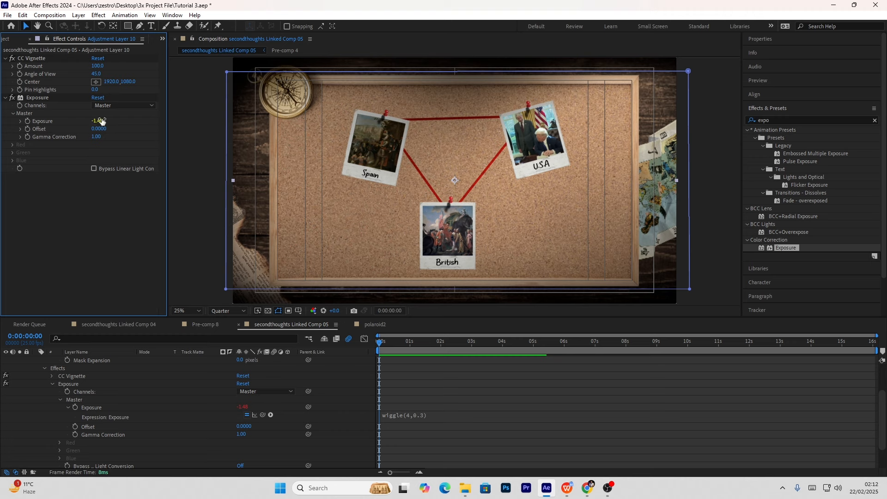
left_click_drag(101, 121, 29, 128)
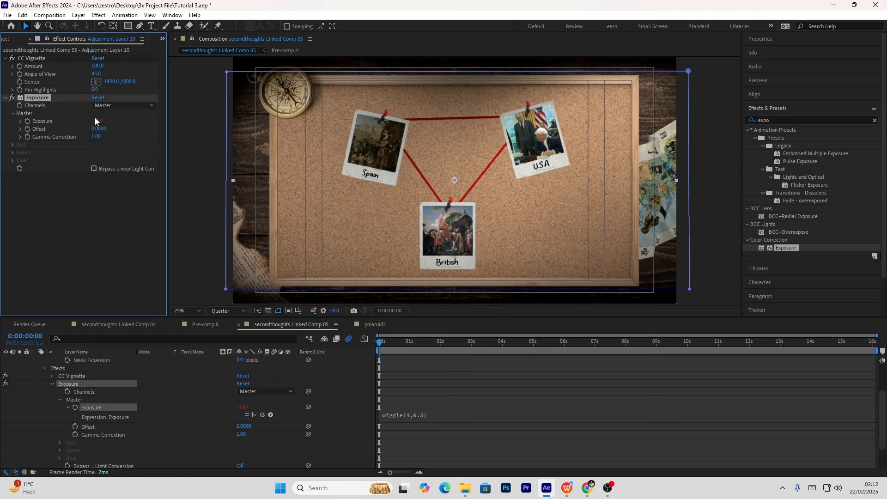
left_click_drag(95, 121, 213, 124)
key("space")
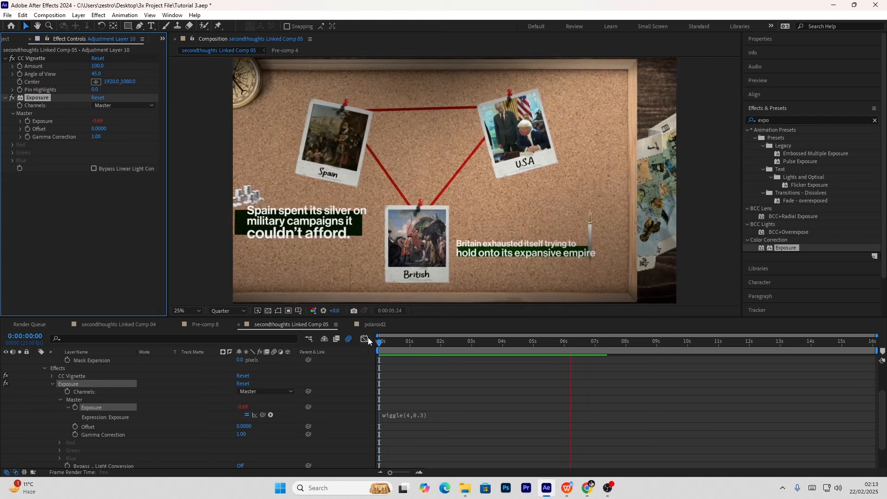
- Add another adjustment layer above the collapsed one and apply the VR Chromatic Aberrations effect to it
scroll(35, 384, "up", 2)
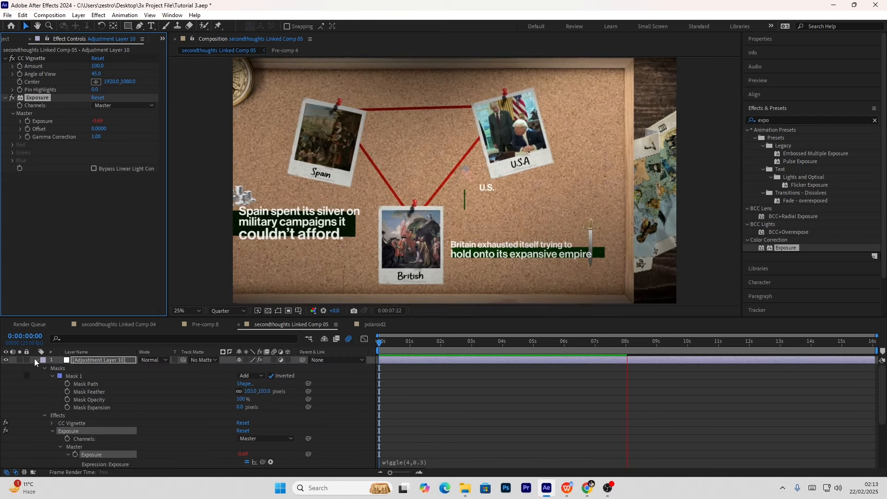
left_click(36, 360)
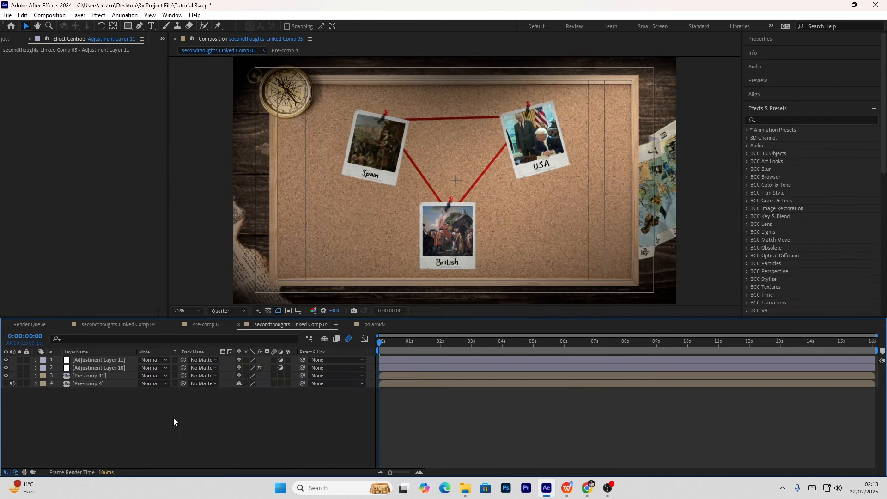
left_click(102, 365)
left_click(104, 361)
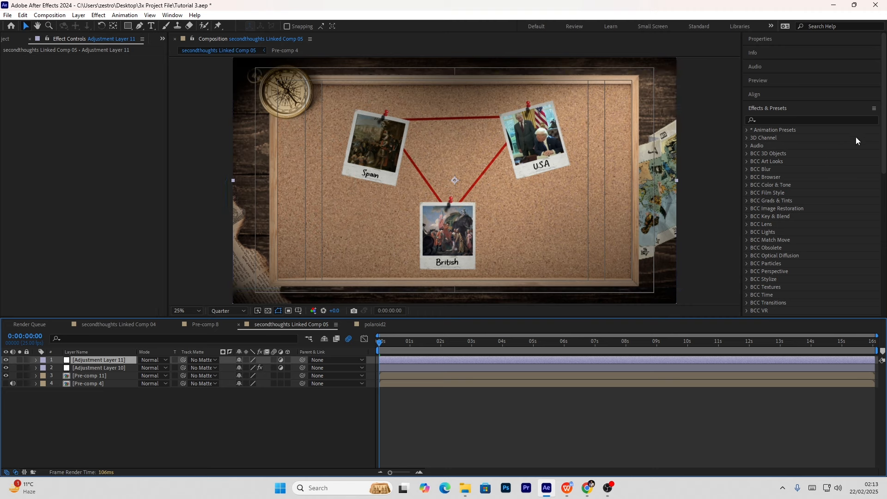
left_click(799, 120)
type("vr")
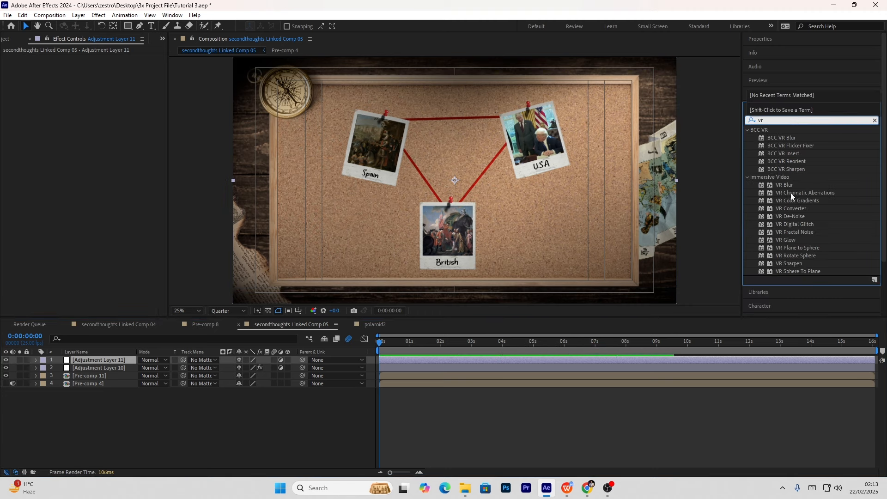
left_click_drag(791, 193, 338, 360)
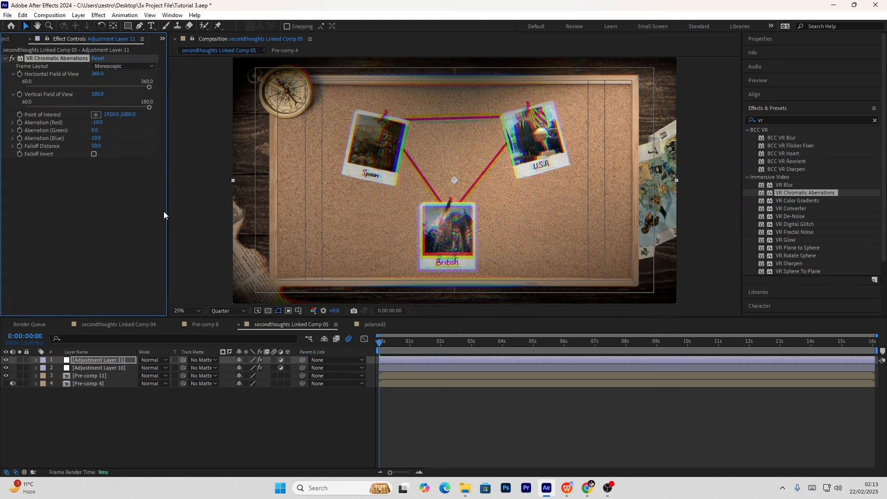
left_click(60, 182)
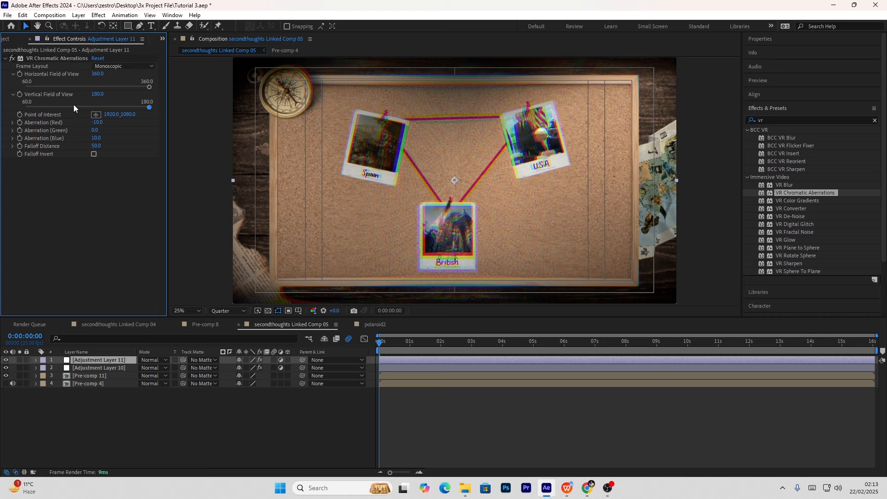
- Replace the VR Chromatic Aberrations effect with the copy from Linked Comp 04's top adjustment layer, with red and blue 2.0 and falloff distance 0.0
left_click(66, 57)
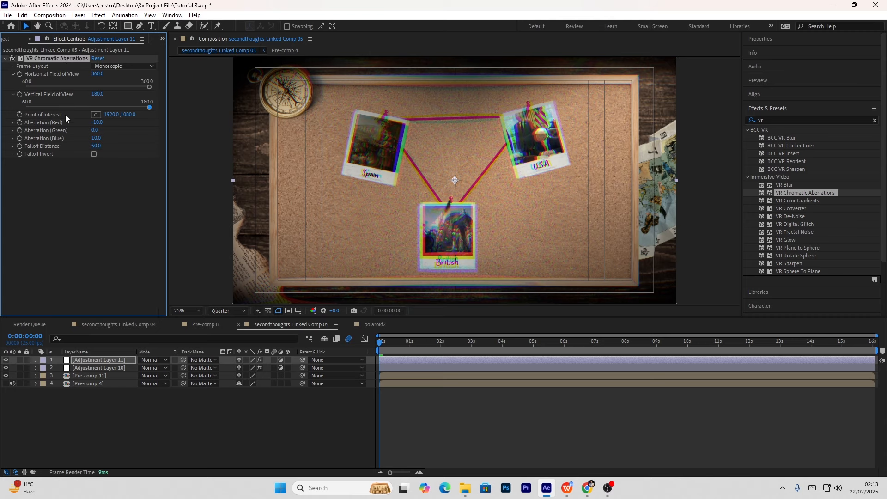
key("Delete")
left_click(133, 326)
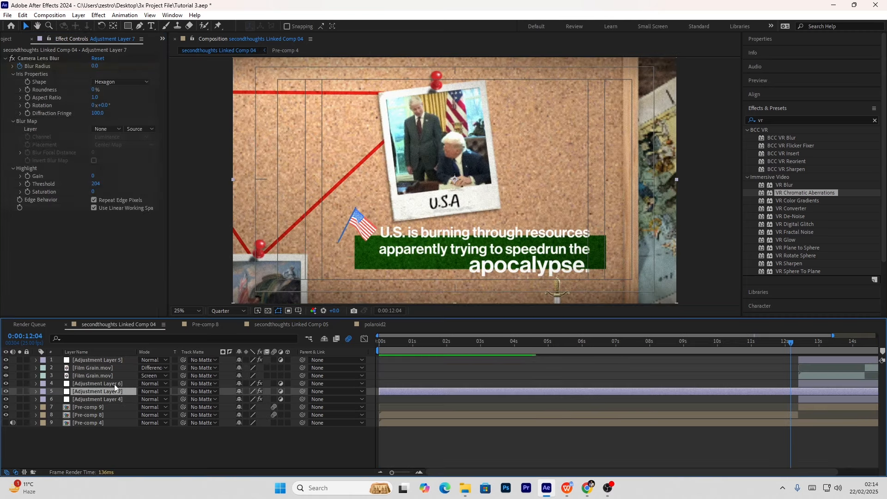
left_click(107, 360)
left_click(306, 324)
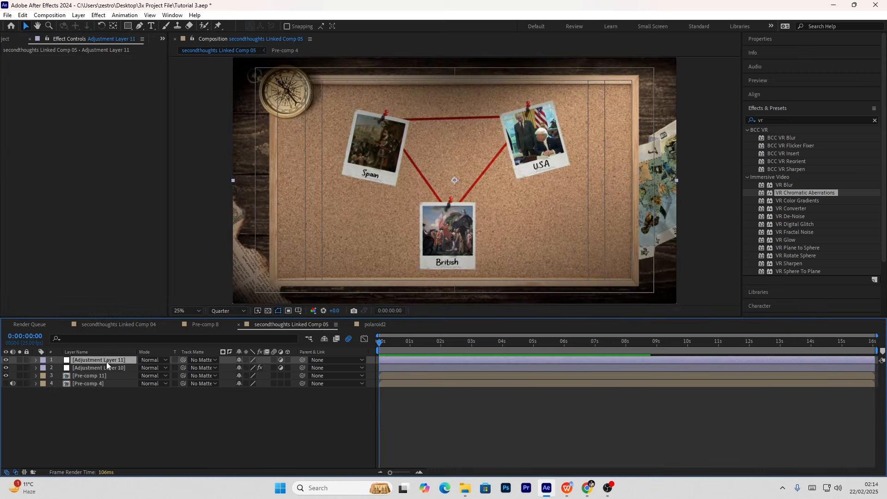
key("ctrl+z")
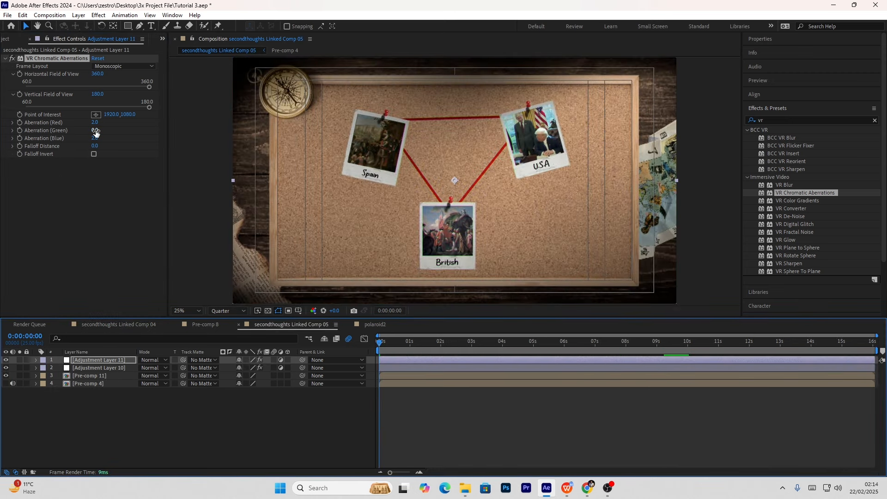
left_click(64, 185)
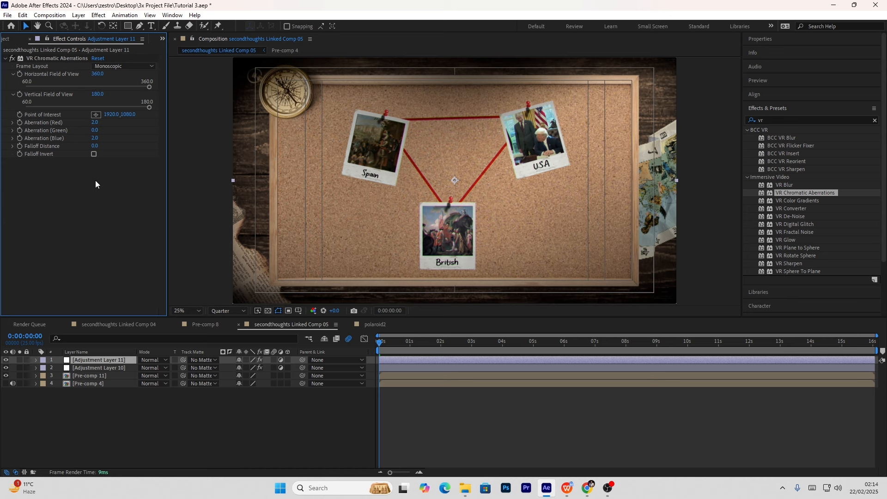
left_click(116, 410)
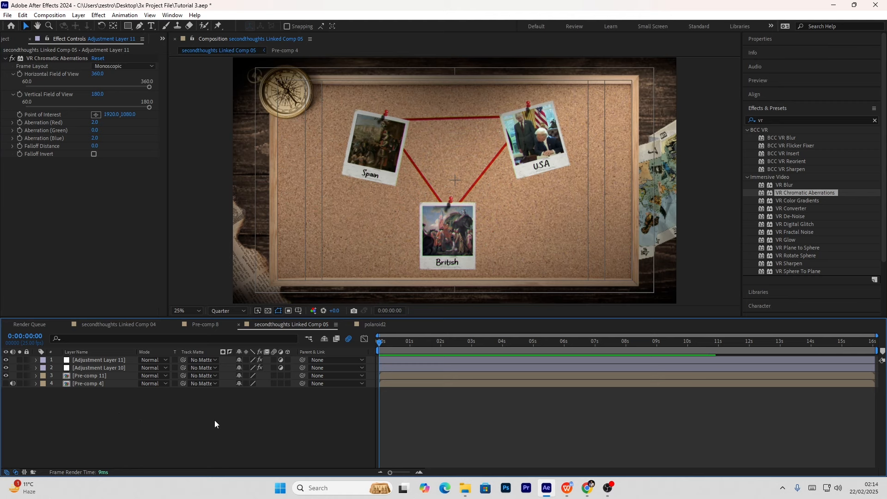
- Add a new adjustment layer at the top of the composition and apply the Posterize Time effect to it
right_click(313, 409)
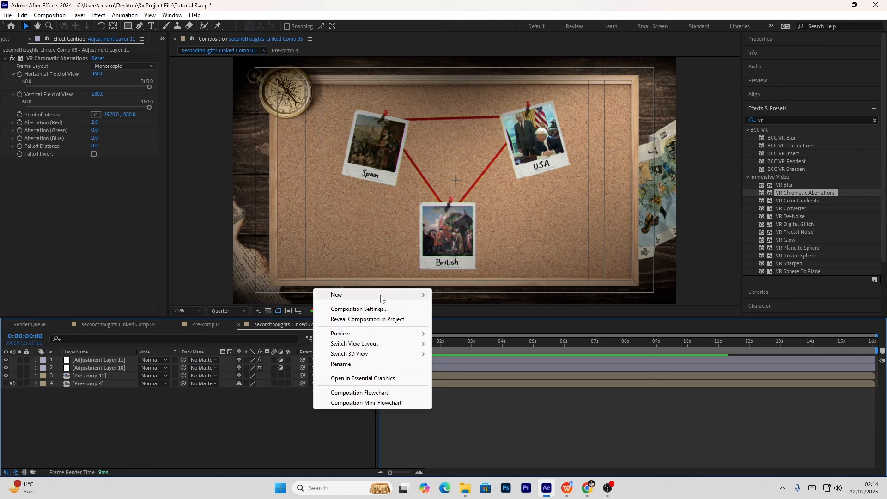
mouse_move(375, 298)
left_click(490, 369)
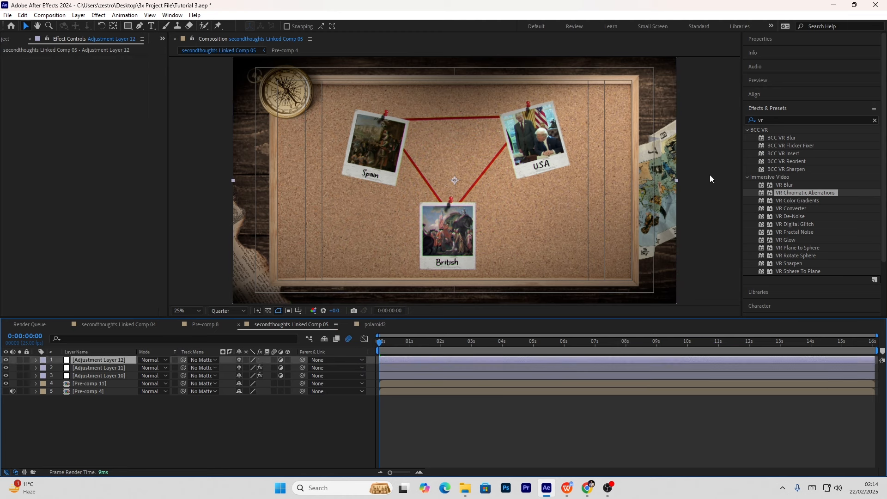
left_click(874, 121)
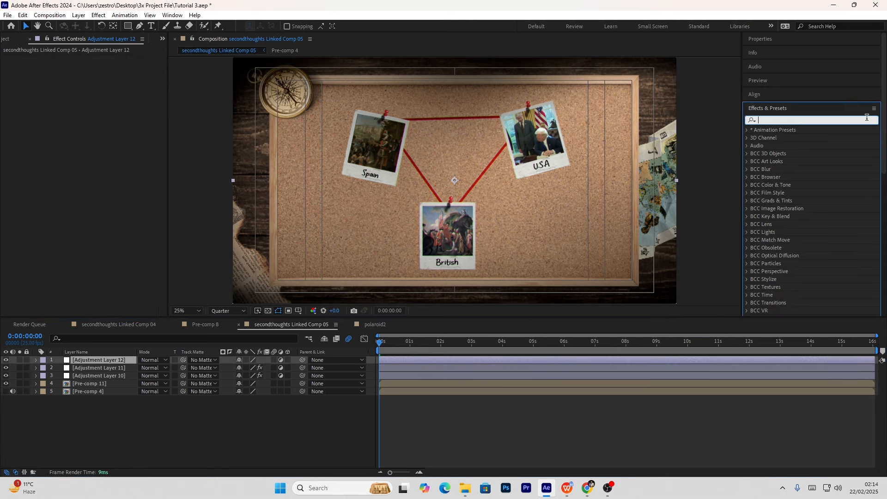
type("po")
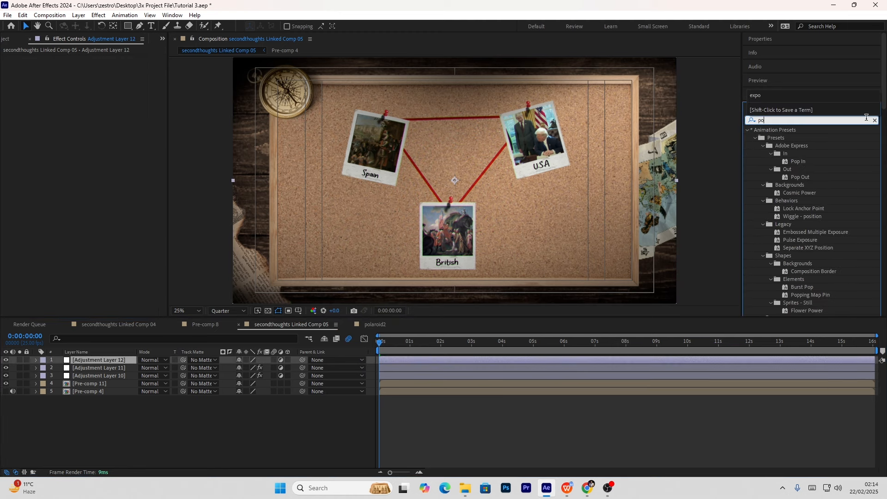
type("ster")
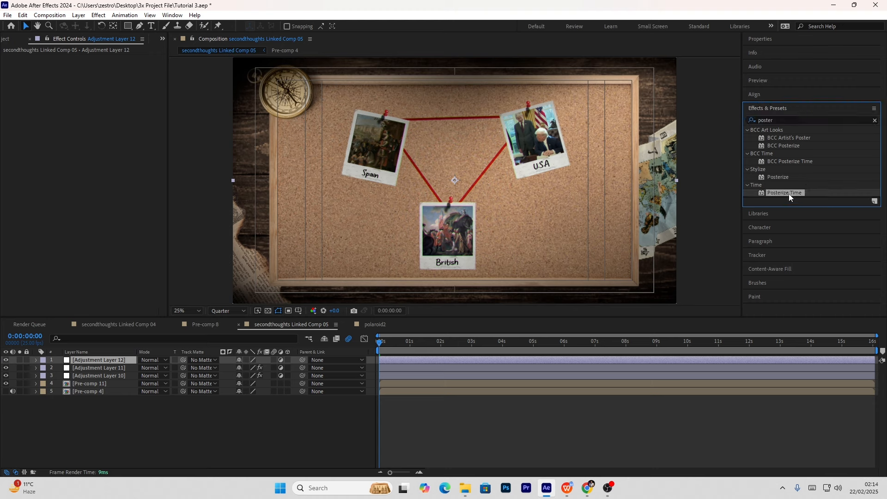
left_click_drag(788, 194, 139, 364)
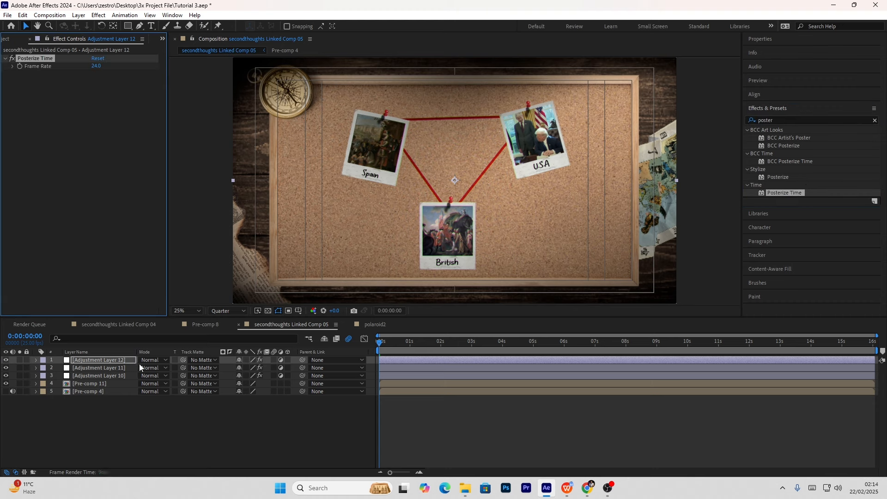
- Set the Posterize Time frame rate to 16
left_click(95, 67)
type("16")
left_click(91, 215)
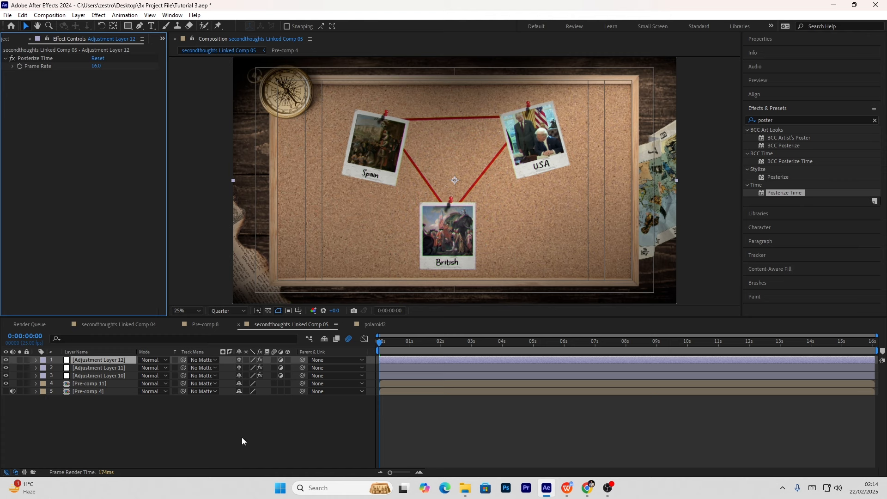
left_click(190, 407)
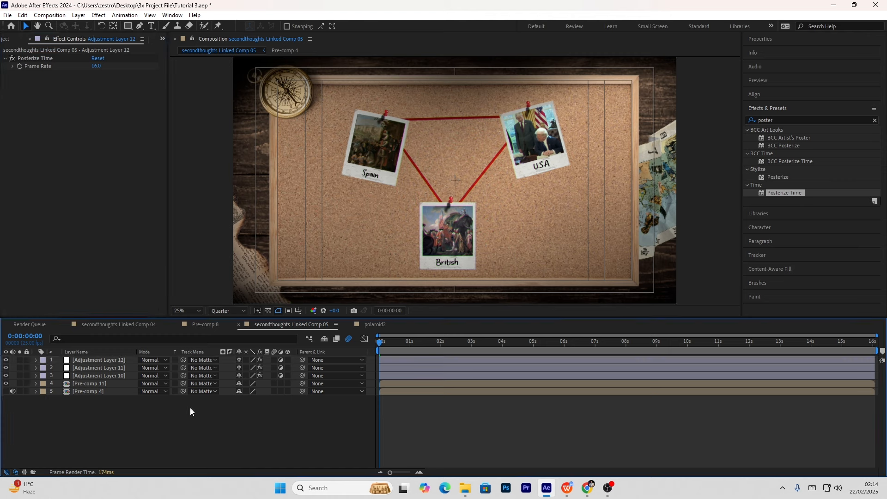
- Add a fourth adjustment layer at the top and apply the Noise & Grain Noise effect to it
left_click(6, 39)
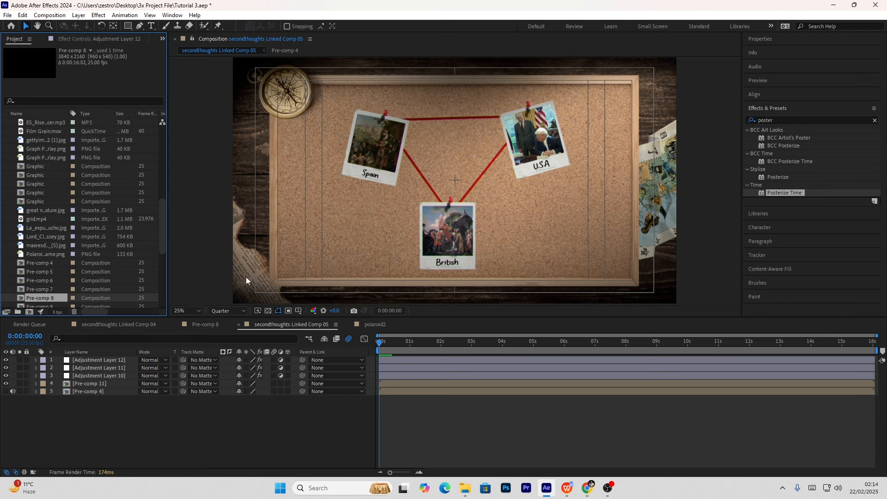
right_click(241, 434)
mouse_move(323, 320)
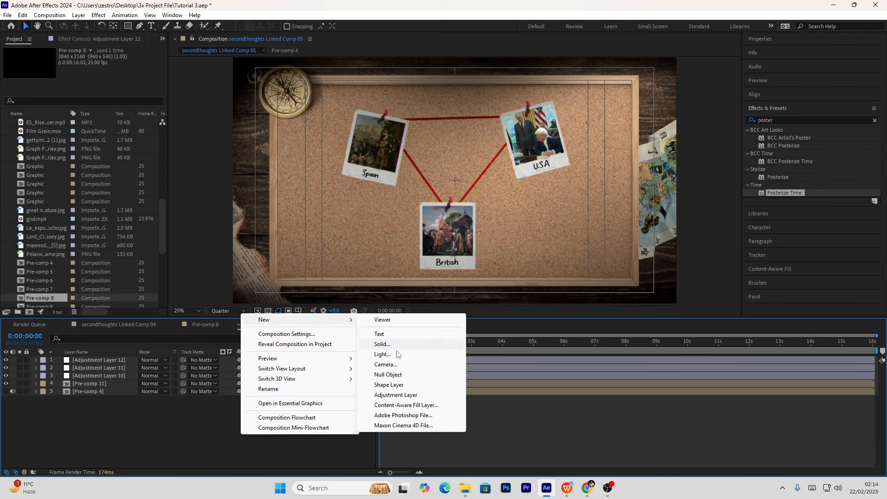
left_click(396, 395)
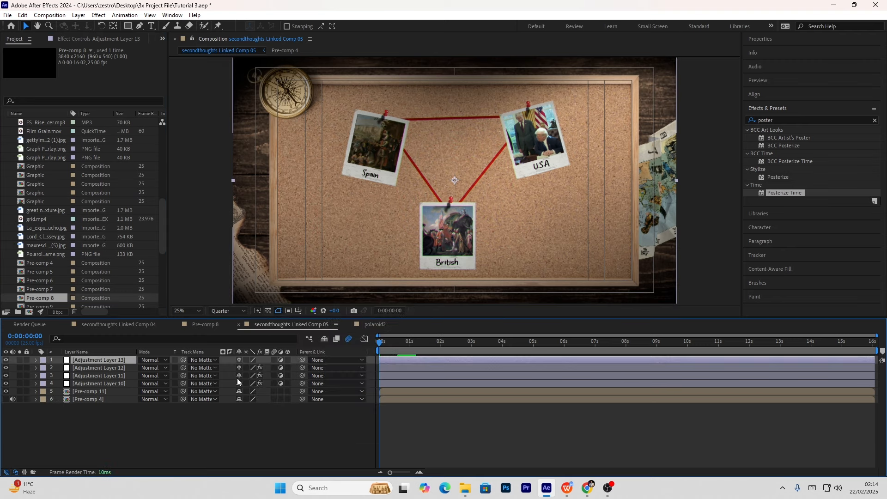
left_click(874, 120)
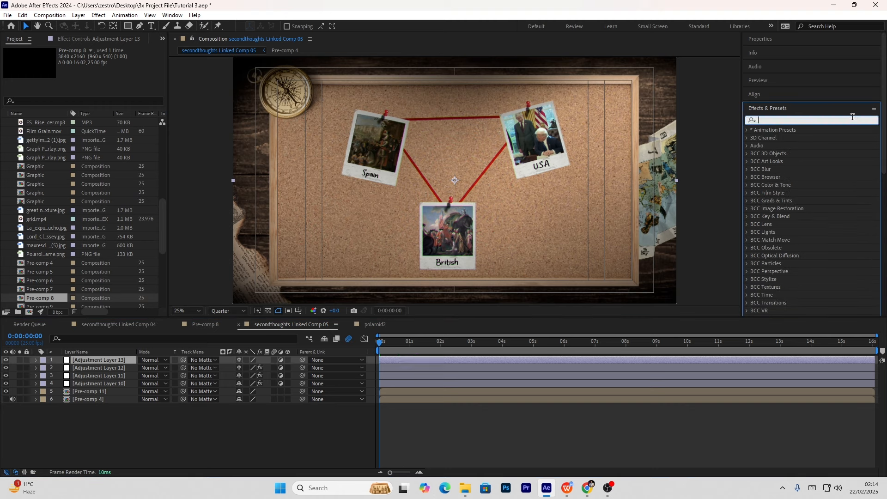
type("noi")
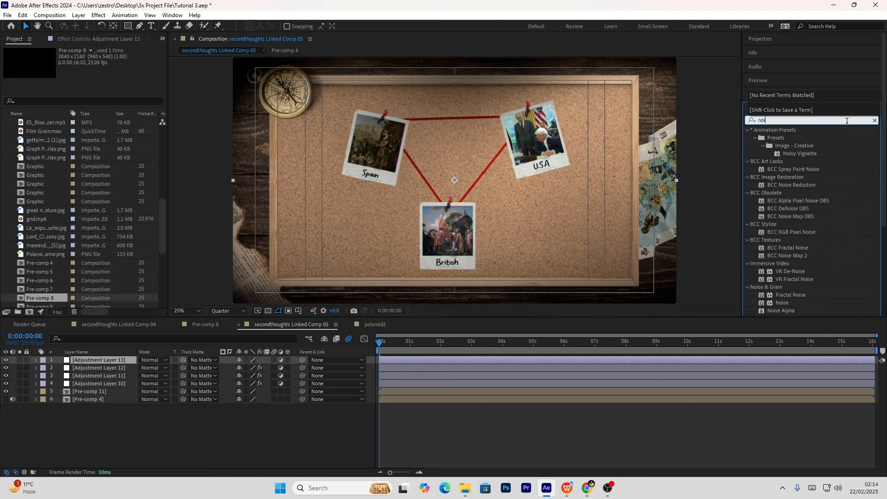
type("se")
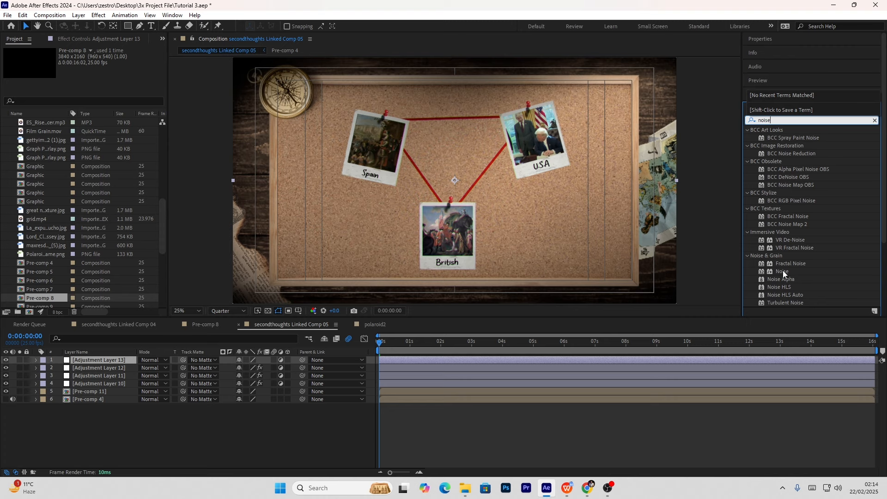
left_click_drag(783, 270, 137, 359)
- Set the Noise effect's amount of noise to 10%
left_click(97, 66)
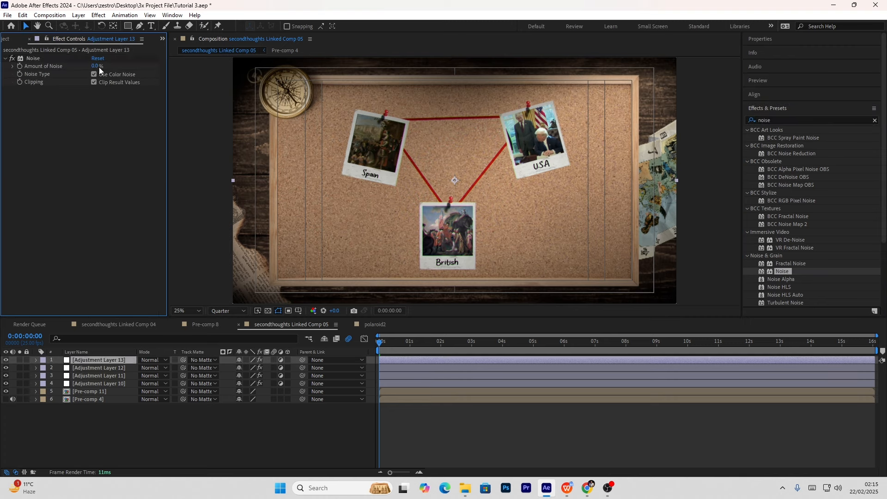
type("10")
left_click(115, 234)
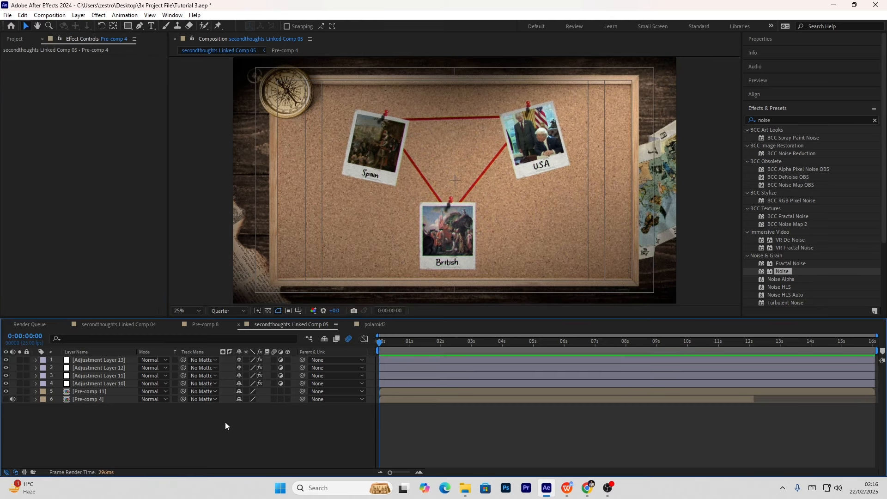
- Compare playback of the scene with the four adjustment layers visible and hidden, and turn all four back on
key("space")
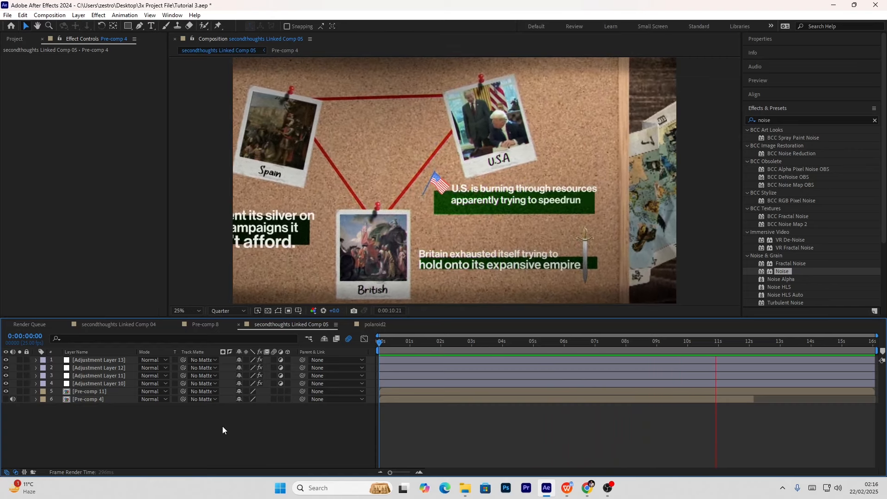
key("space")
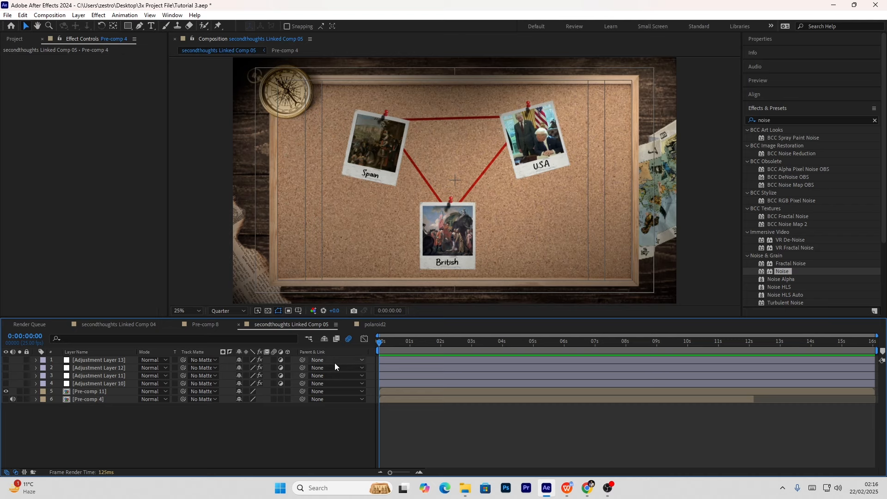
key("space")
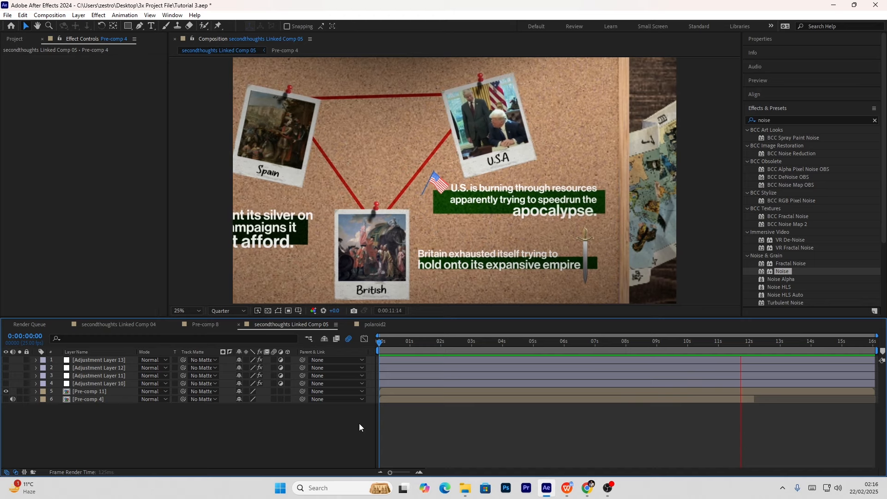
key("space")
key("apostrophe")
left_click_drag(439, 344, 341, 363)
left_click_drag(5, 388, 6, 359)
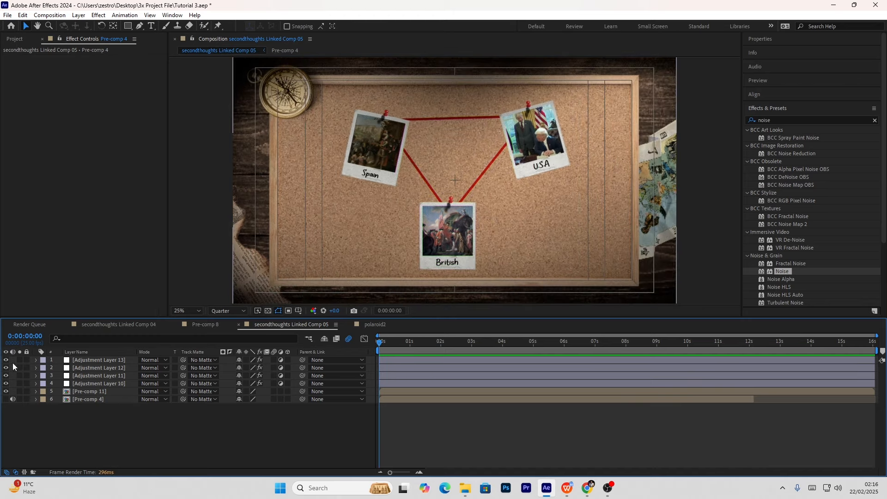
- Add a fifth adjustment layer at the top of the composition and apply the Lumetri Color effect to it
right_click(308, 440)
mouse_move(398, 326)
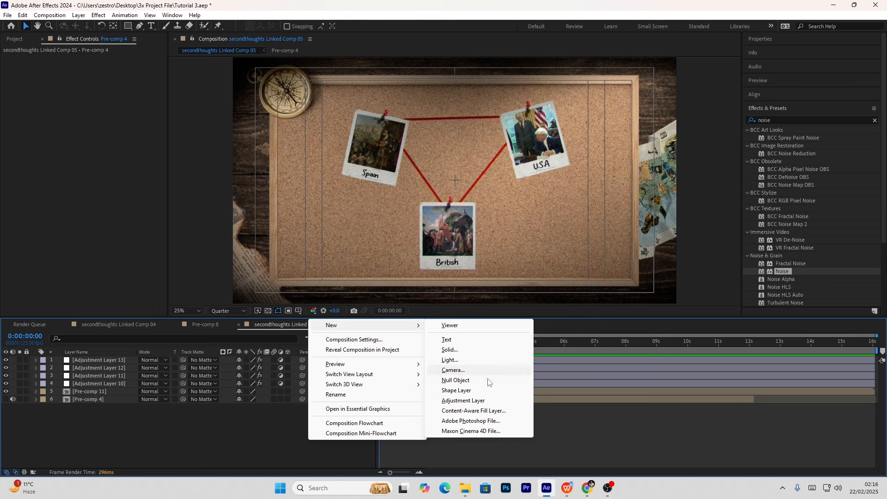
left_click(463, 400)
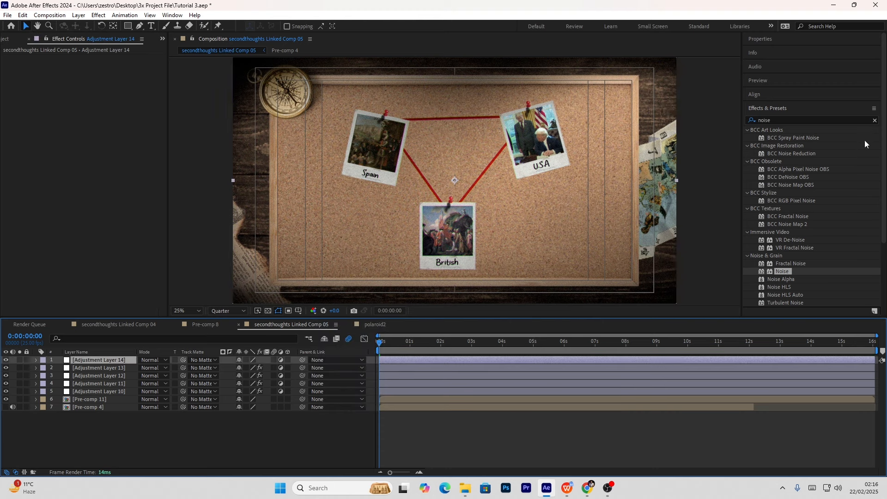
left_click(875, 120)
left_click(858, 120)
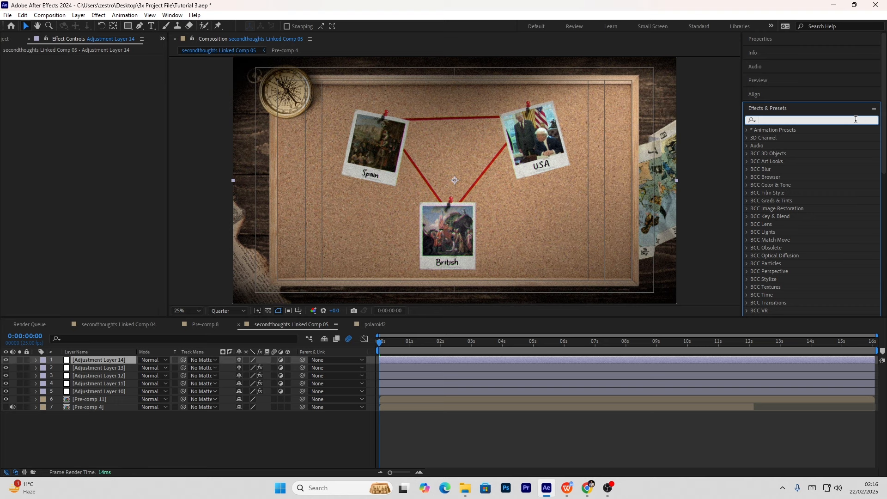
type("lume")
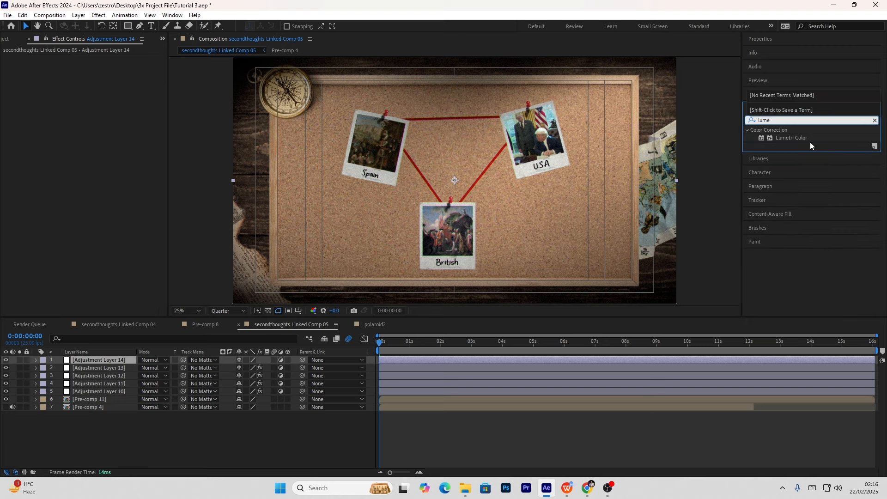
left_click_drag(810, 143, 470, 359)
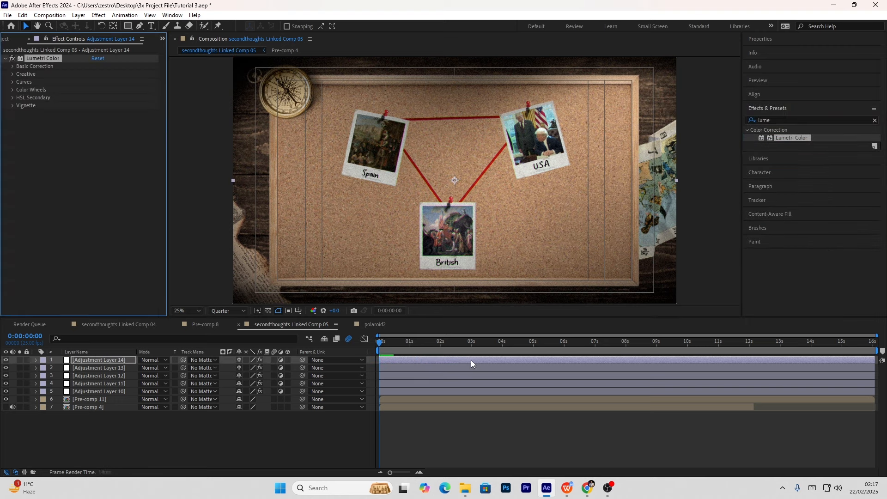
- Set Lumetri Color's temperature to -13, exposure 0.5, contrast 41, highlights 9, shadows -14, whites -9, blacks -7 and vignette amount -0.2
left_click(12, 67)
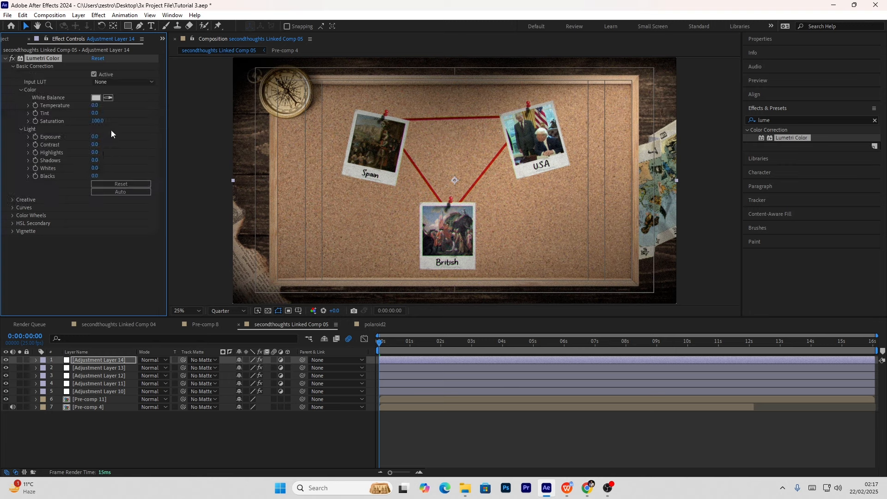
left_click_drag(96, 106, 90, 105)
left_click_drag(96, 138, 98, 137)
left_click_drag(95, 145, 93, 172)
left_click(13, 231)
left_click_drag(95, 246, 97, 240)
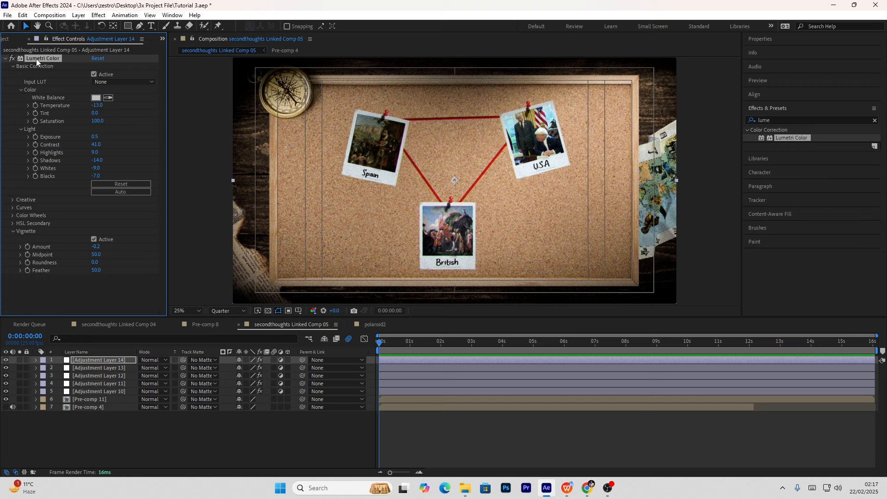
- Compare the scene with Lumetri Color off and on, play back the graded animation from the start, and deselect the layer
left_click(13, 59)
left_click(12, 59)
key("space")
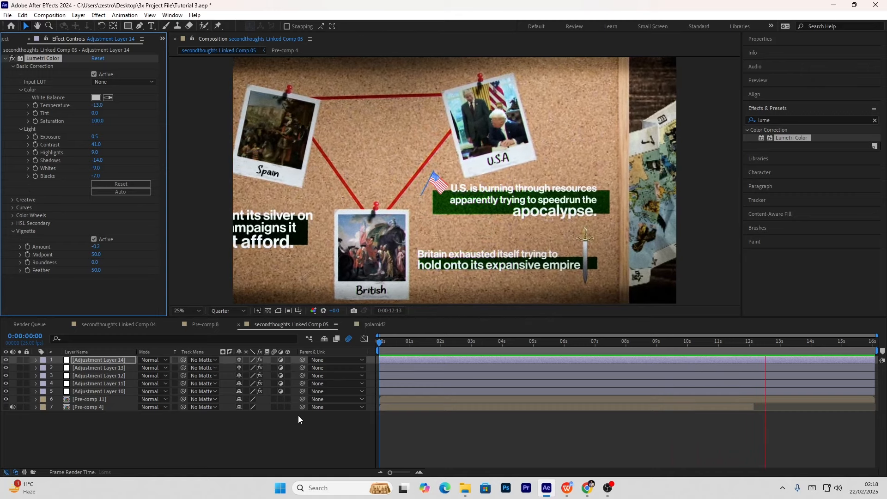
key("space")
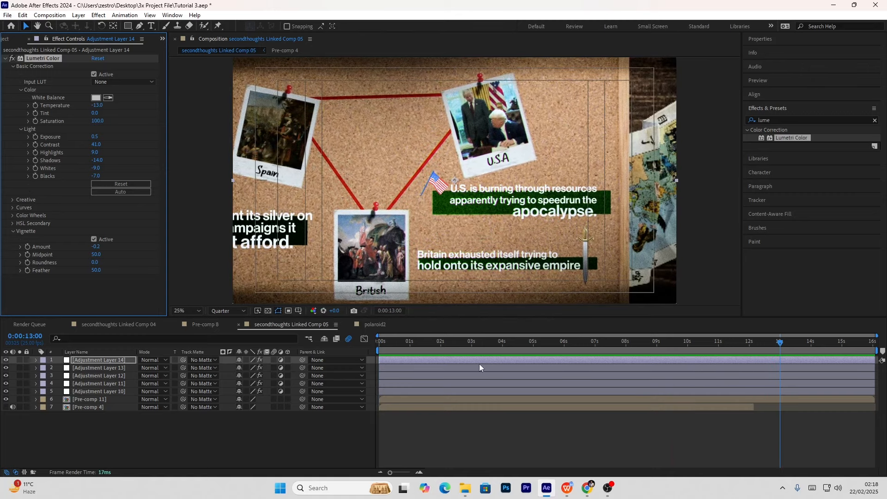
left_click(238, 426)
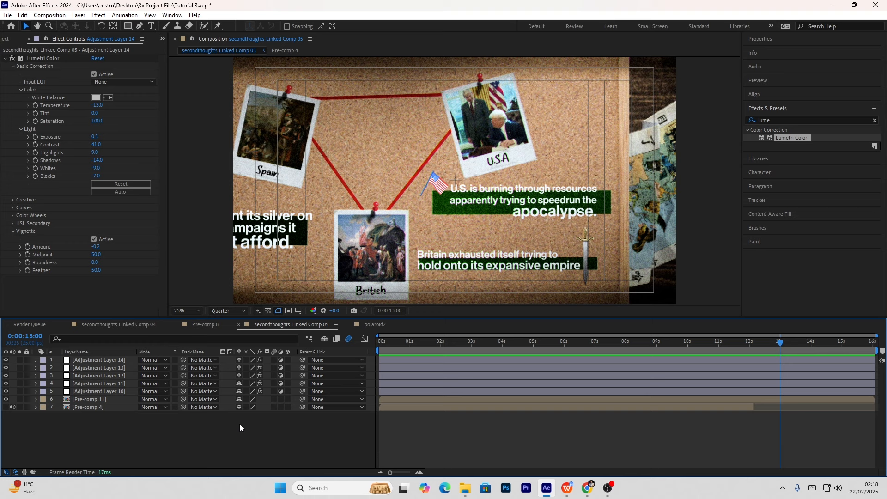